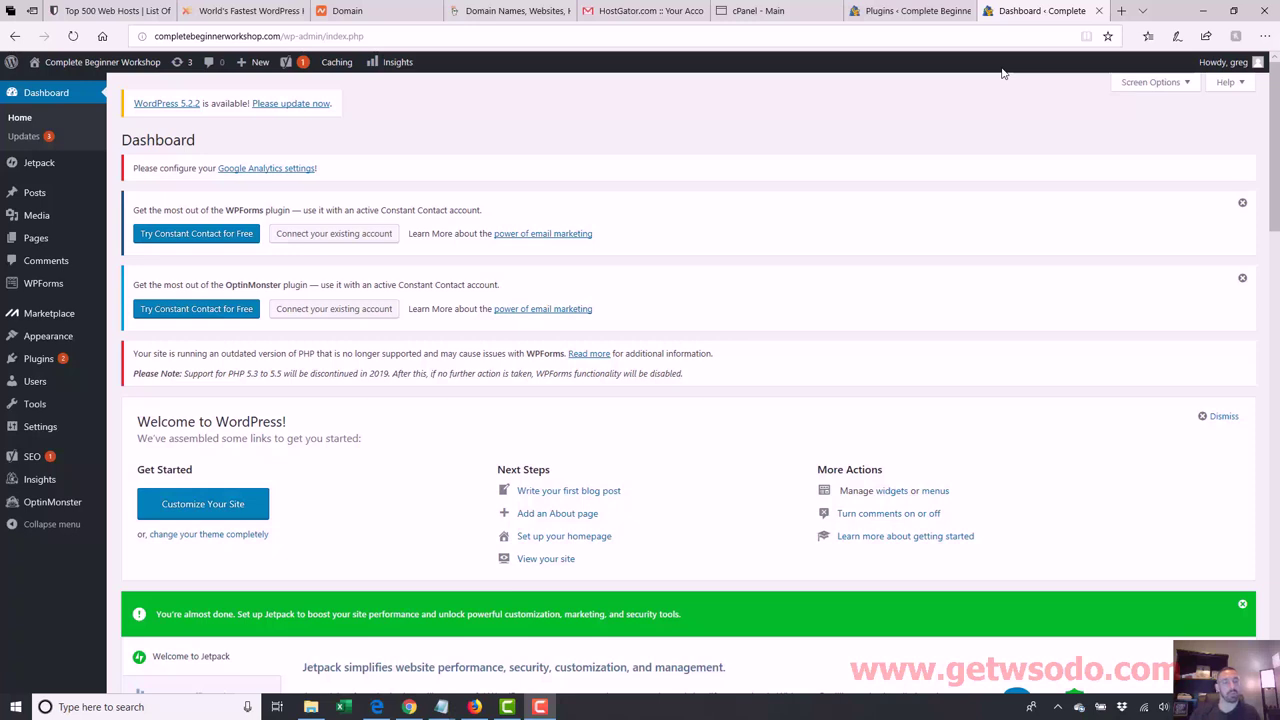
# Step: Create a new blog post and enter "Welcome" as its title
pyautogui.moveTo(36, 200)
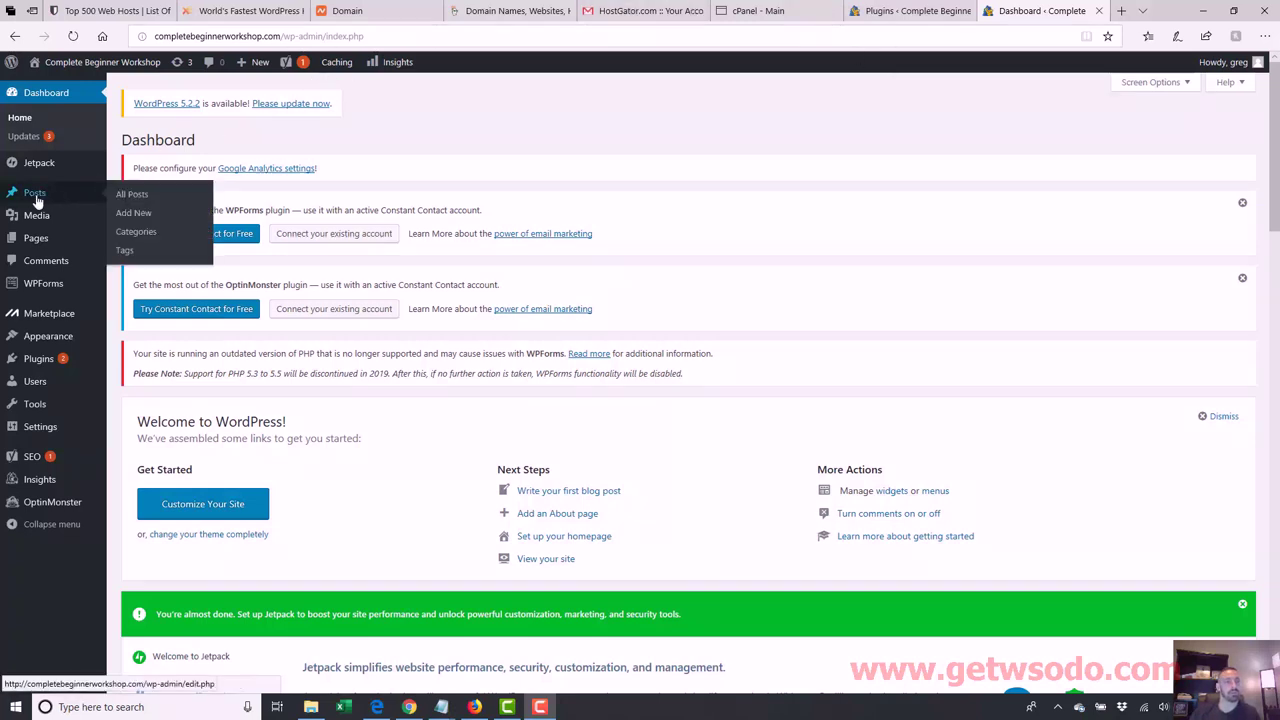
pyautogui.click(136, 213)
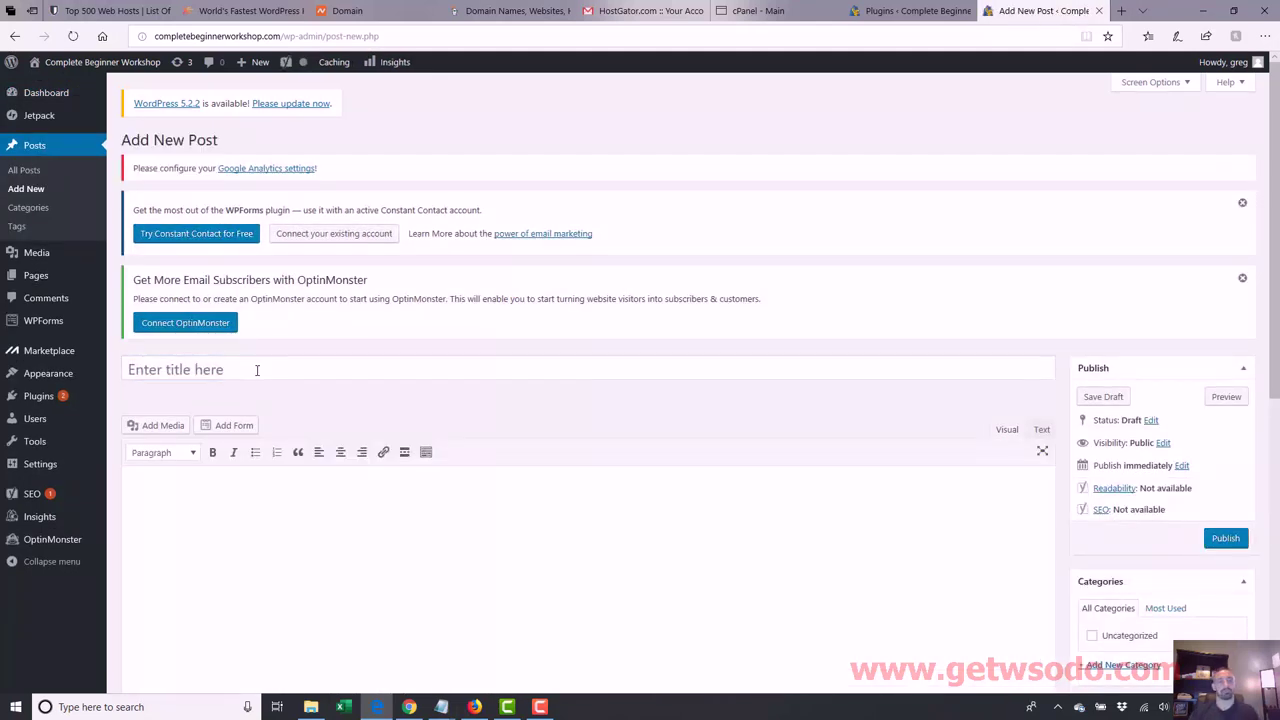
pyautogui.click(257, 370)
pyautogui.write('Welc')
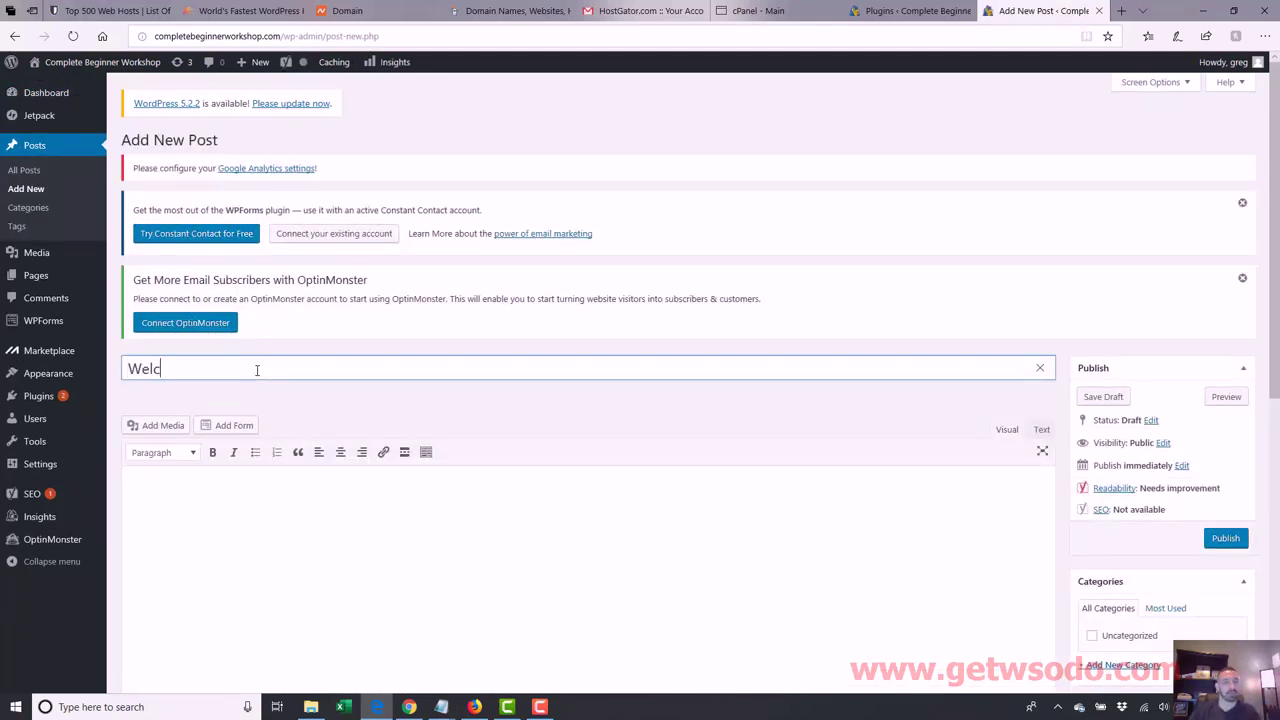
pyautogui.write('ome')
pyautogui.scroll(-2, 640, 311)
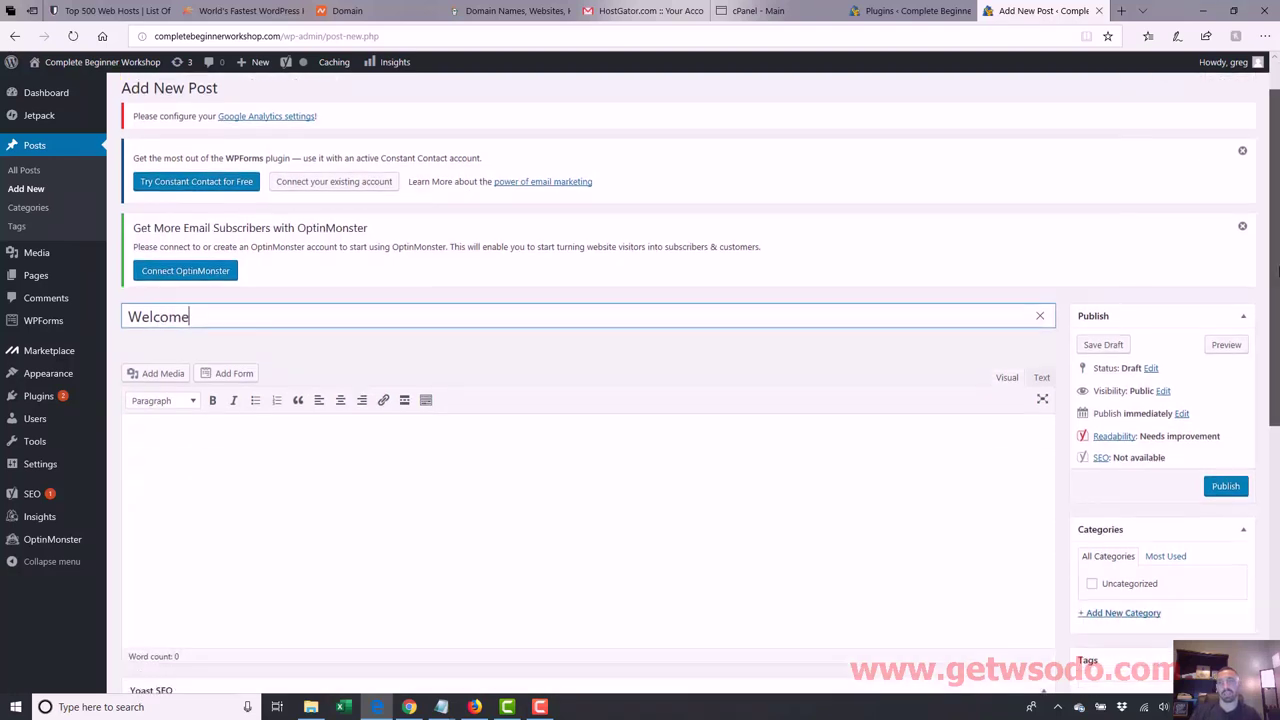
pyautogui.moveTo(209, 171); pyautogui.dragTo(126, 169)
pyautogui.click(194, 290)
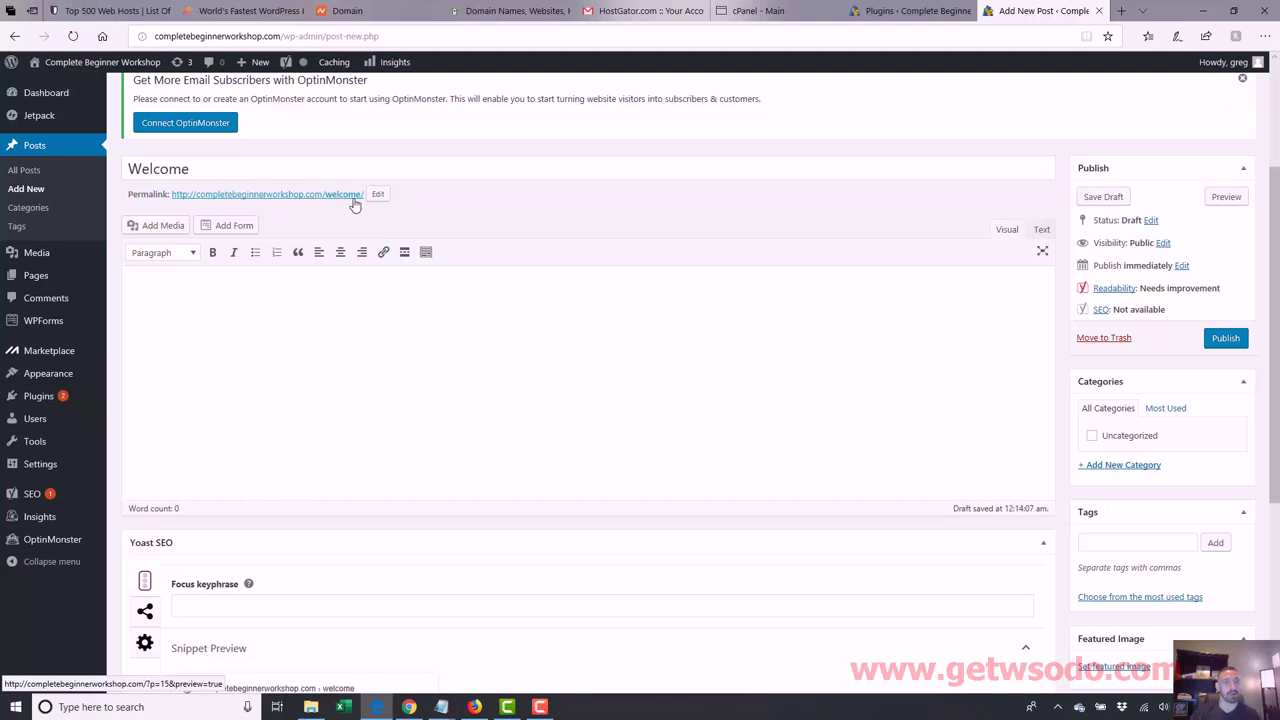
# Step: Open the permalink settings in a new browser tab and check that the Post name structure is selected
pyautogui.moveTo(45, 464)
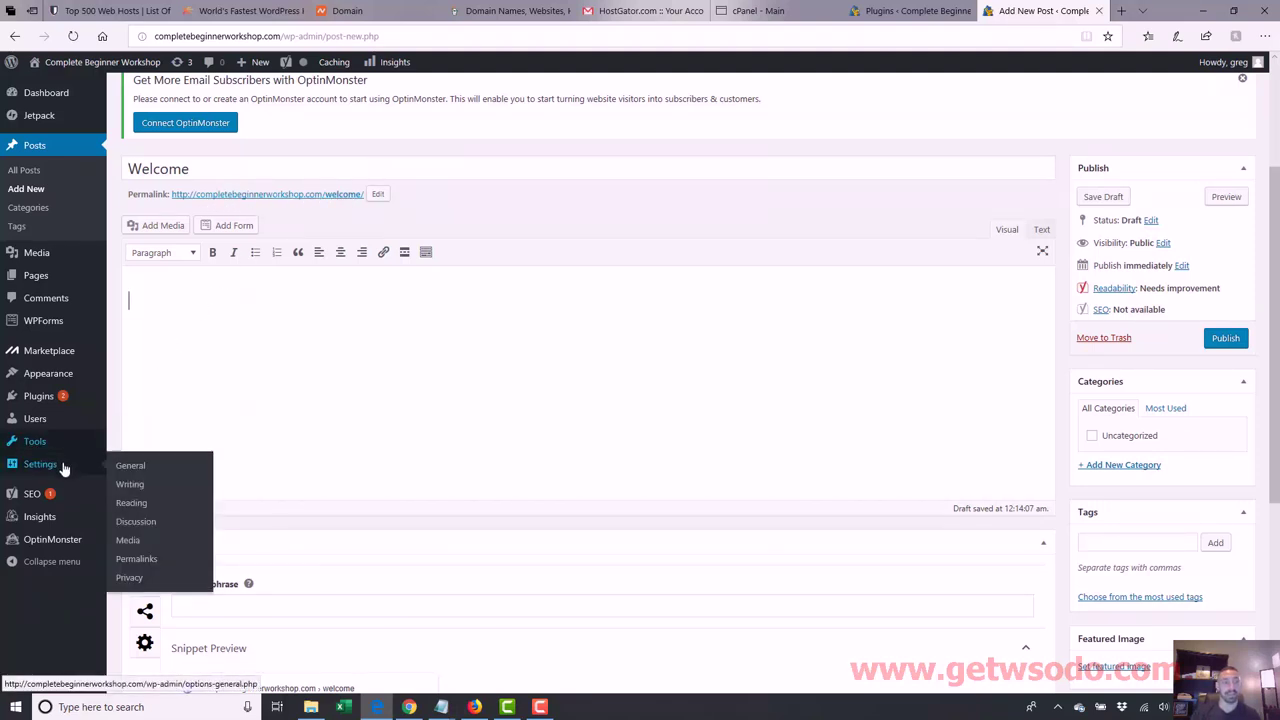
pyautogui.rightClick(155, 565)
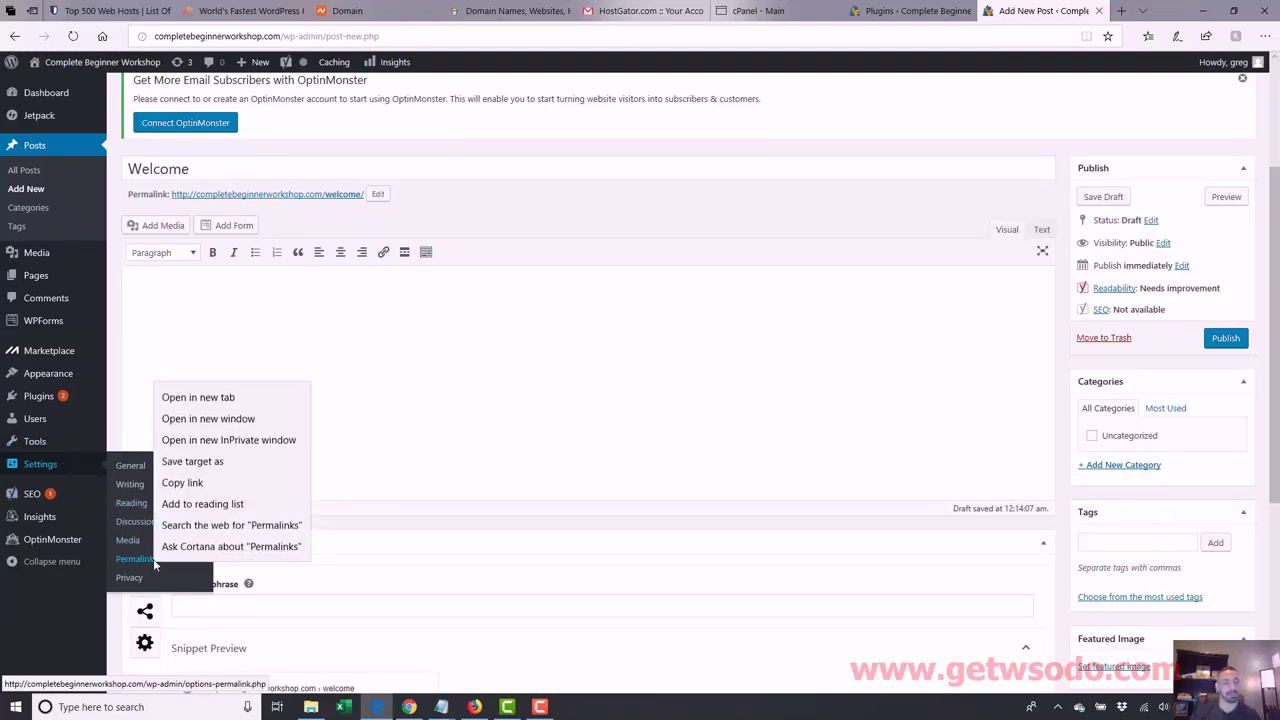
pyautogui.click(201, 398)
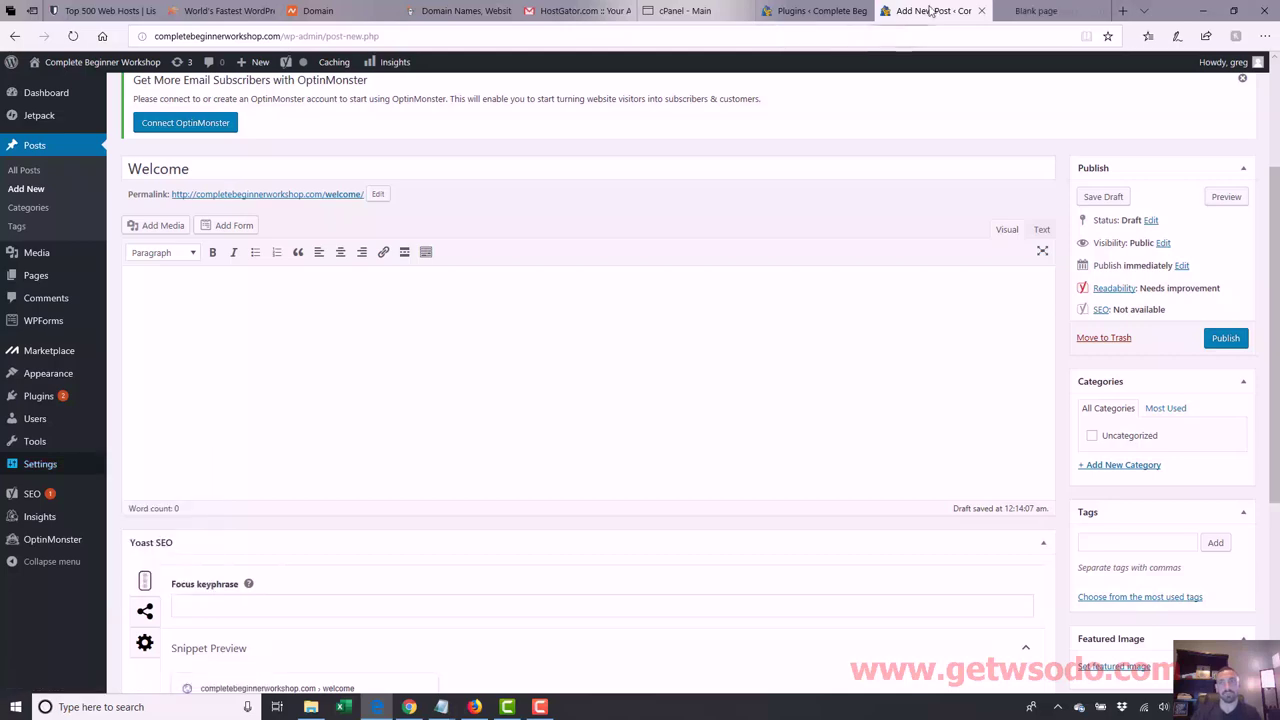
pyautogui.click(1030, 10)
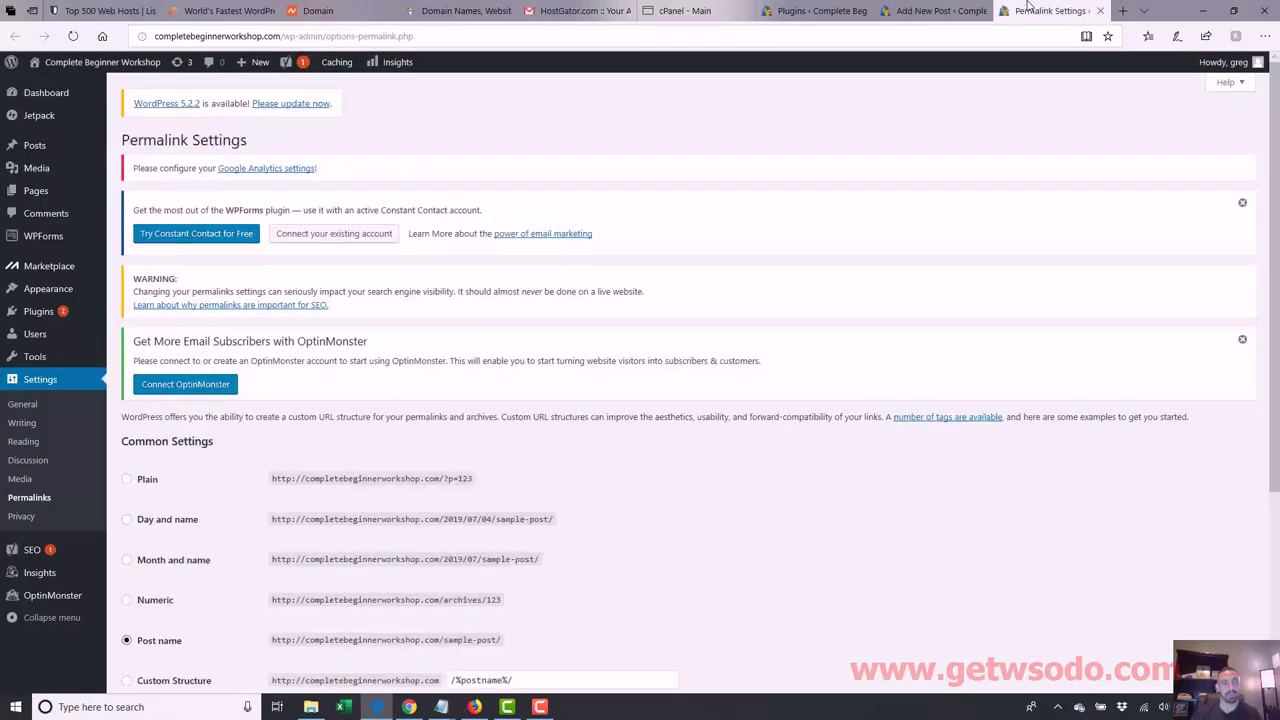
pyautogui.scroll(-2, 317, 391)
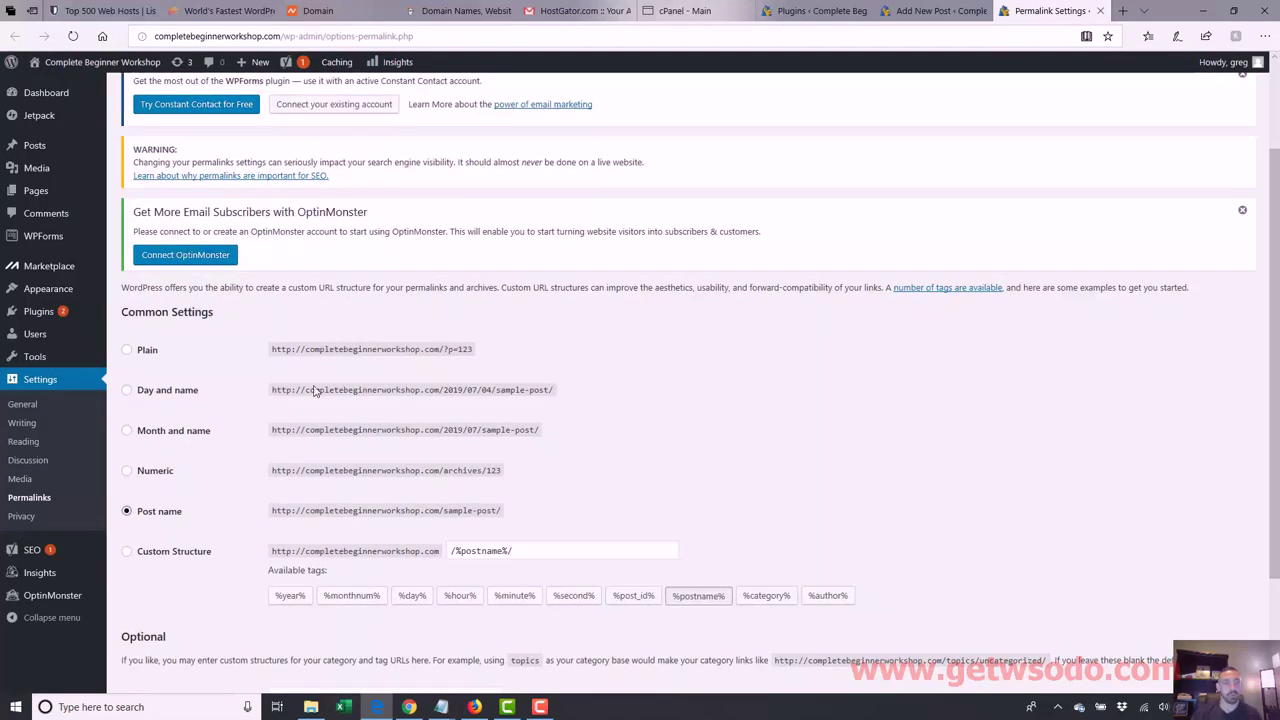
pyautogui.click(127, 511)
pyautogui.scroll(-2, 211, 538)
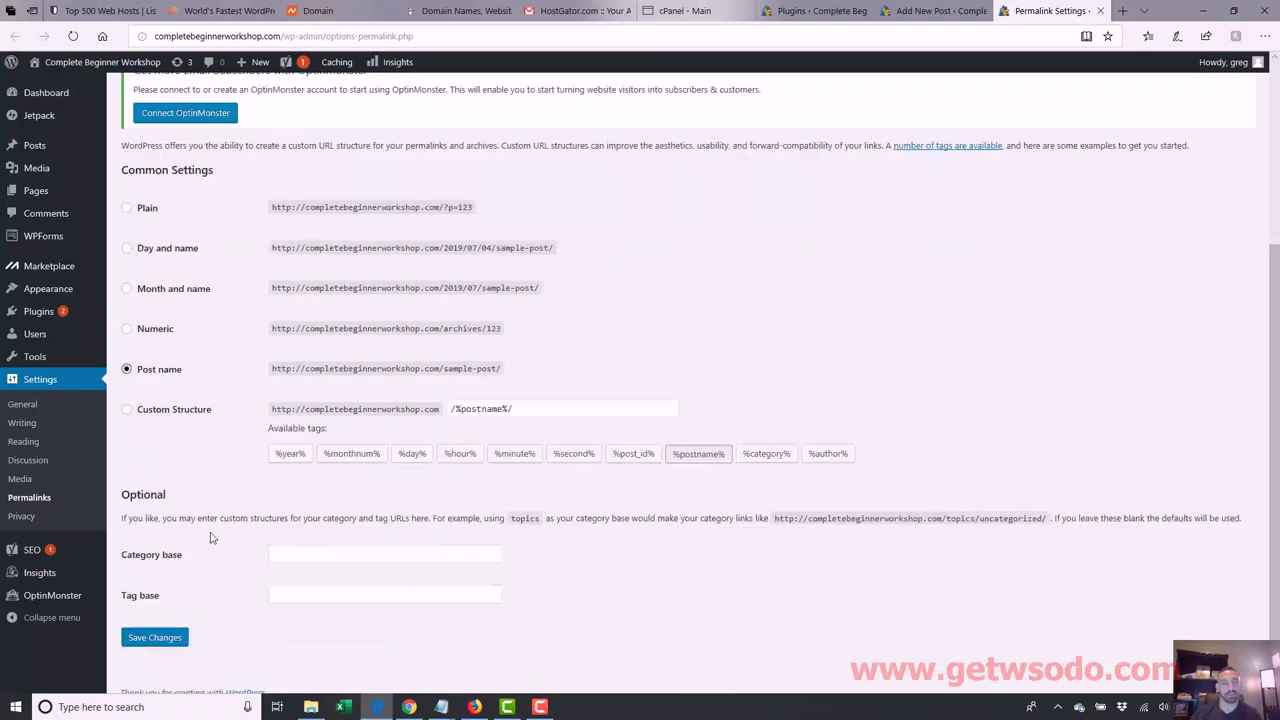
# Step: Return to the Welcome post and change its permalink slug to "welcome-to-my-site"
pyautogui.click(915, 10)
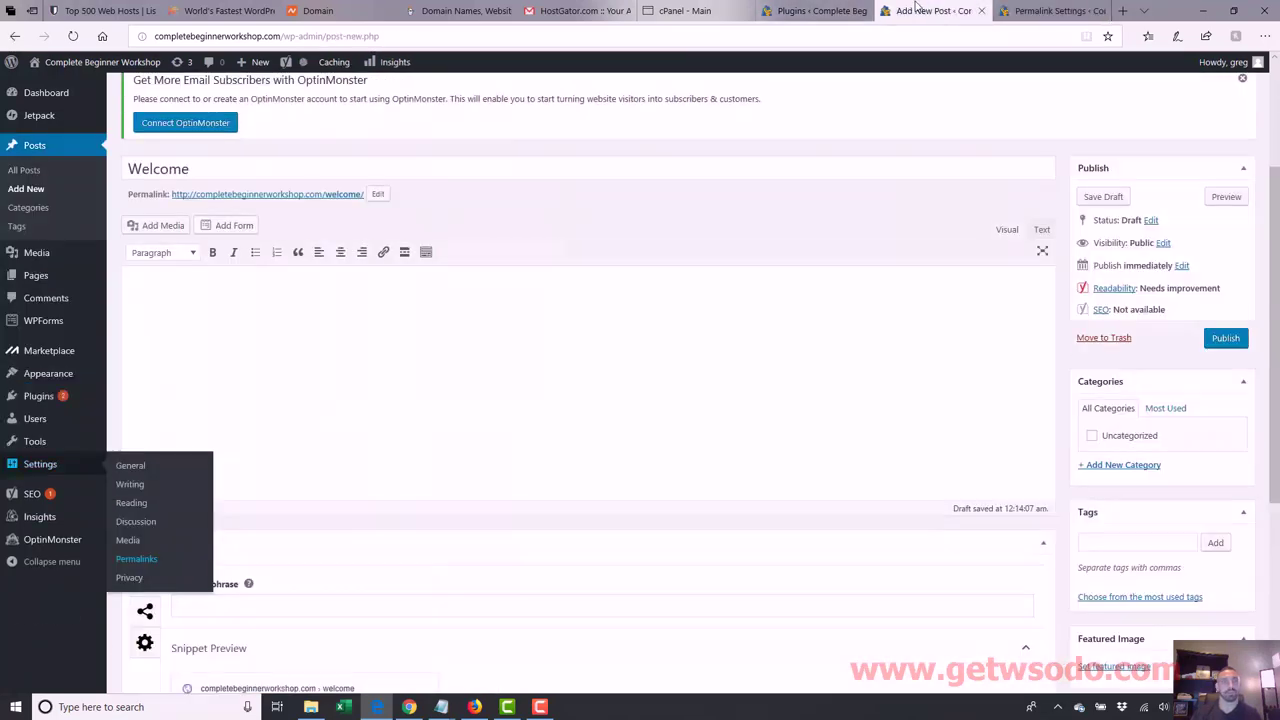
pyautogui.doubleClick(187, 170)
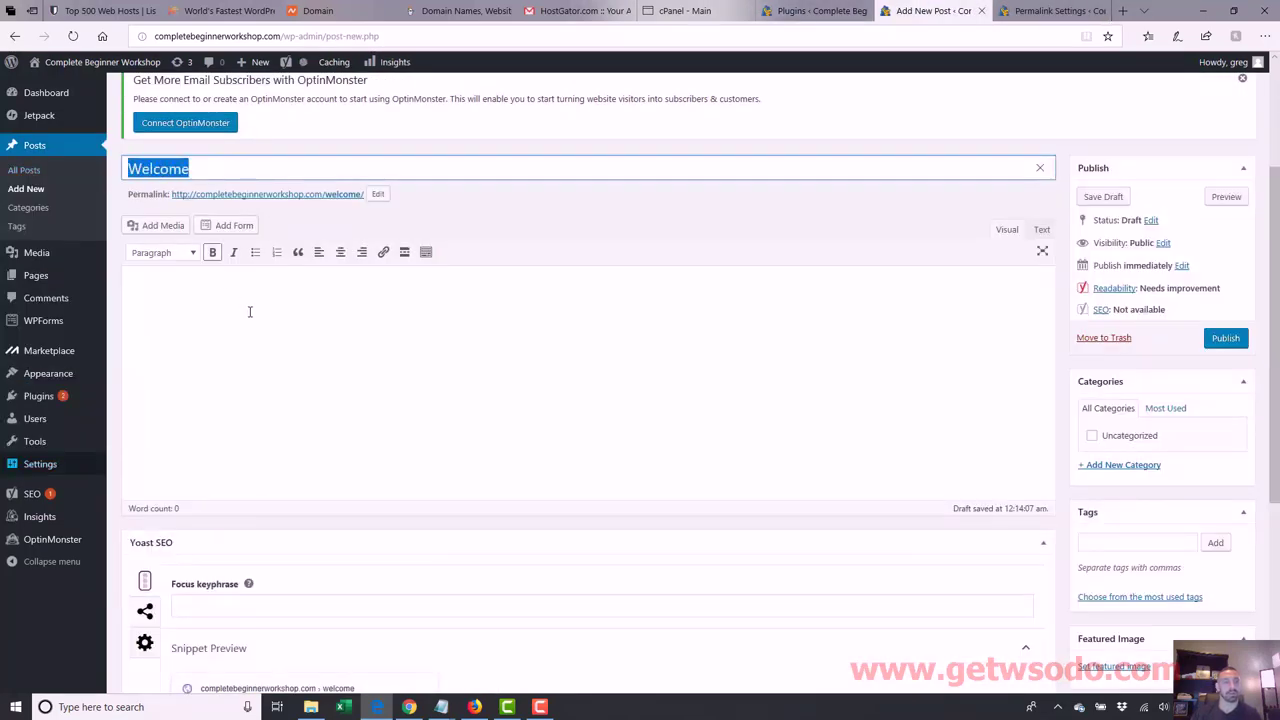
pyautogui.click(192, 168)
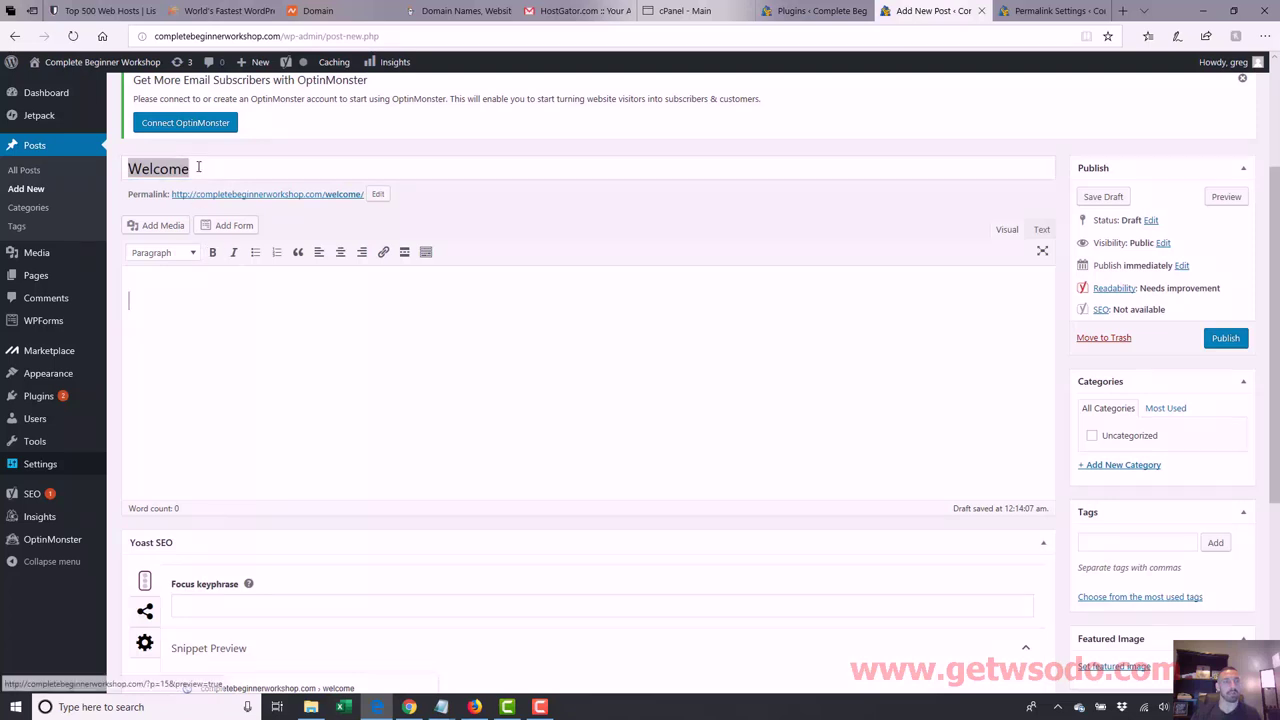
pyautogui.click(375, 195)
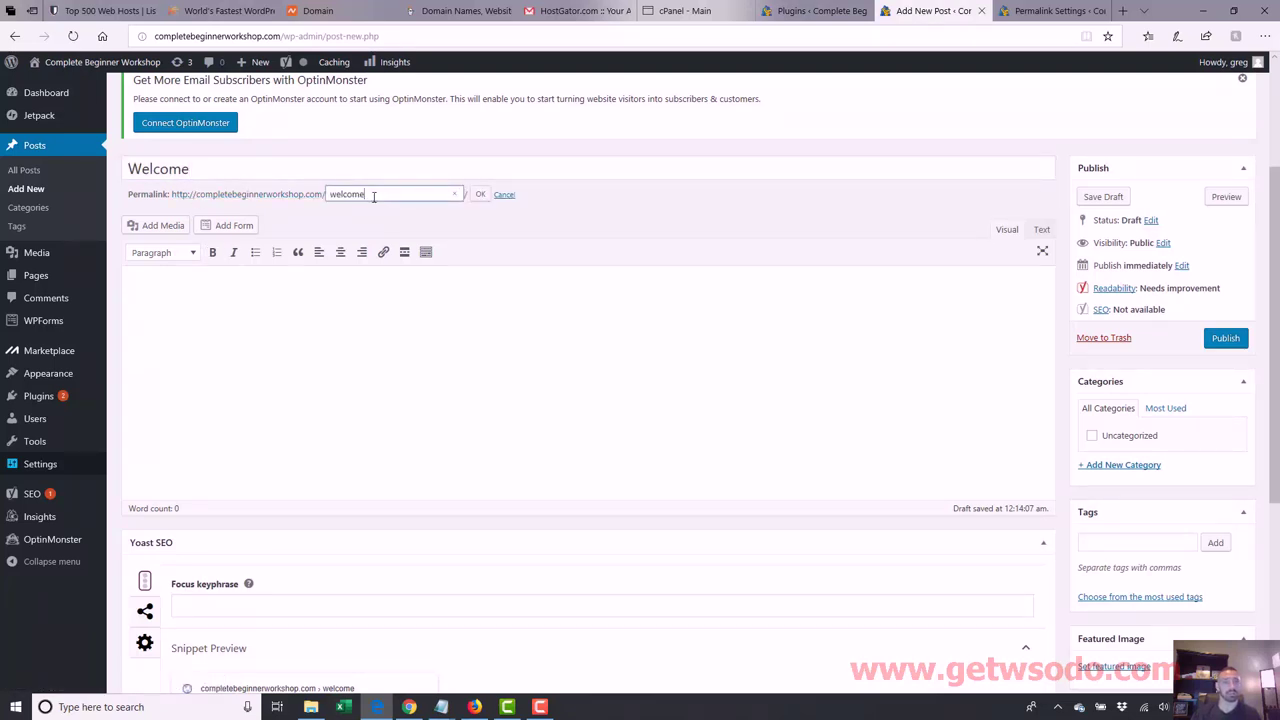
pyautogui.click(480, 194)
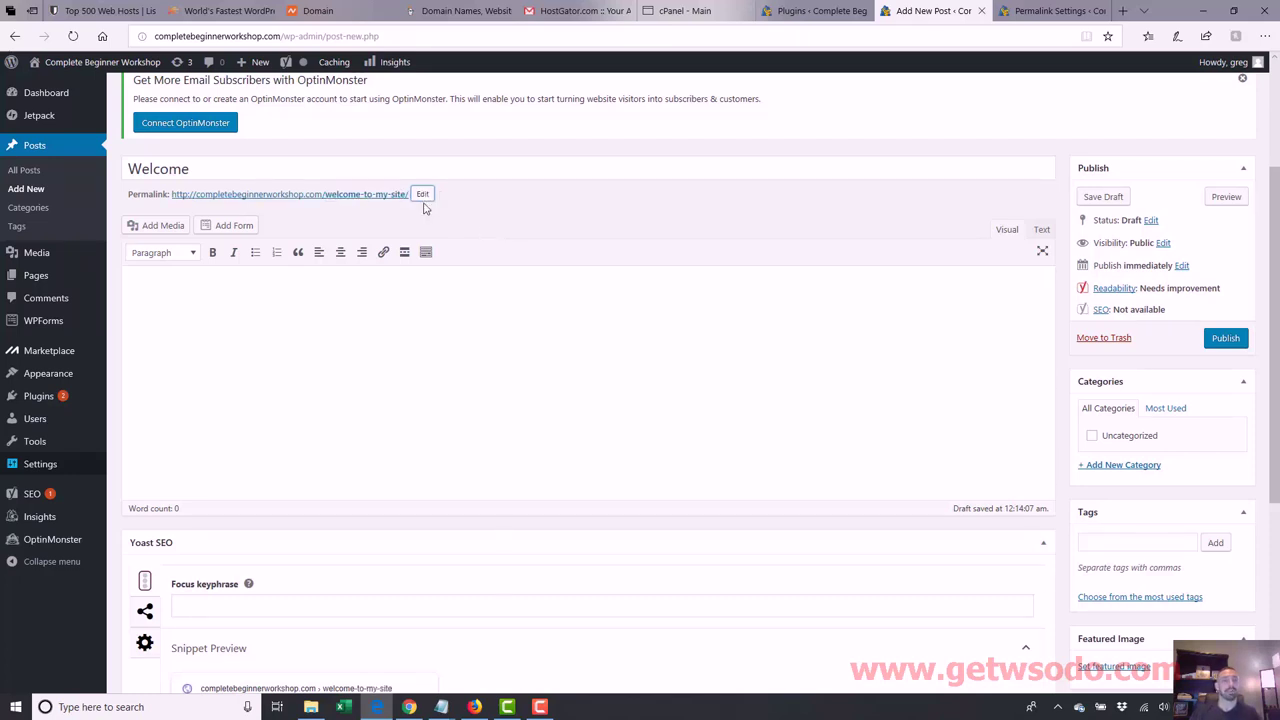
# Step: Shorten the post's permalink slug back to "welcome" and confirm it
pyautogui.moveTo(193, 169); pyautogui.dragTo(88, 173)
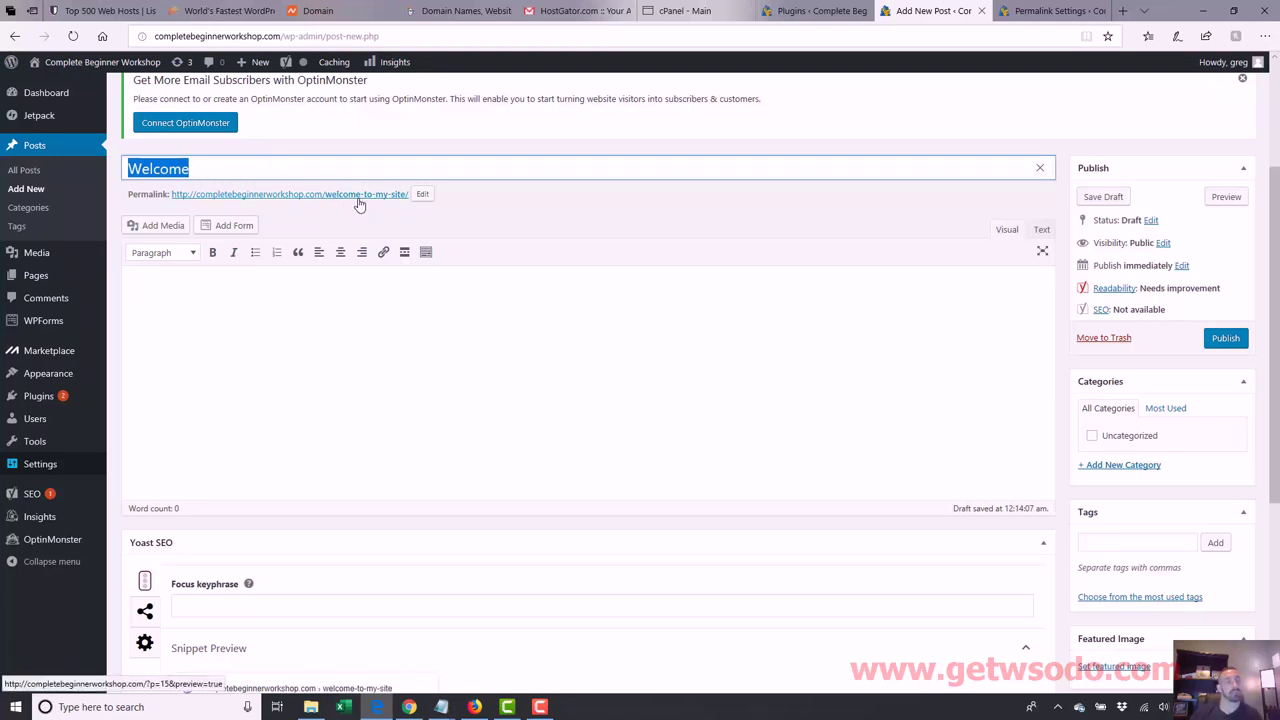
pyautogui.click(422, 194)
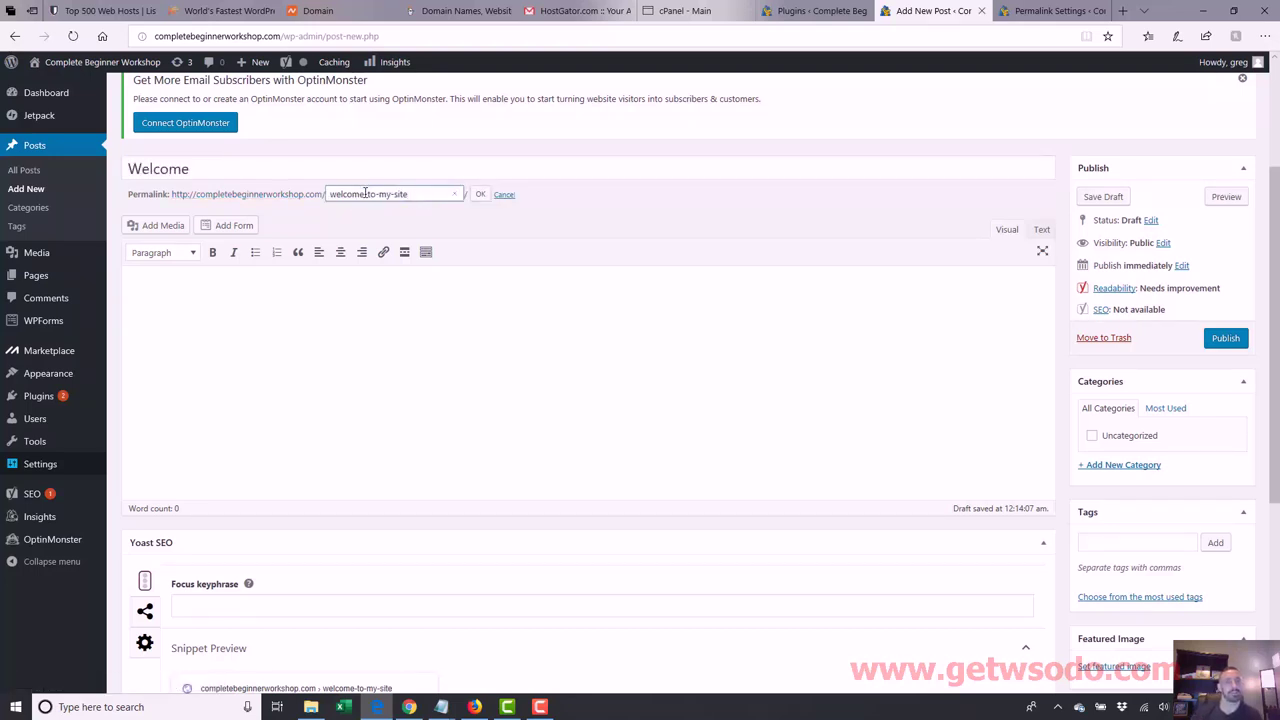
pyautogui.moveTo(365, 193); pyautogui.dragTo(524, 213)
pyautogui.press('BackSpace')
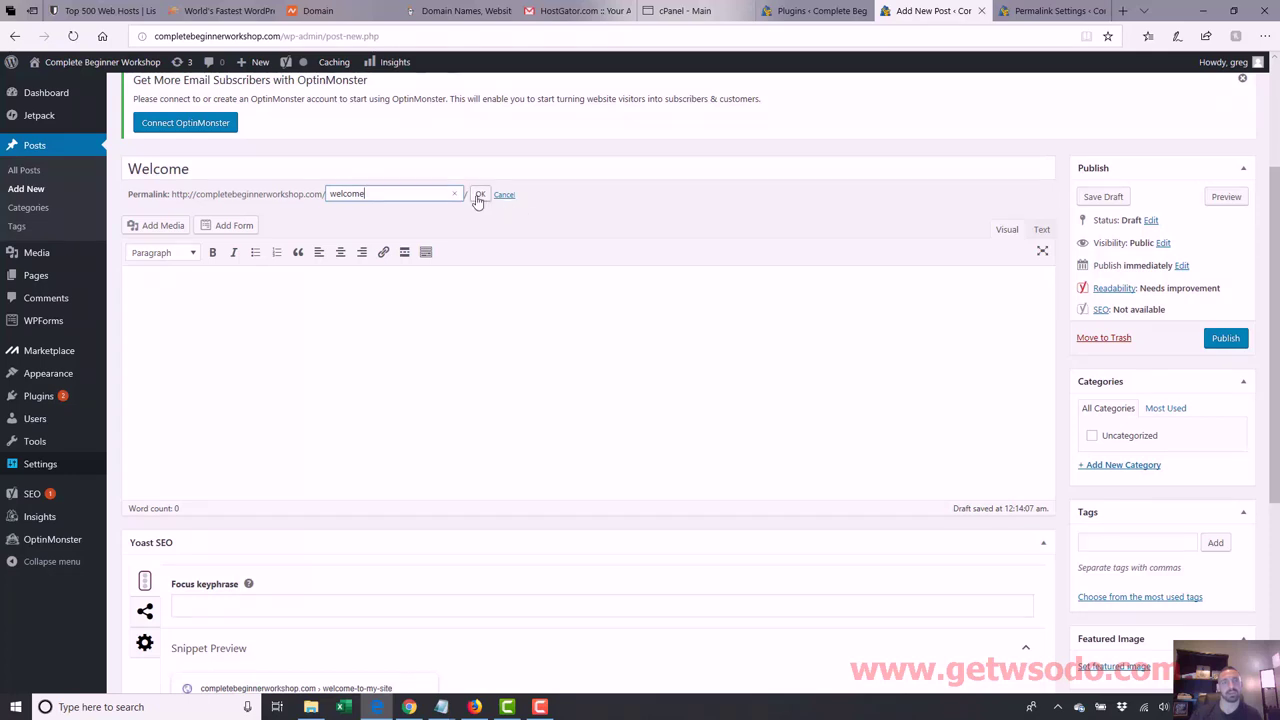
pyautogui.click(480, 195)
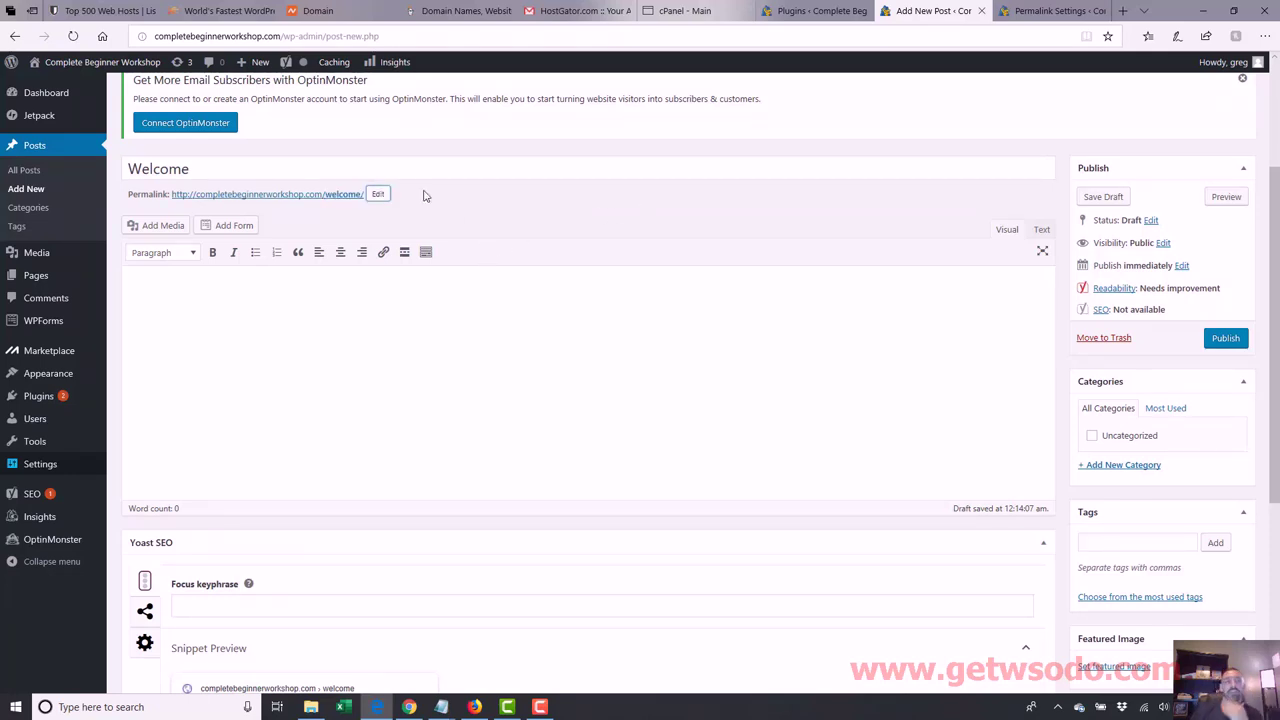
pyautogui.moveTo(206, 172); pyautogui.dragTo(98, 172)
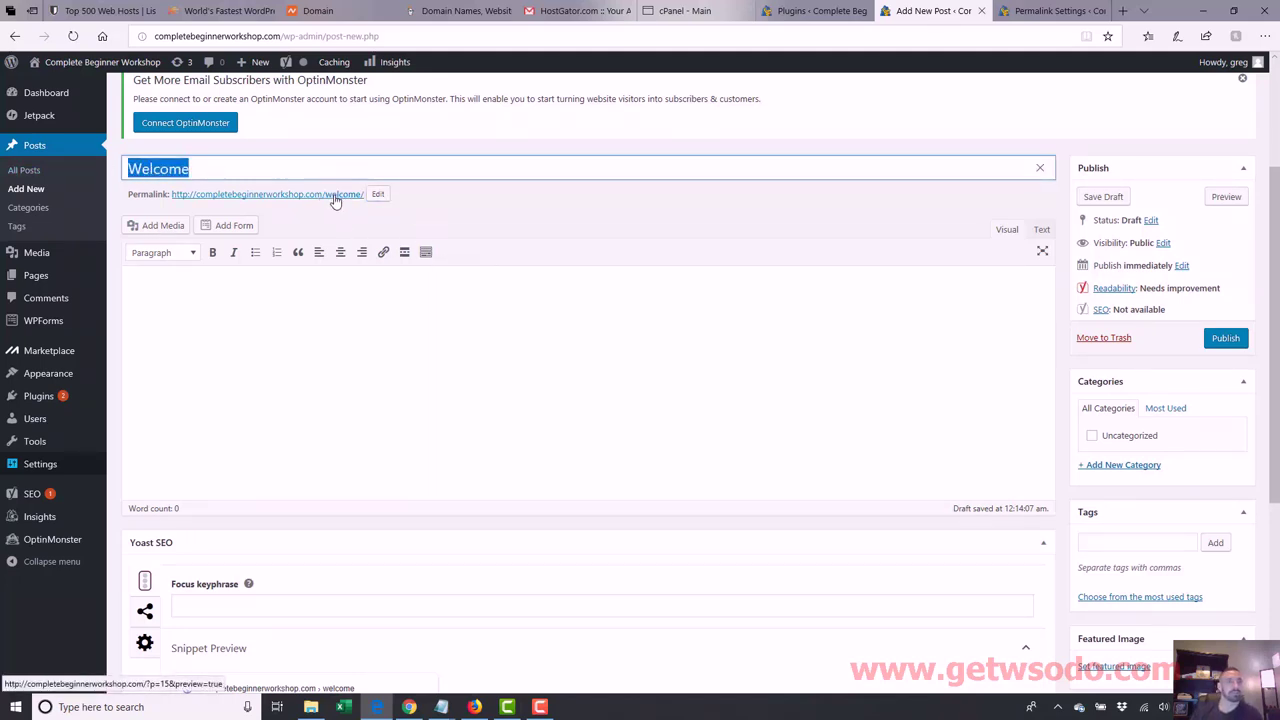
pyautogui.click(270, 275)
pyautogui.click(206, 166)
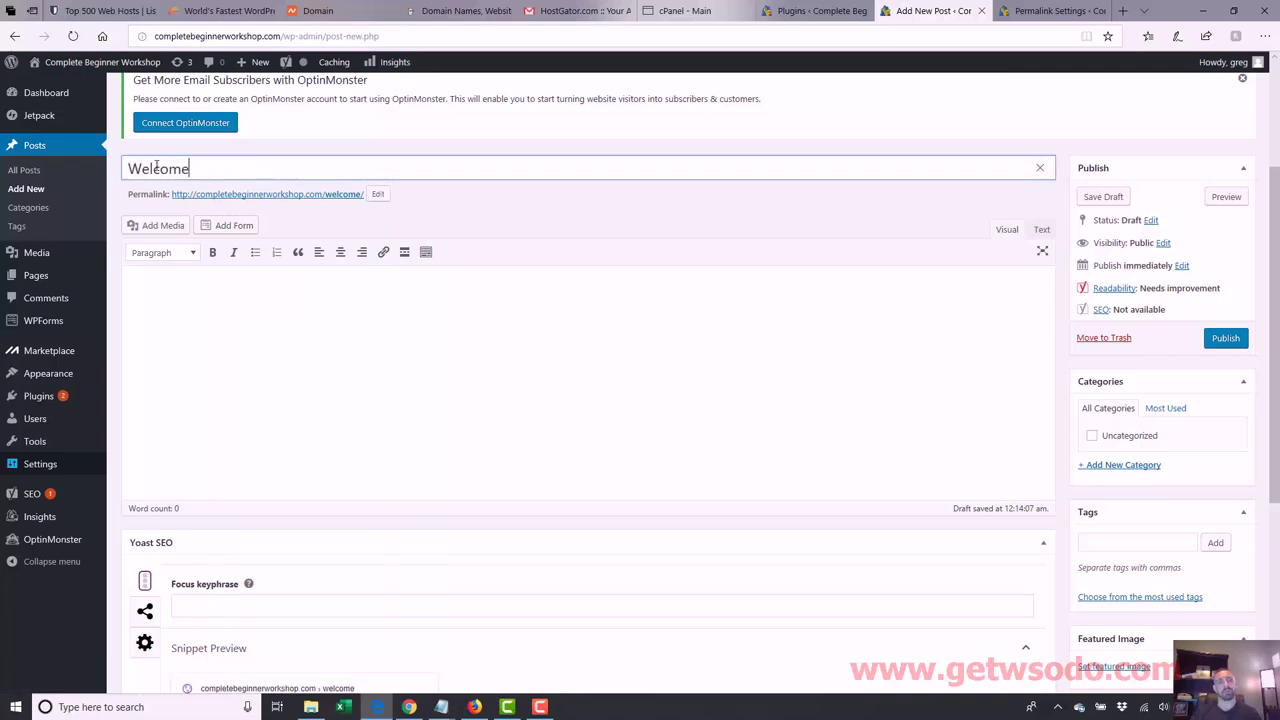
# Step: Write three body paragraphs: "Welcome to the complete beginner workshop", "I am going to show you how to go from complete beginner to assassin SEO level.", "Enjoy."
pyautogui.click(373, 316)
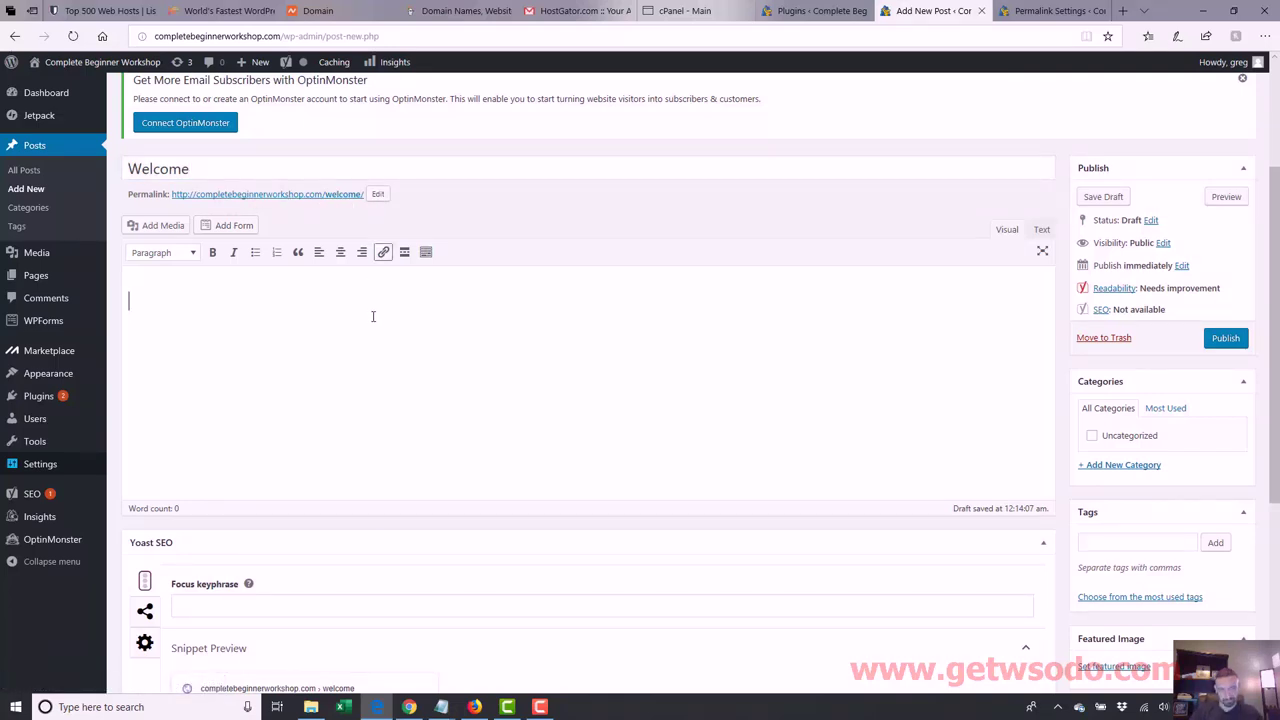
pyautogui.write('T')
pyautogui.press('BackSpace')
pyautogui.write('Welc')
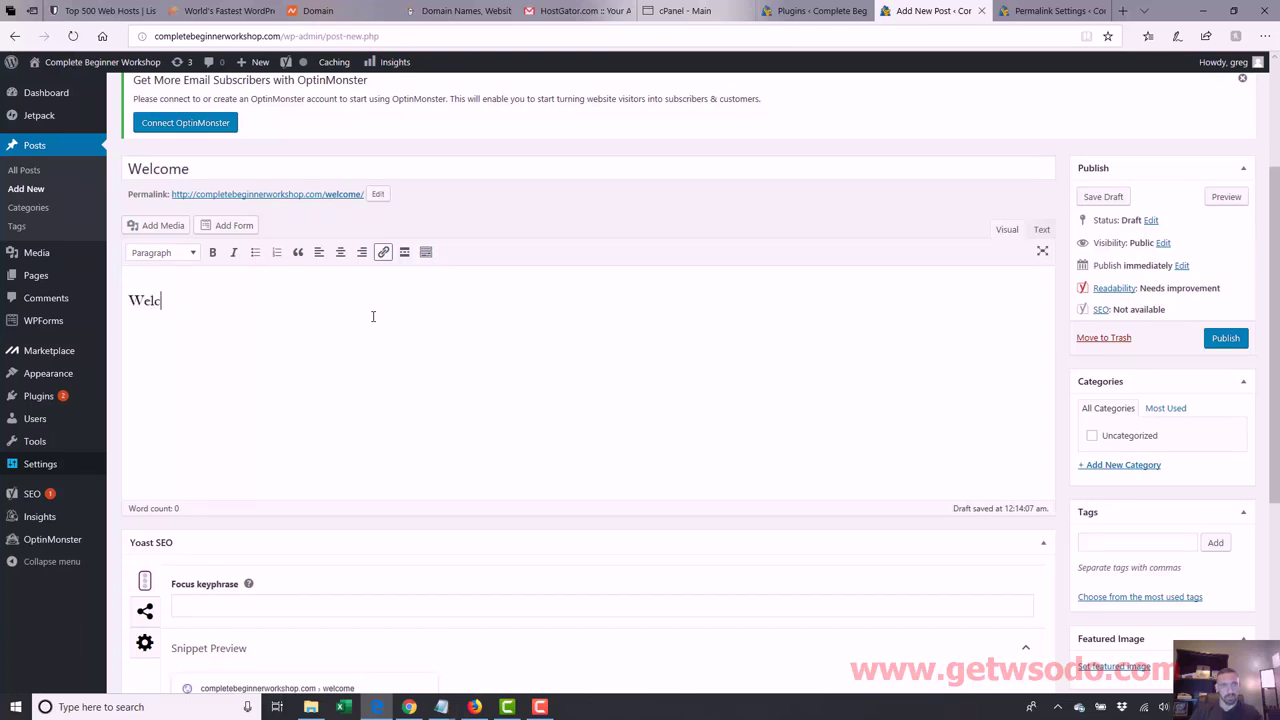
pyautogui.write('ome to the complete b')
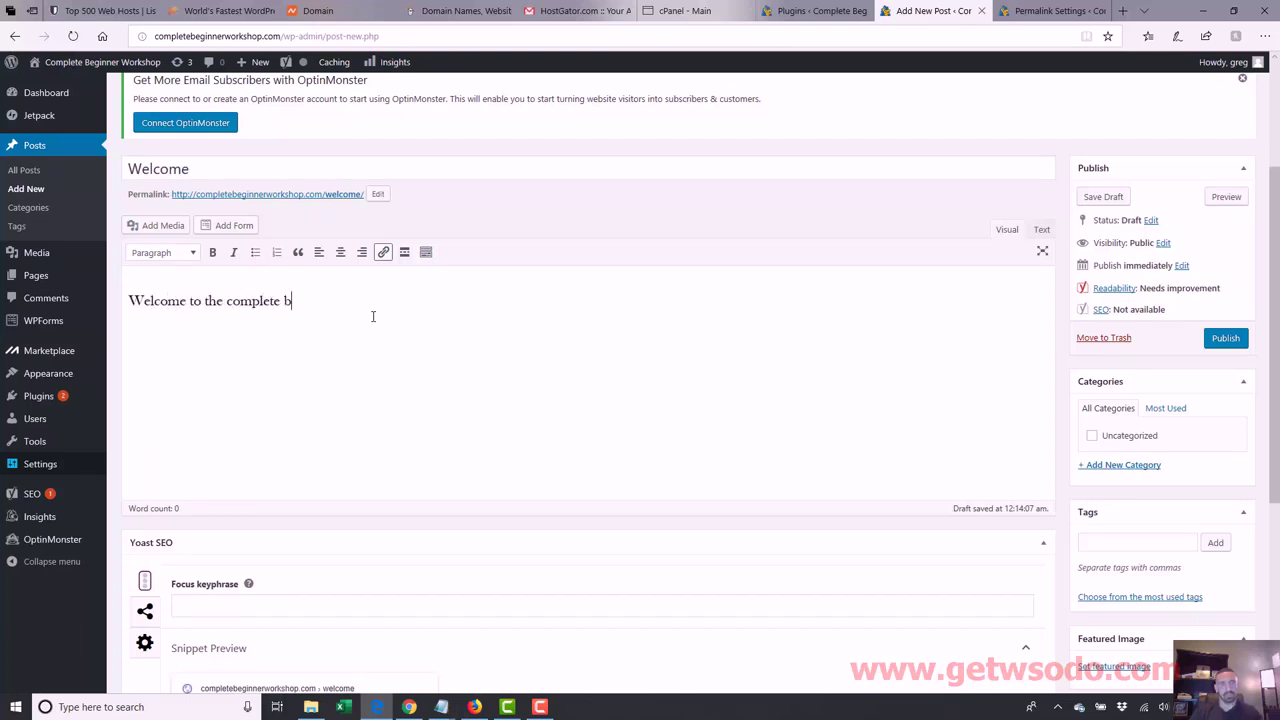
pyautogui.write('eginner s')
pyautogui.press('BackSpace')
pyautogui.write('workshop I am going ot sh')
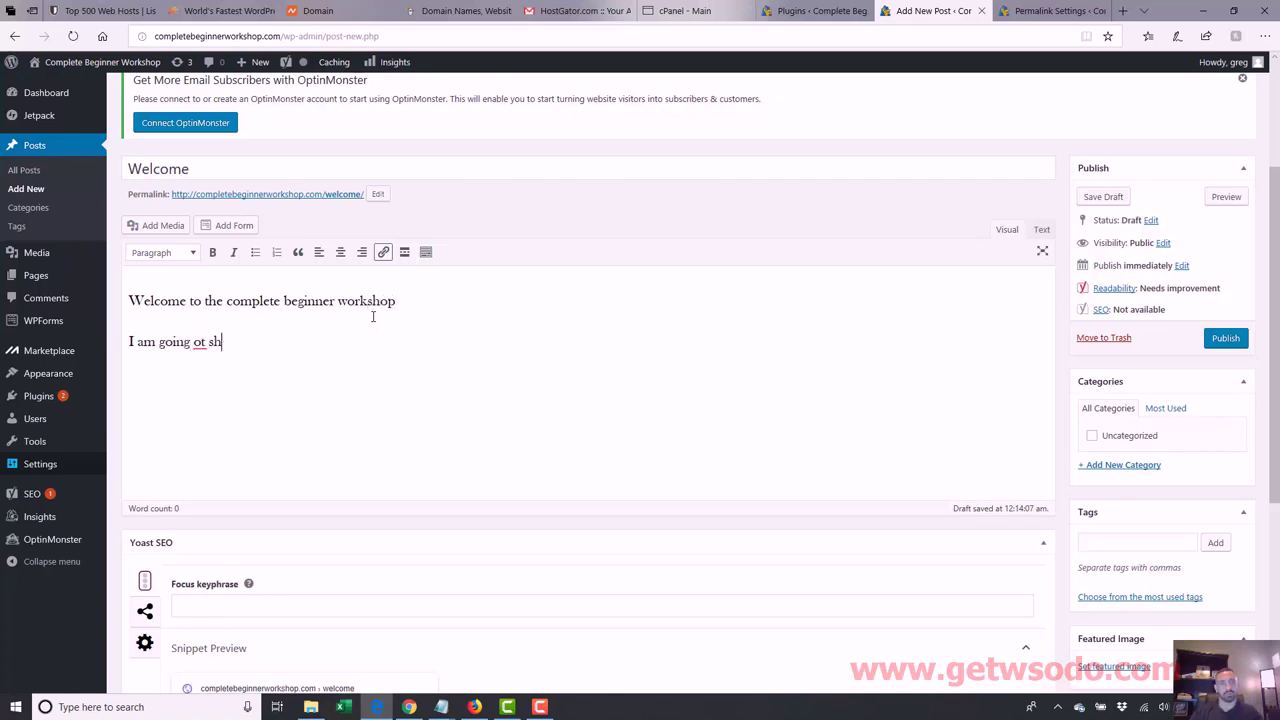
pyautogui.press('BackSpace')
pyautogui.press('BackSpace')
pyautogui.press('BackSpace')
pyautogui.press('BackSpace')
pyautogui.press('BackSpace')
pyautogui.write('to show you how to go from')
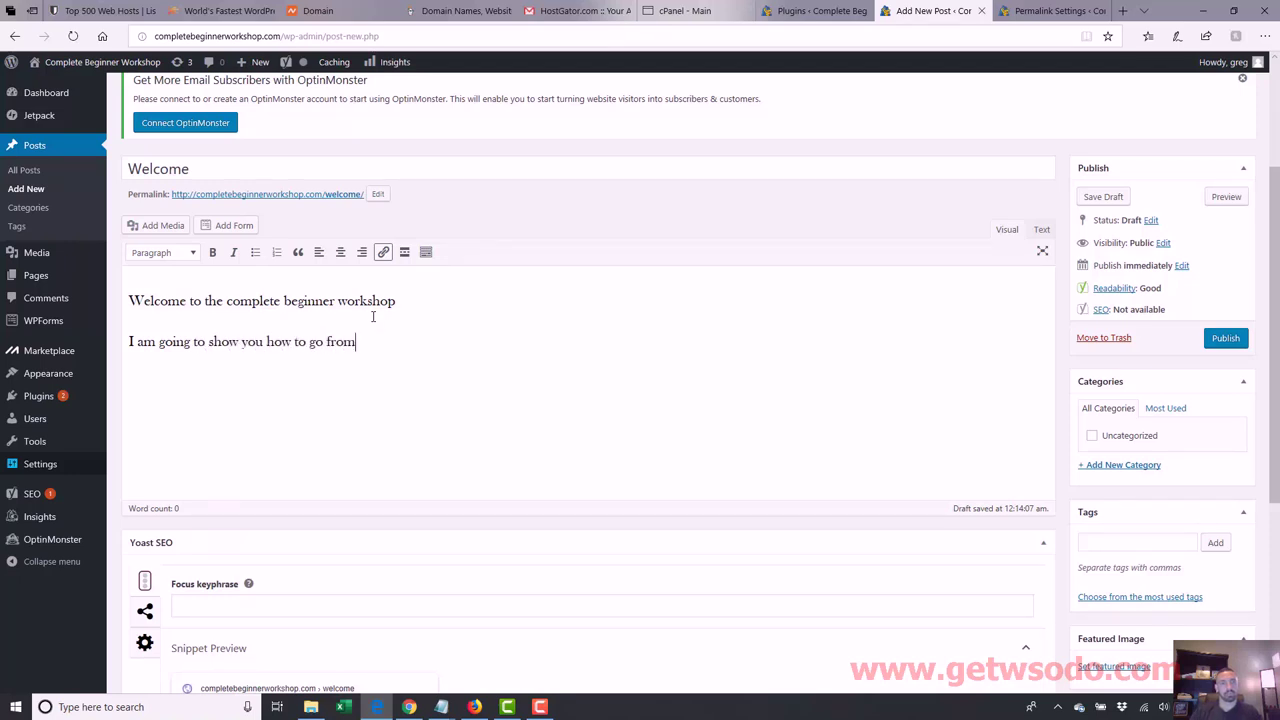
pyautogui.write(' complete beginner to assassin SEO lev')
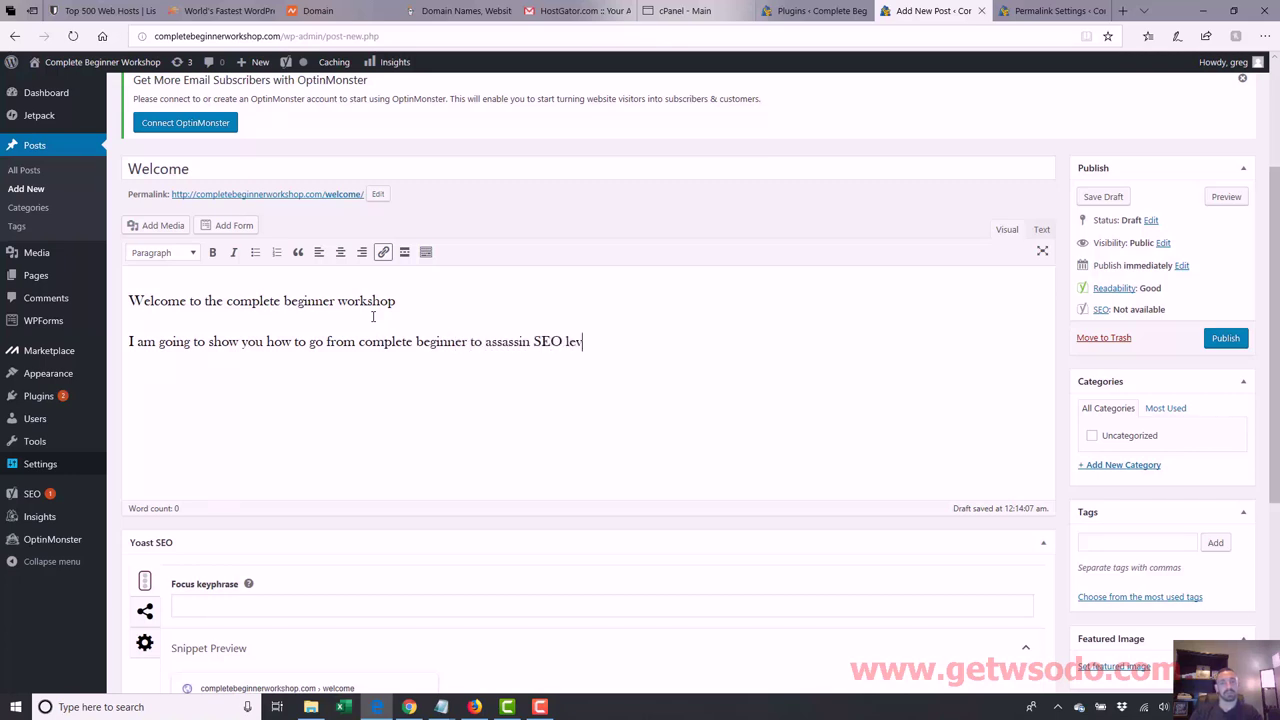
pyautogui.write('el. Enjoy.')
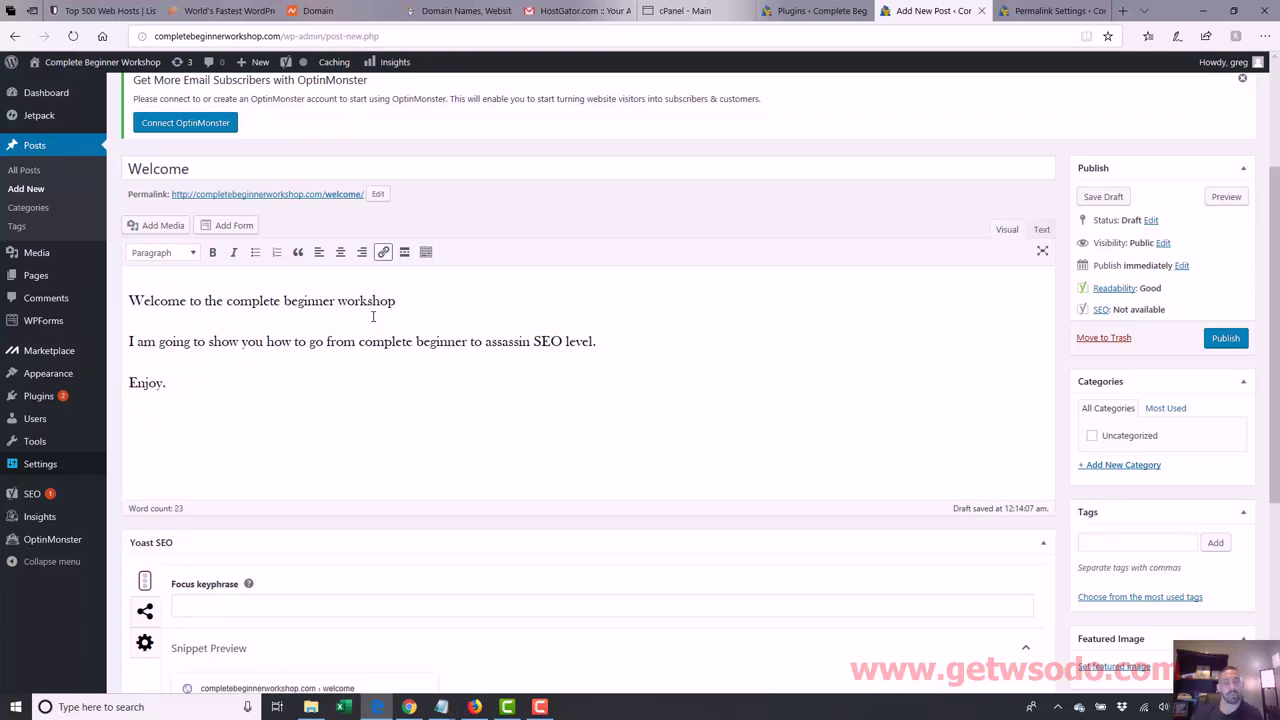
# Step: Load the site's home page, completebeginnerworkshop.com, in the browser tab holding the permalink settings to view the site before publishing
pyautogui.click(1050, 11)
pyautogui.moveTo(282, 36); pyautogui.dragTo(414, 36)
pyautogui.press('Delete')
pyautogui.press('Return')
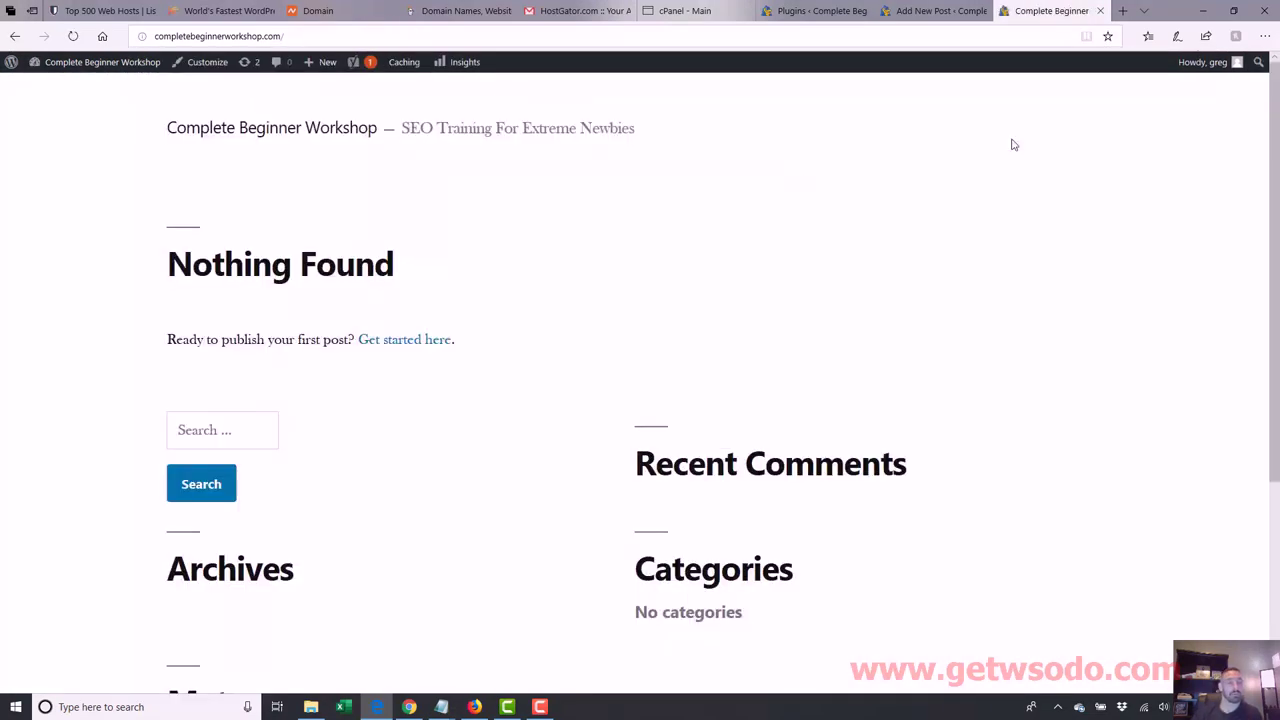
# Step: Return to the post editor and publish the Welcome post
pyautogui.click(899, 12)
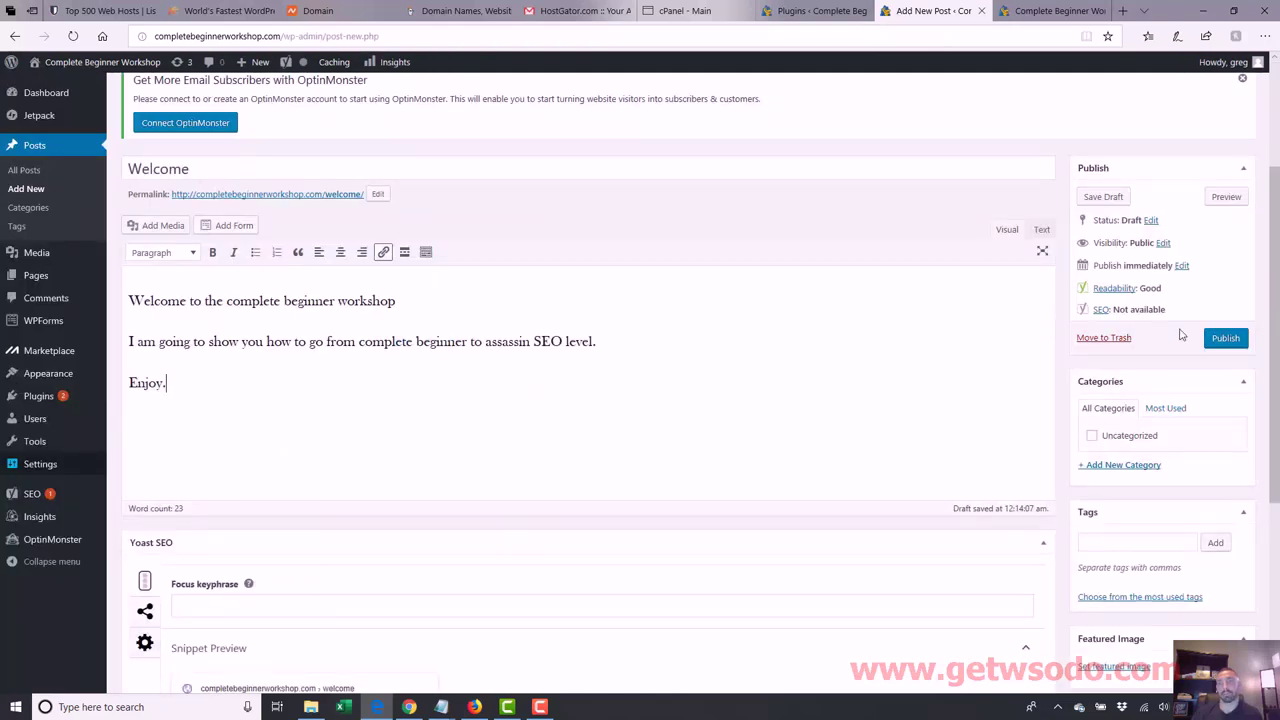
pyautogui.click(1226, 339)
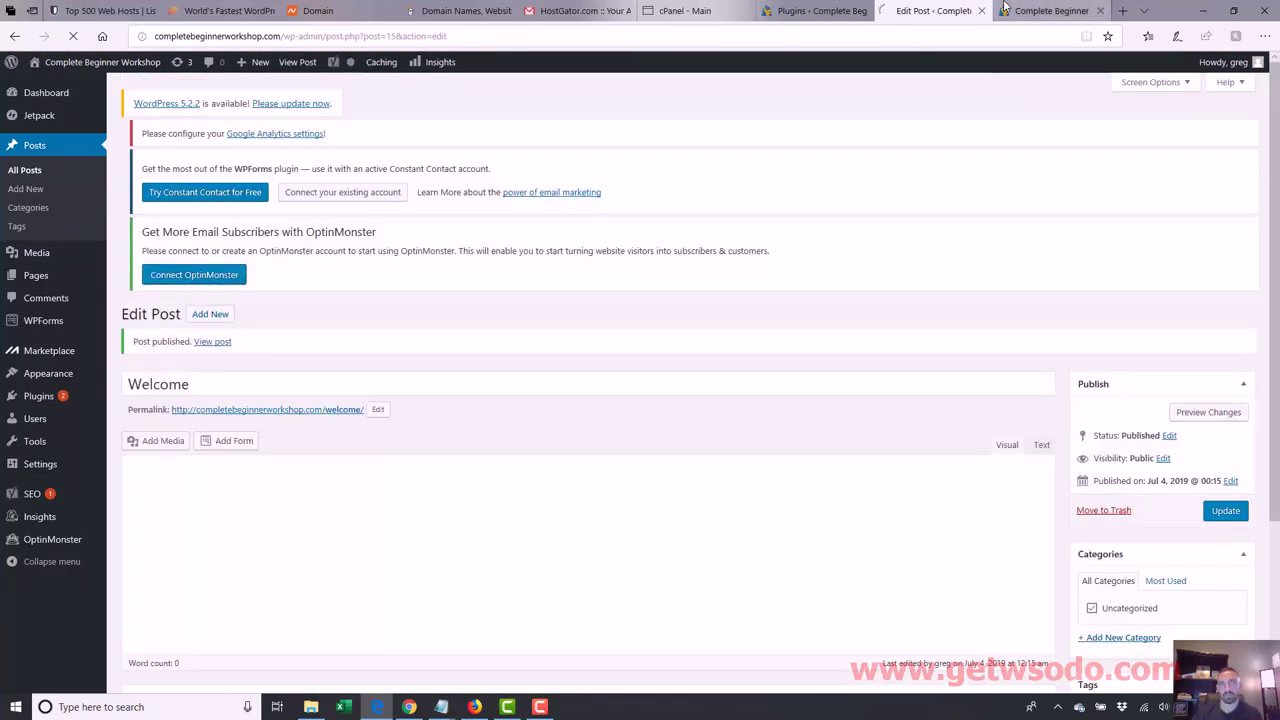
# Step: Reload the site's home page and check the title and body text of the published post
pyautogui.click(1005, 8)
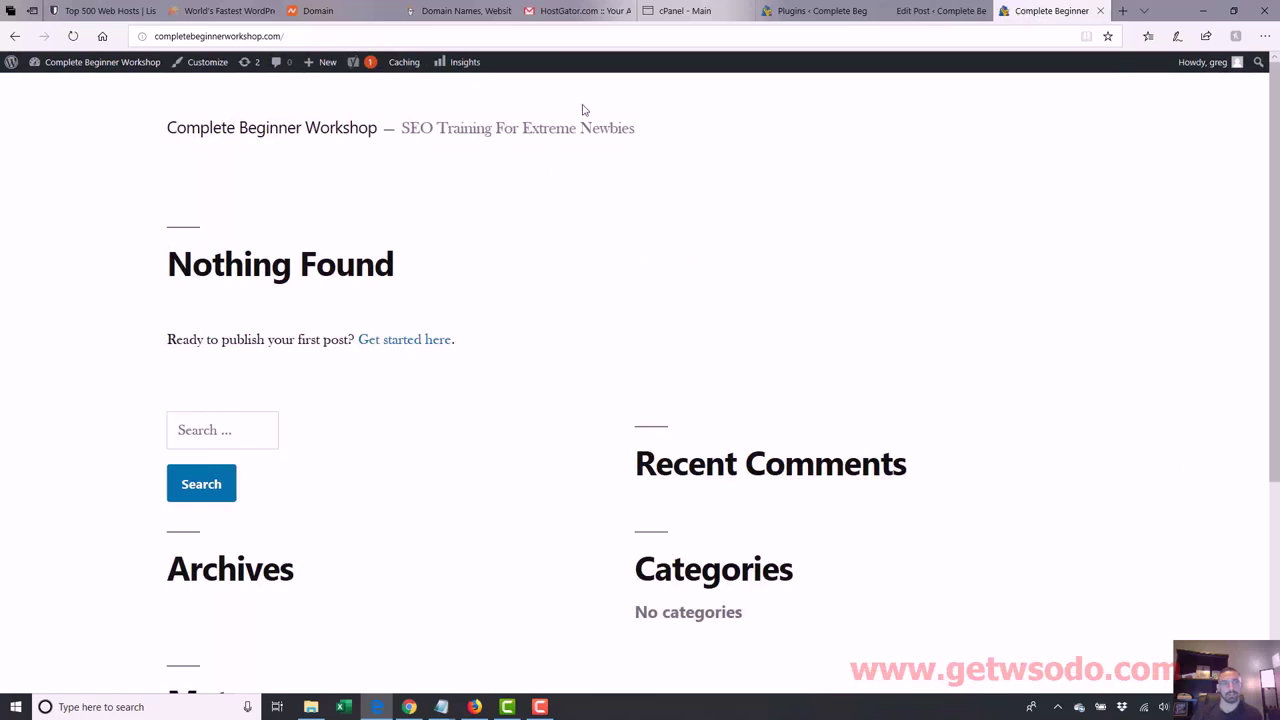
pyautogui.click(73, 36)
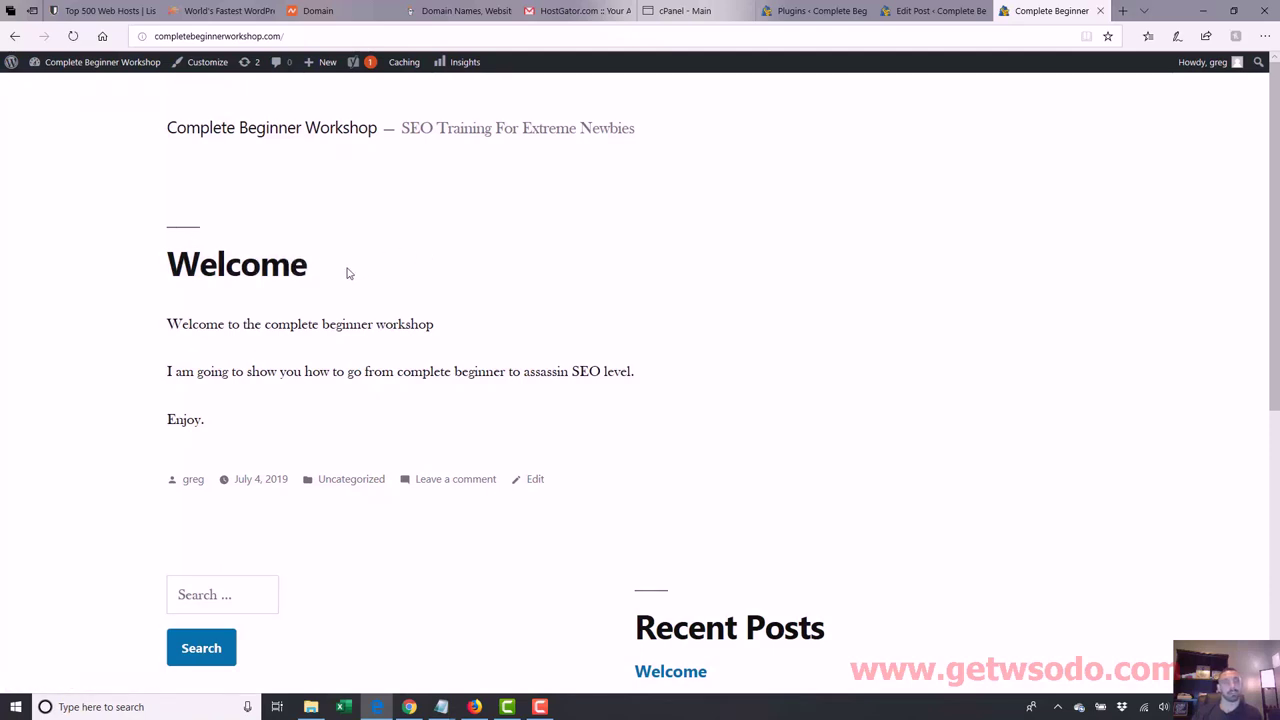
pyautogui.moveTo(310, 278); pyautogui.dragTo(167, 264)
pyautogui.moveTo(168, 320); pyautogui.dragTo(437, 317)
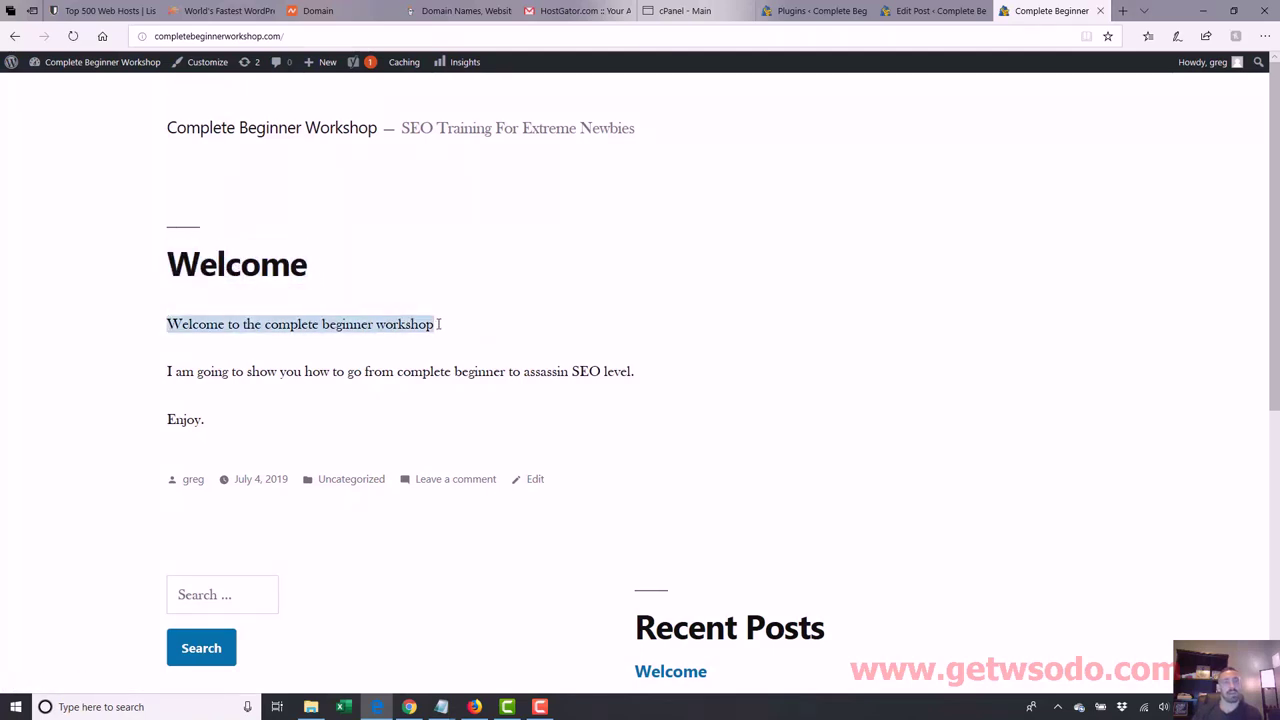
# Step: Read through the remaining body paragraphs of the published Welcome post on the home page
pyautogui.moveTo(492, 369); pyautogui.dragTo(631, 374)
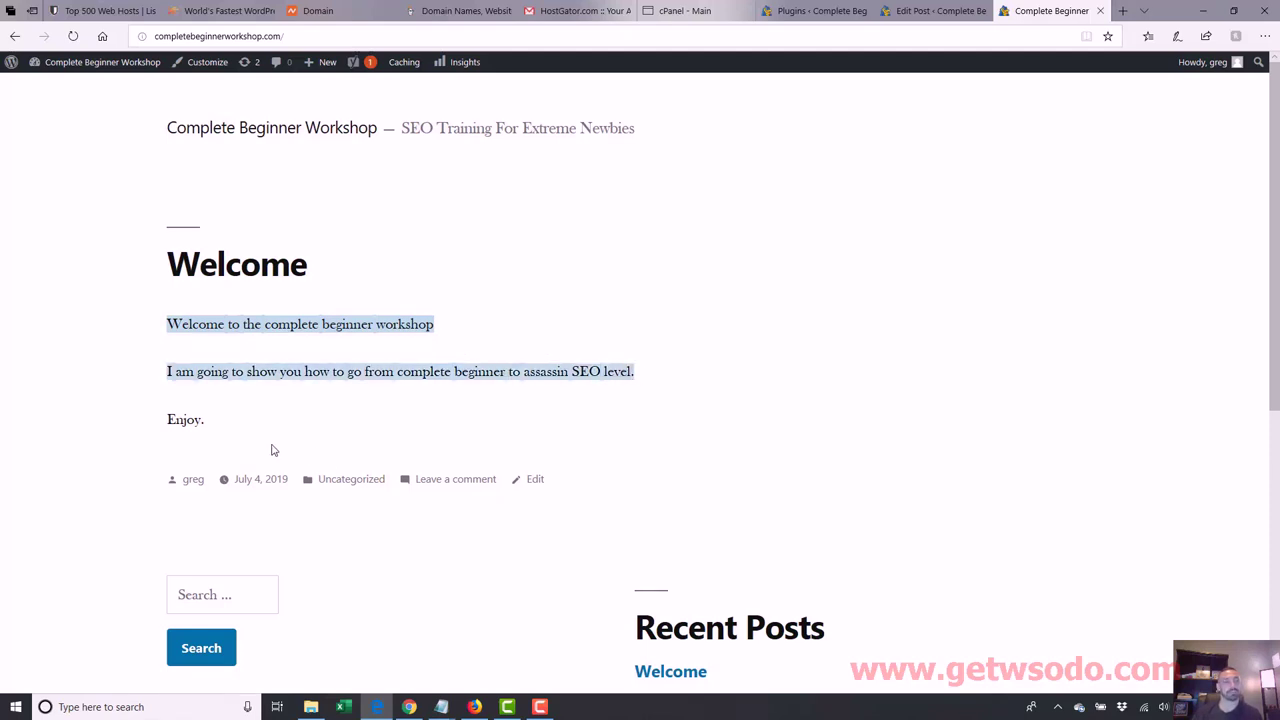
pyautogui.moveTo(271, 450); pyautogui.dragTo(167, 429)
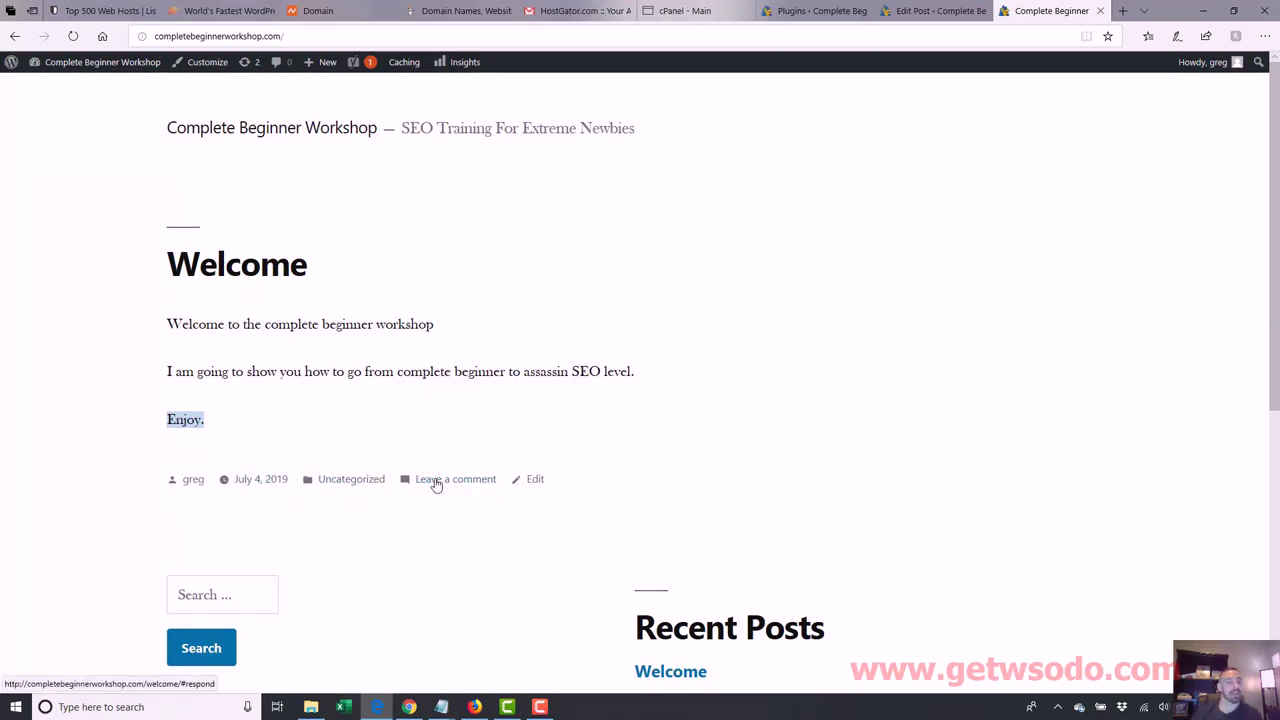
pyautogui.click(674, 416)
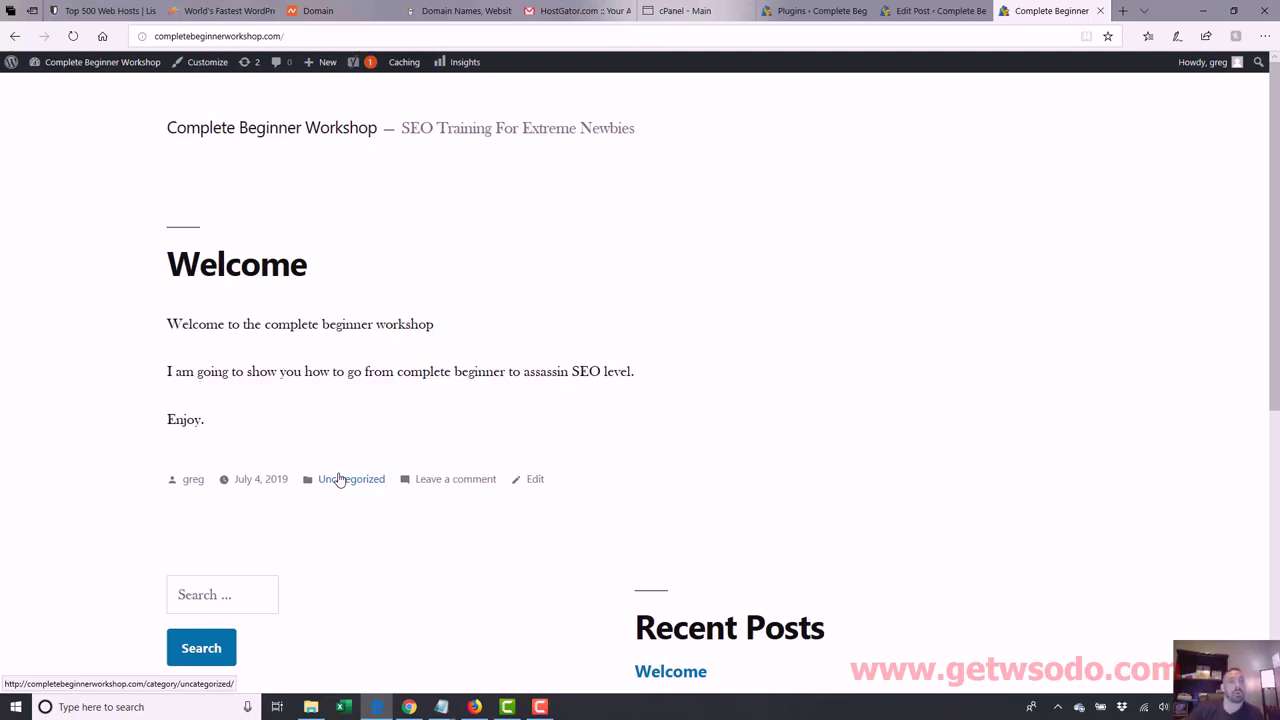
# Step: Return to the post editor, start a new post and title it "Oh Yeah"
pyautogui.click(935, 11)
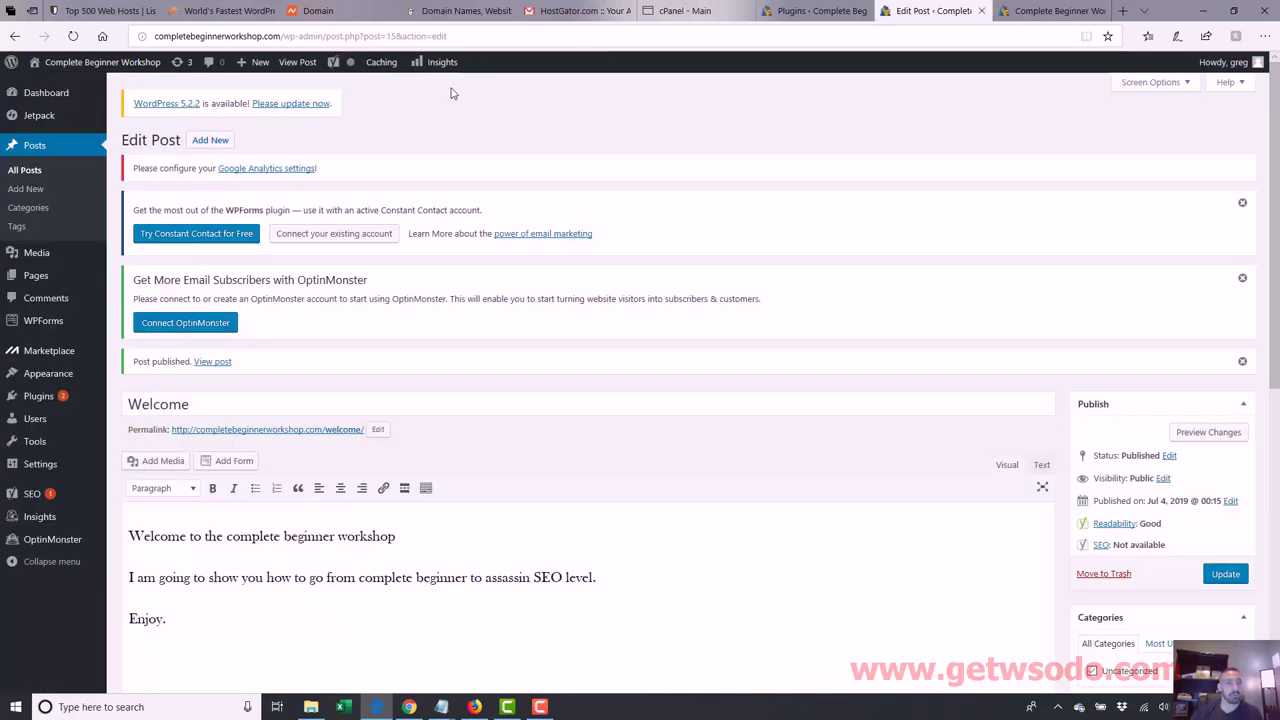
pyautogui.click(31, 191)
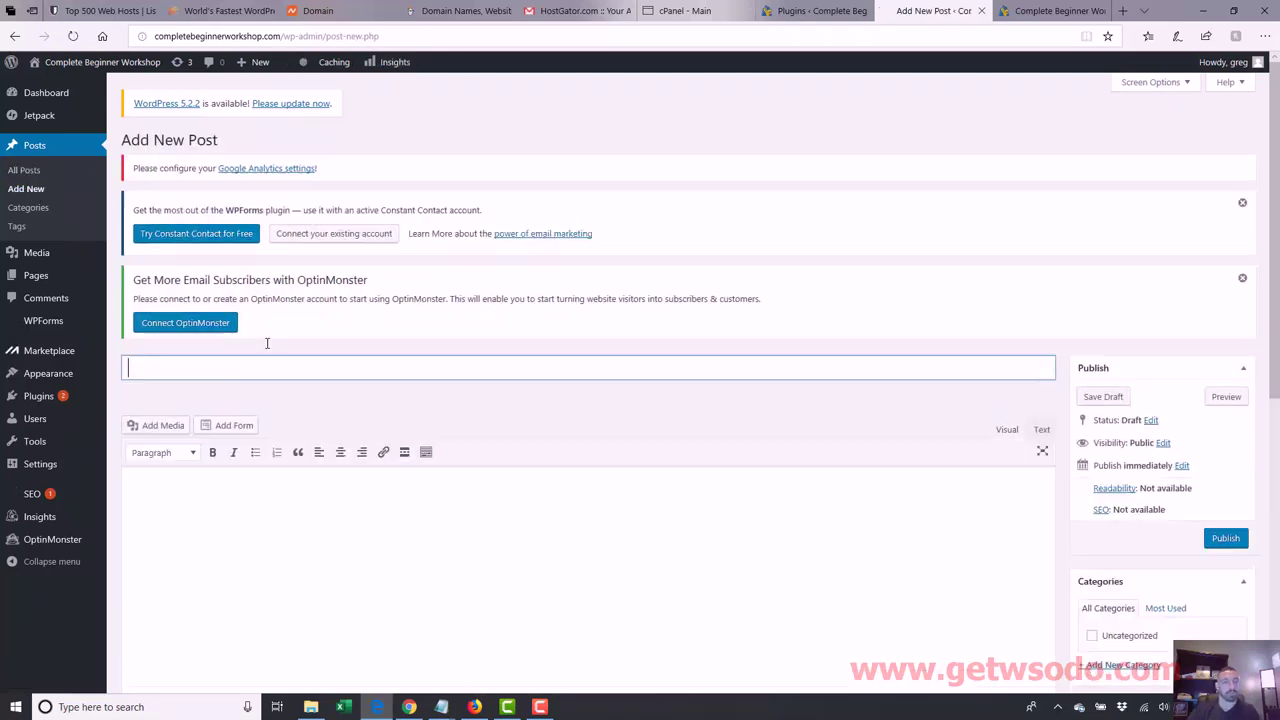
pyautogui.write('Oh yeah')
pyautogui.press('BackSpace')
pyautogui.press('BackSpace')
pyautogui.press('BackSpace')
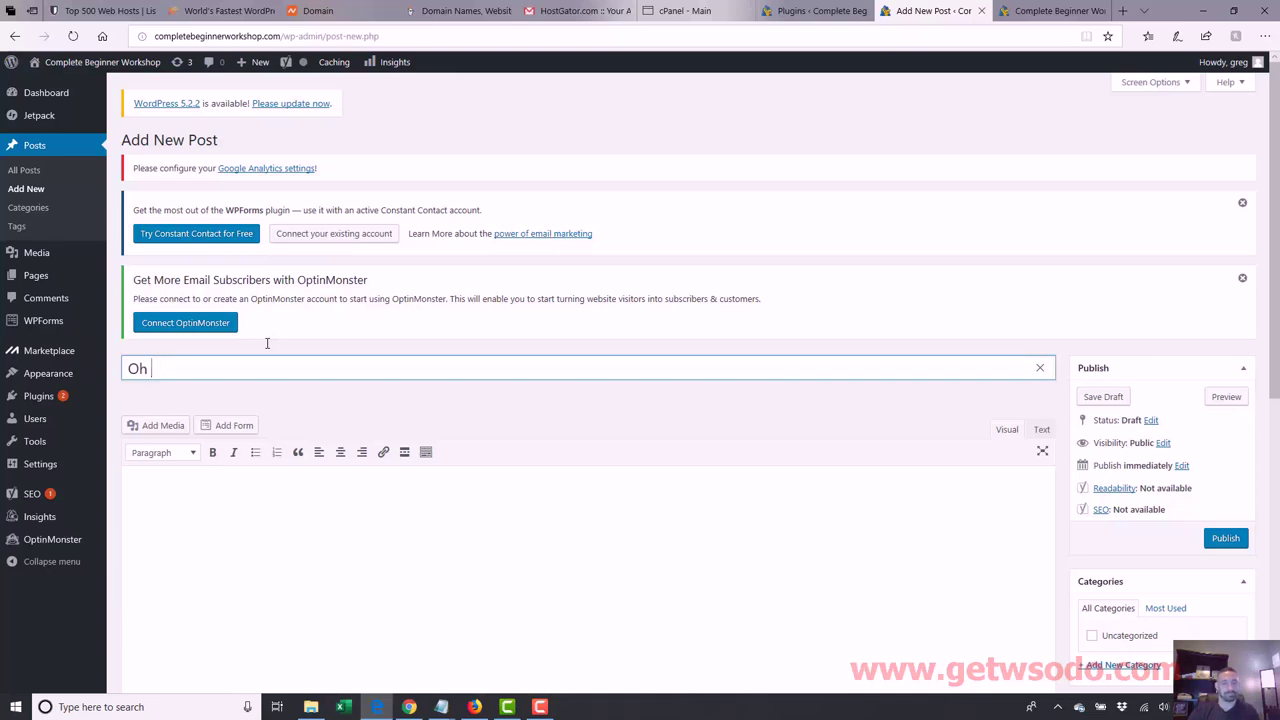
pyautogui.write('Yeah')
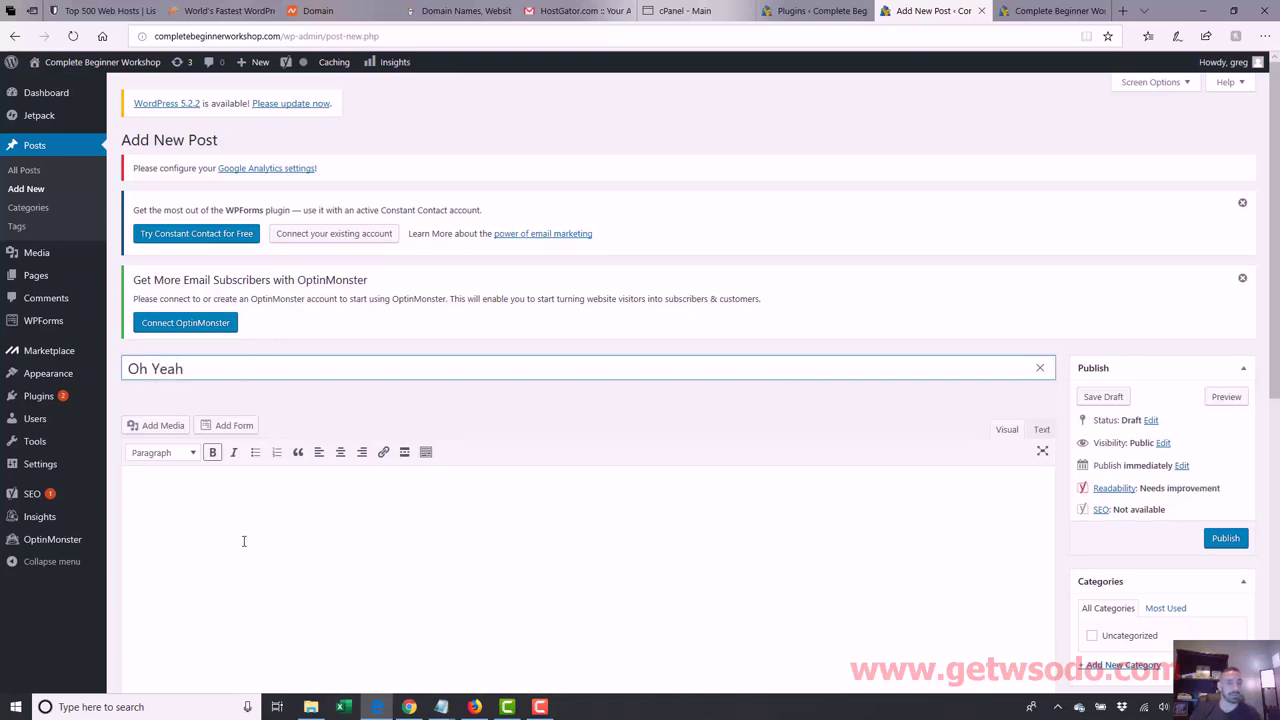
pyautogui.click(243, 541)
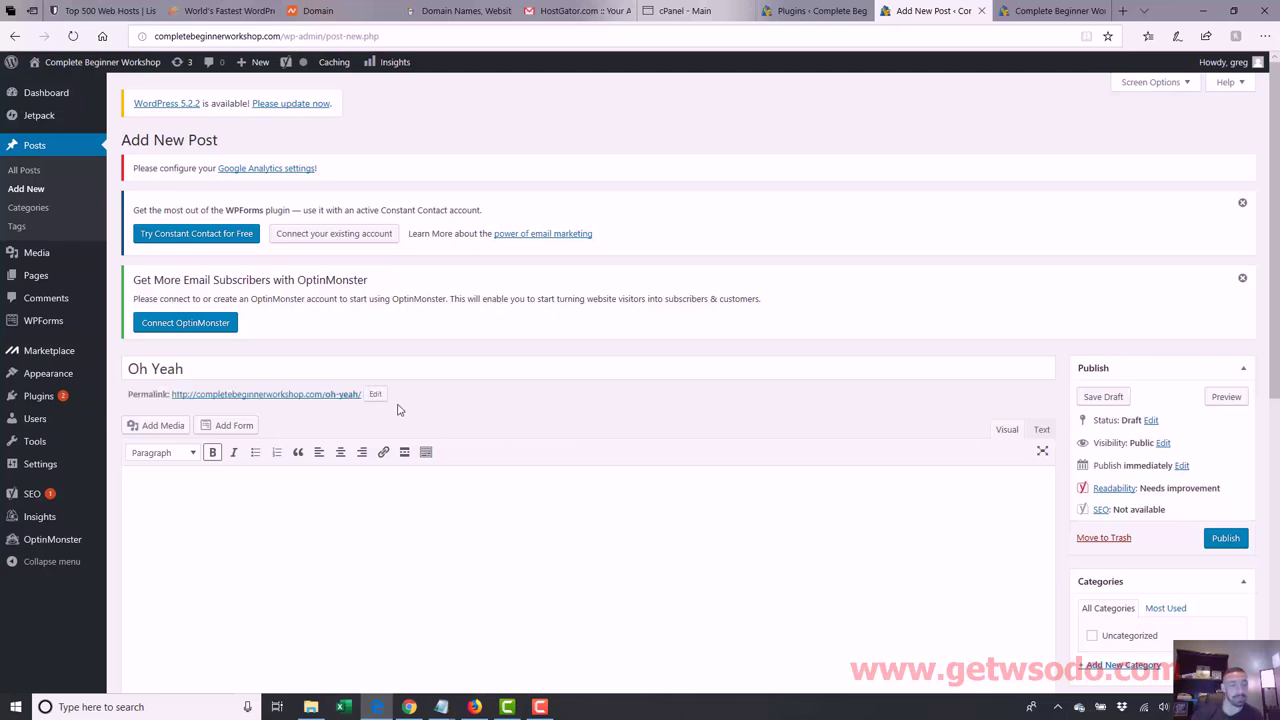
pyautogui.click(284, 372)
pyautogui.hotkey('ctrl', 'a')
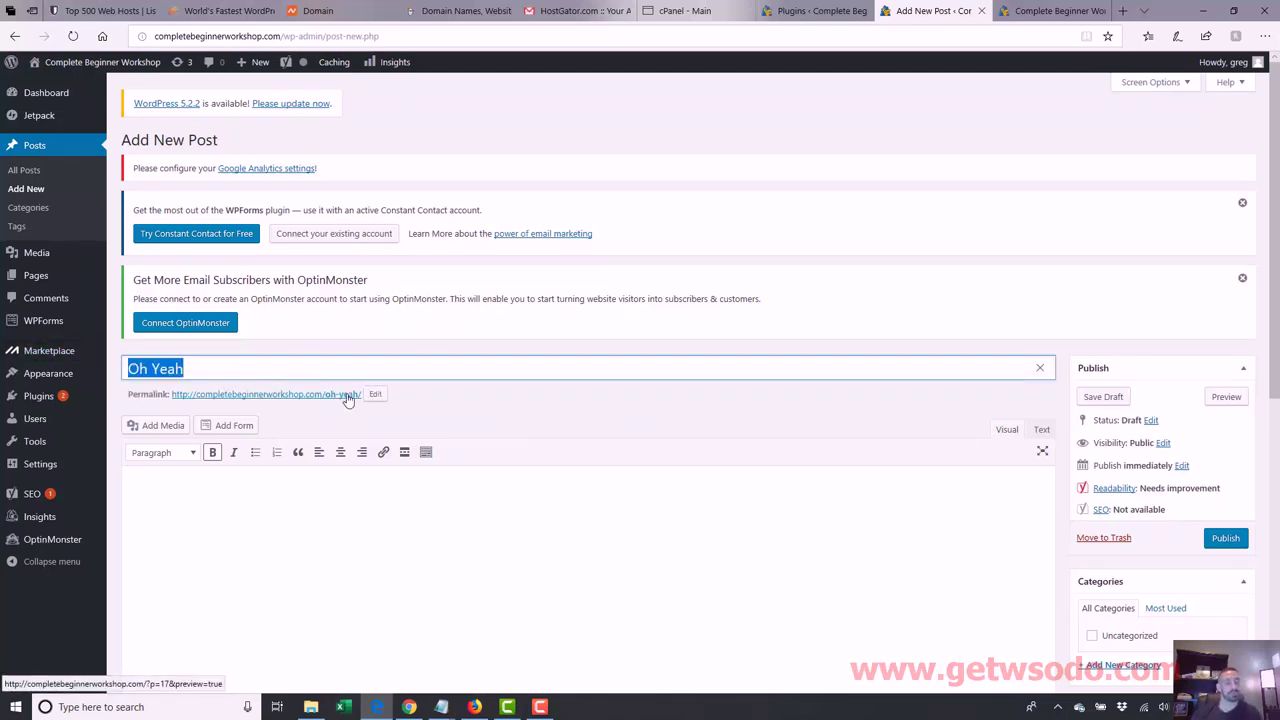
# Step: Write two body paragraphs, "Oh yeah, I forgot to tell you..." and "You're going to be a super ninja assassin at SEO.", and publish the post
pyautogui.click(439, 507)
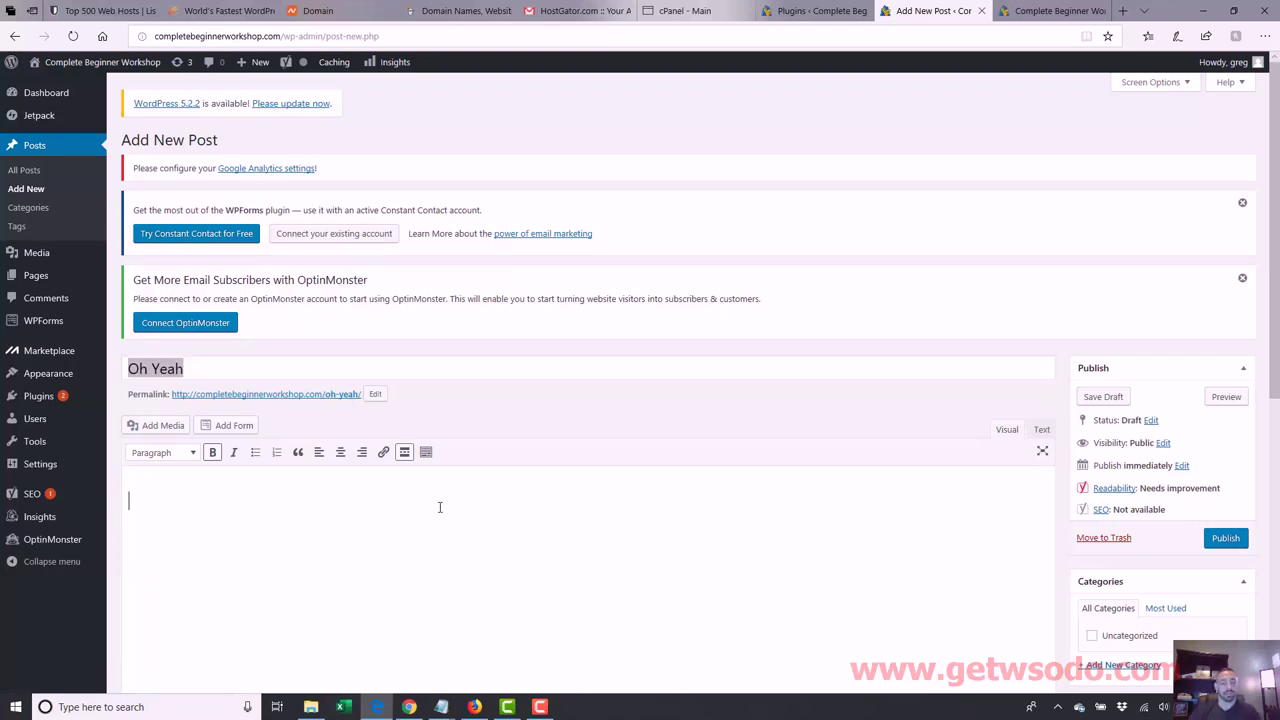
pyautogui.write('Oh yeah, I forgot')
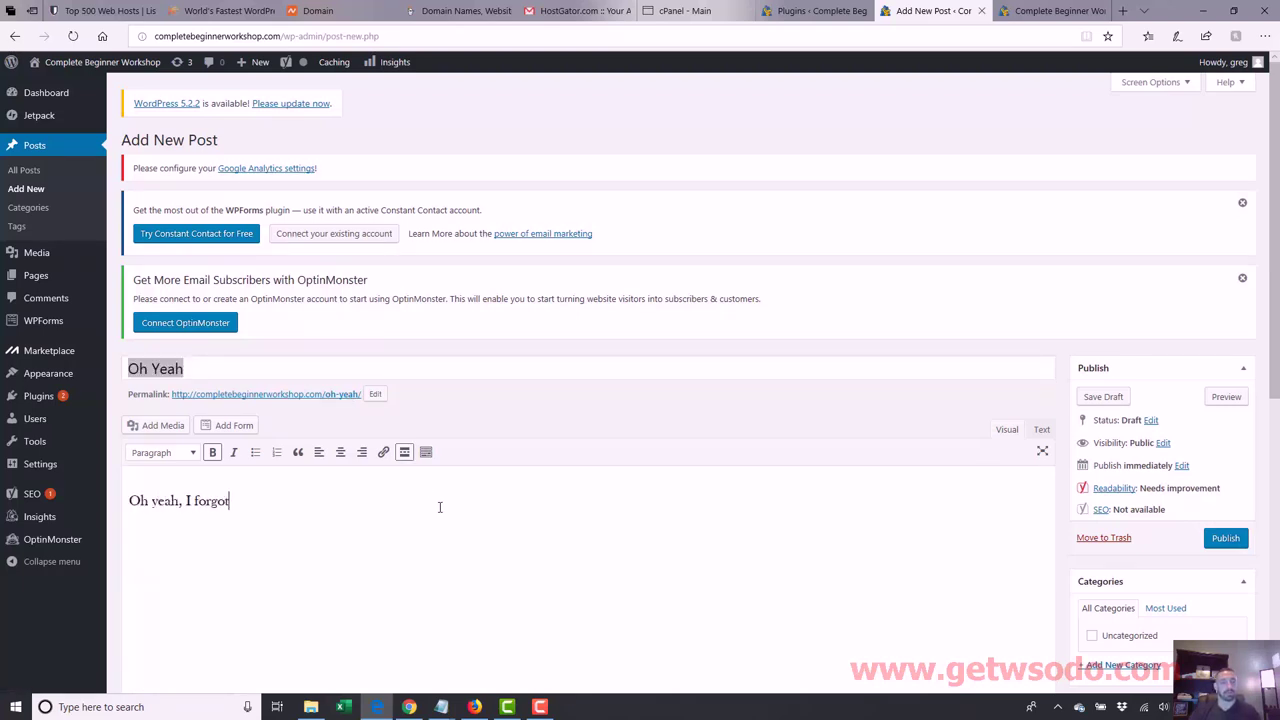
pyautogui.write(' to tell you,')
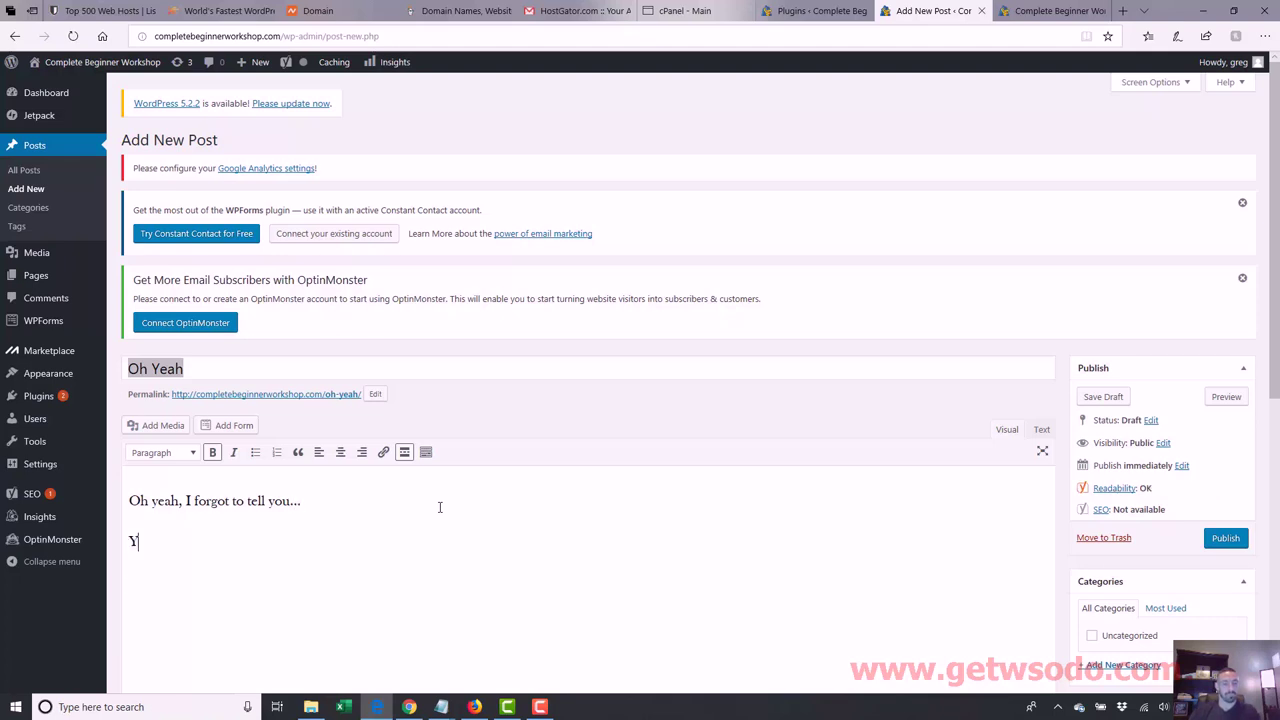
pyautogui.write("You're going to be a")
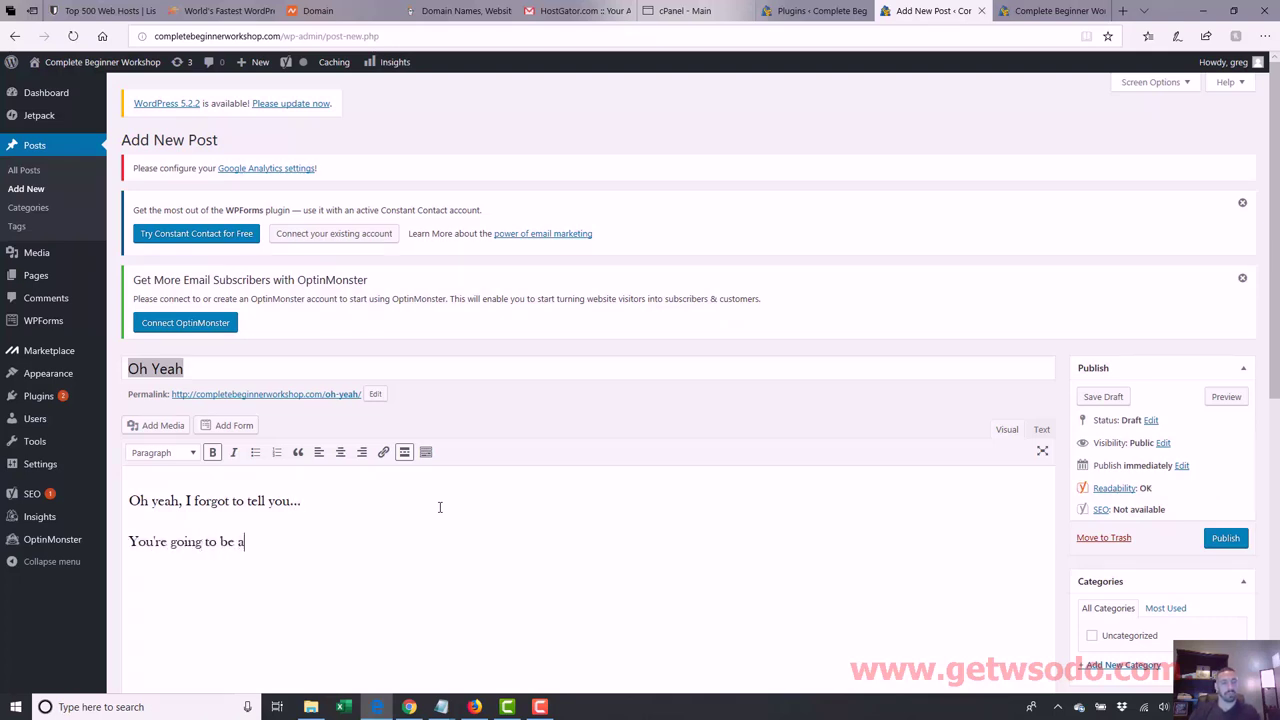
pyautogui.write(' super ninja assassin AT')
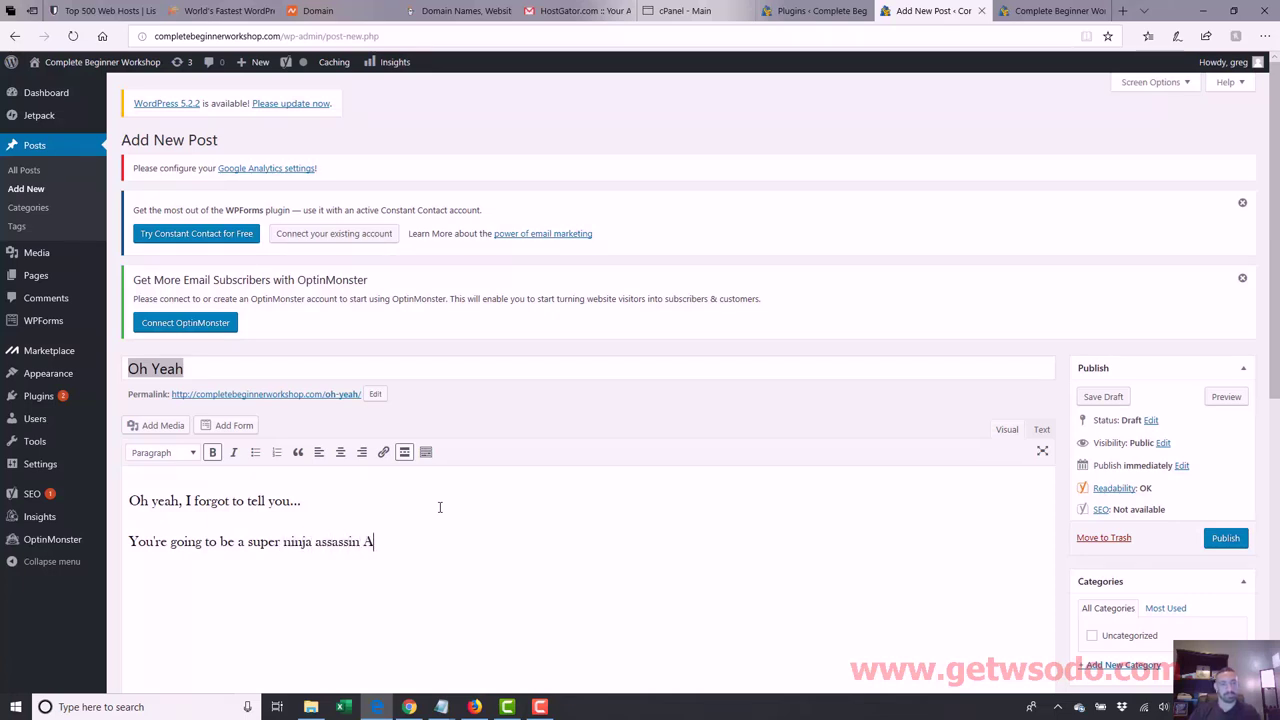
pyautogui.press('BackSpace')
pyautogui.press('BackSpace')
pyautogui.write('at SEO.')
pyautogui.click(1222, 538)
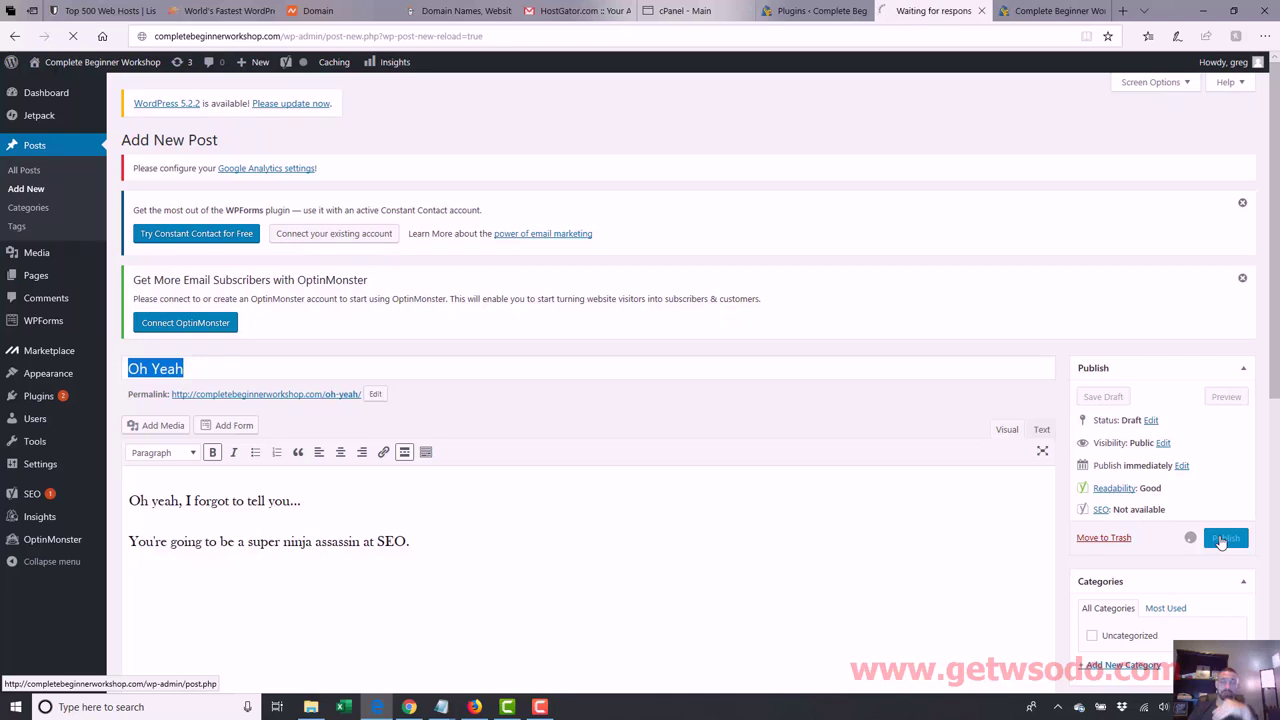
# Step: Reload the site's home page and look through it for the Oh Yeah post
pyautogui.click(1050, 11)
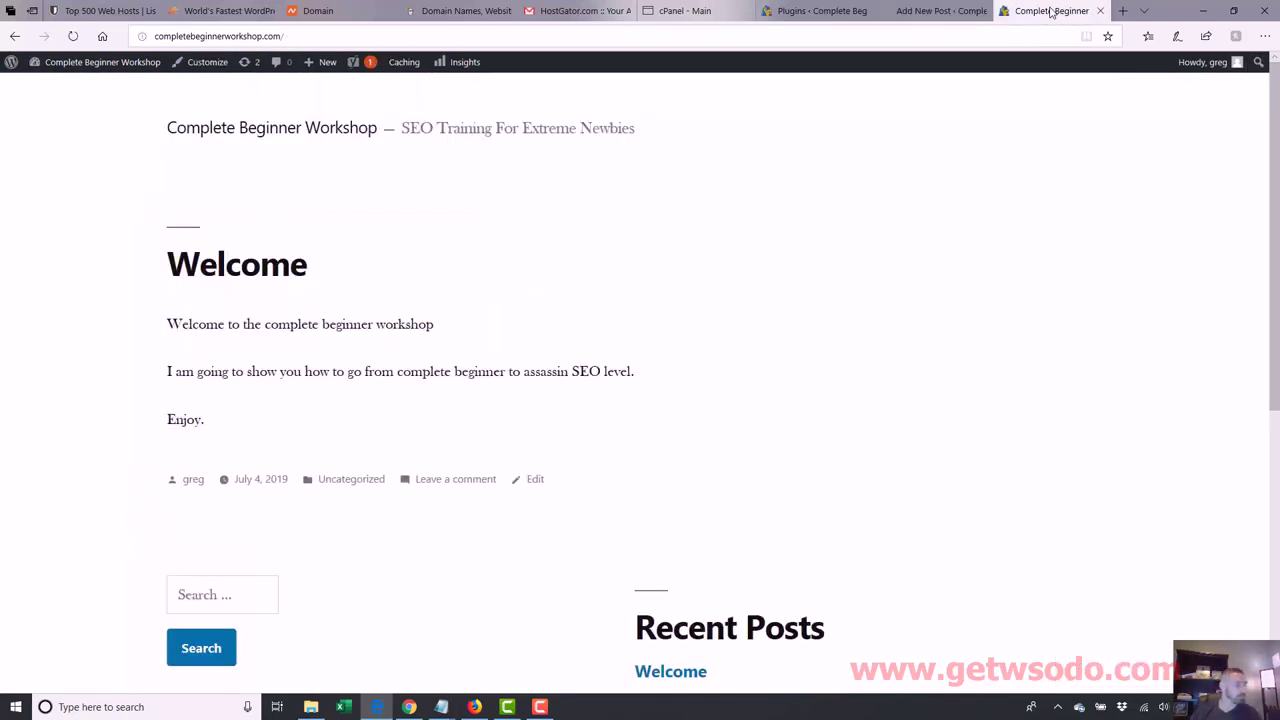
pyautogui.click(671, 37)
pyautogui.press('Return')
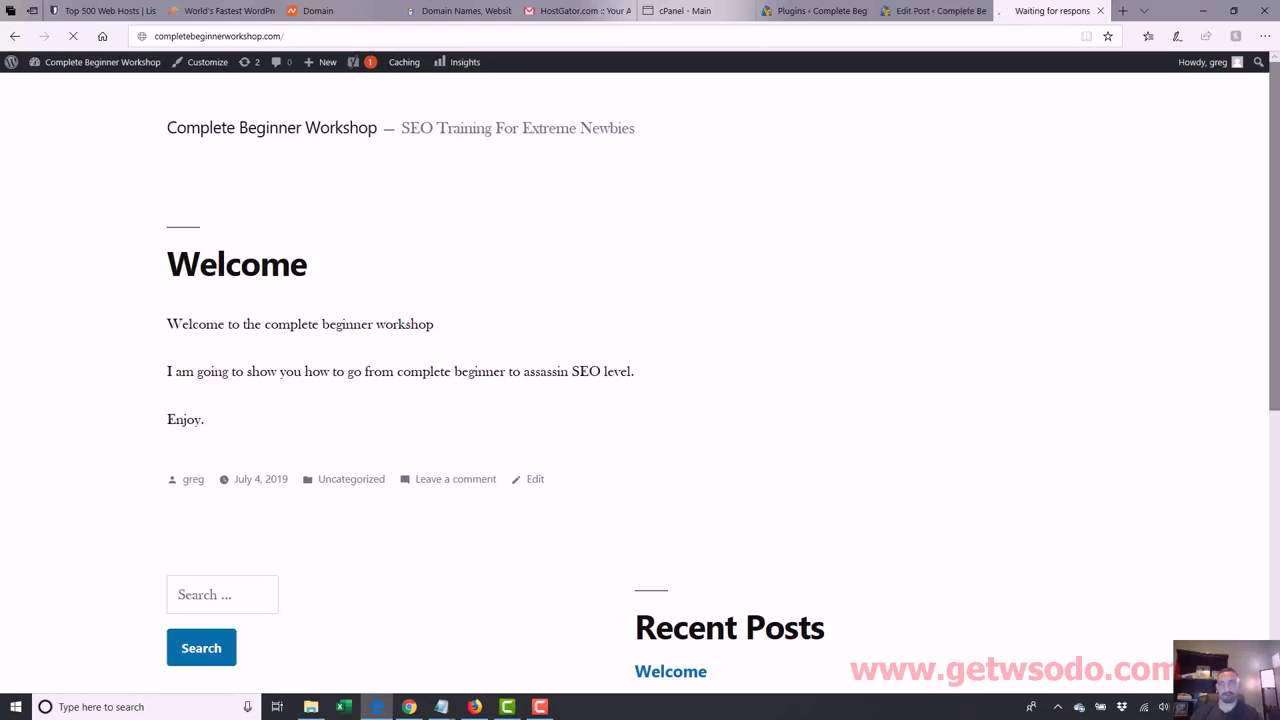
pyautogui.scroll(-5, 940, 290)
pyautogui.scroll(5, 750, 150)
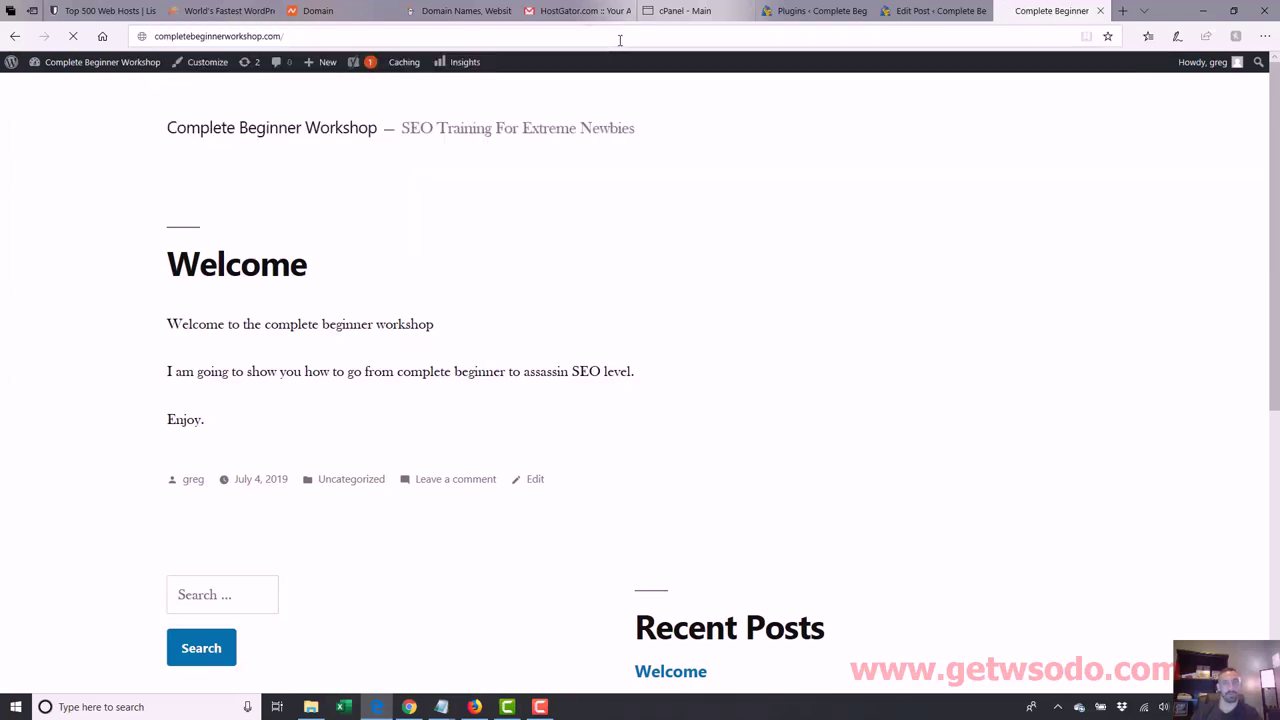
pyautogui.scroll(-5, 608, 144)
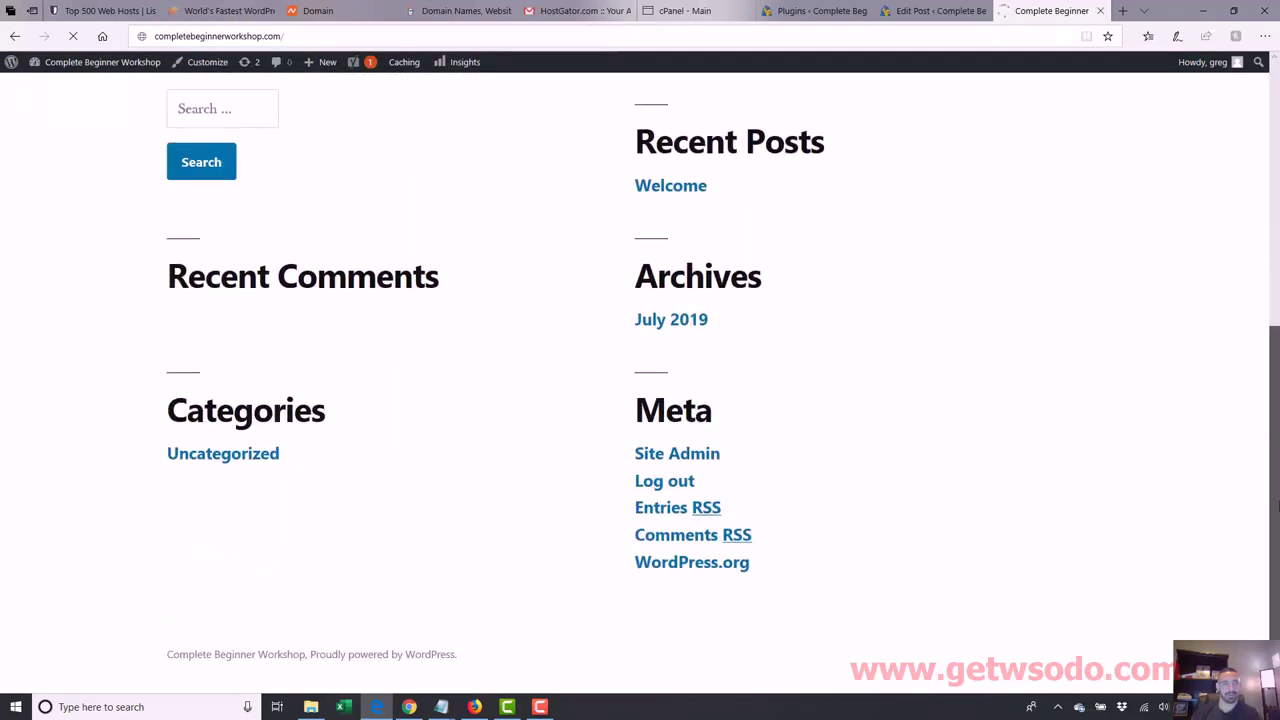
pyautogui.scroll(5, 608, 144)
# Step: Check the Oh Yeah post's publication status in the editor, and reload the site's home page once more
pyautogui.click(820, 10)
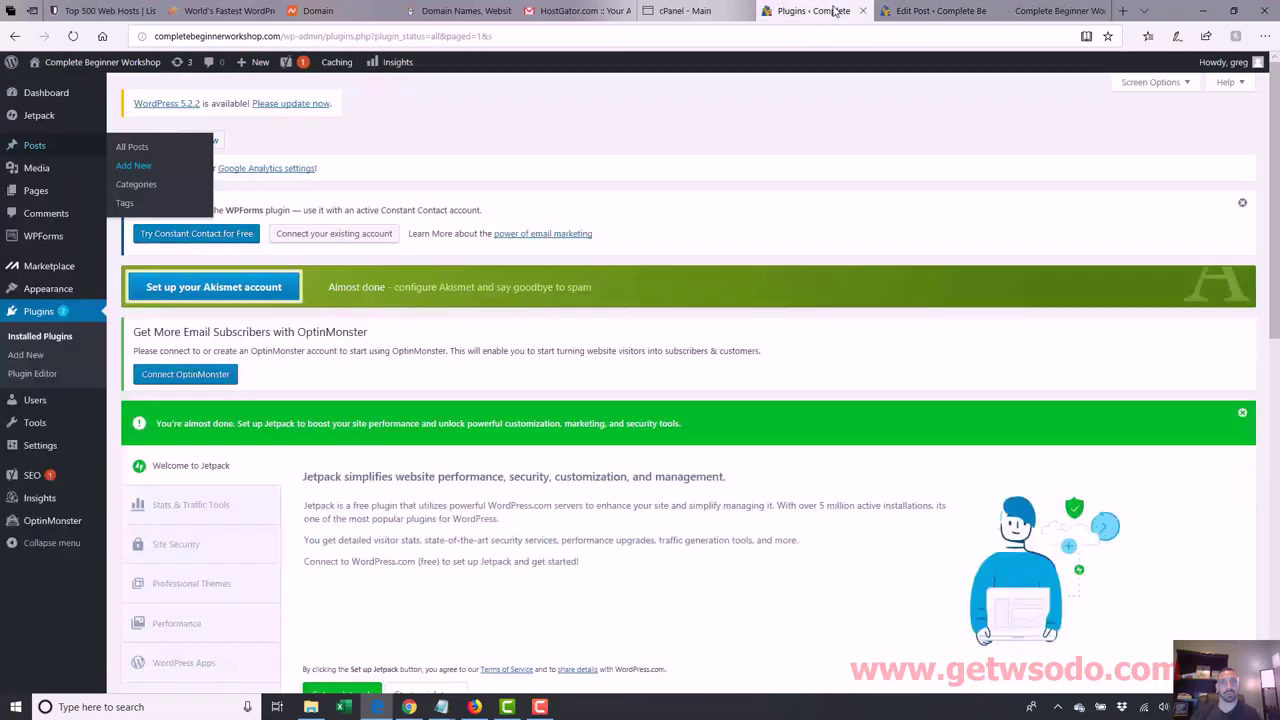
pyautogui.click(932, 10)
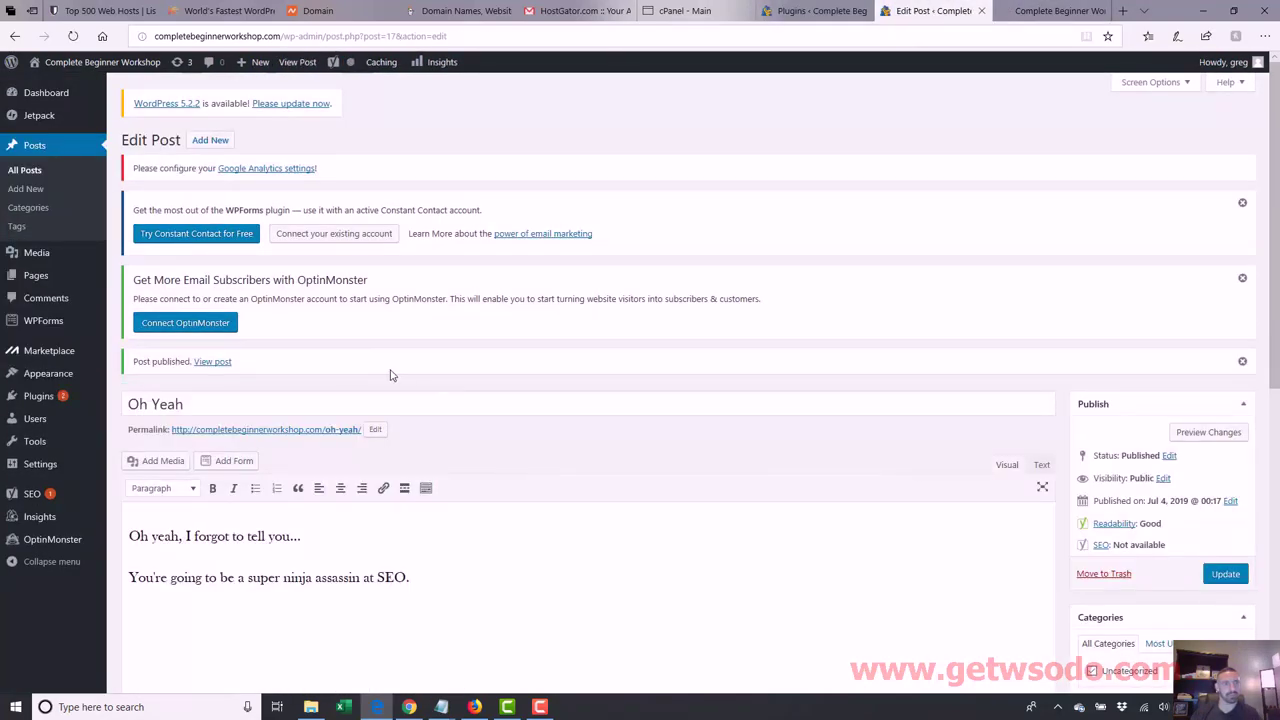
pyautogui.click(1045, 10)
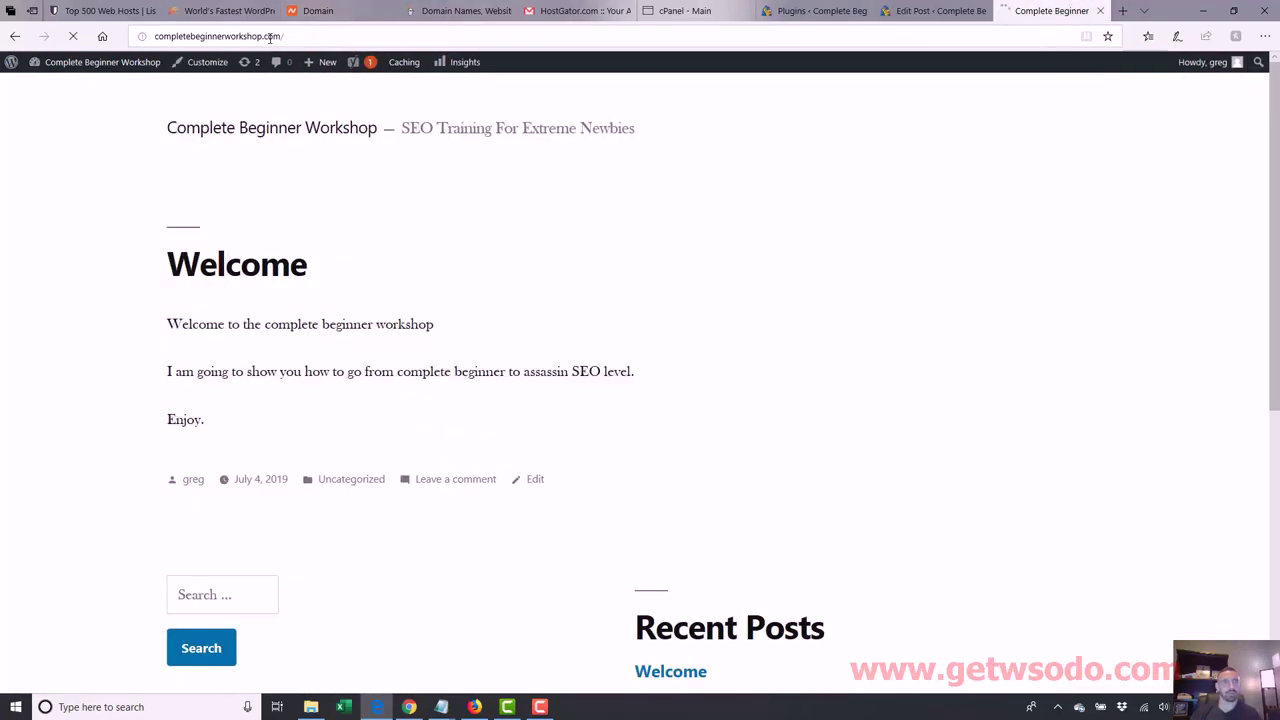
pyautogui.click(73, 36)
pyautogui.click(269, 36)
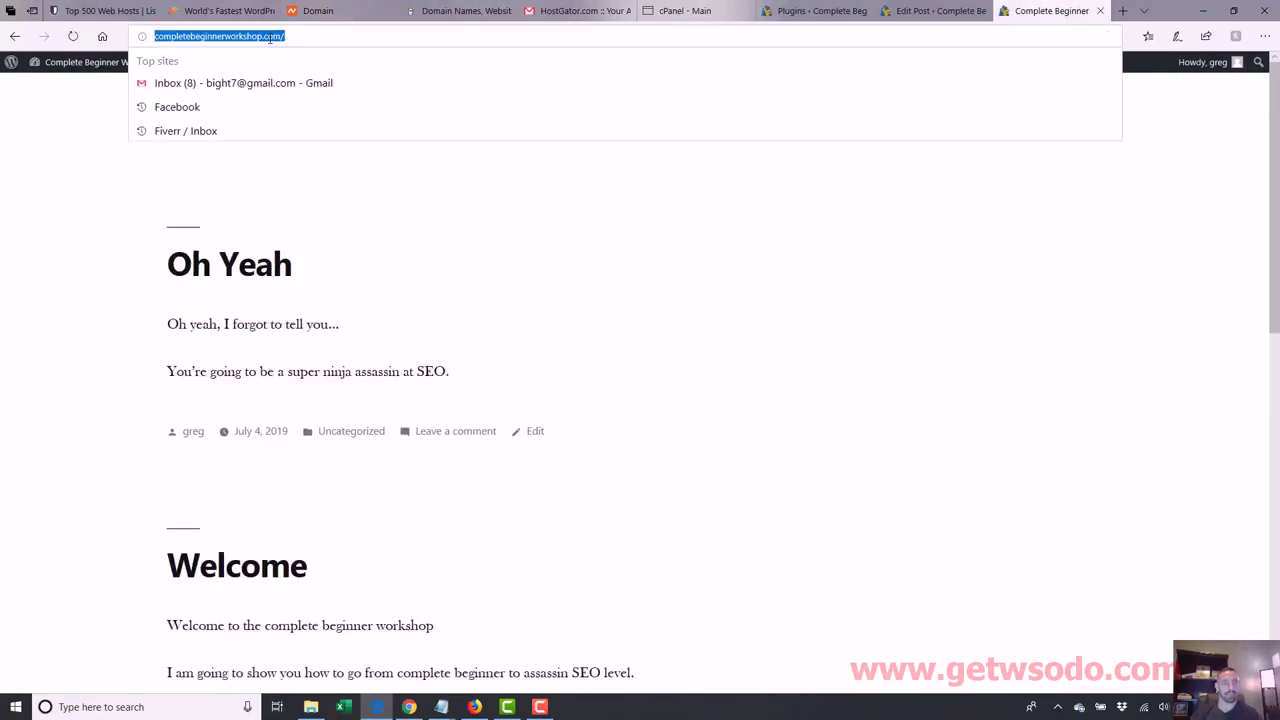
pyautogui.click(577, 296)
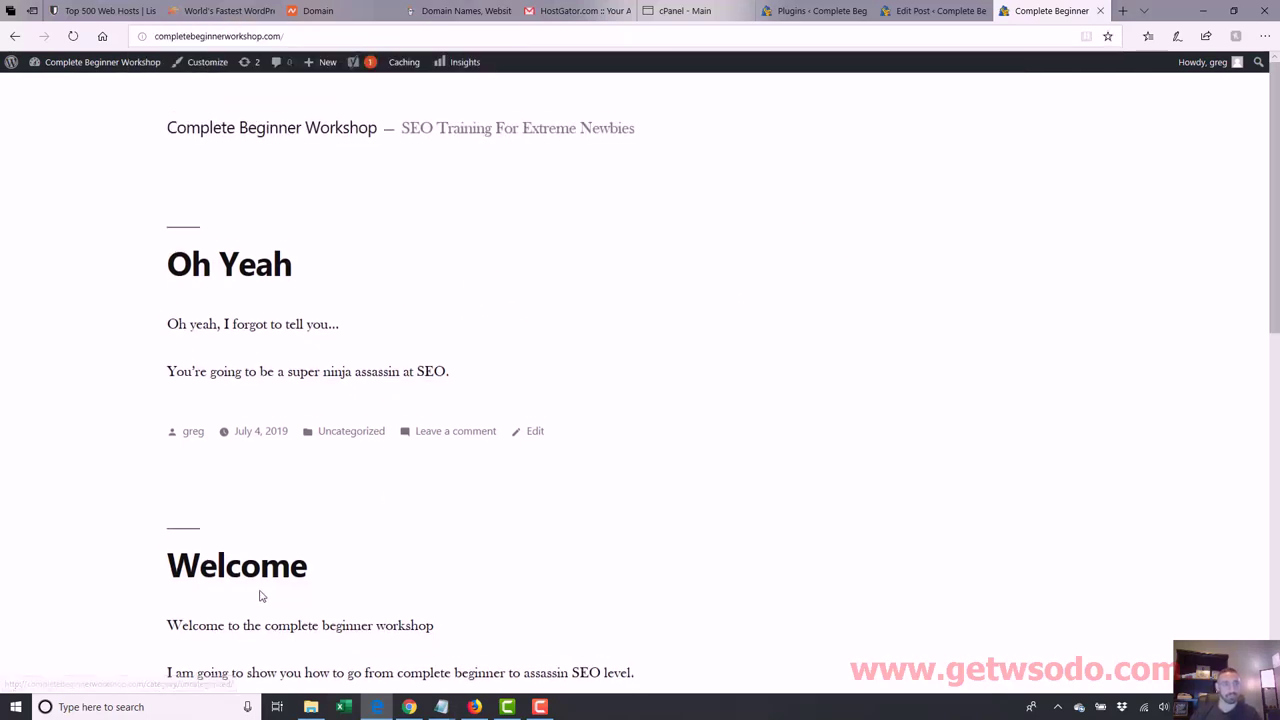
# Step: Examine the order and content of the Oh Yeah and Welcome posts on the home page
pyautogui.scroll(-3, 263, 600)
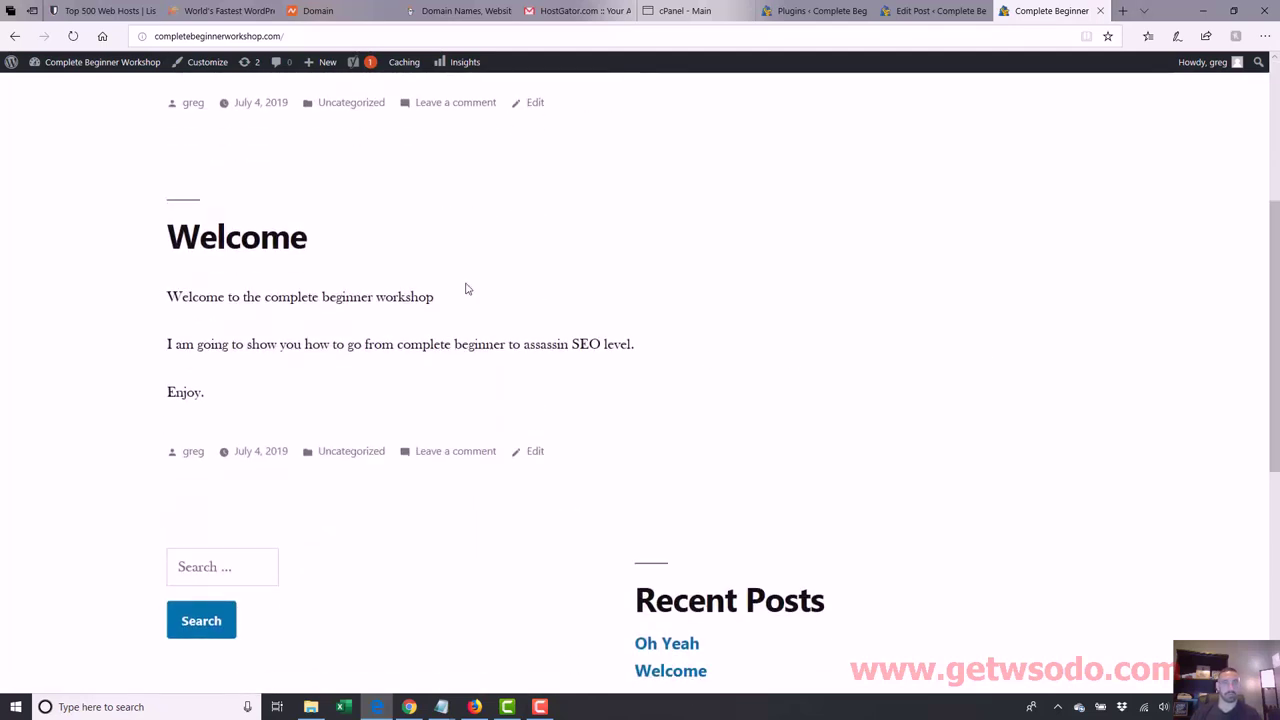
pyautogui.scroll(3, 450, 288)
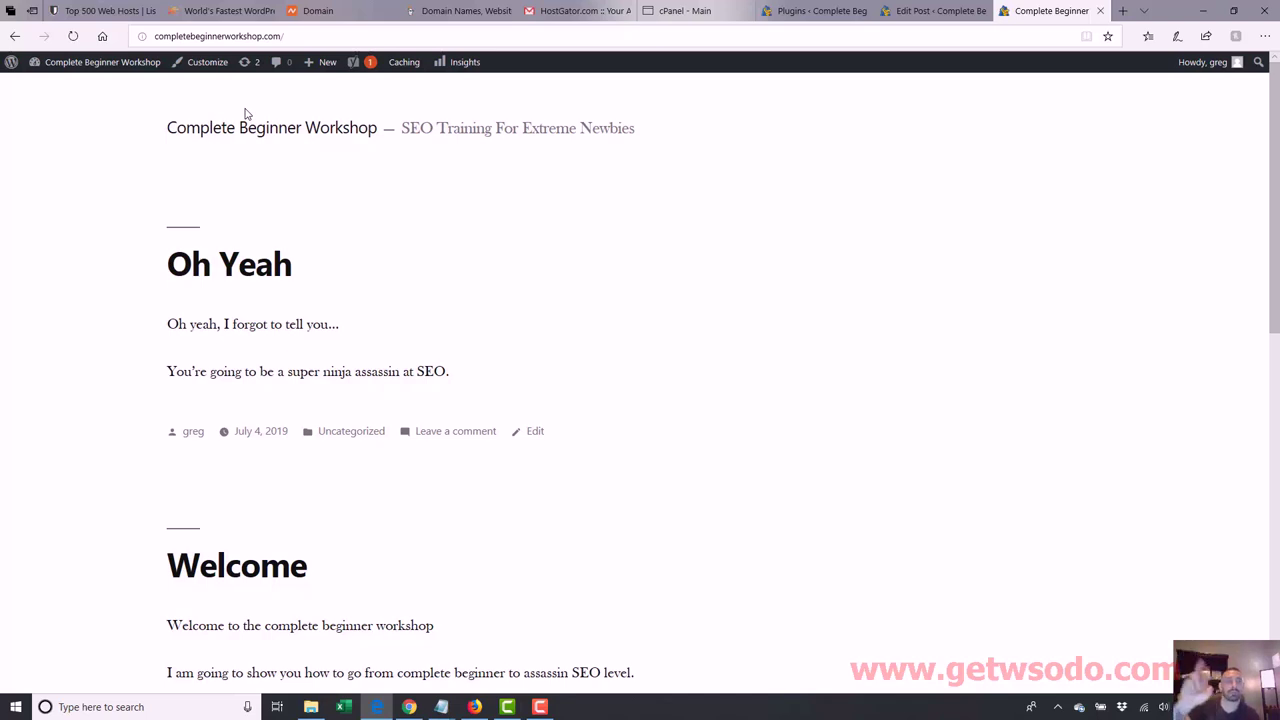
pyautogui.scroll(-2, 453, 184)
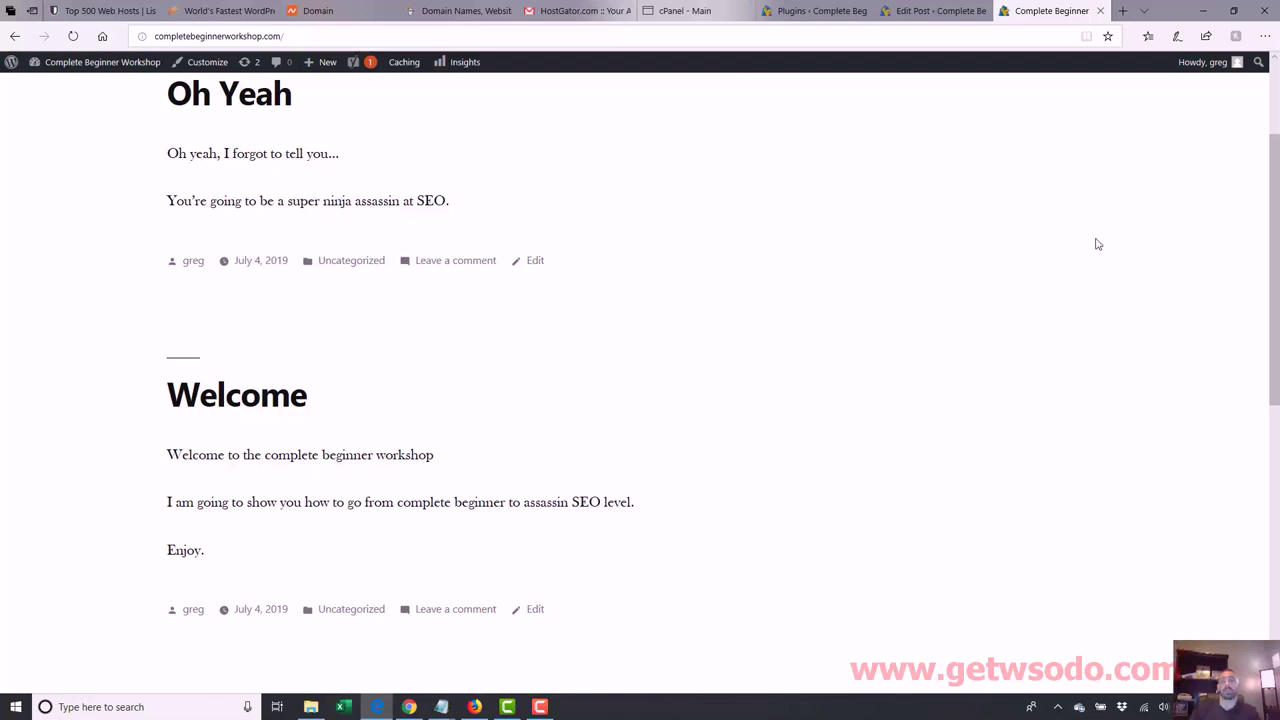
pyautogui.moveTo(1274, 300); pyautogui.dragTo(1276, 176)
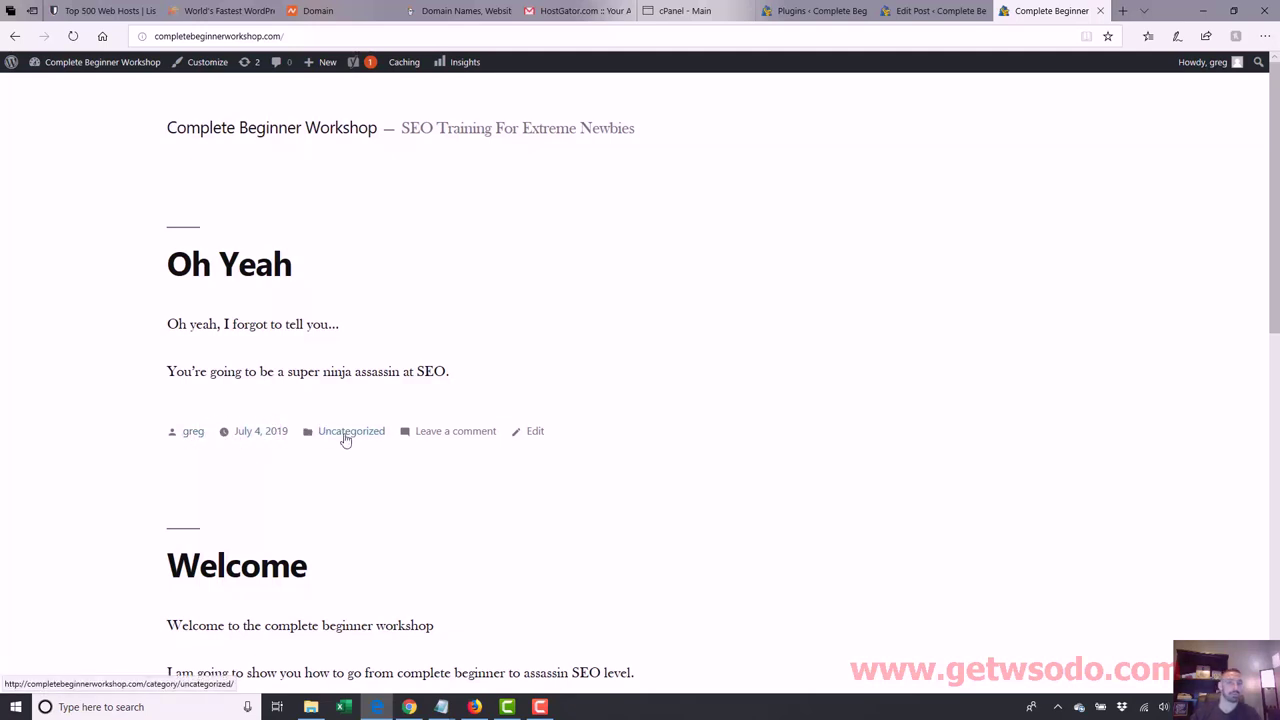
# Step: Return to the WordPress editor, start a new page and title it "One More Thing"
pyautogui.click(815, 10)
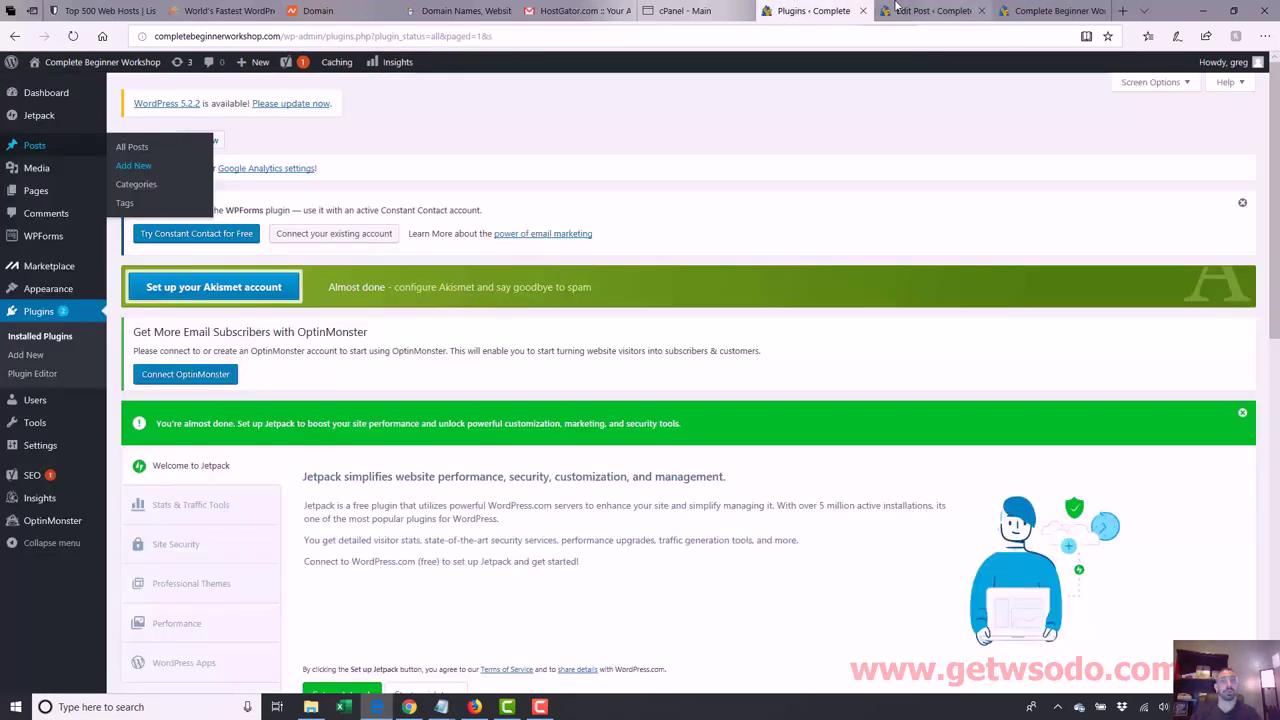
pyautogui.click(897, 8)
pyautogui.moveTo(60, 276)
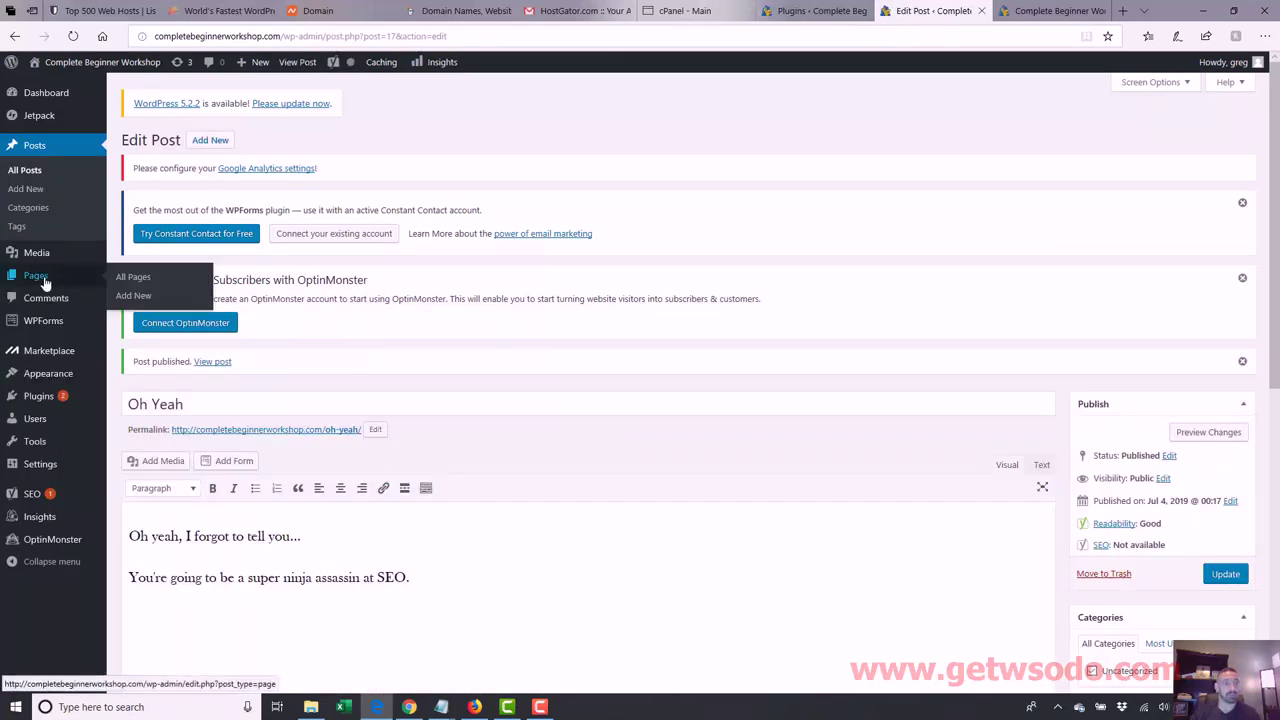
pyautogui.click(134, 297)
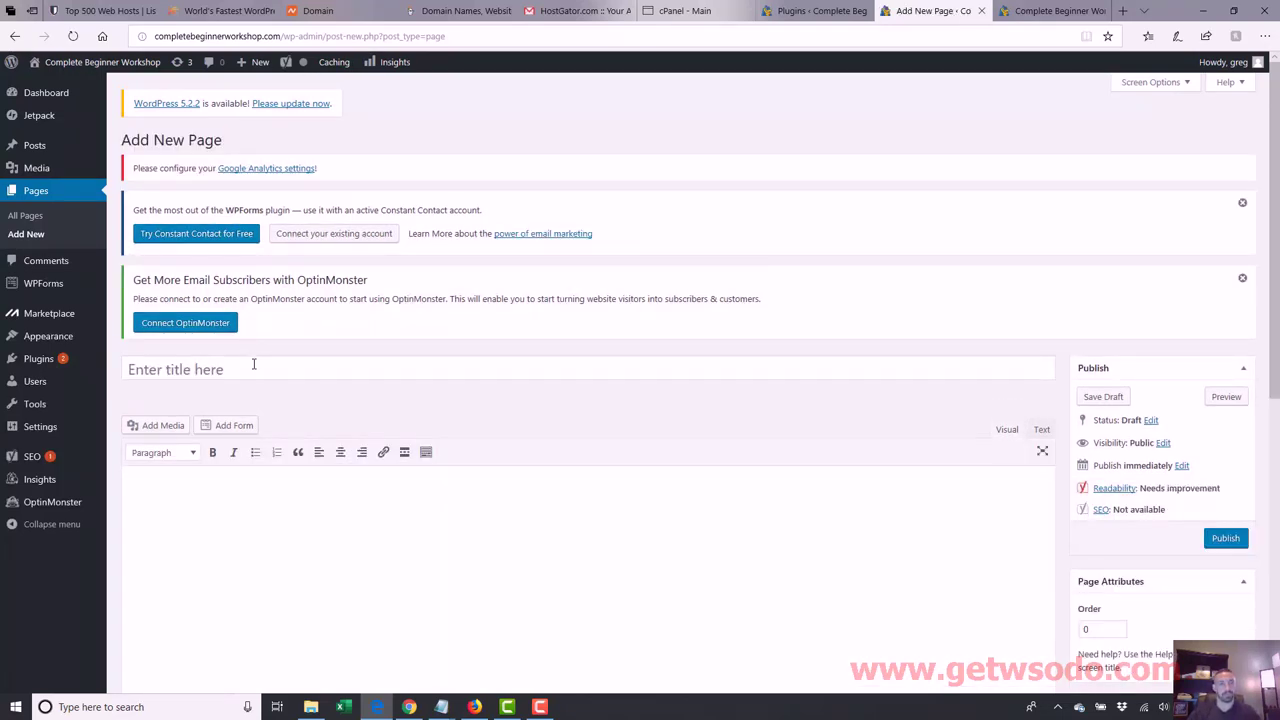
pyautogui.click(254, 364)
pyautogui.write('Ne')
pyautogui.press('BackSpace')
pyautogui.press('BackSpace')
pyautogui.write('O')
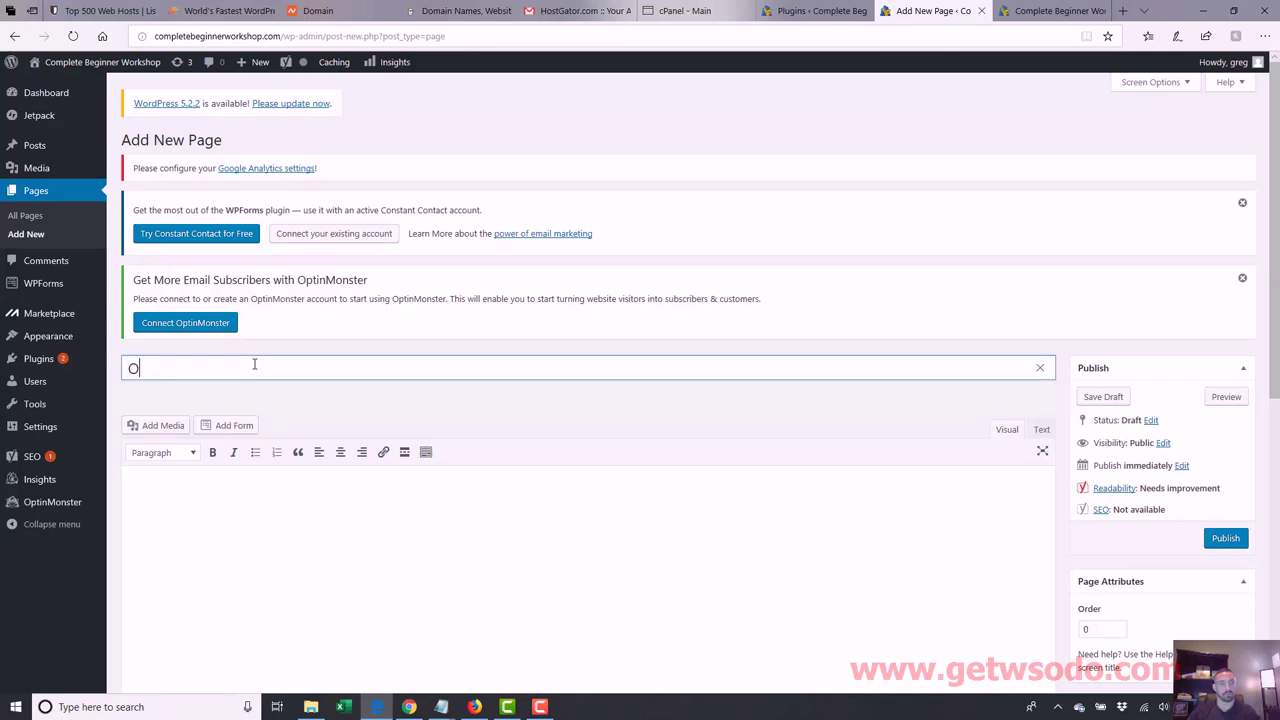
pyautogui.write('ne More Thing')
# Step: Write the page's opening line: "This is the page where I'm going to tell you one more thing..."
pyautogui.click(250, 564)
pyautogui.write('This is ')
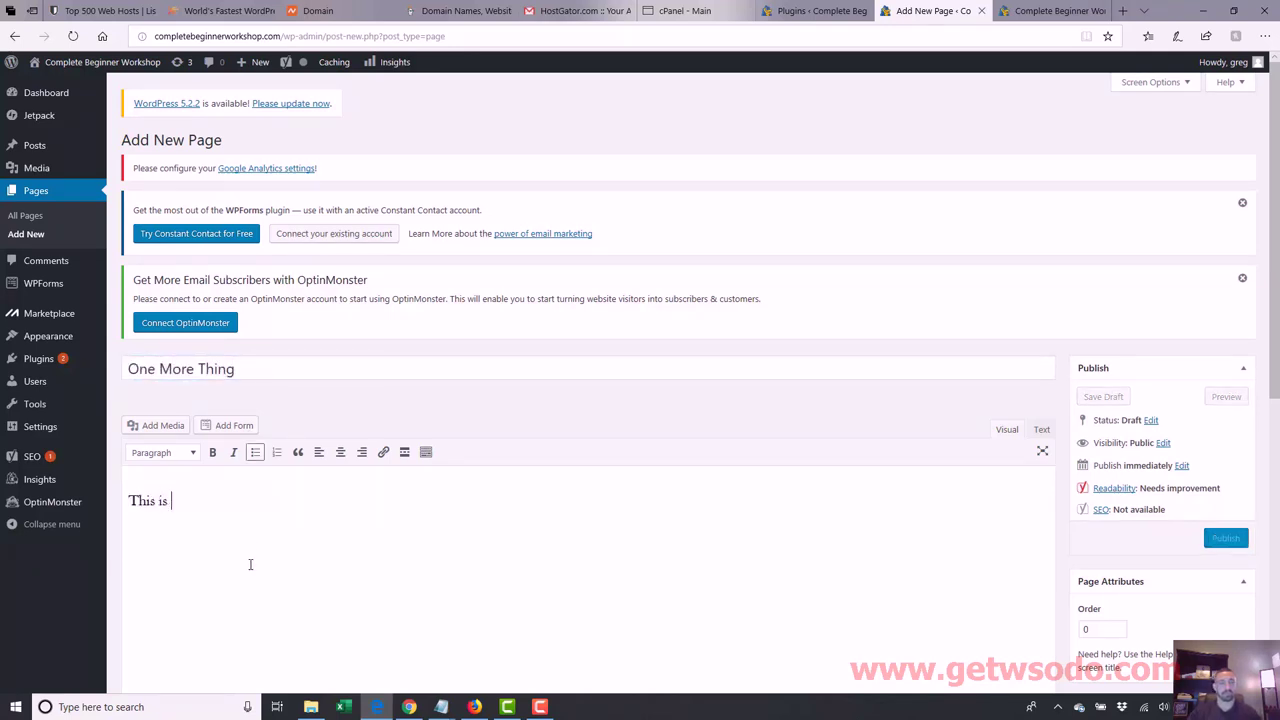
pyautogui.write('the page where I')
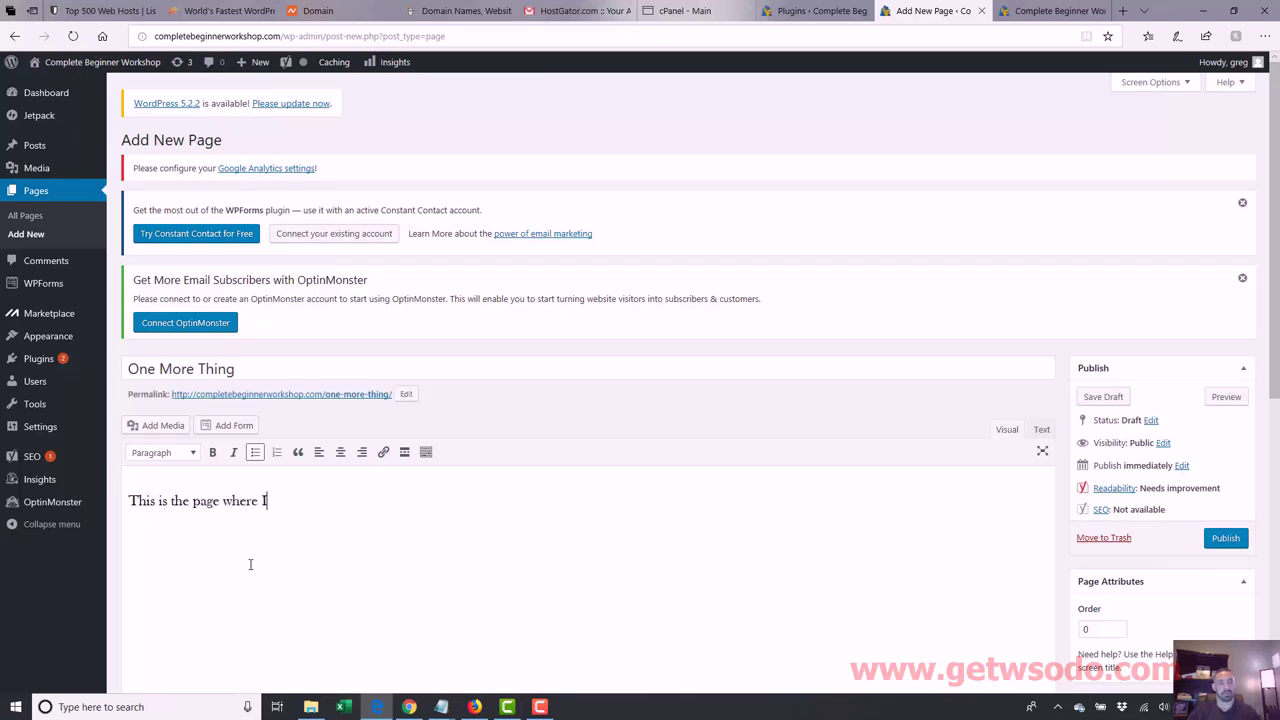
pyautogui.write("'m going to tell you ")
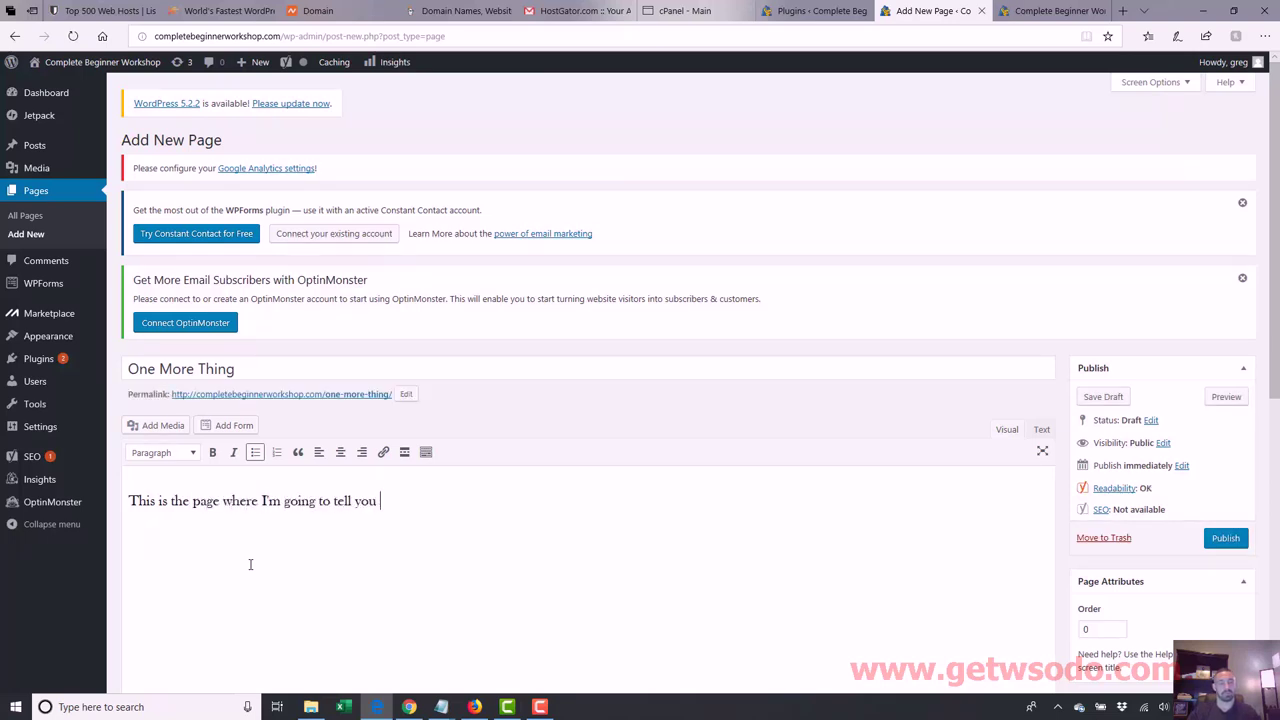
pyautogui.write('one more thin')
# Step: Add a second paragraph, "You're going to make...a lot of money. If...you put in the work.", and publish the page
pyautogui.write('Youre')
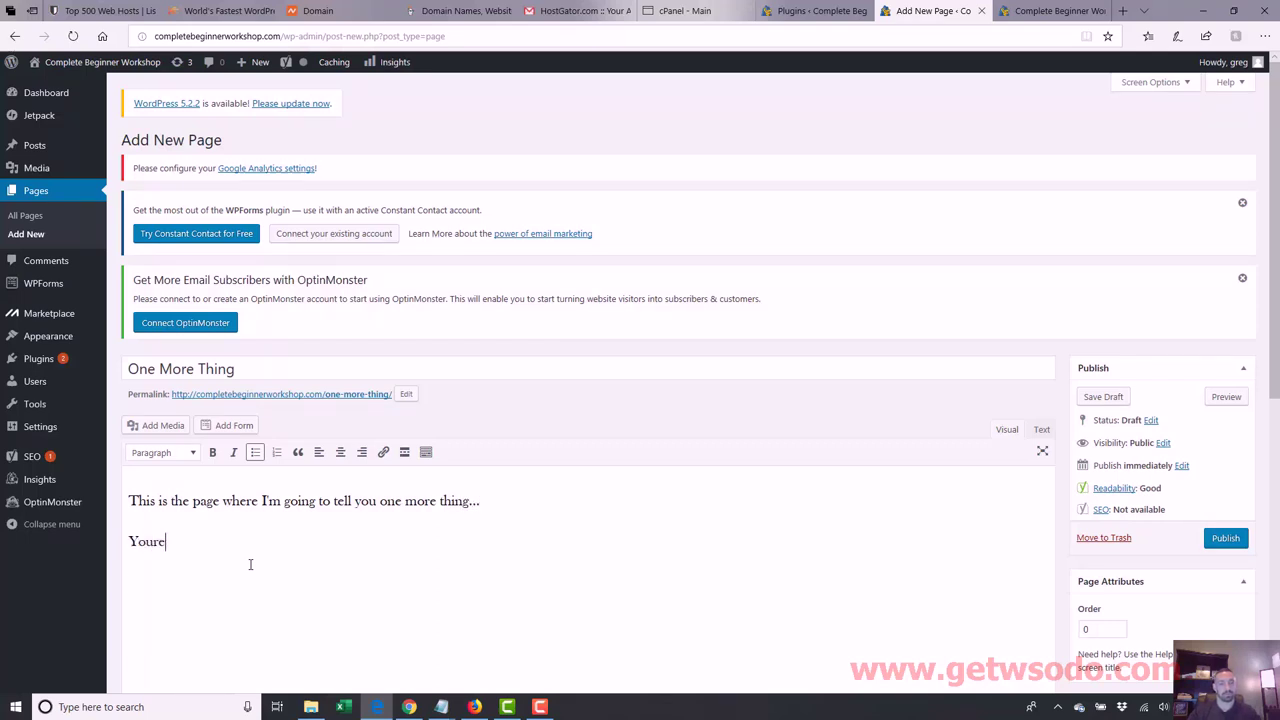
pyautogui.write(';r')
pyautogui.write('e going to make')
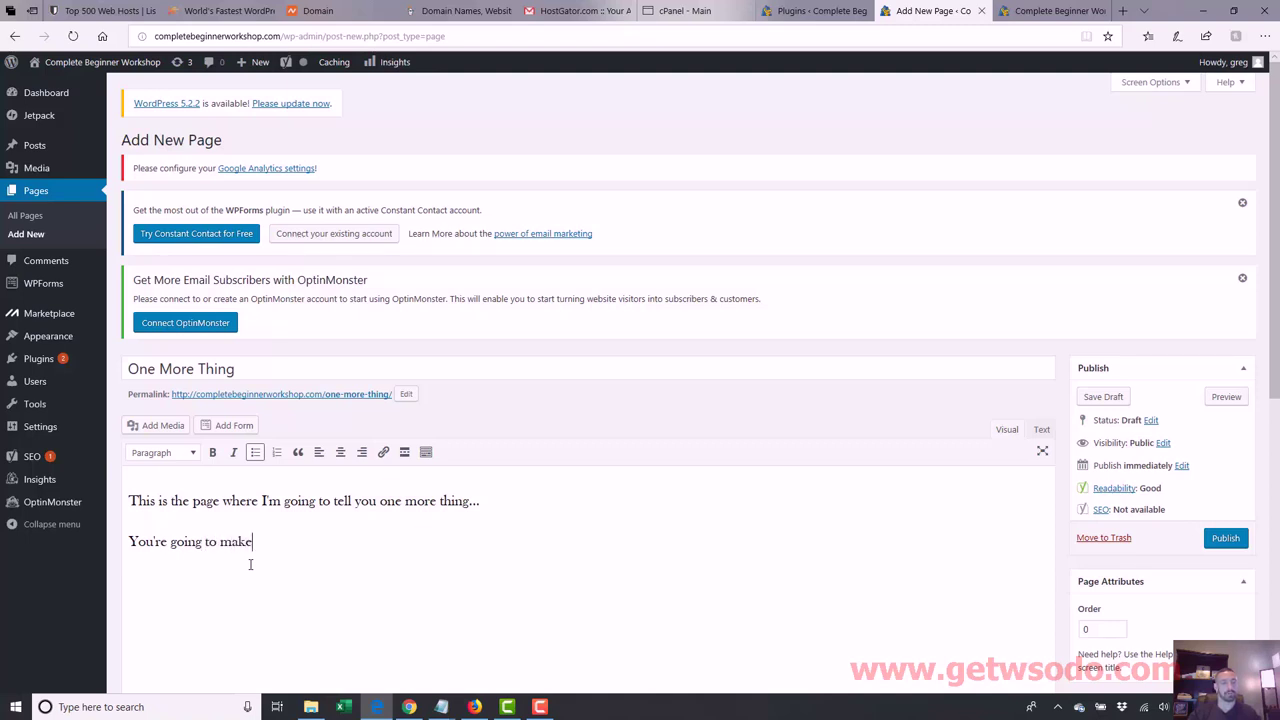
pyautogui.write('...a lot of money. If you')
pyautogui.press('BackSpace')
pyautogui.press('BackSpace')
pyautogui.write('..you put in')
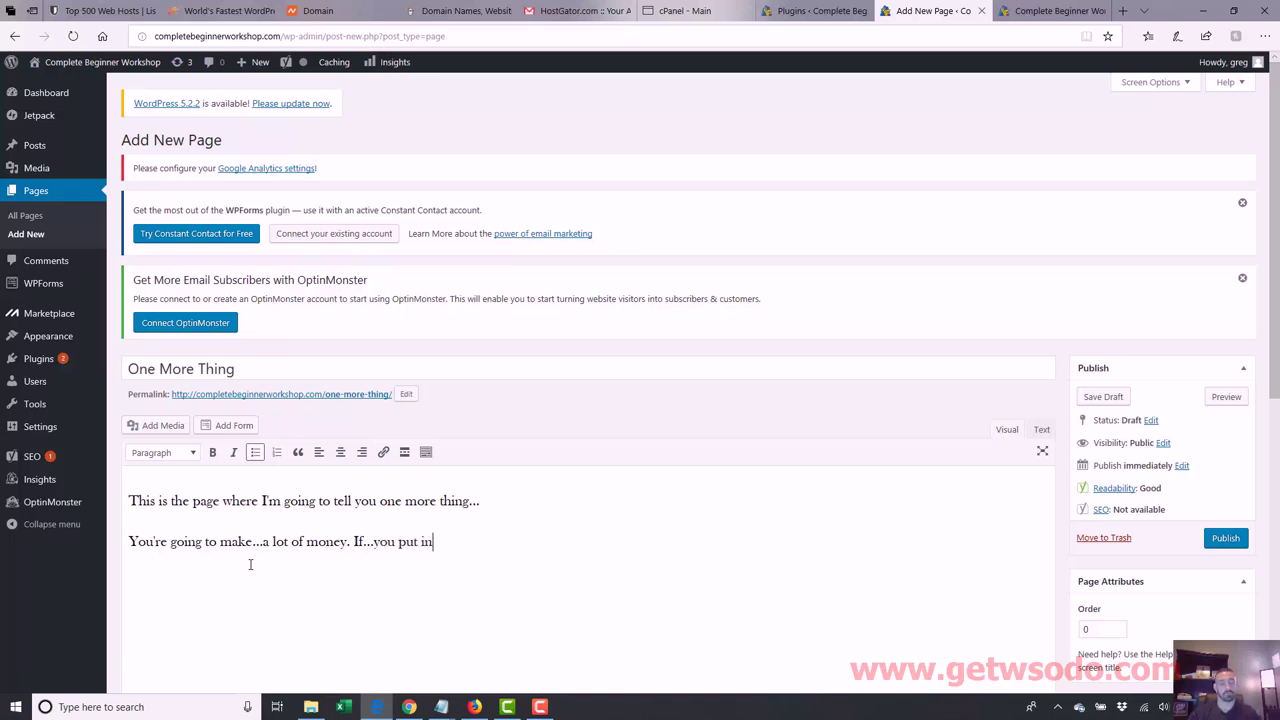
pyautogui.write(' the work.')
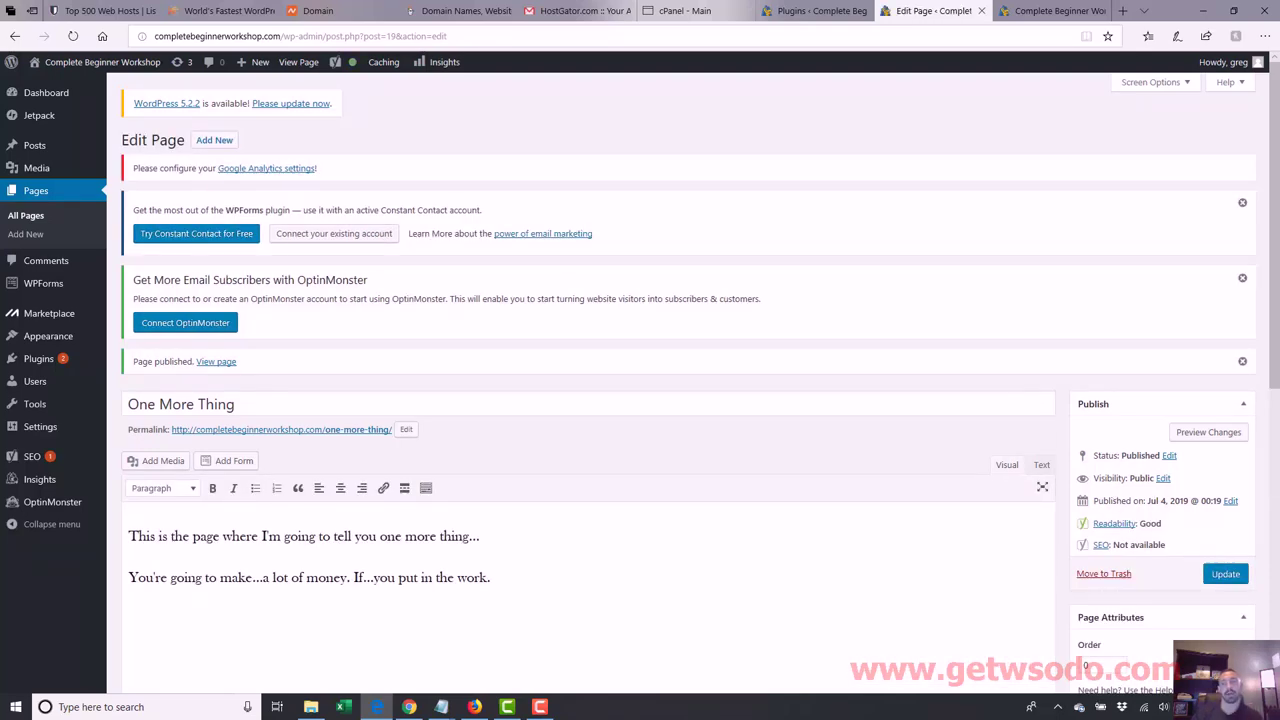
pyautogui.scroll(-6, 588, 380)
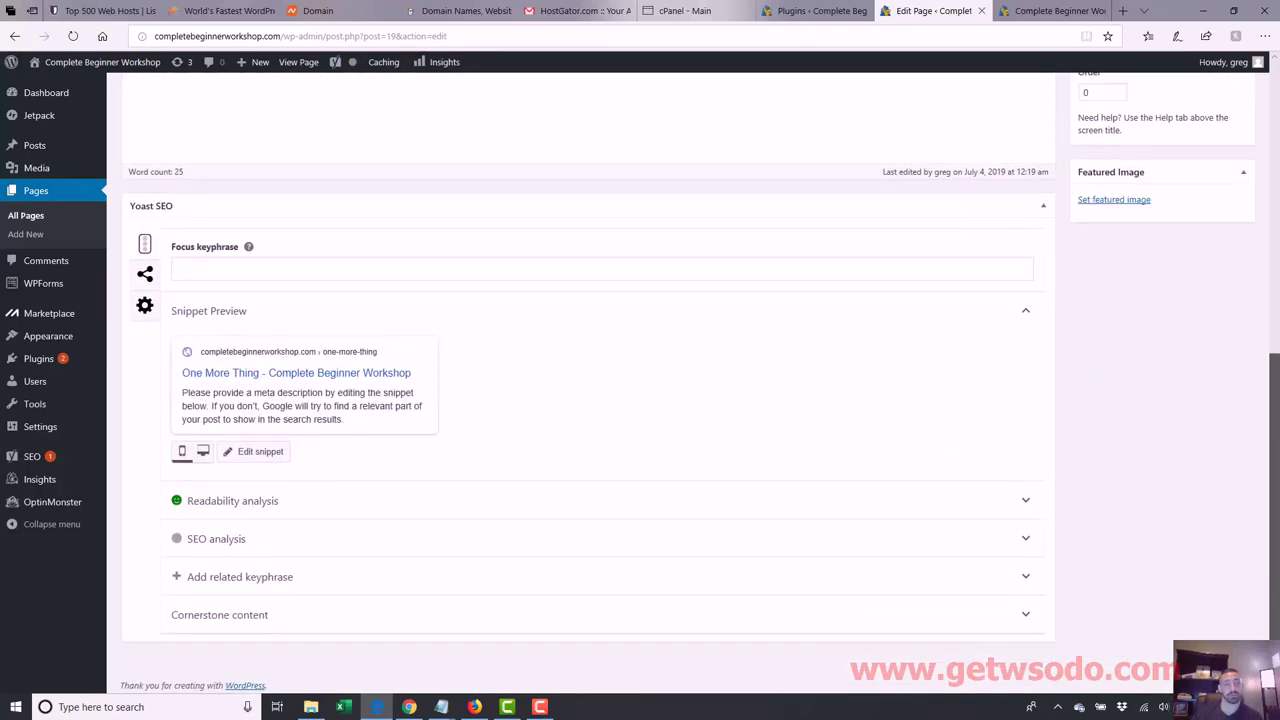
pyautogui.scroll(7, 588, 380)
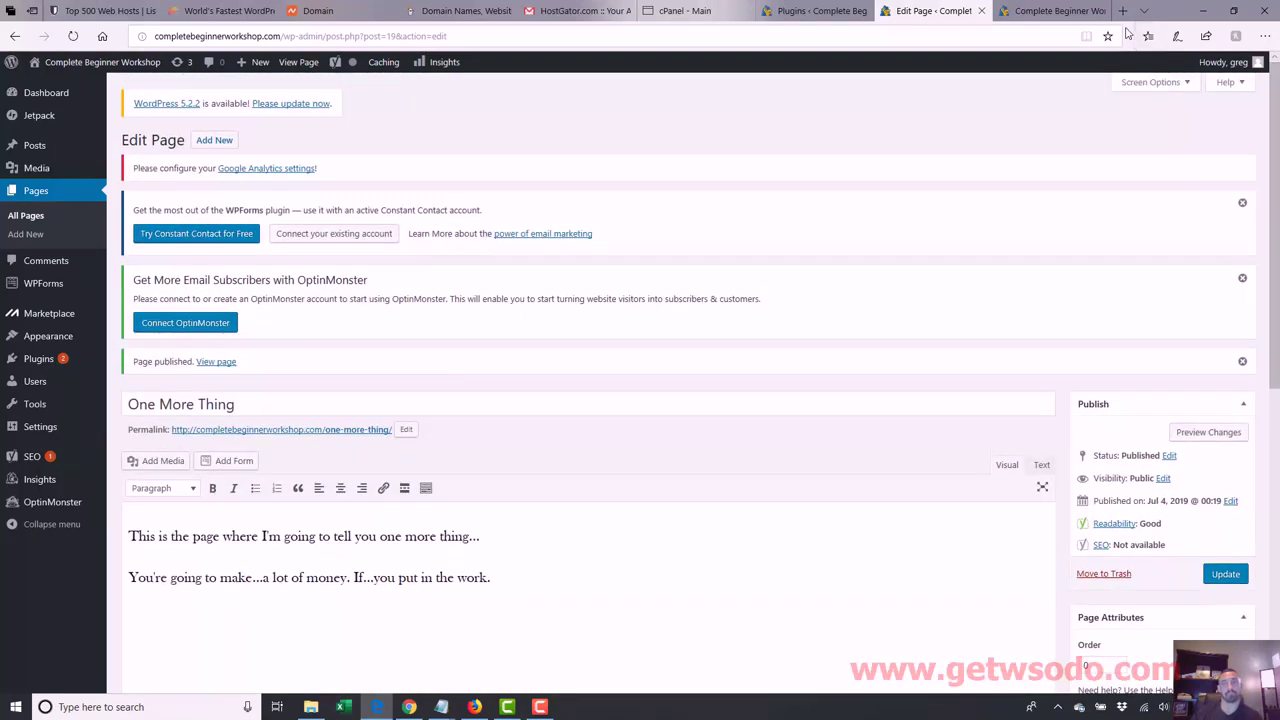
# Step: Reload the live site's home page and look through the posts and footer for the One More Thing page
pyautogui.click(1052, 11)
pyautogui.click(887, 36)
pyautogui.press('Return')
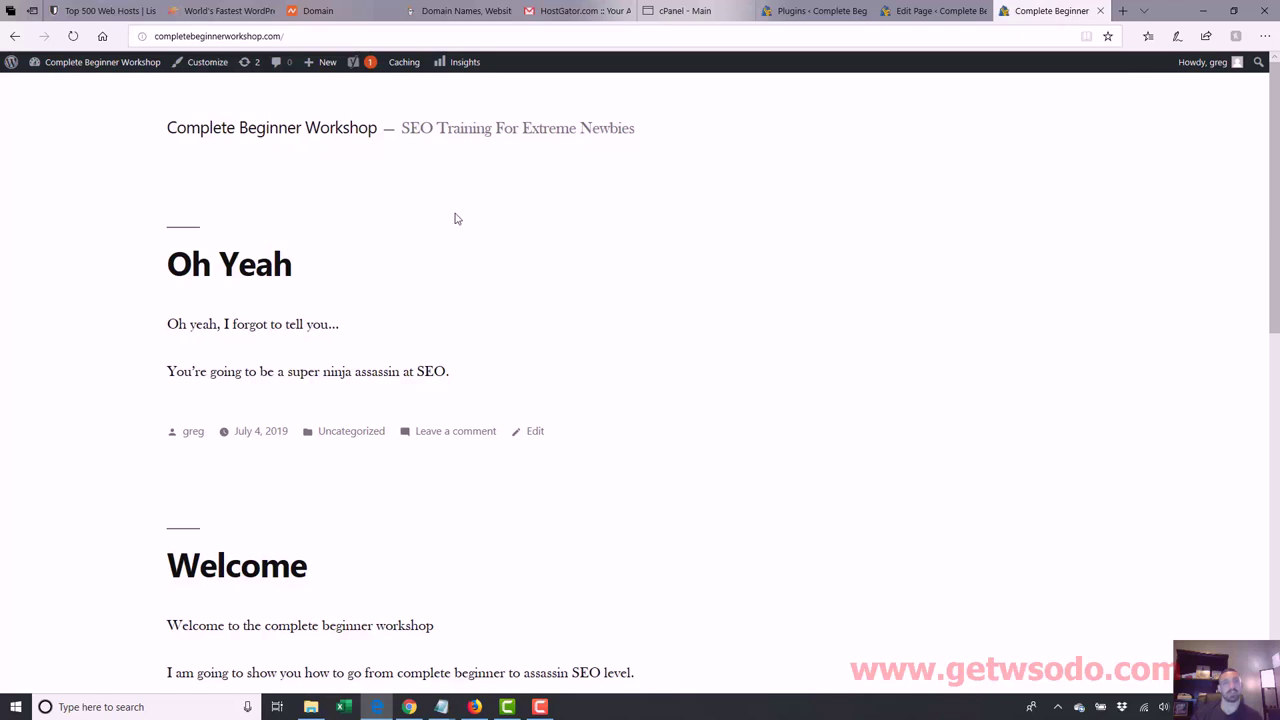
pyautogui.scroll(-1, 1252, 307)
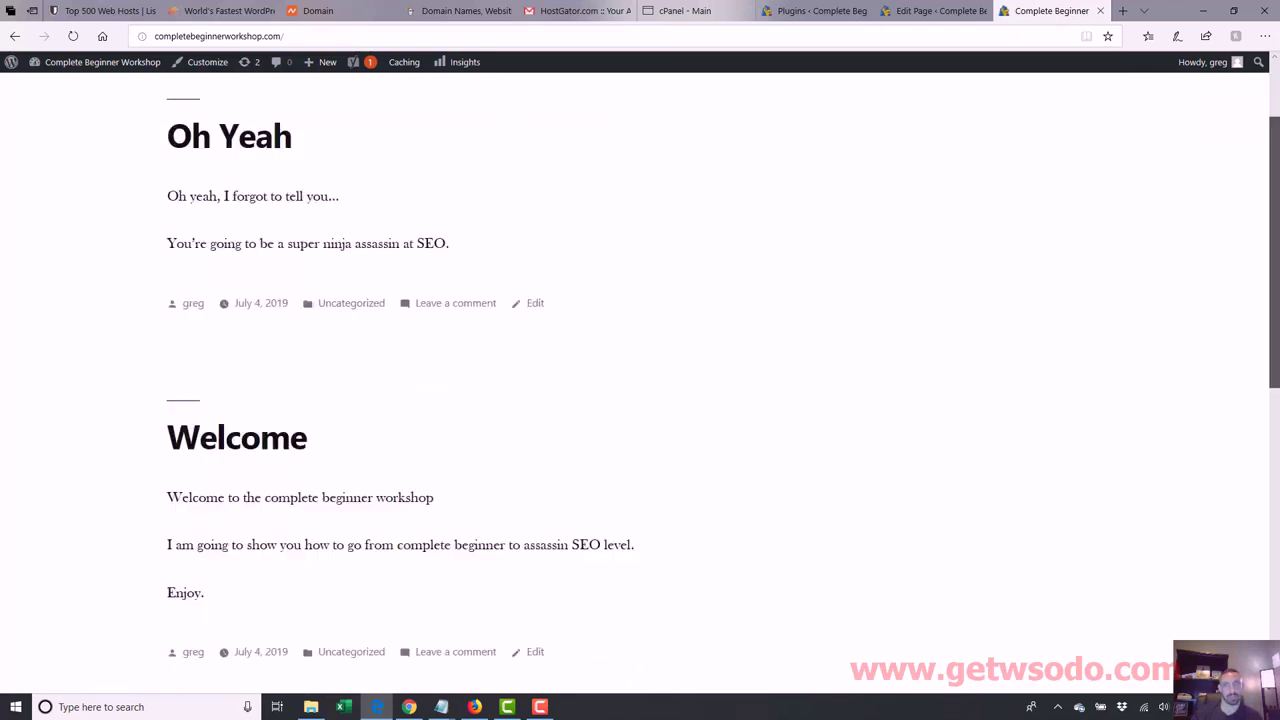
pyautogui.scroll(-4, 1276, 453)
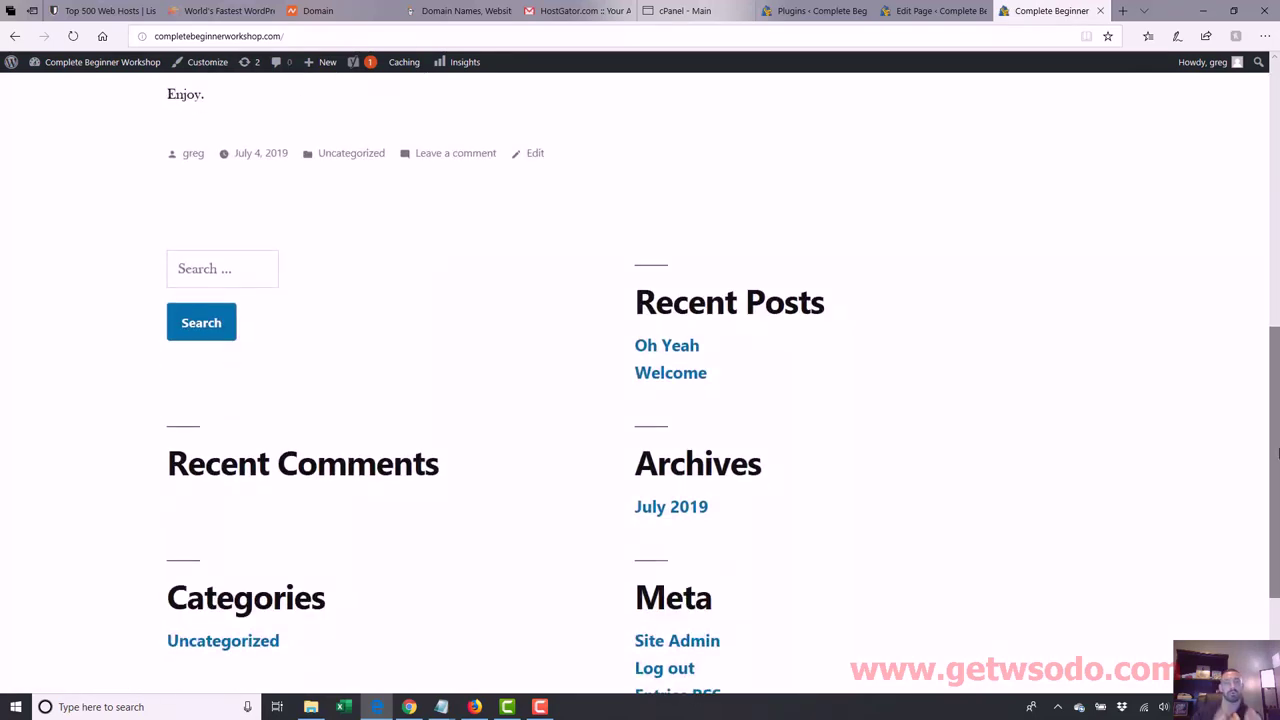
pyautogui.moveTo(1277, 459); pyautogui.dragTo(1277, 175)
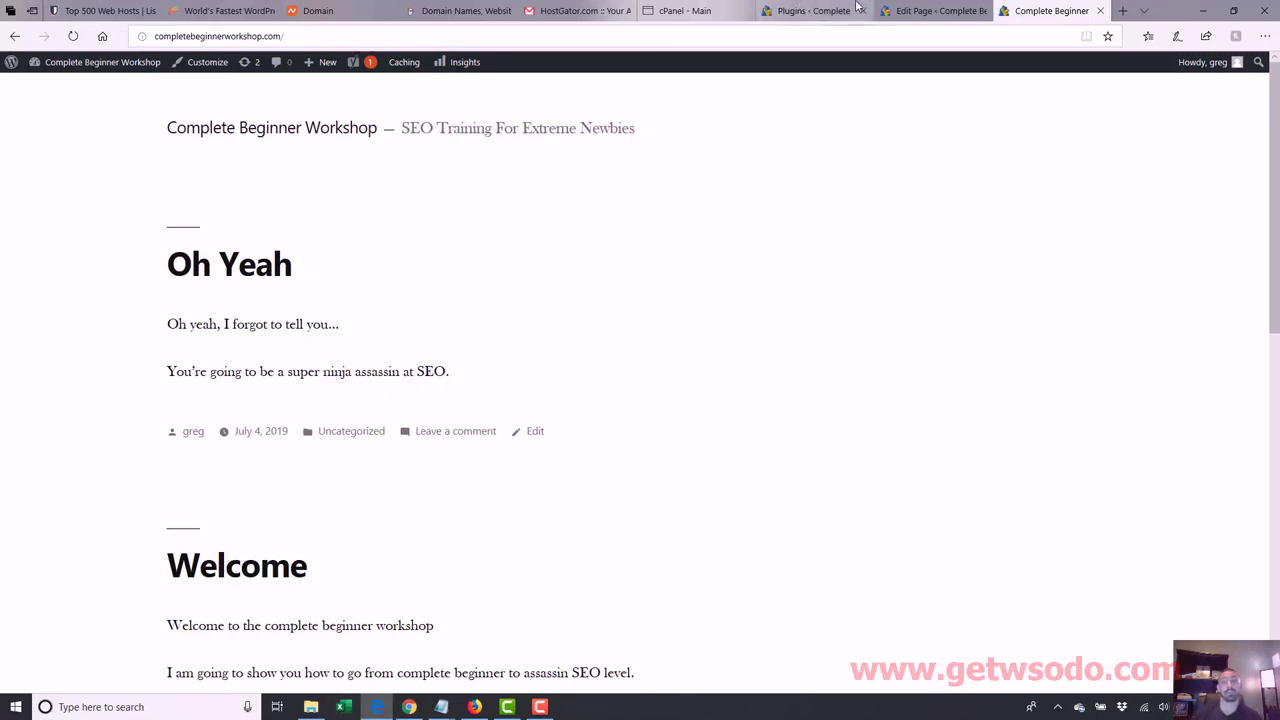
# Step: Open the Widgets settings in the WordPress admin and add the Pages widget to the Footer between Search and Recent Posts
pyautogui.click(930, 11)
pyautogui.scroll(-1, 571, 248)
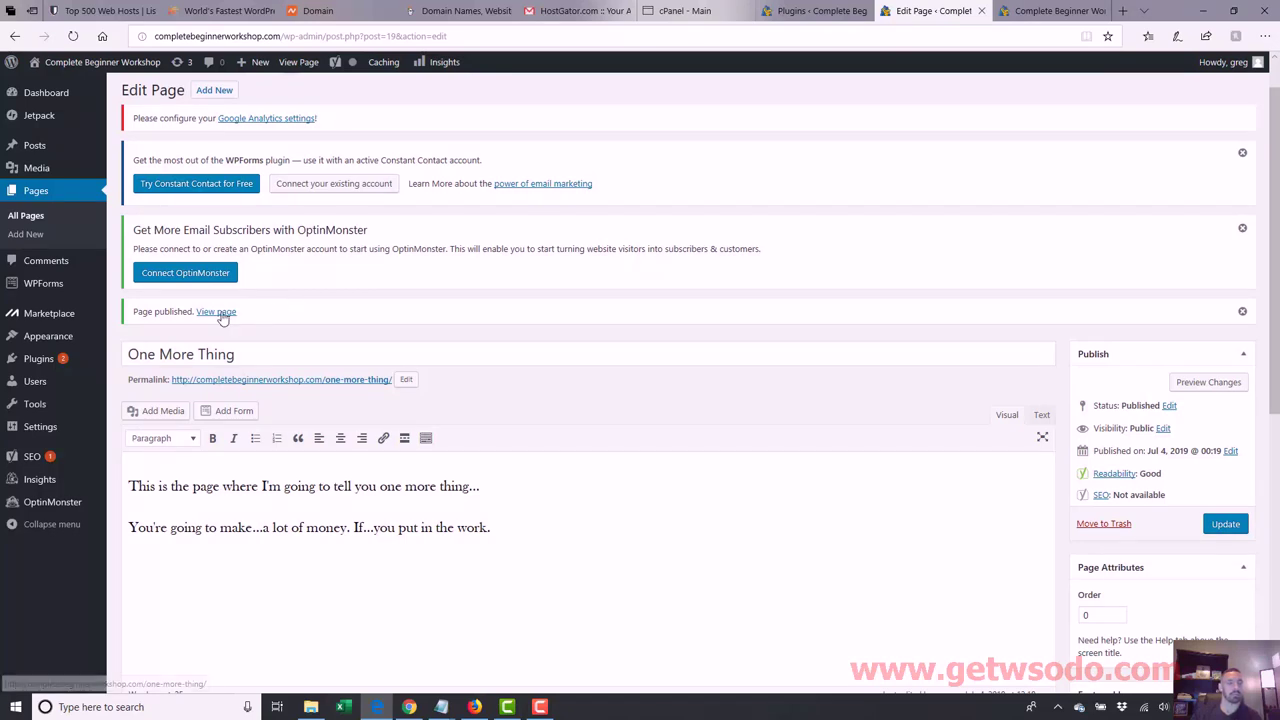
pyautogui.moveTo(90, 338)
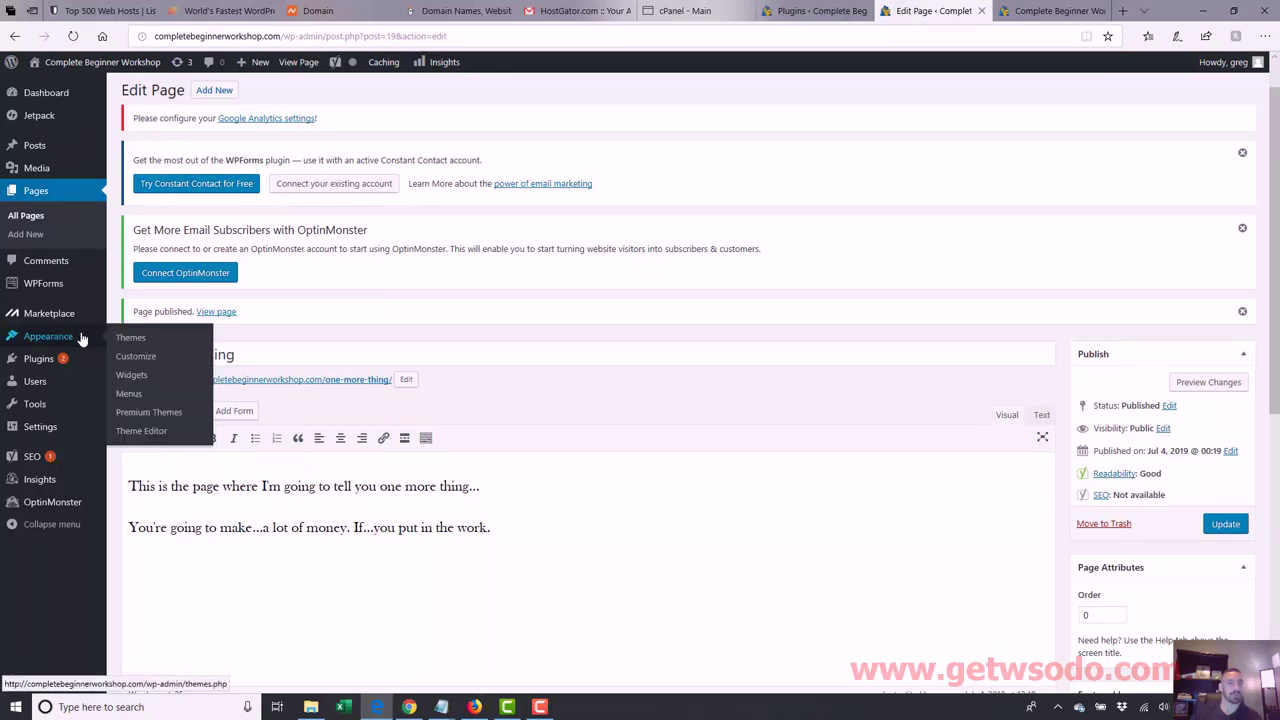
pyautogui.click(135, 378)
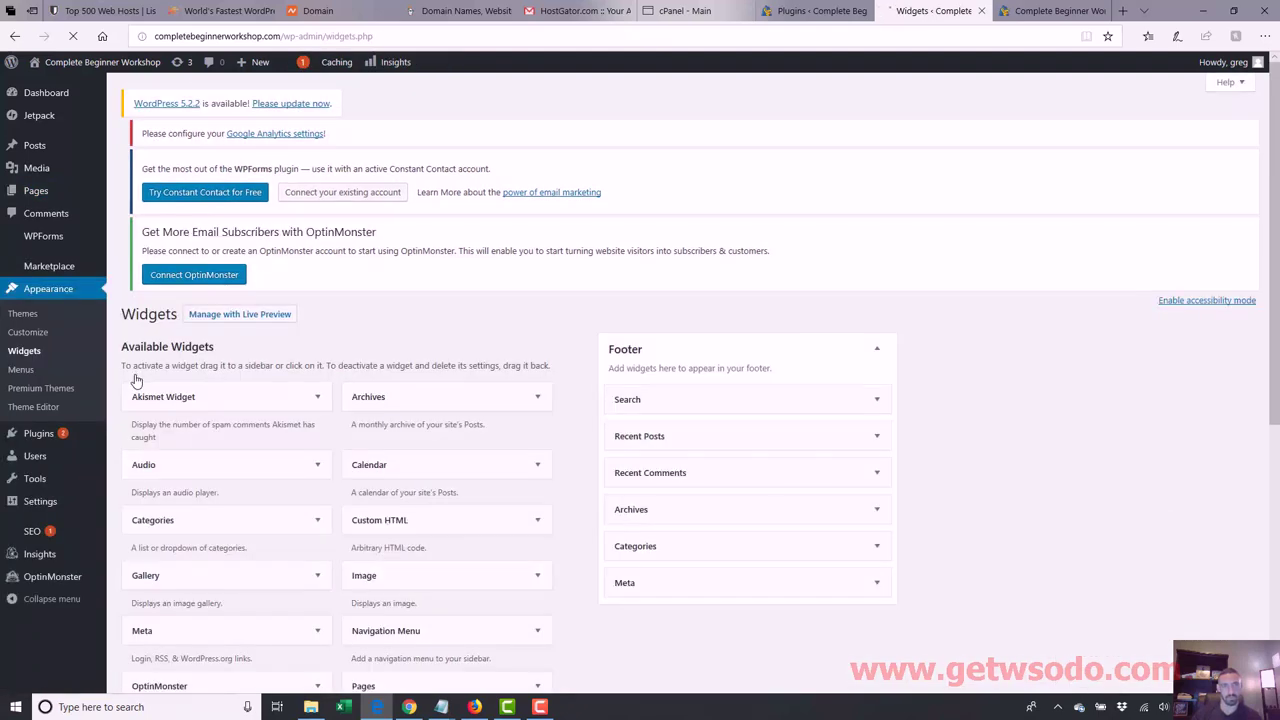
pyautogui.moveTo(1276, 300); pyautogui.dragTo(1275, 421)
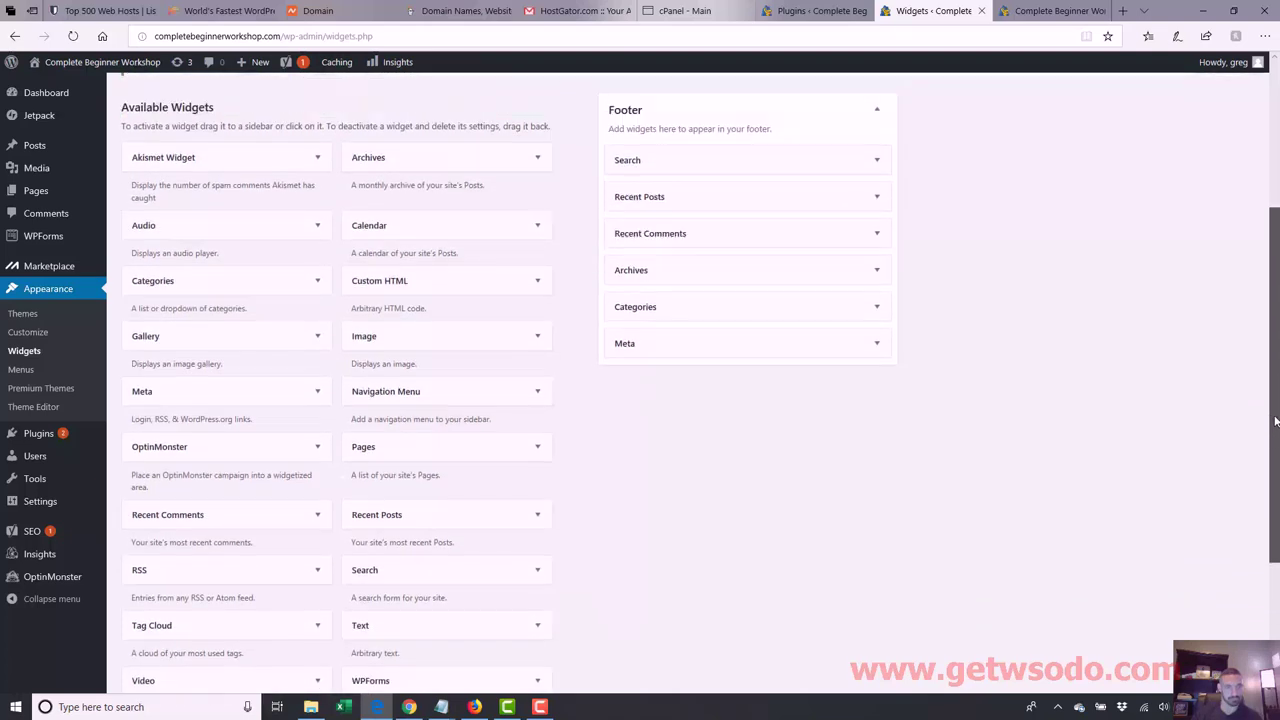
pyautogui.moveTo(417, 463); pyautogui.dragTo(689, 203)
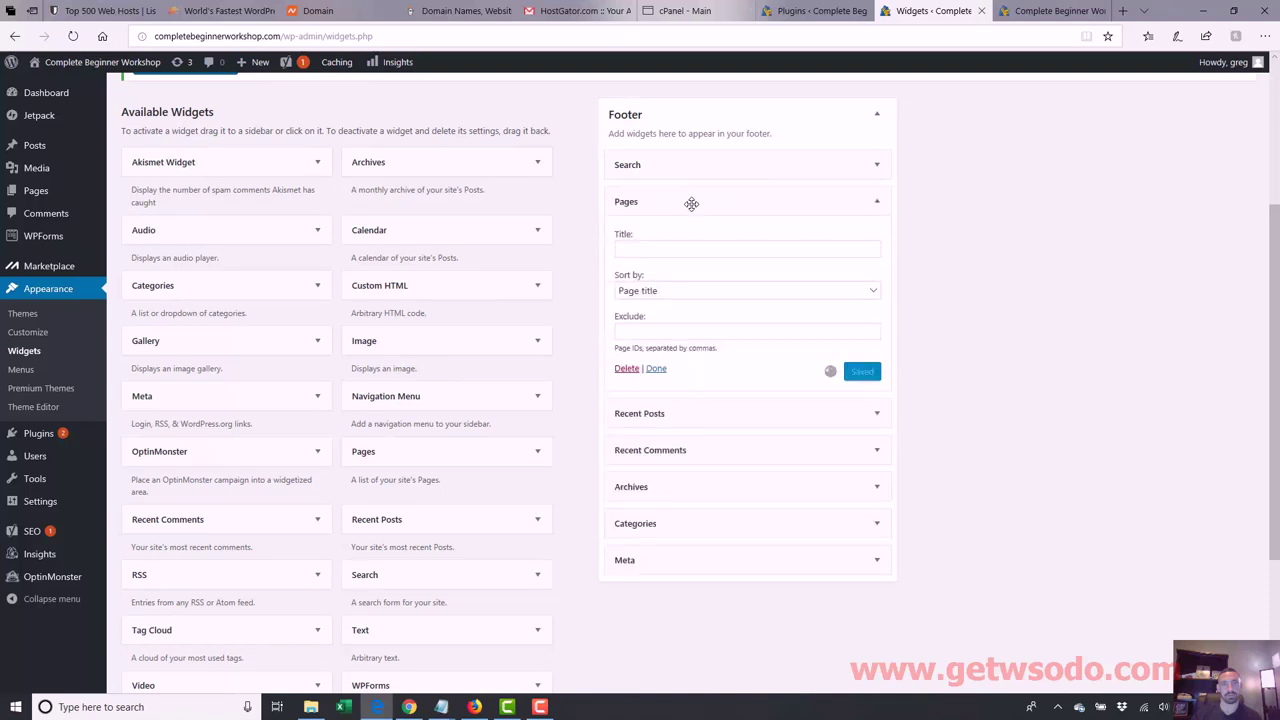
# Step: Title the footer's Pages widget "Pages:" and save it
pyautogui.click(778, 256)
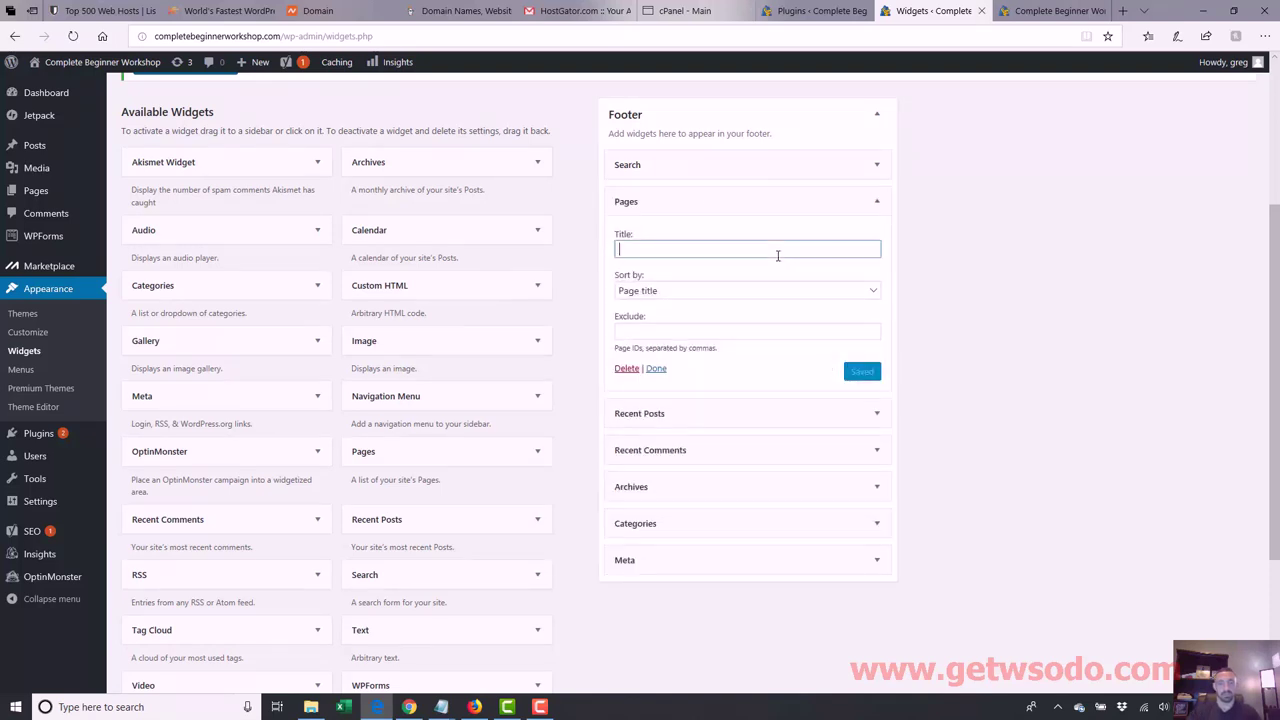
pyautogui.write('Pages:')
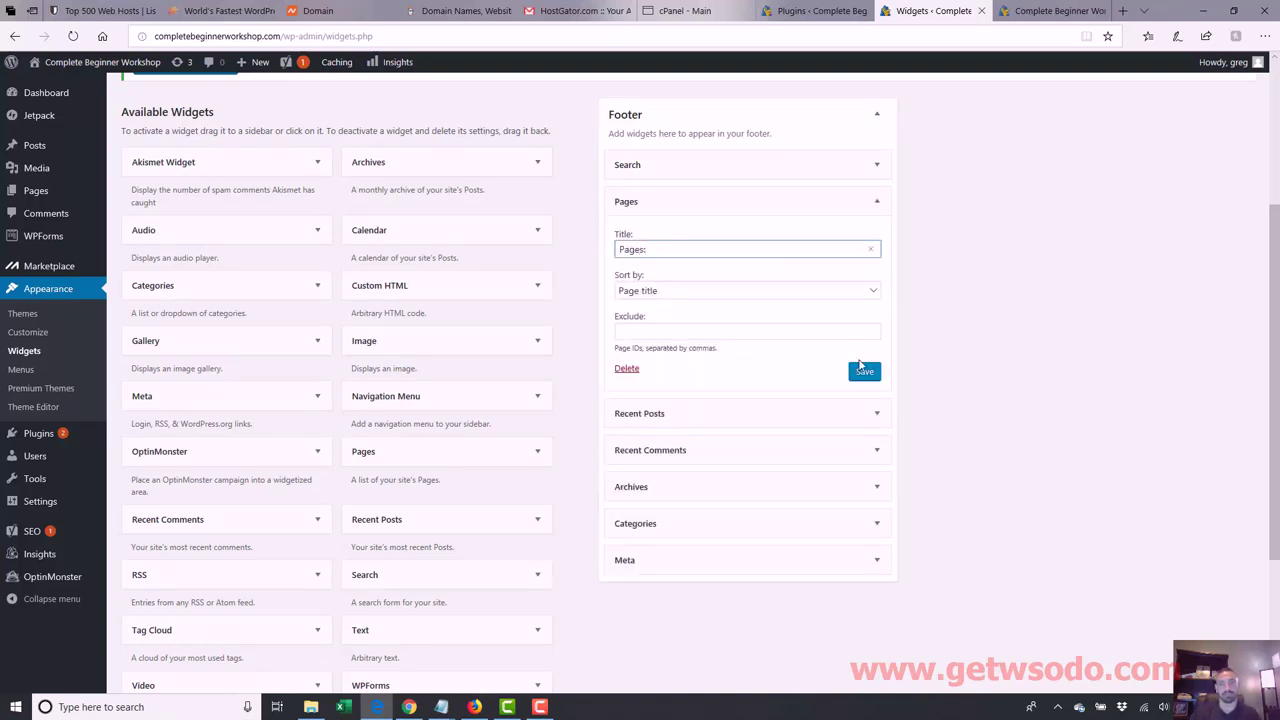
pyautogui.click(864, 371)
# Step: Reload the live home page and open the One More Thing page from the footer's page list
pyautogui.click(1055, 11)
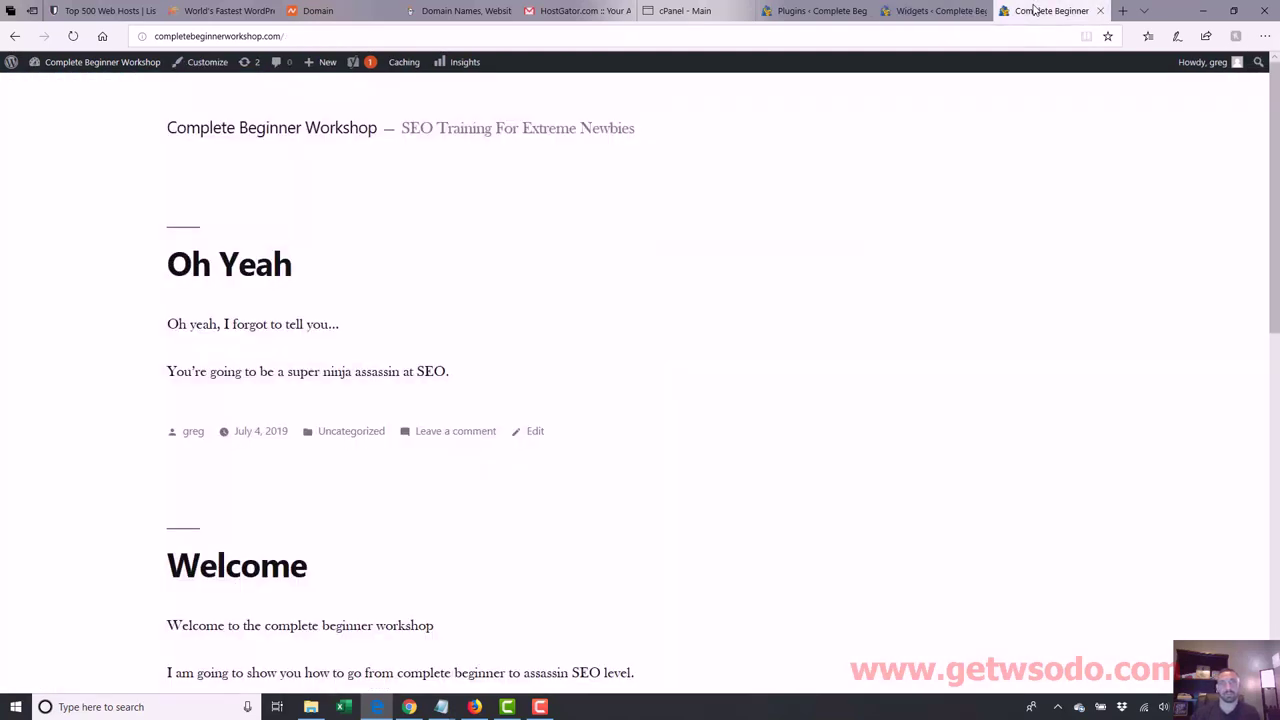
pyautogui.click(592, 34)
pyautogui.press('Return')
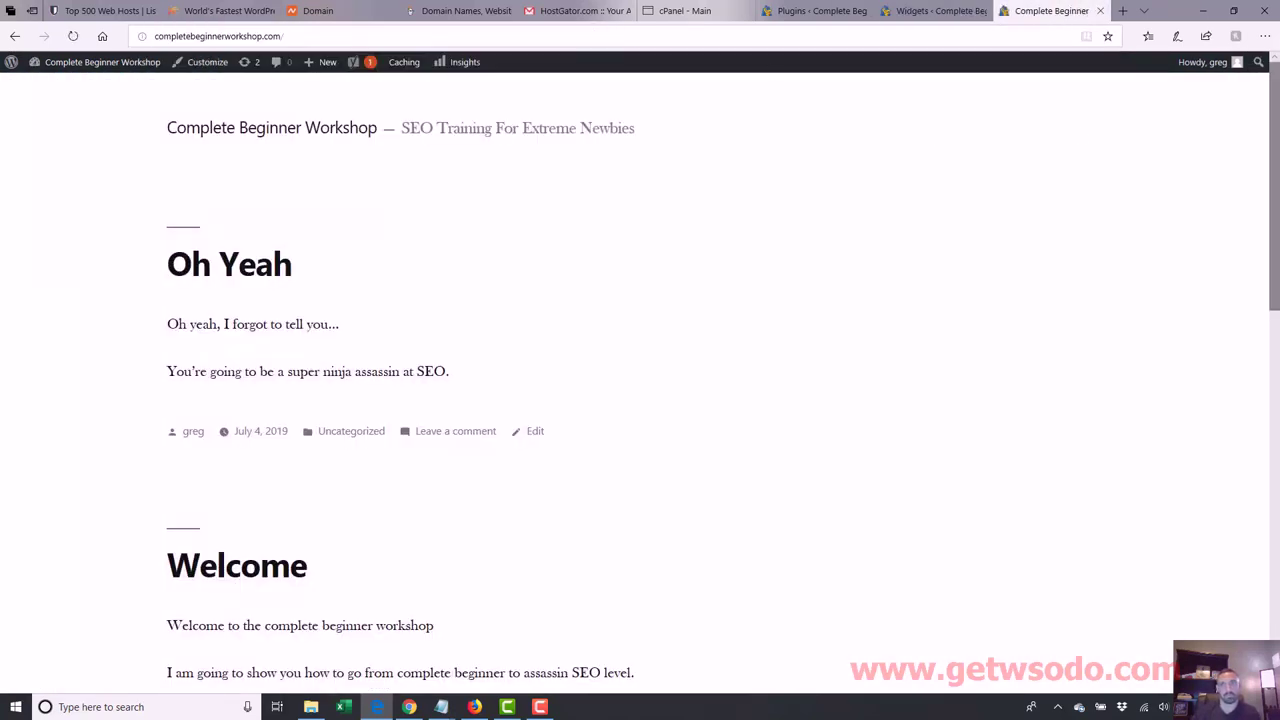
pyautogui.scroll(-5, 1276, 375)
pyautogui.scroll(-2, 1276, 375)
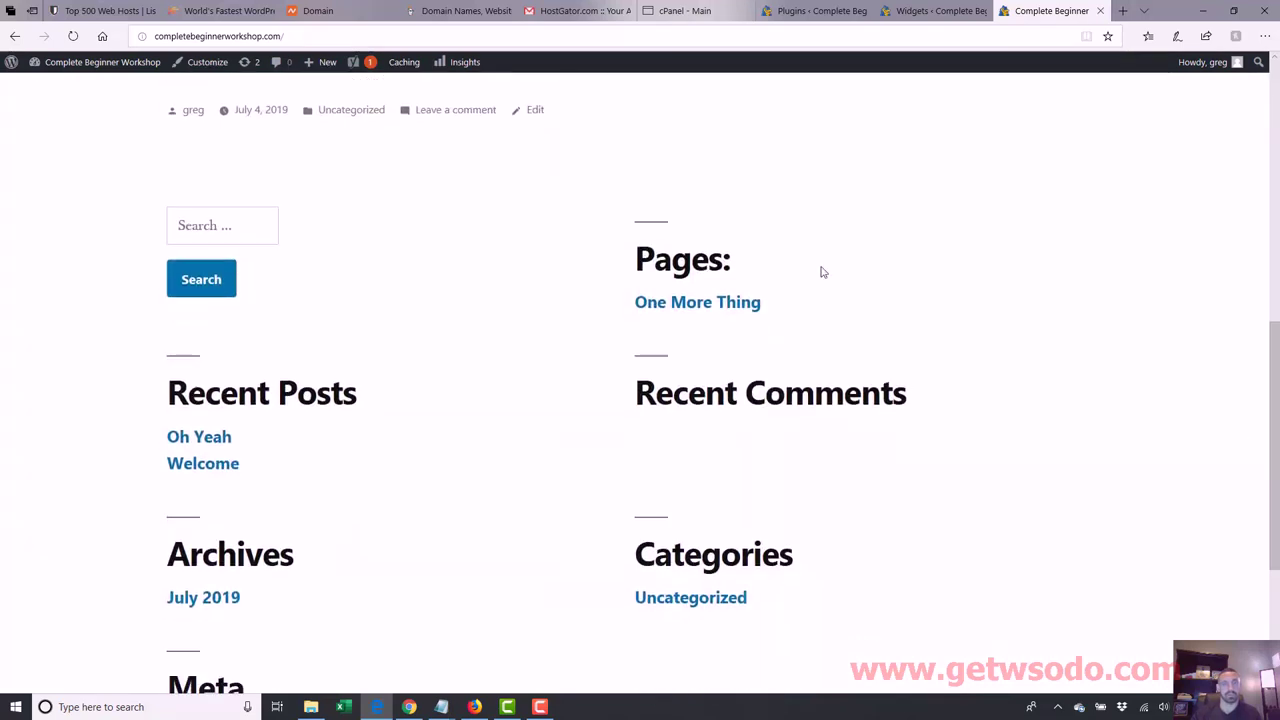
pyautogui.click(706, 309)
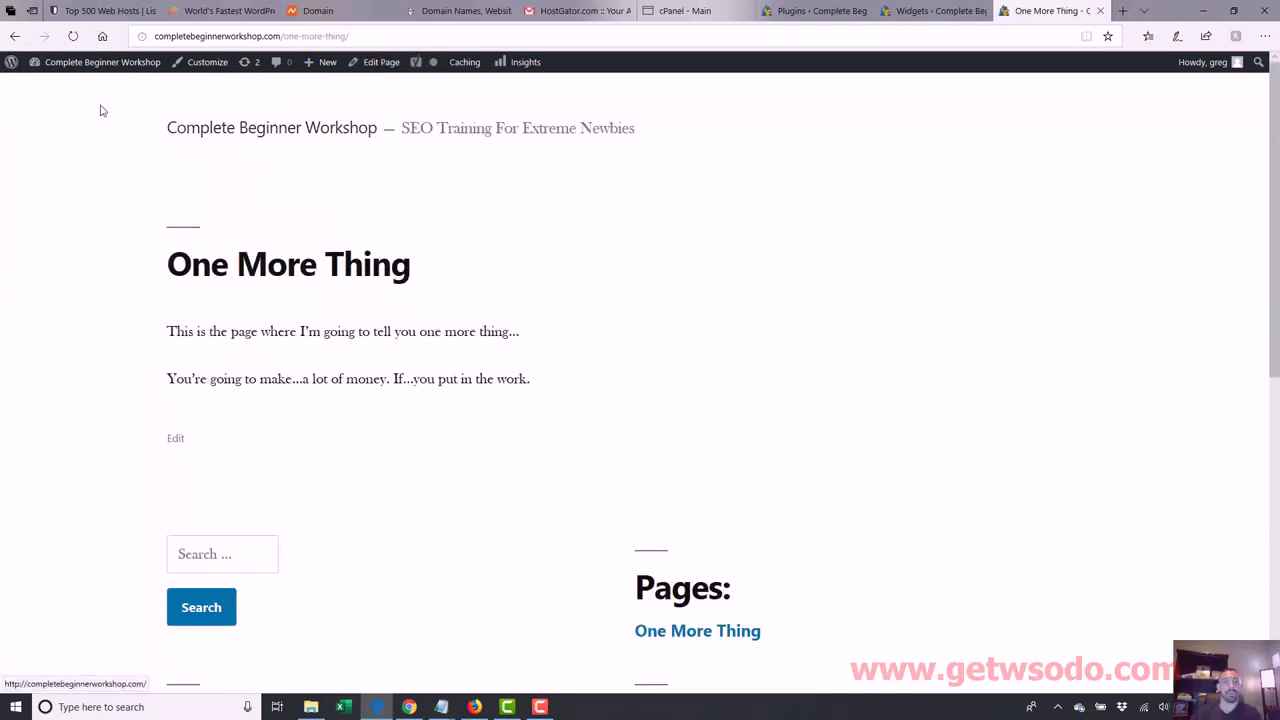
# Step: Go back to the home page and compare the Oh Yeah and Welcome posts with the footer's page link
pyautogui.hotkey('alt', 'Left')
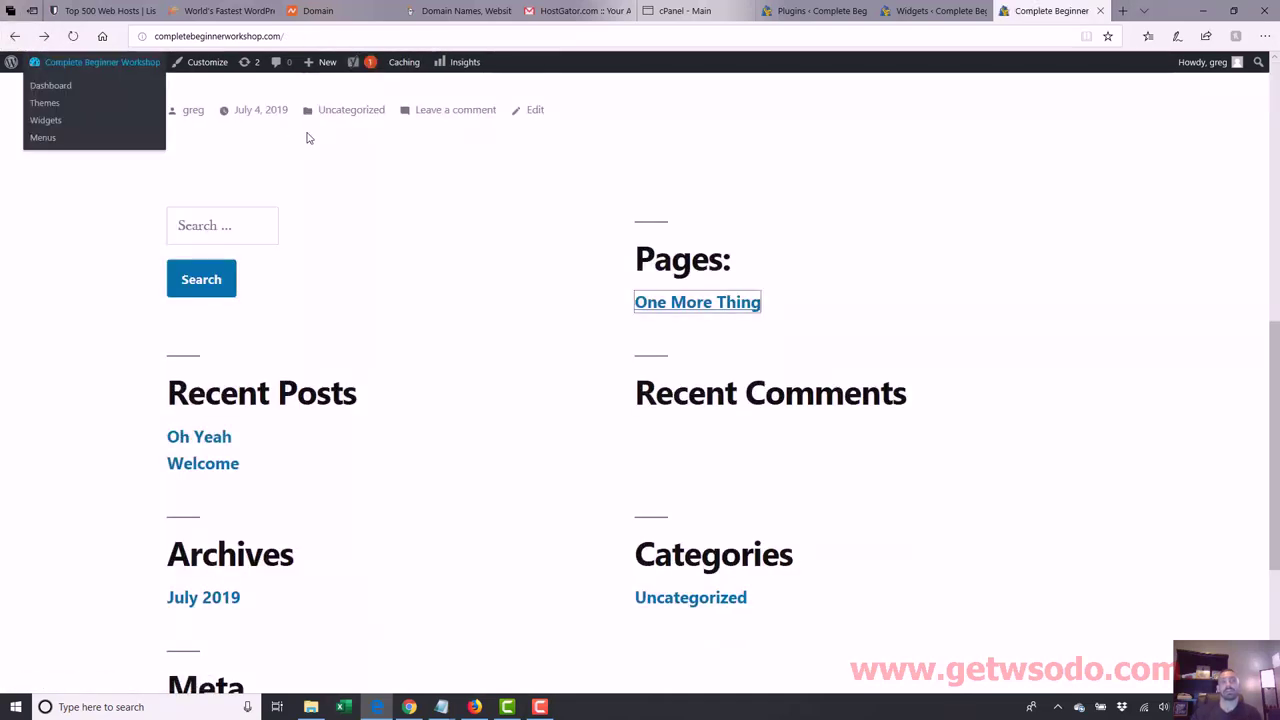
pyautogui.moveTo(1274, 373); pyautogui.dragTo(1276, 143)
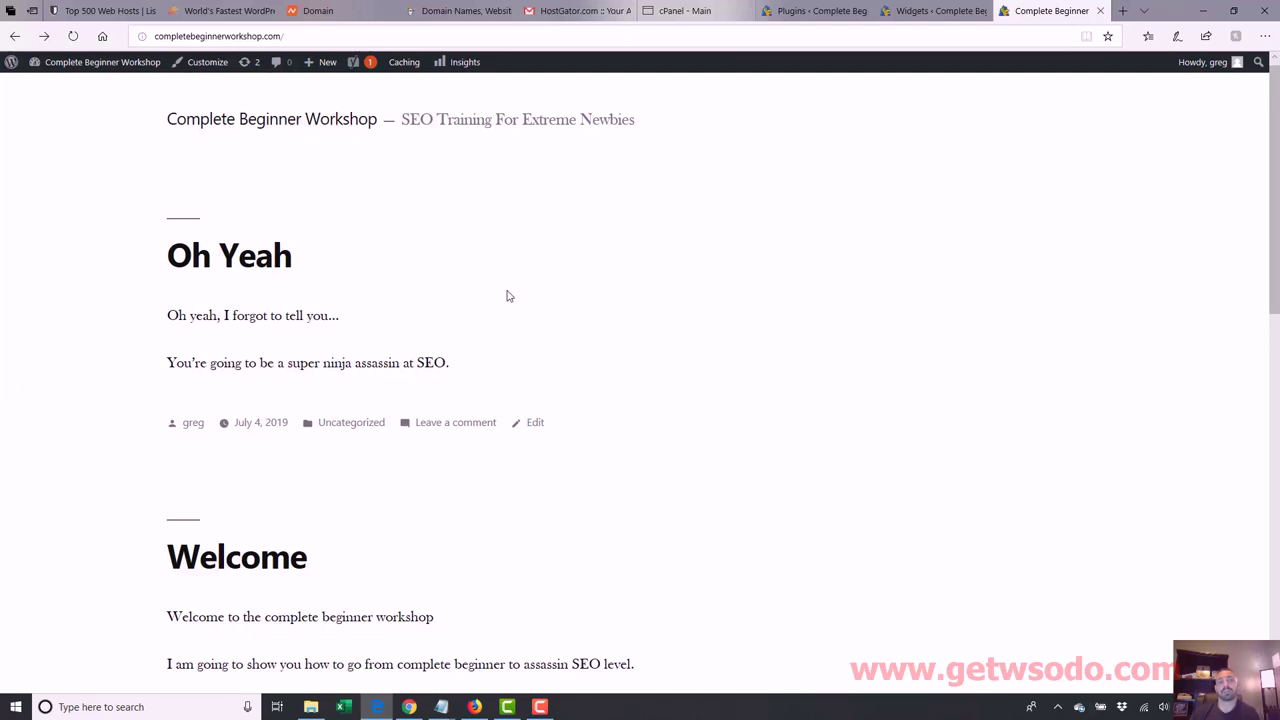
pyautogui.moveTo(167, 362); pyautogui.dragTo(294, 402)
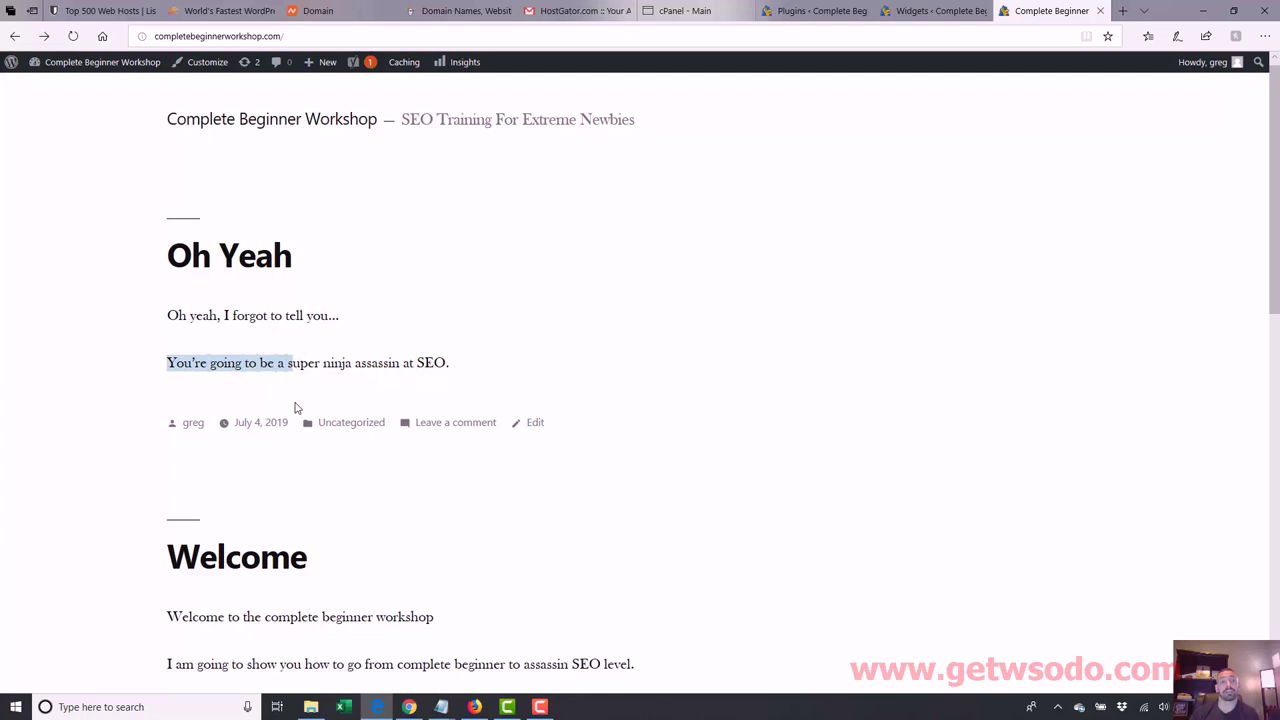
pyautogui.click(240, 350)
pyautogui.moveTo(200, 283); pyautogui.dragTo(290, 370)
pyautogui.click(122, 548)
pyautogui.moveTo(148, 600); pyautogui.dragTo(256, 642)
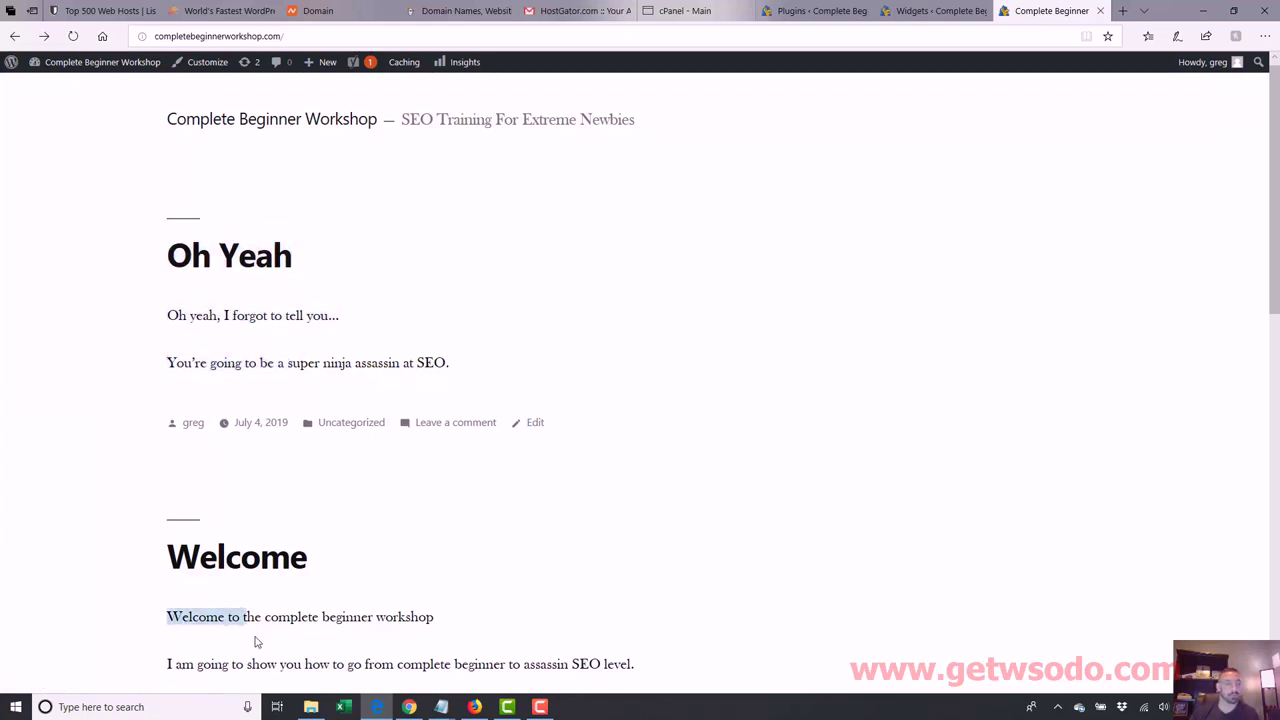
pyautogui.moveTo(154, 280); pyautogui.dragTo(326, 392)
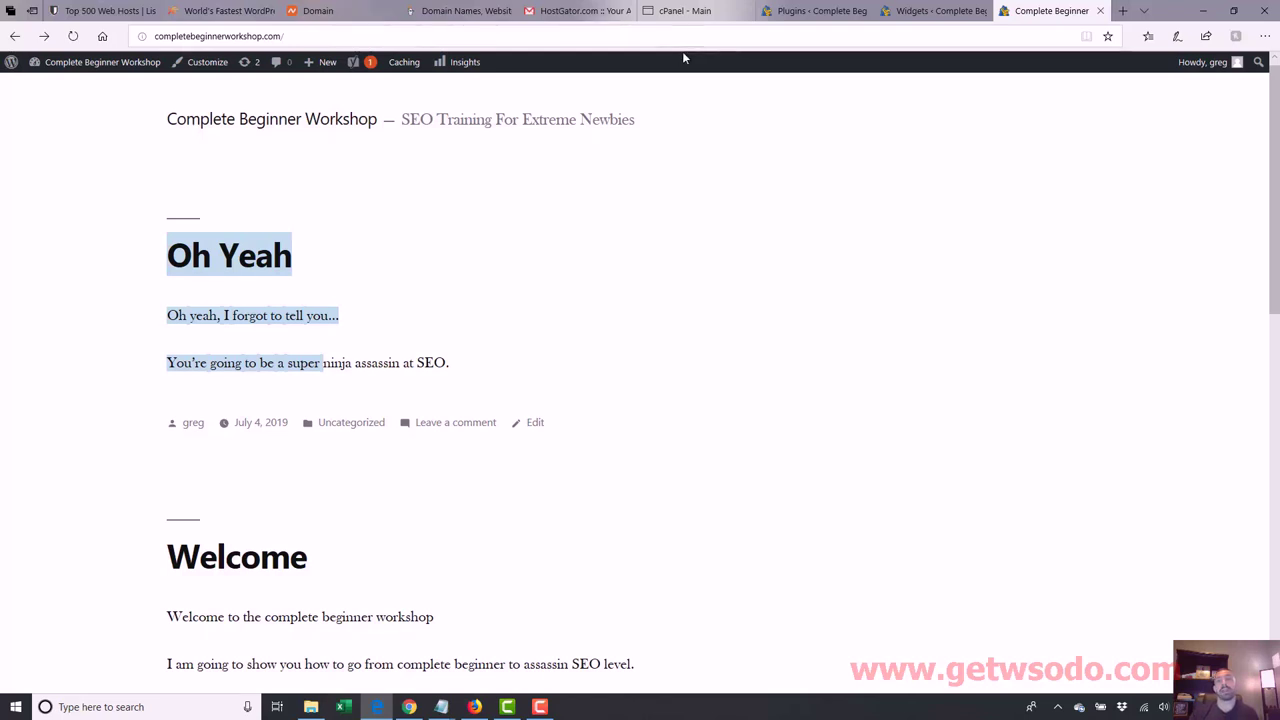
pyautogui.scroll(-6, 773, 387)
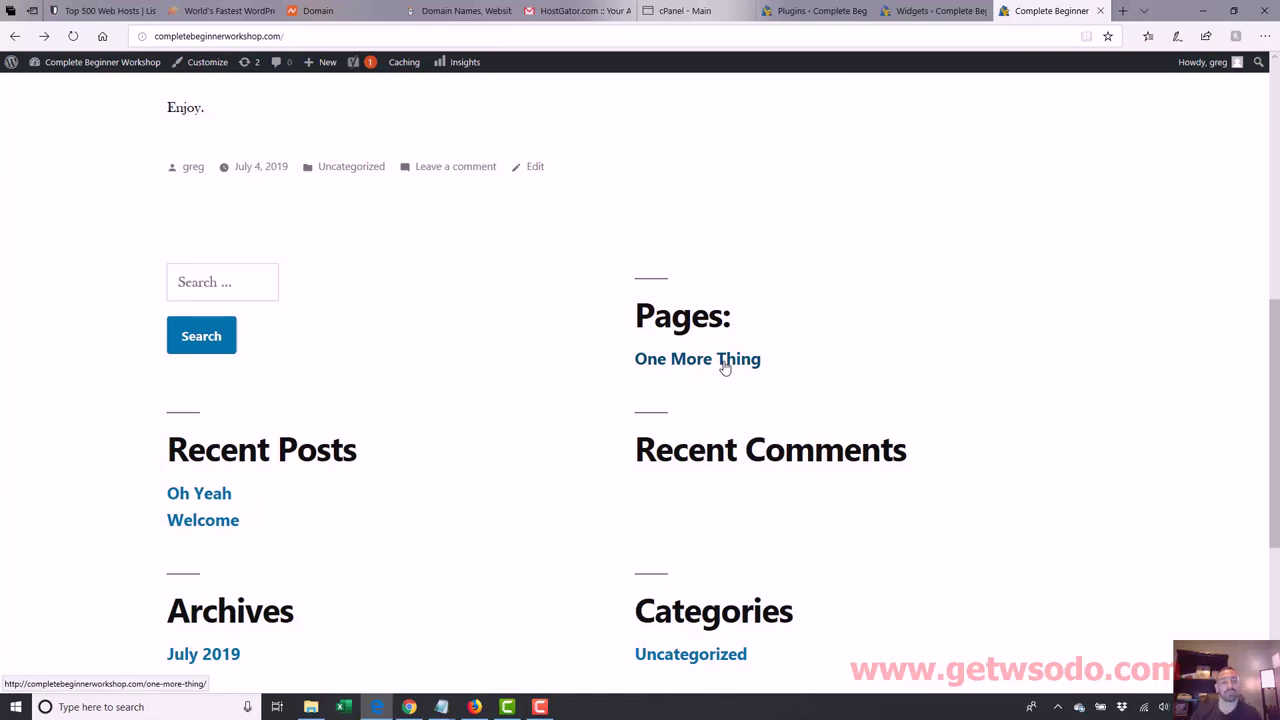
# Step: Switch to Chrome, search Google for "best dating sites" in a new tab and look through the results
pyautogui.click(409, 707)
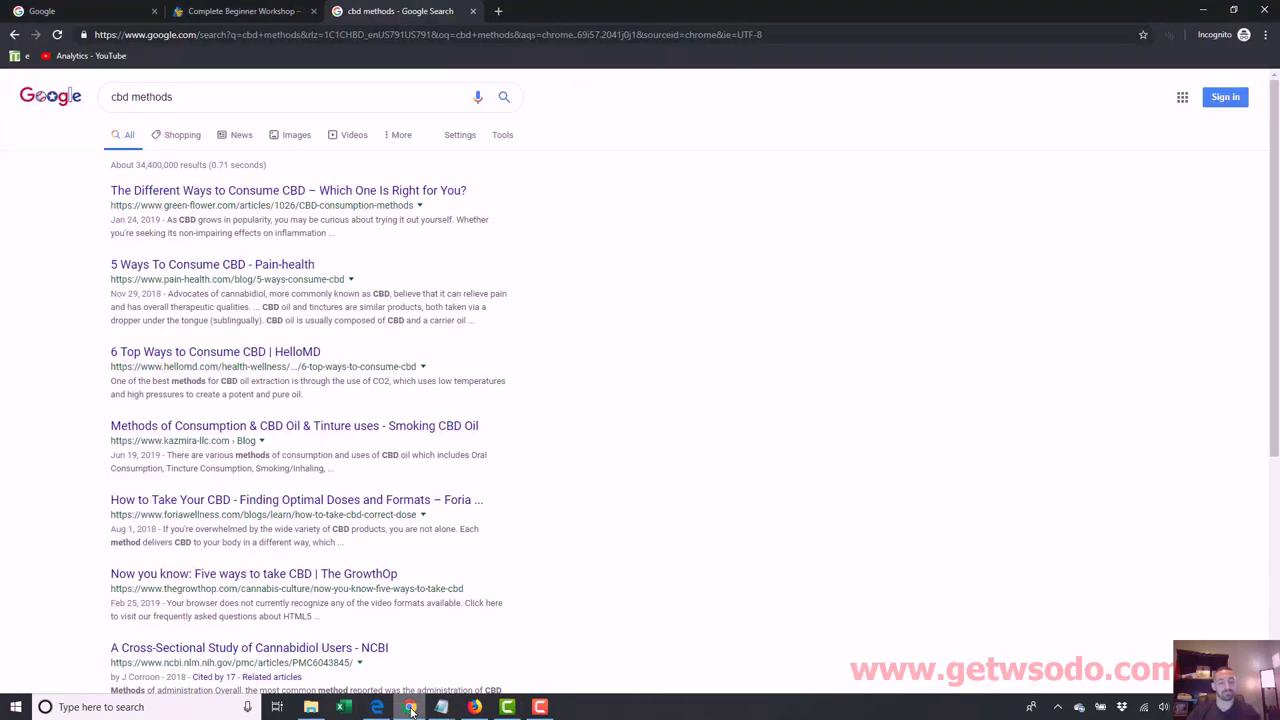
pyautogui.hotkey('ctrl', 't')
pyautogui.write('dati')
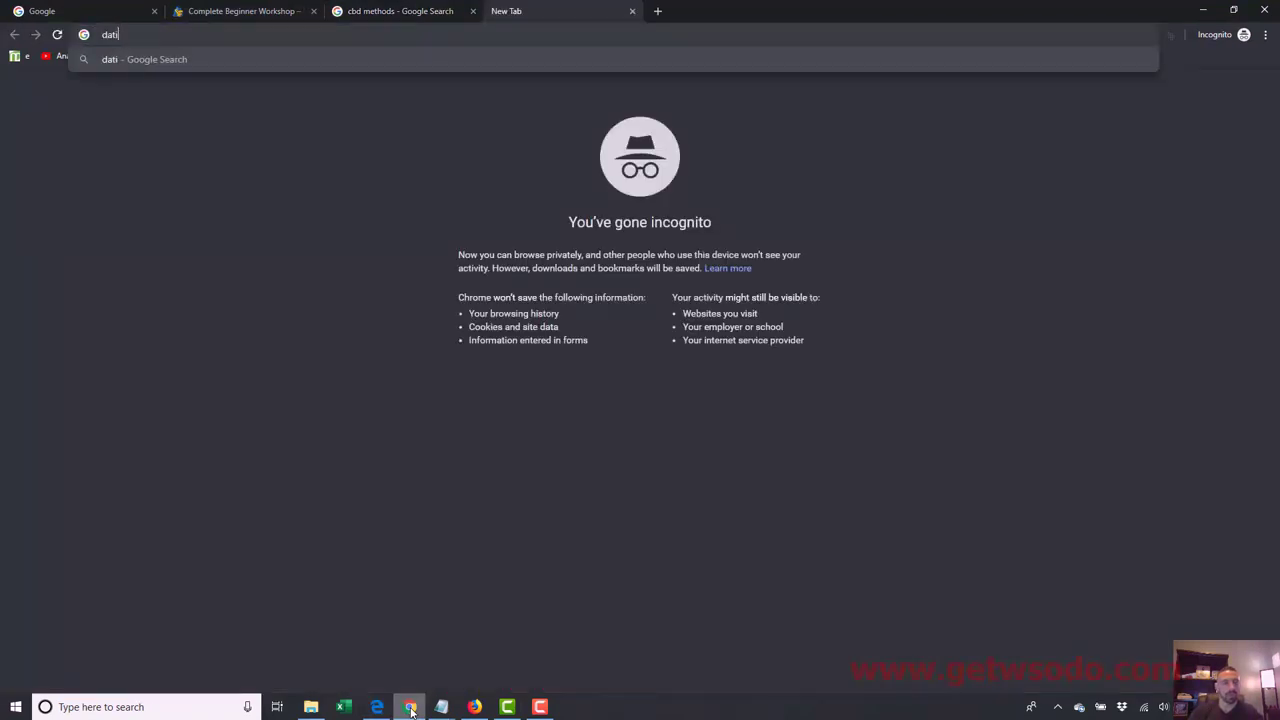
pyautogui.press('BackSpace')
pyautogui.press('BackSpace')
pyautogui.press('BackSpace')
pyautogui.press('BackSpace')
pyautogui.write('best datin')
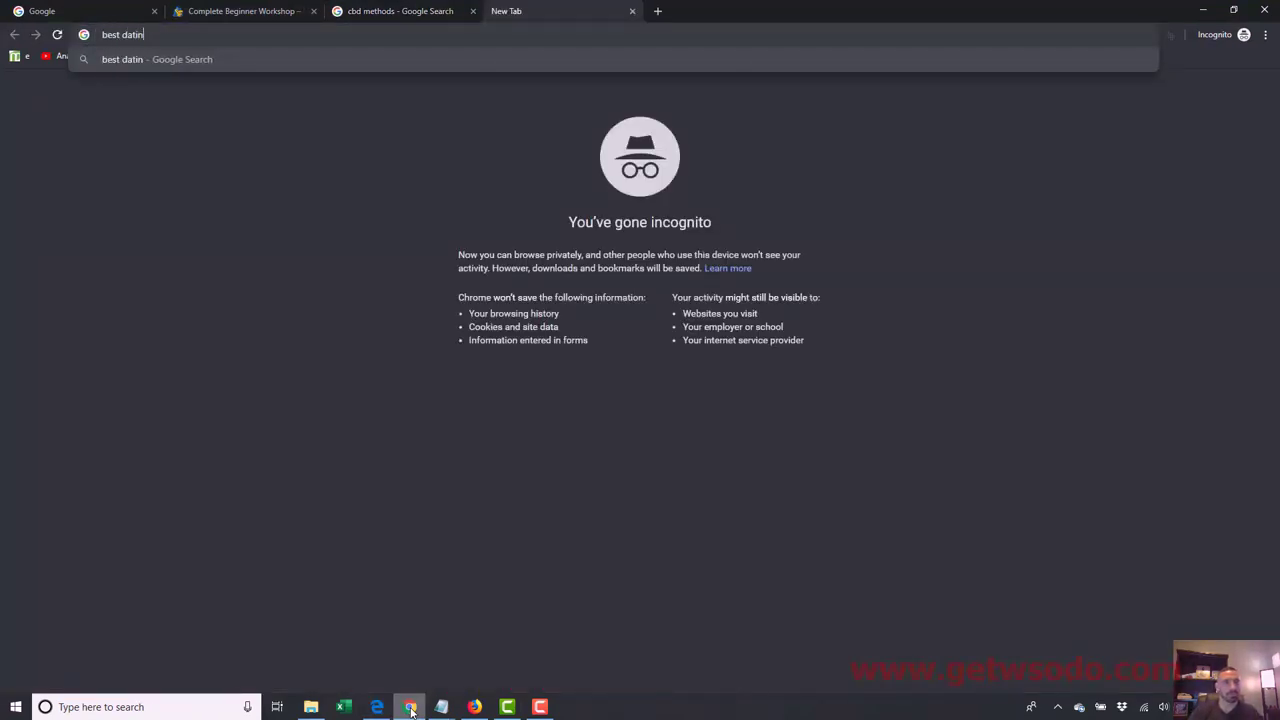
pyautogui.write('g sites')
pyautogui.press('Return')
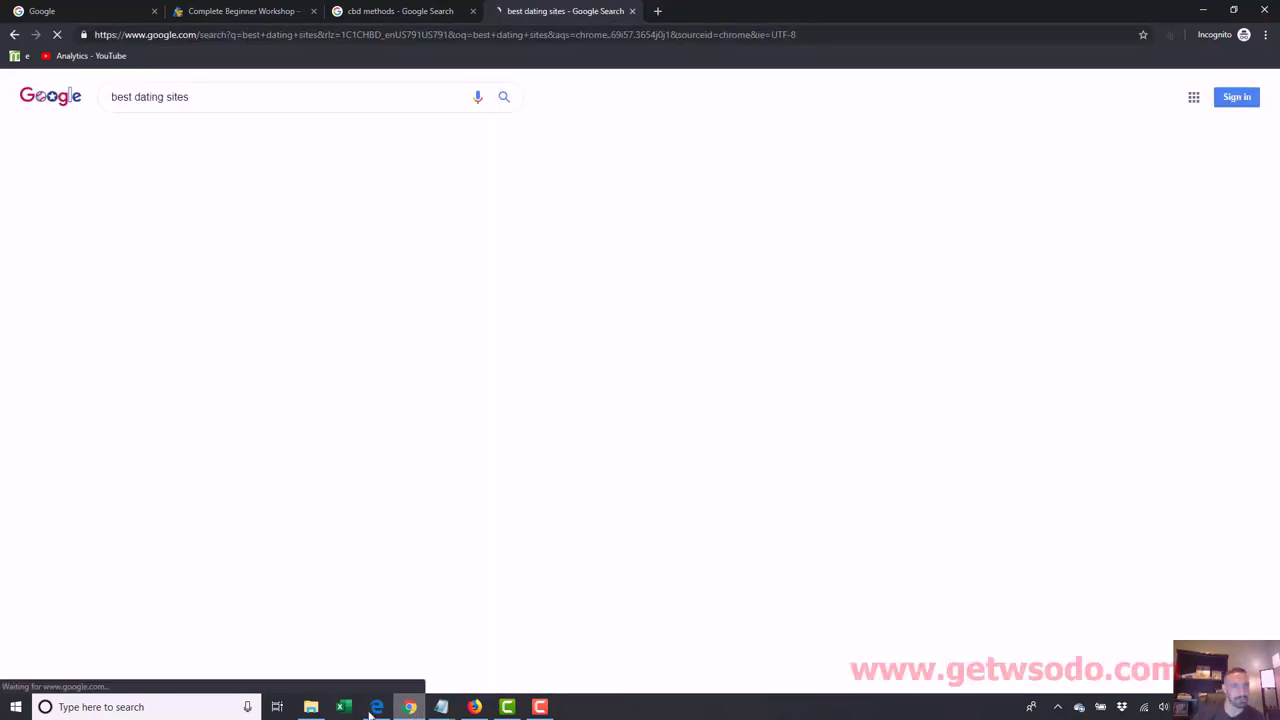
pyautogui.scroll(-2, 977, 581)
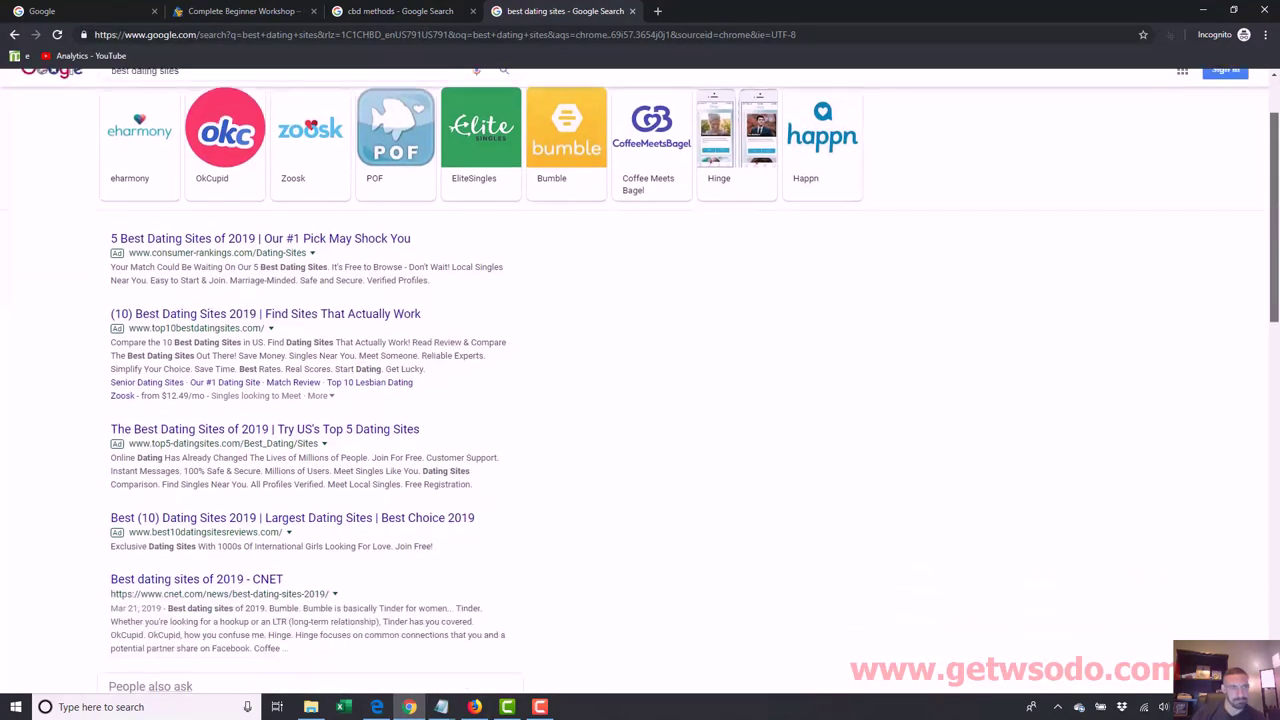
# Step: Open CNET's "Best dating sites of 2019" search result in a new tab and bring up the article
pyautogui.scroll(-3, 218, 290)
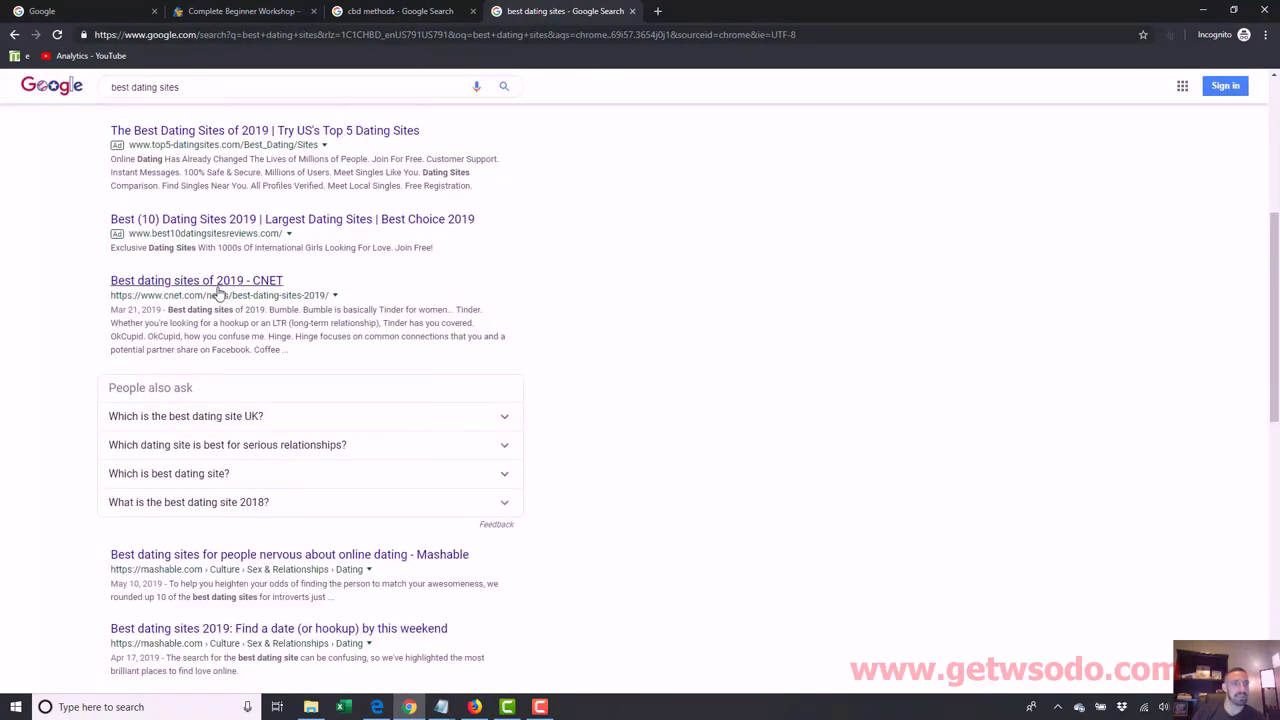
pyautogui.rightClick(224, 288)
pyautogui.click(262, 292)
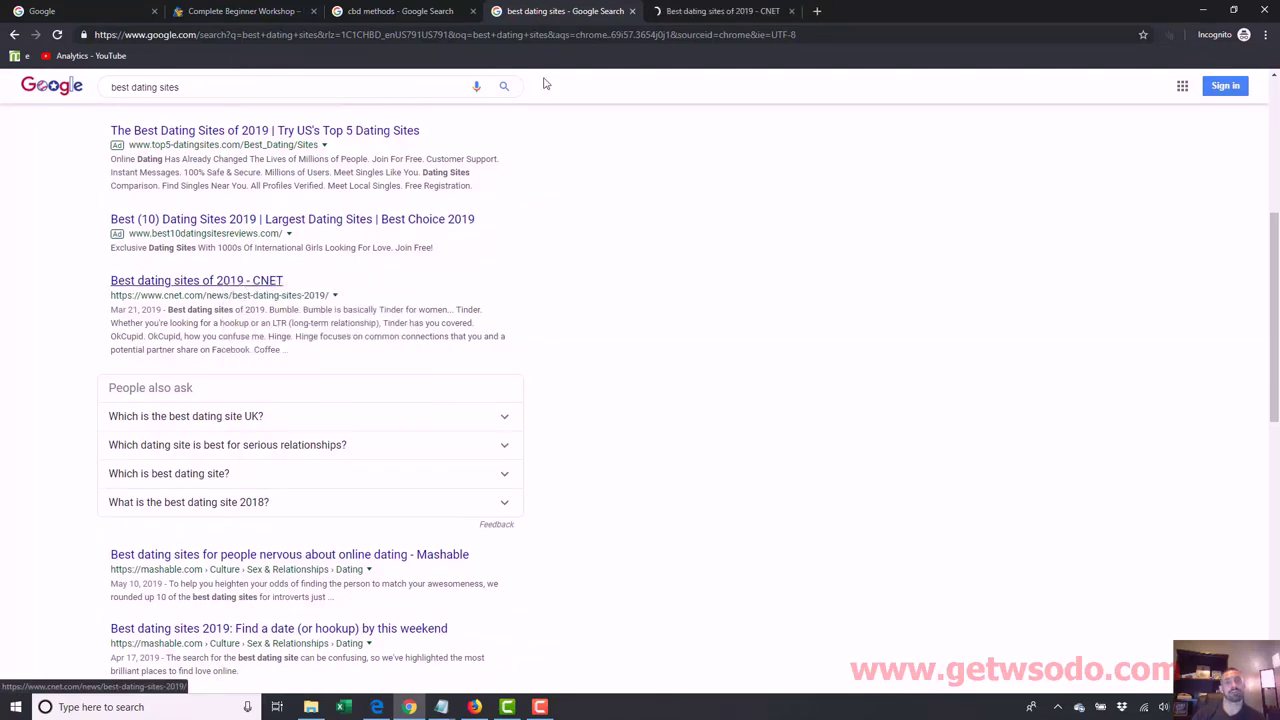
pyautogui.click(703, 12)
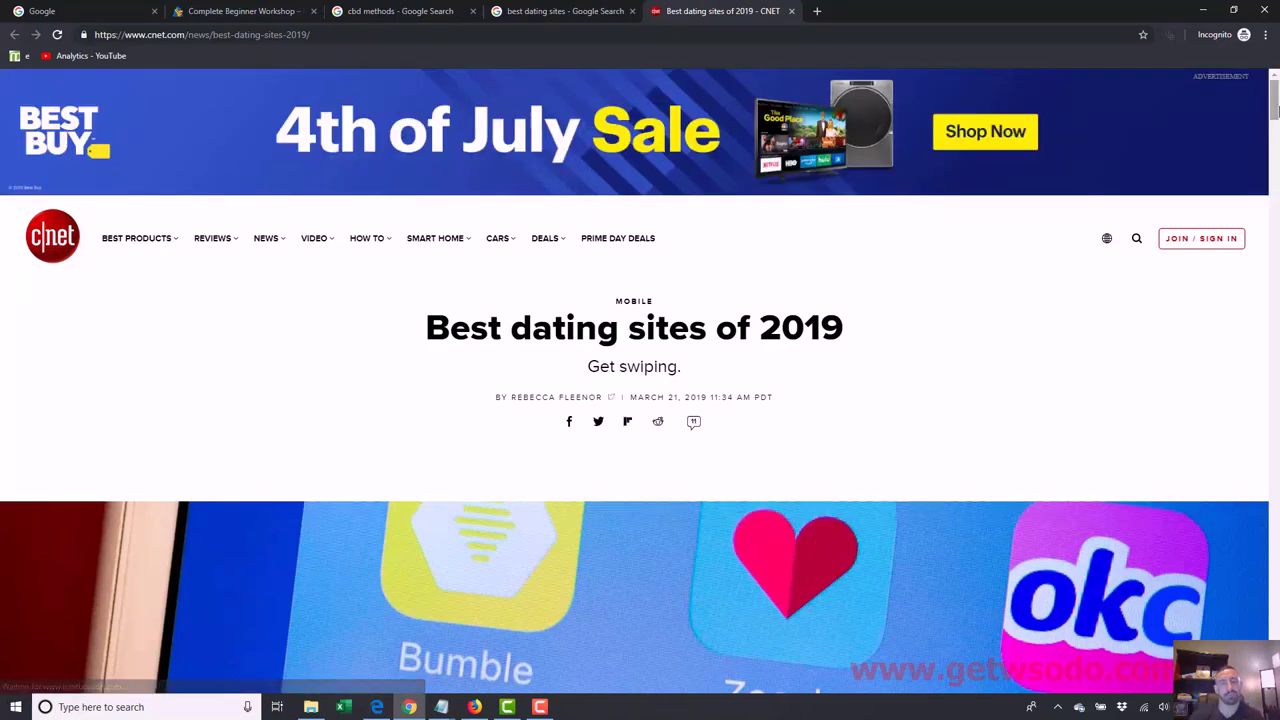
pyautogui.moveTo(1274, 110); pyautogui.dragTo(320, 34)
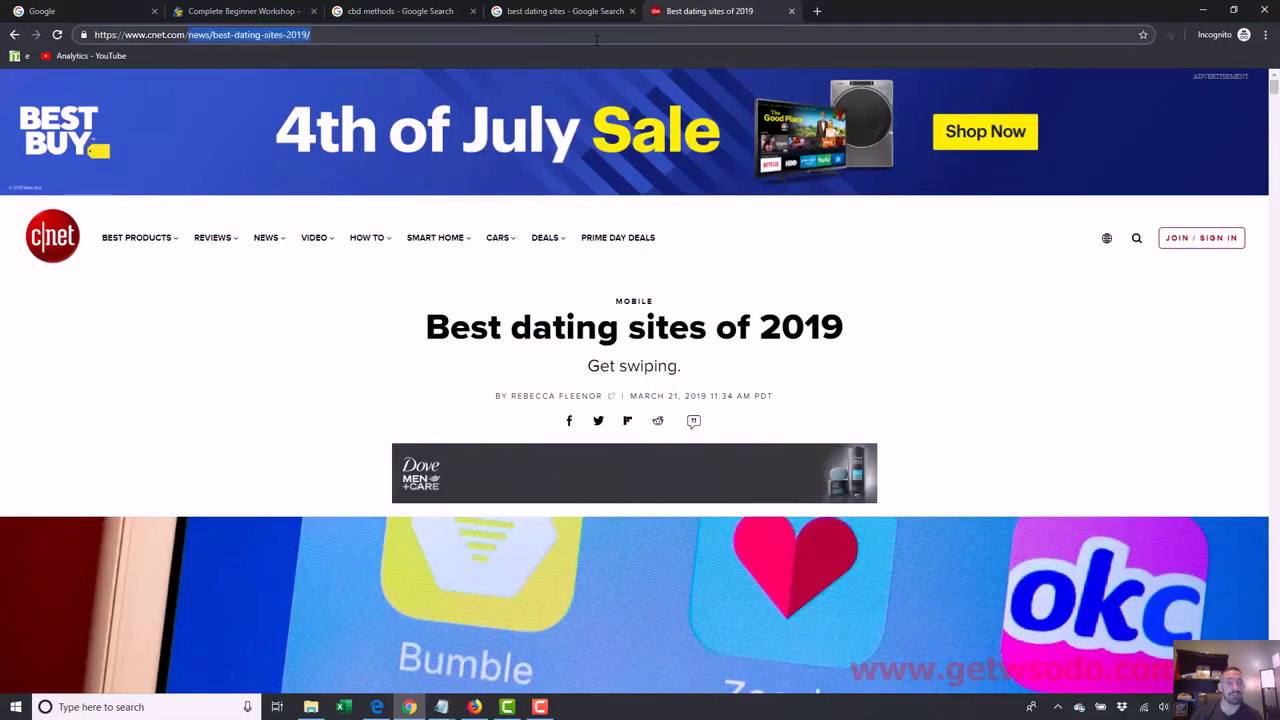
pyautogui.press('BackSpace')
pyautogui.press('Return')
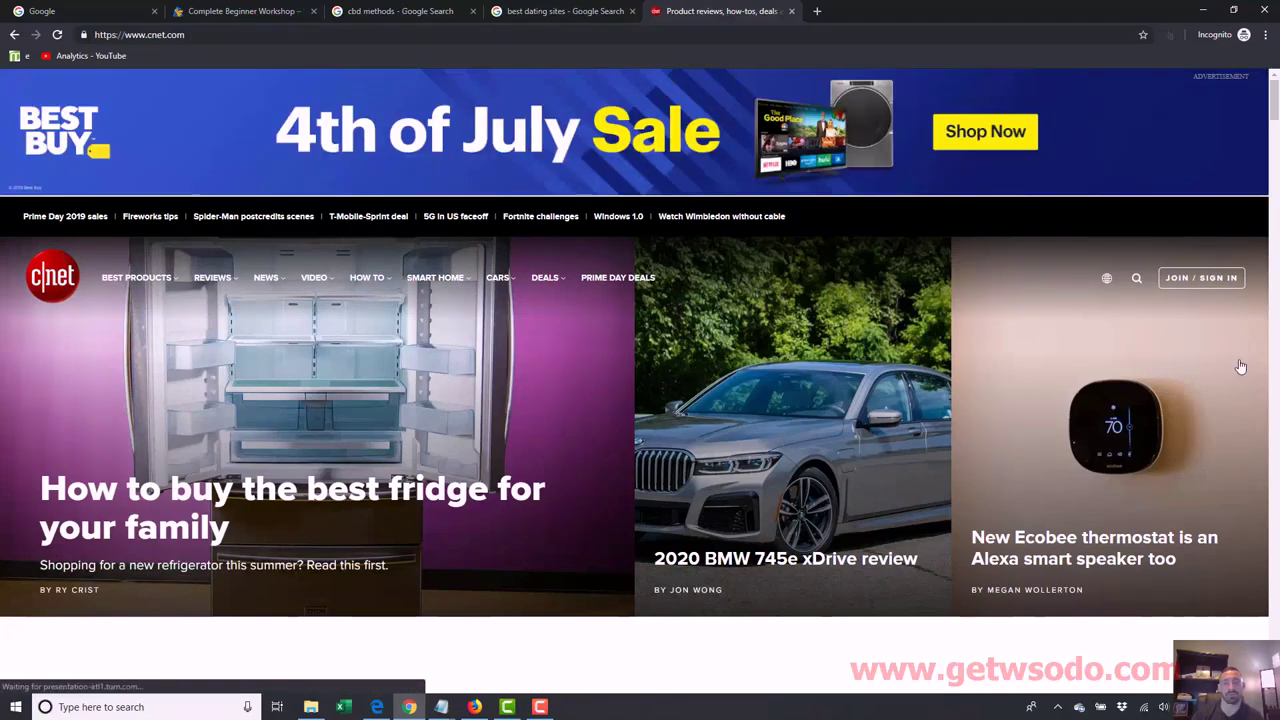
pyautogui.moveTo(1275, 88); pyautogui.dragTo(1275, 176)
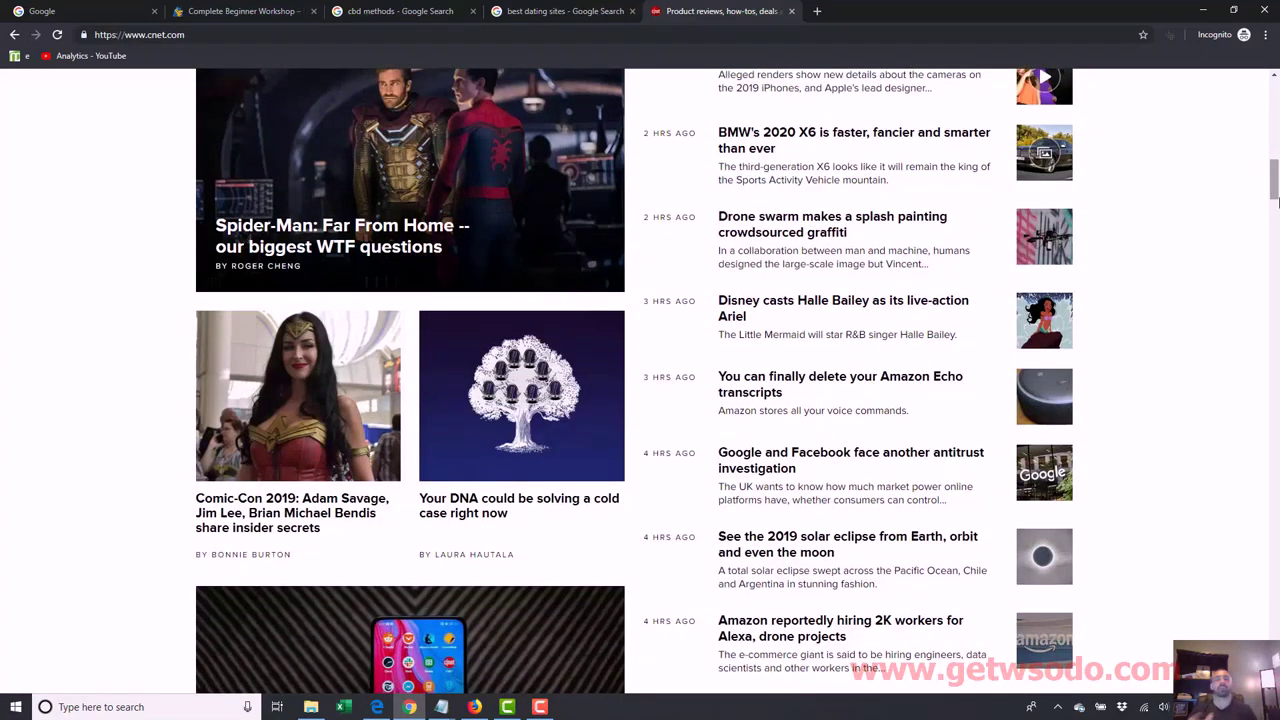
pyautogui.moveTo(1276, 203); pyautogui.dragTo(1275, 660)
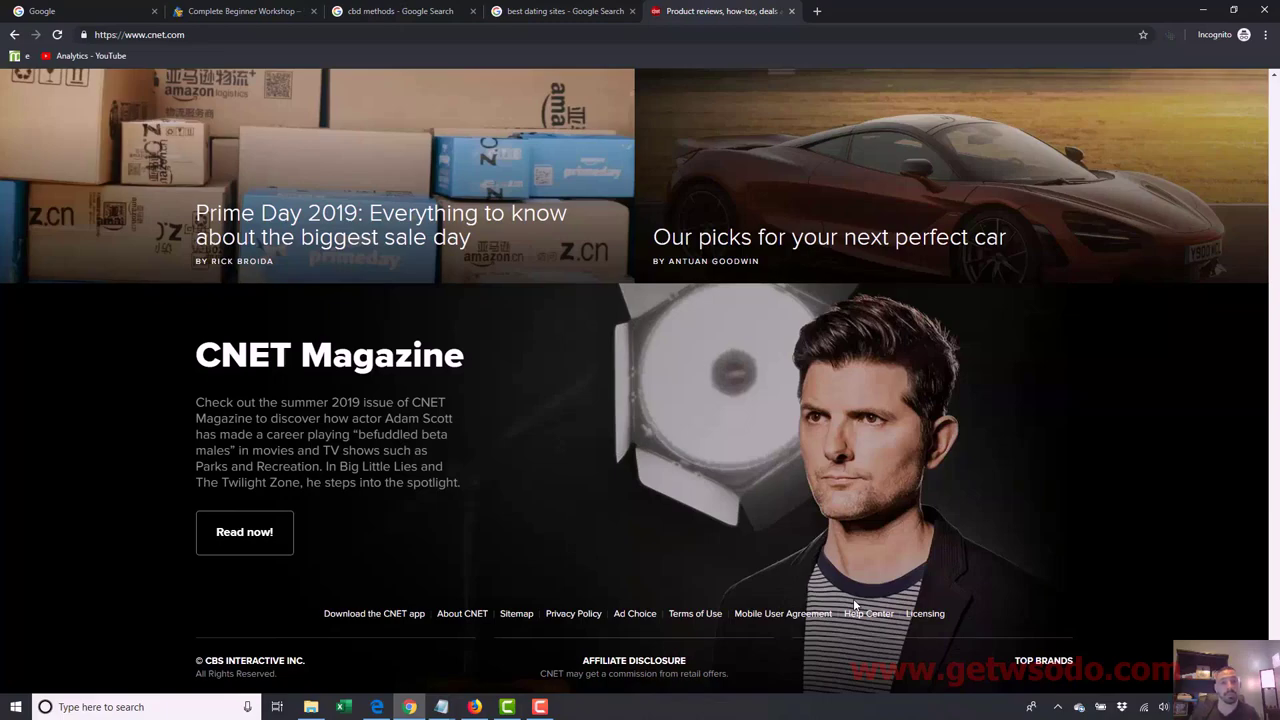
pyautogui.moveTo(1275, 624); pyautogui.dragTo(1276, 9)
pyautogui.moveTo(1268, 92); pyautogui.dragTo(1265, 193)
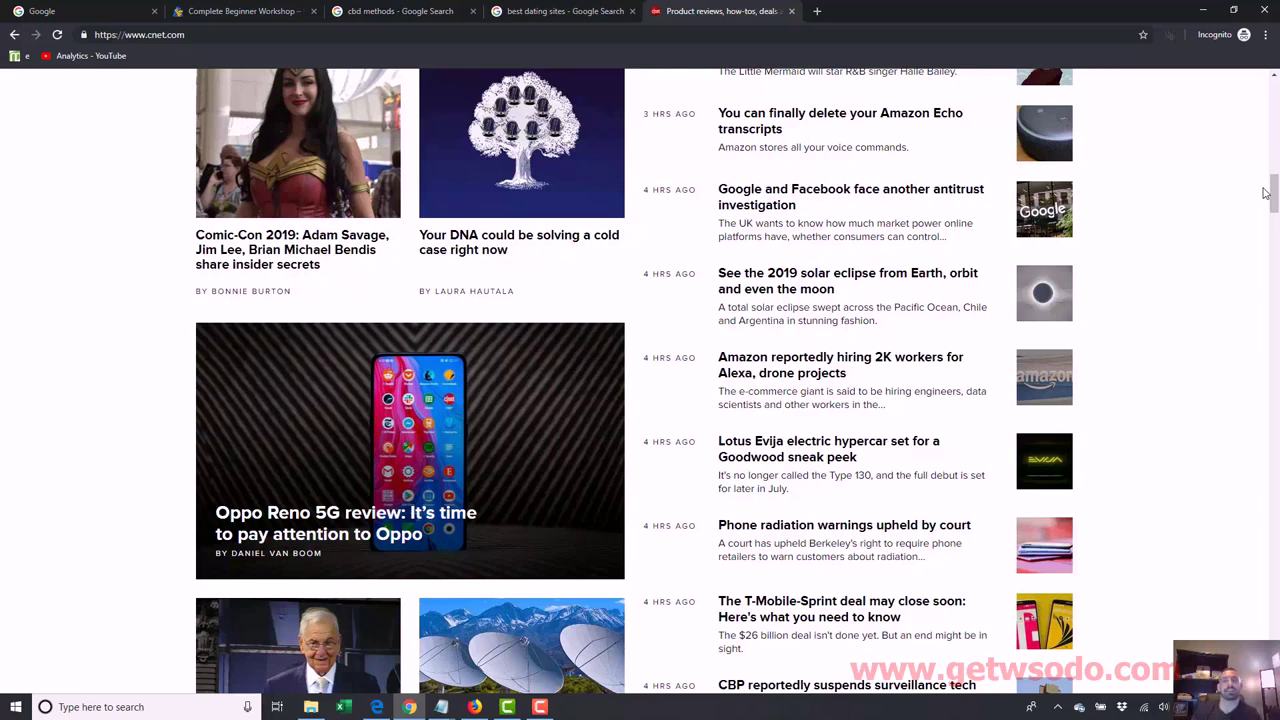
# Step: Return to the dating sites search results and open the "(10) Best Dating Sites 2019" ad from top10bestdatingsites.com
pyautogui.click(568, 12)
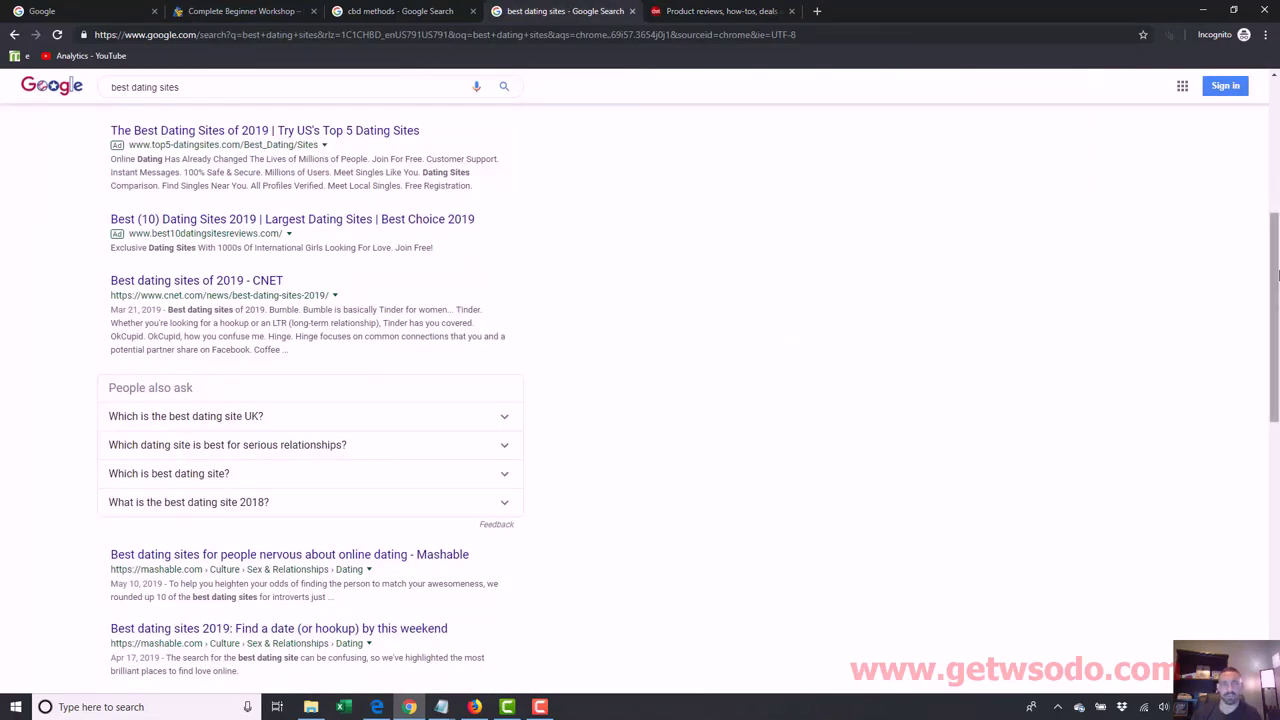
pyautogui.moveTo(1278, 272); pyautogui.dragTo(1277, 518)
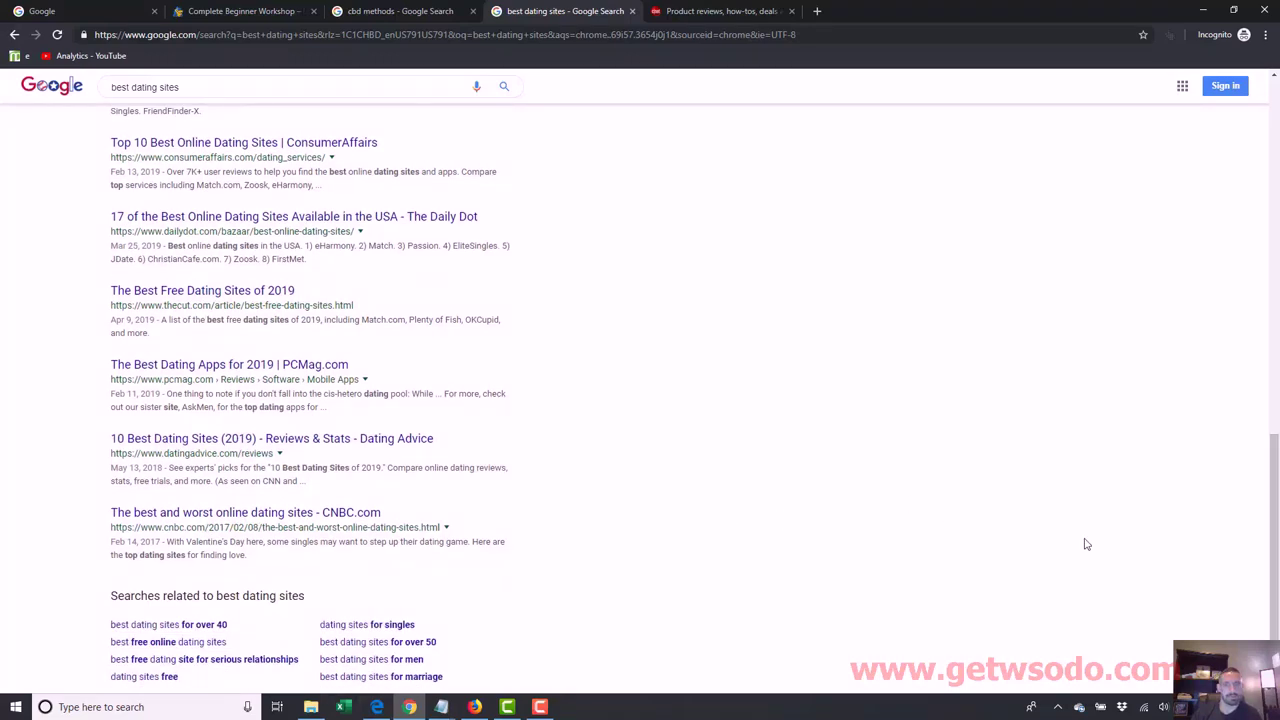
pyautogui.scroll(10, 1087, 544)
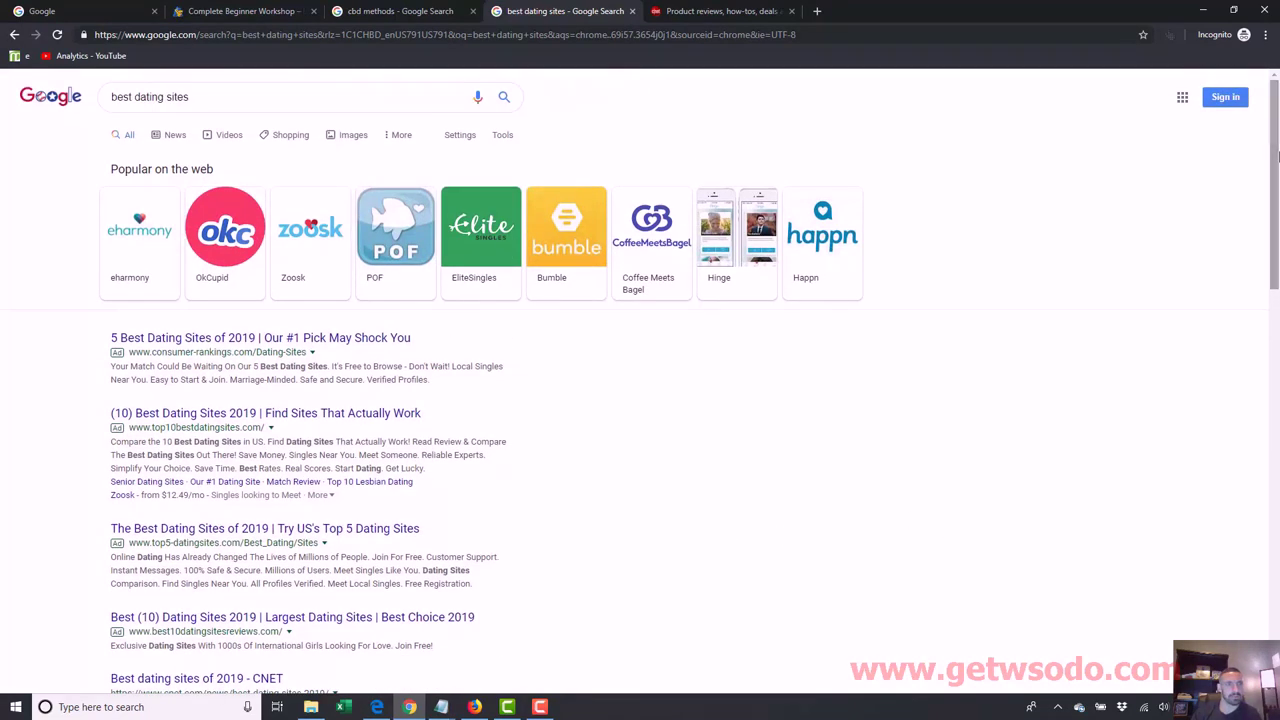
pyautogui.click(242, 416)
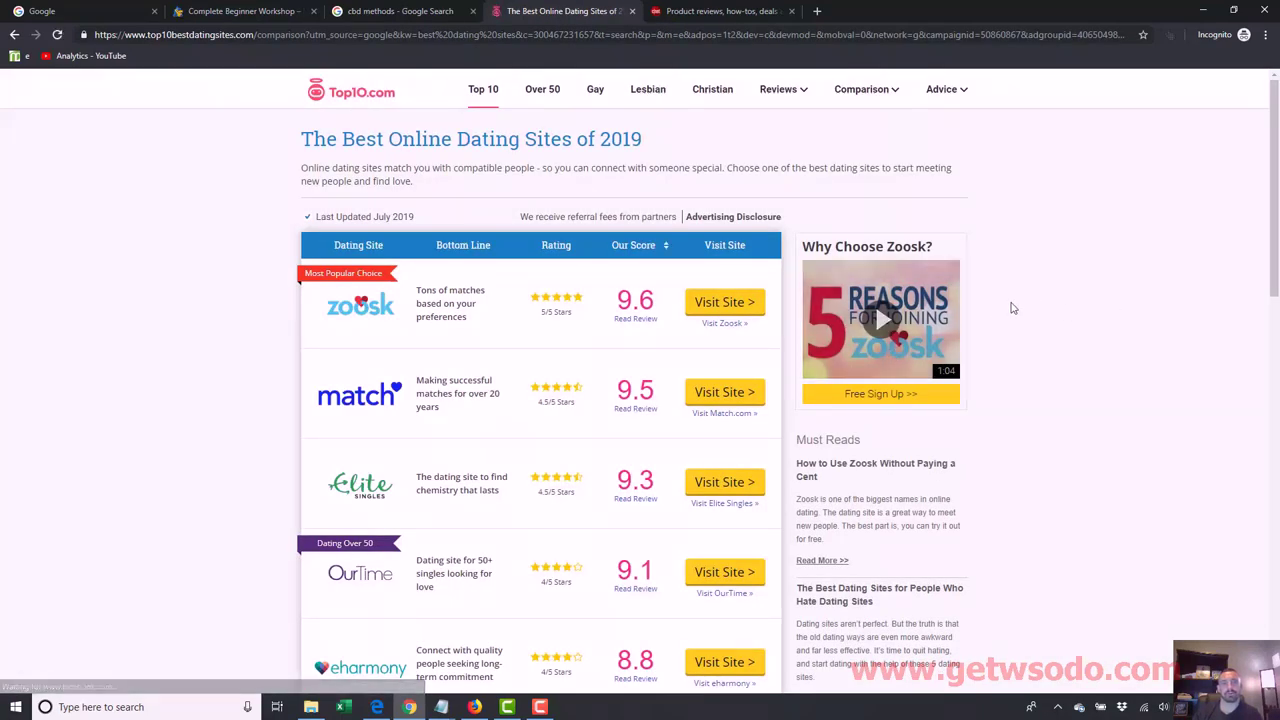
pyautogui.moveTo(1276, 165)
pyautogui.mouseDown()
pyautogui.moveTo(1277, 565)
pyautogui.moveTo(1277, 158)
pyautogui.mouseUp()
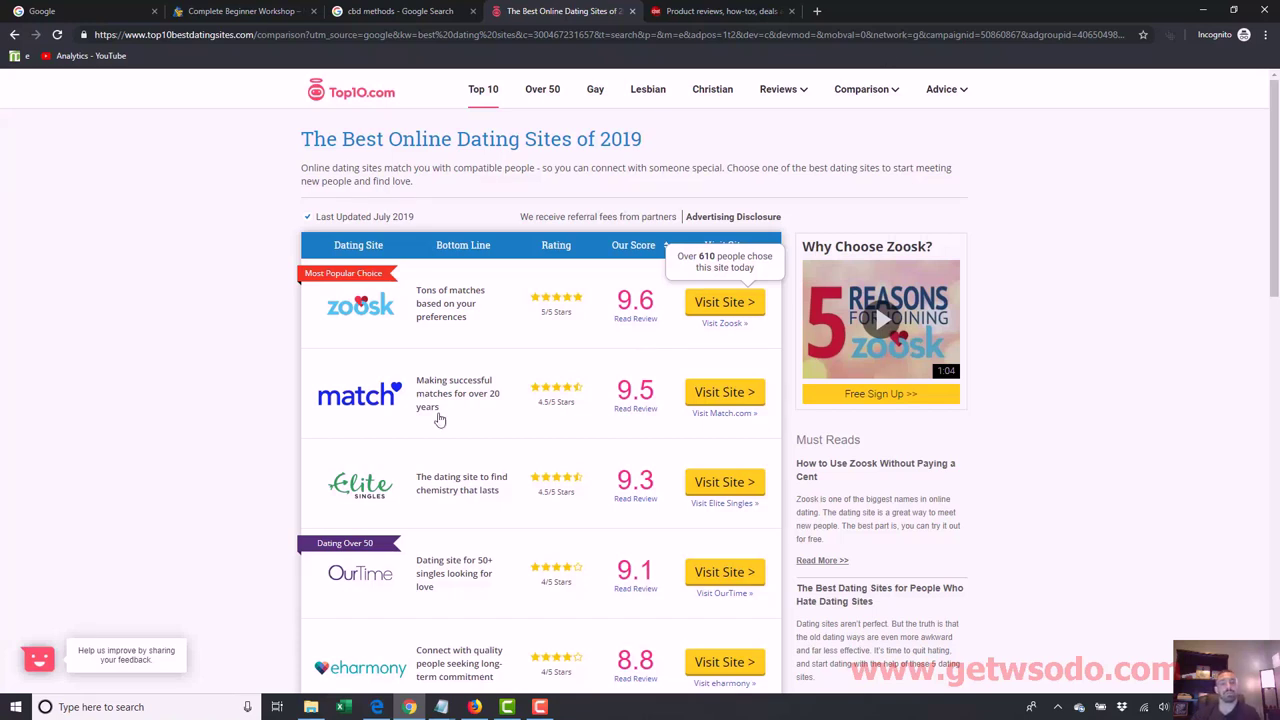
# Step: Compare the WordPress home page's posts and pages in Edge with the Top10 comparison page and its footer in Chrome
pyautogui.click(378, 707)
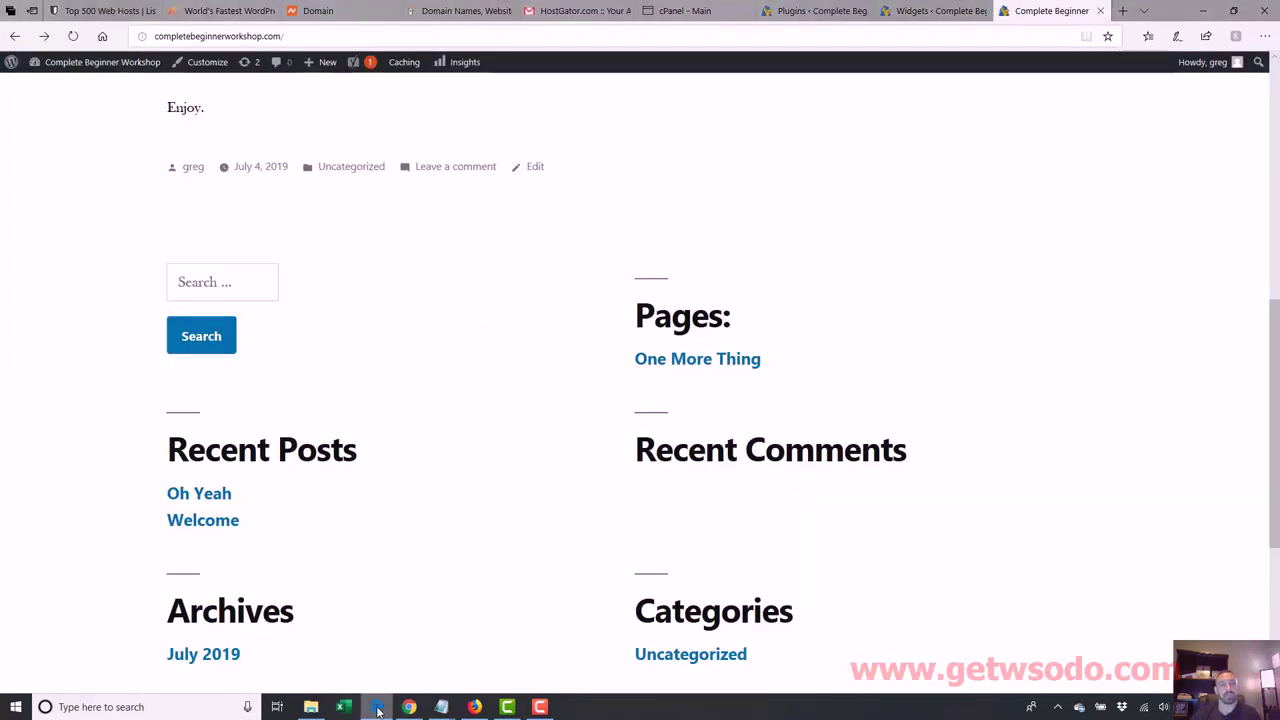
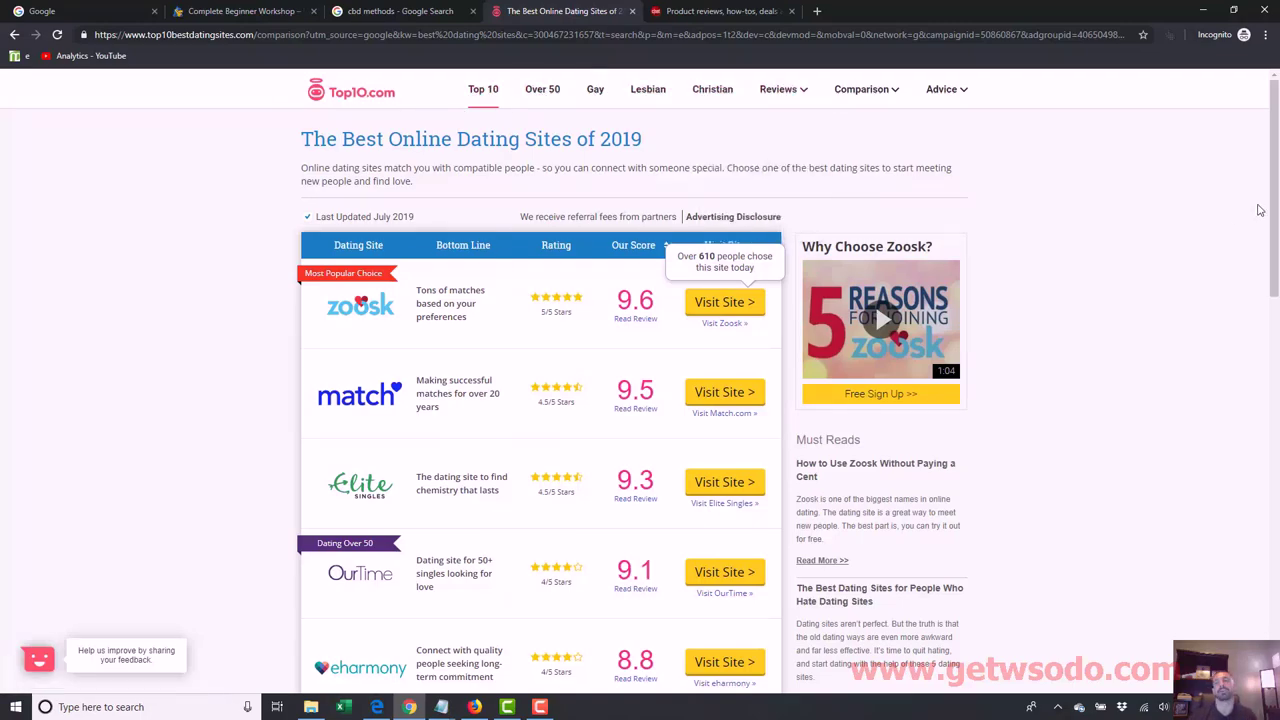
pyautogui.scroll(-15, 1262, 212)
pyautogui.scroll(14, 1000, 150)
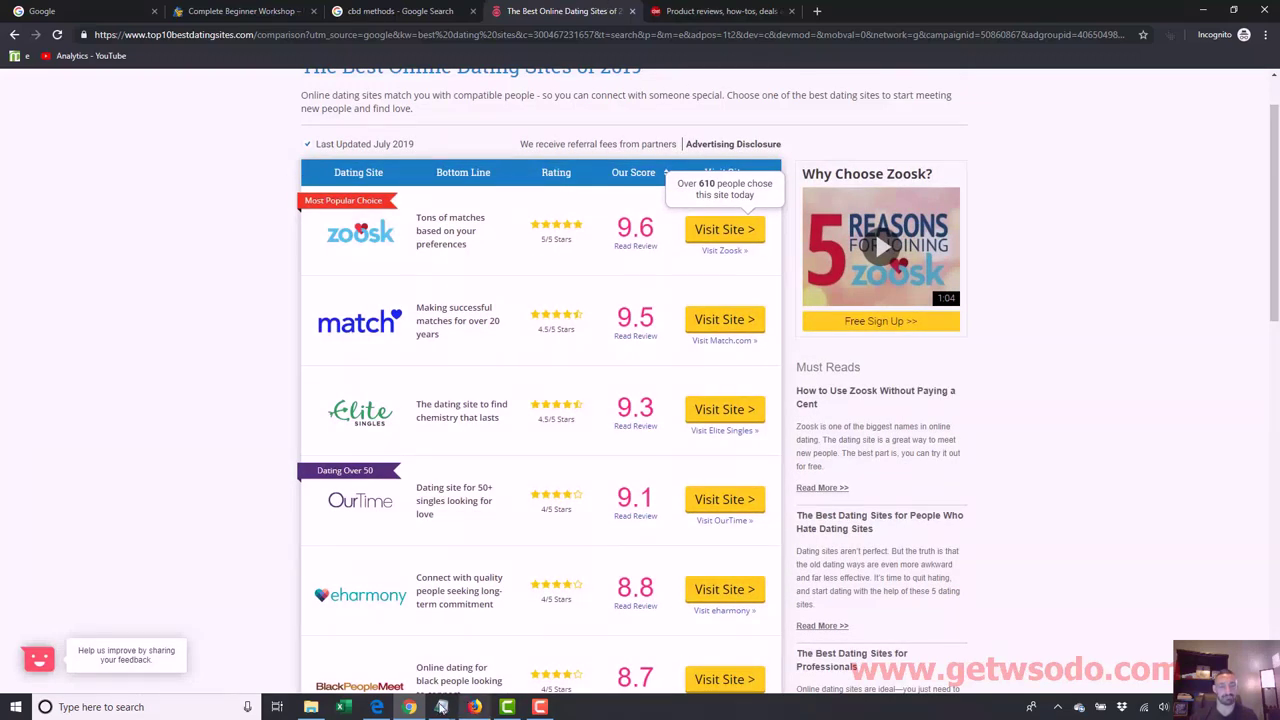
pyautogui.click(377, 707)
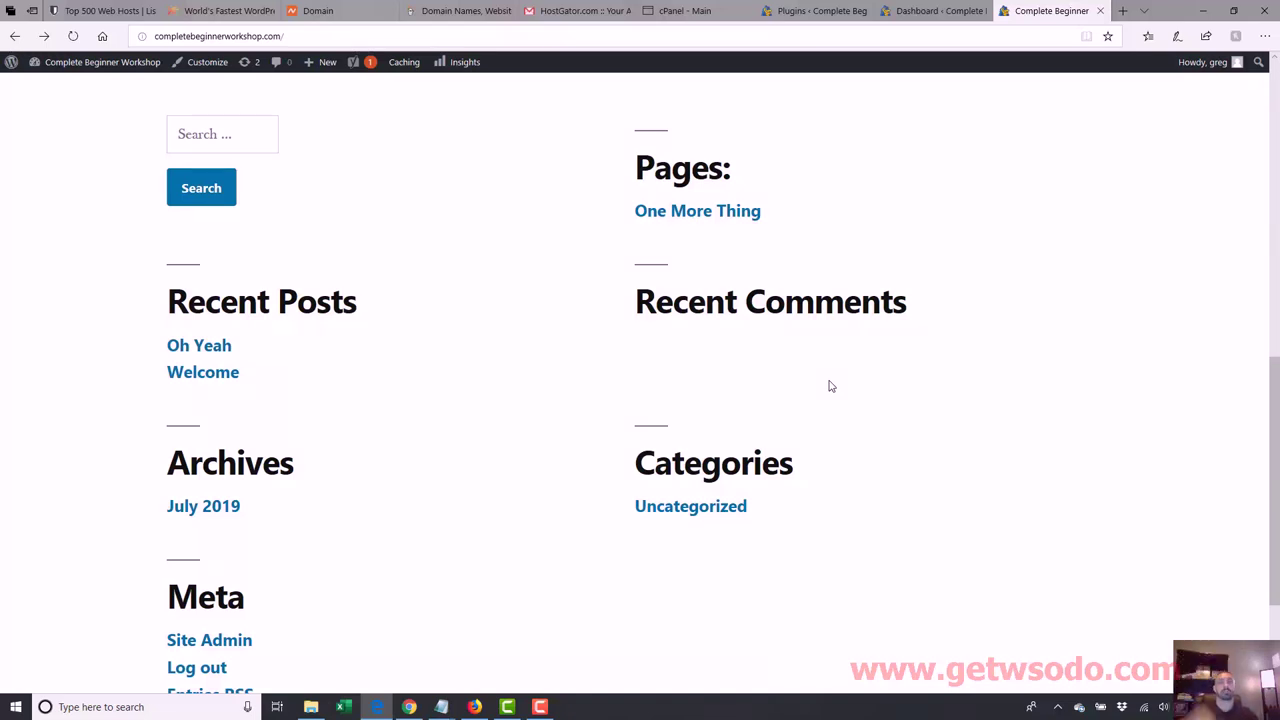
pyautogui.click(409, 707)
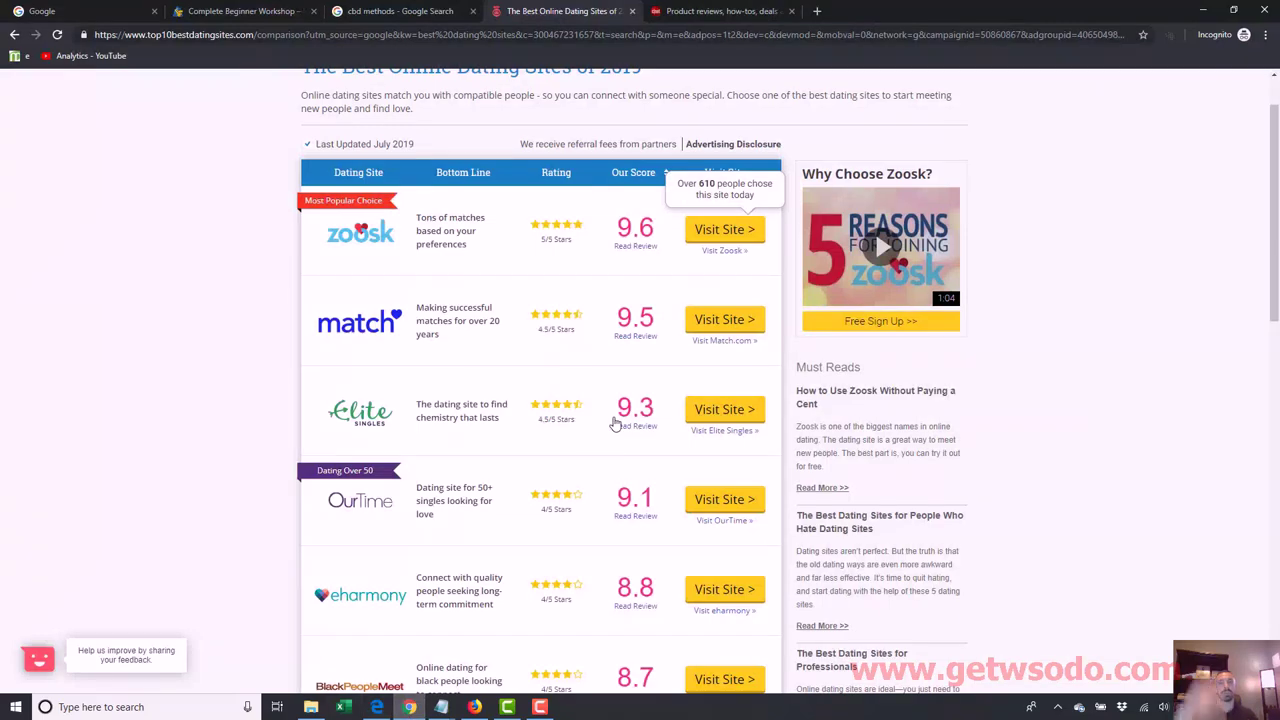
pyautogui.moveTo(1275, 213); pyautogui.dragTo(1277, 497)
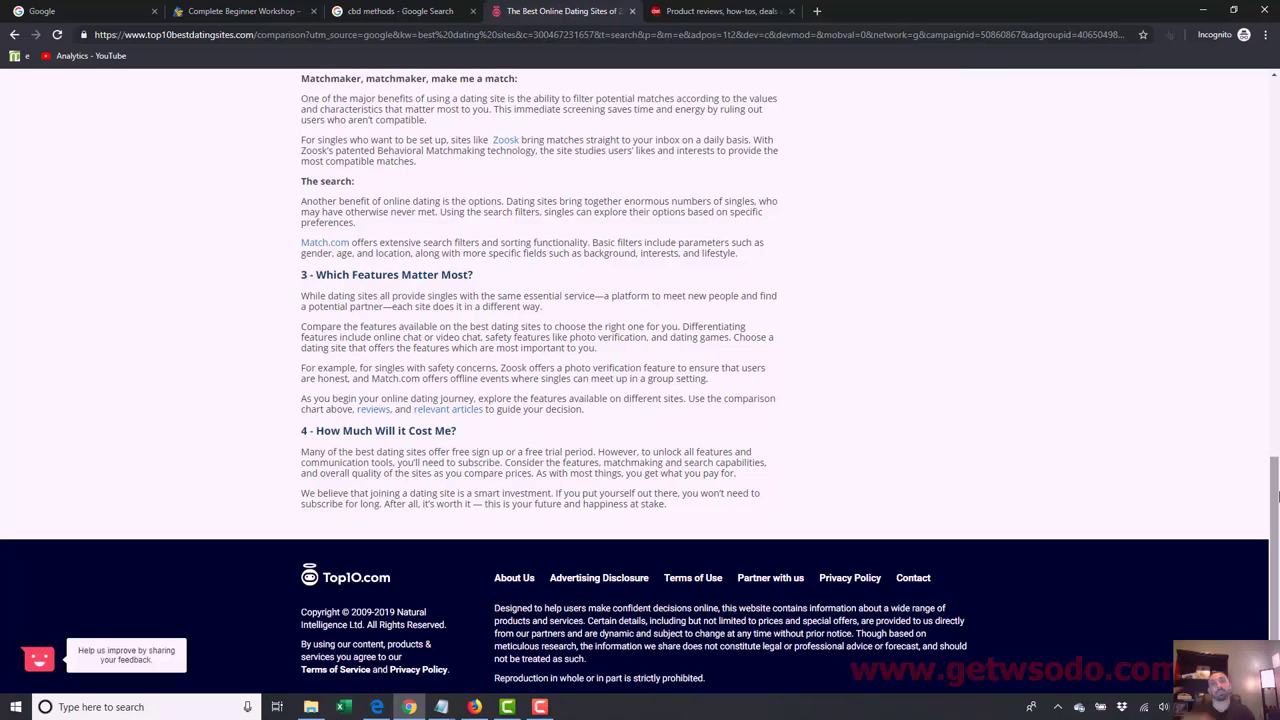
pyautogui.moveTo(1273, 533); pyautogui.dragTo(1277, 153)
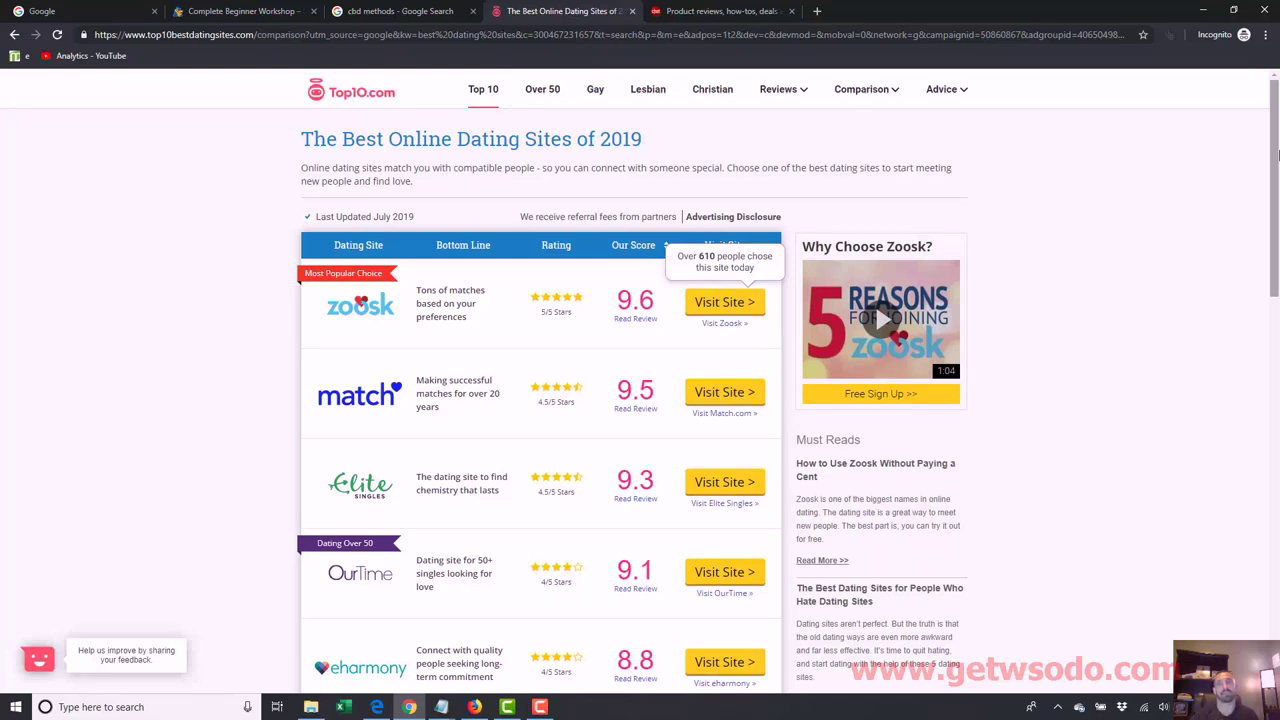
pyautogui.moveTo(1277, 155); pyautogui.dragTo(1277, 159)
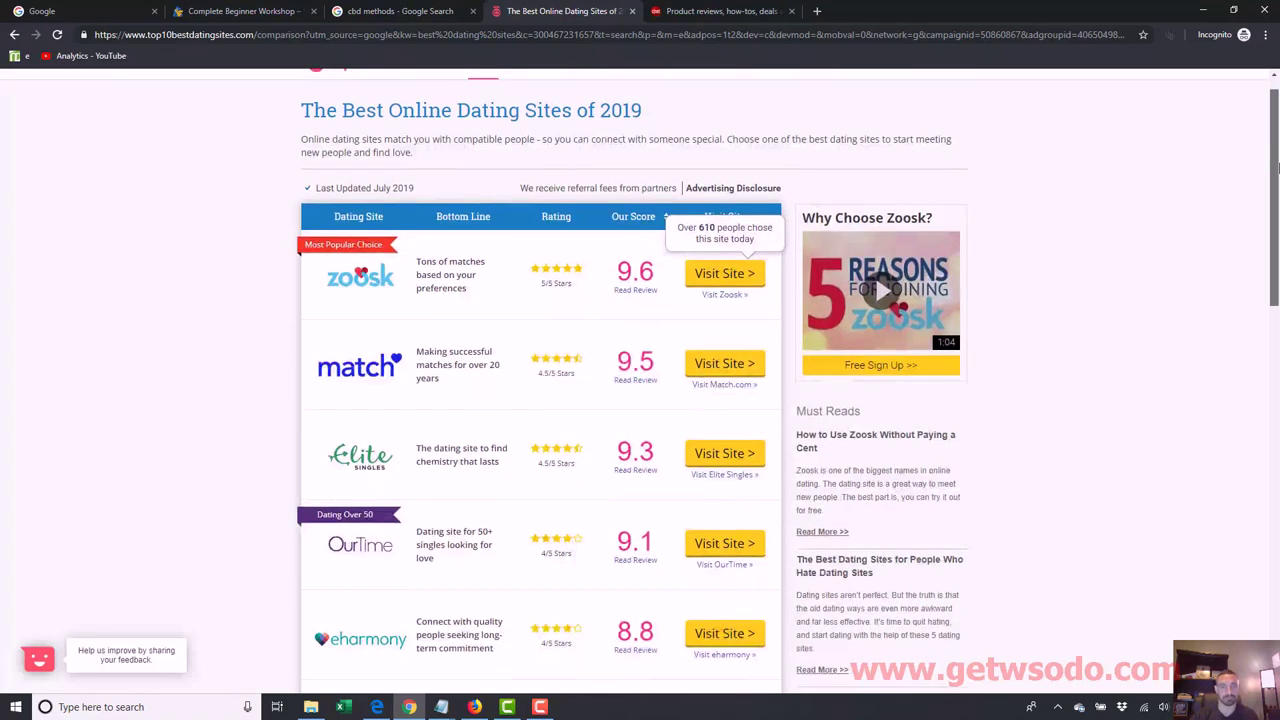
# Step: Switch to Edge, list all posts in the WordPress admin and move the Oh Yeah and Welcome posts to the trash
pyautogui.click(377, 707)
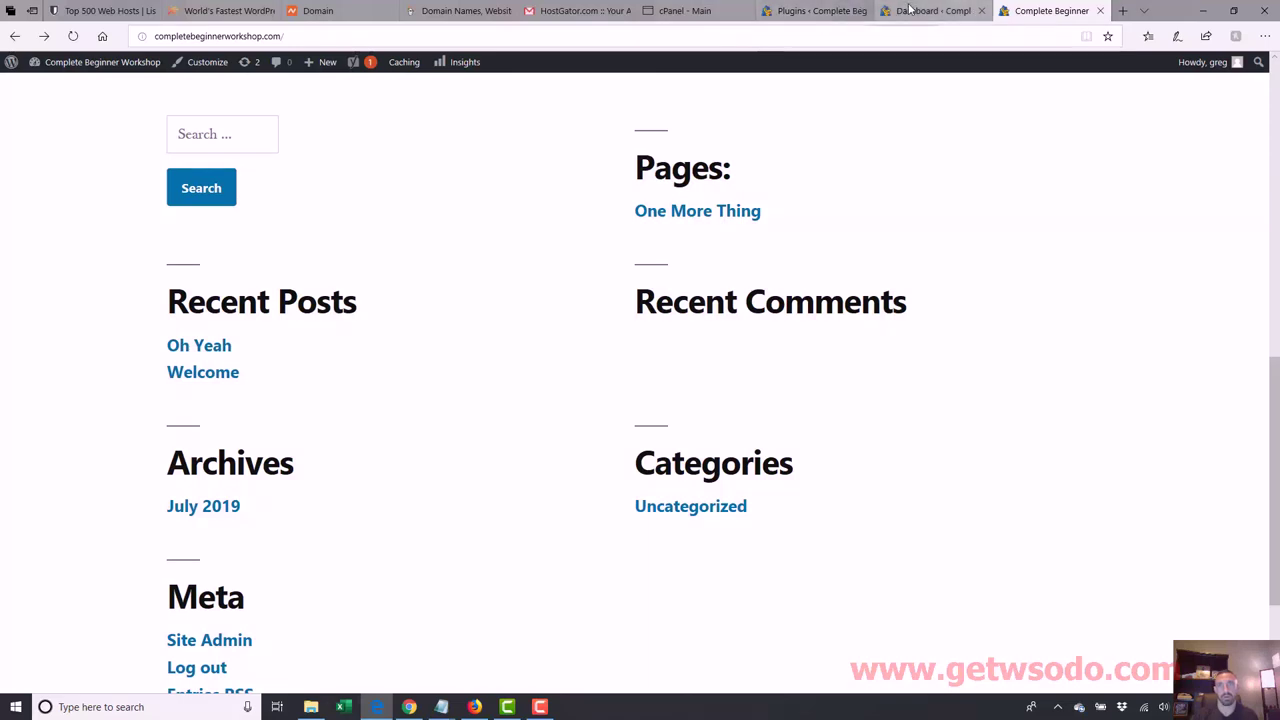
pyautogui.hotkey('ctrl', 'shift', 'Tab')
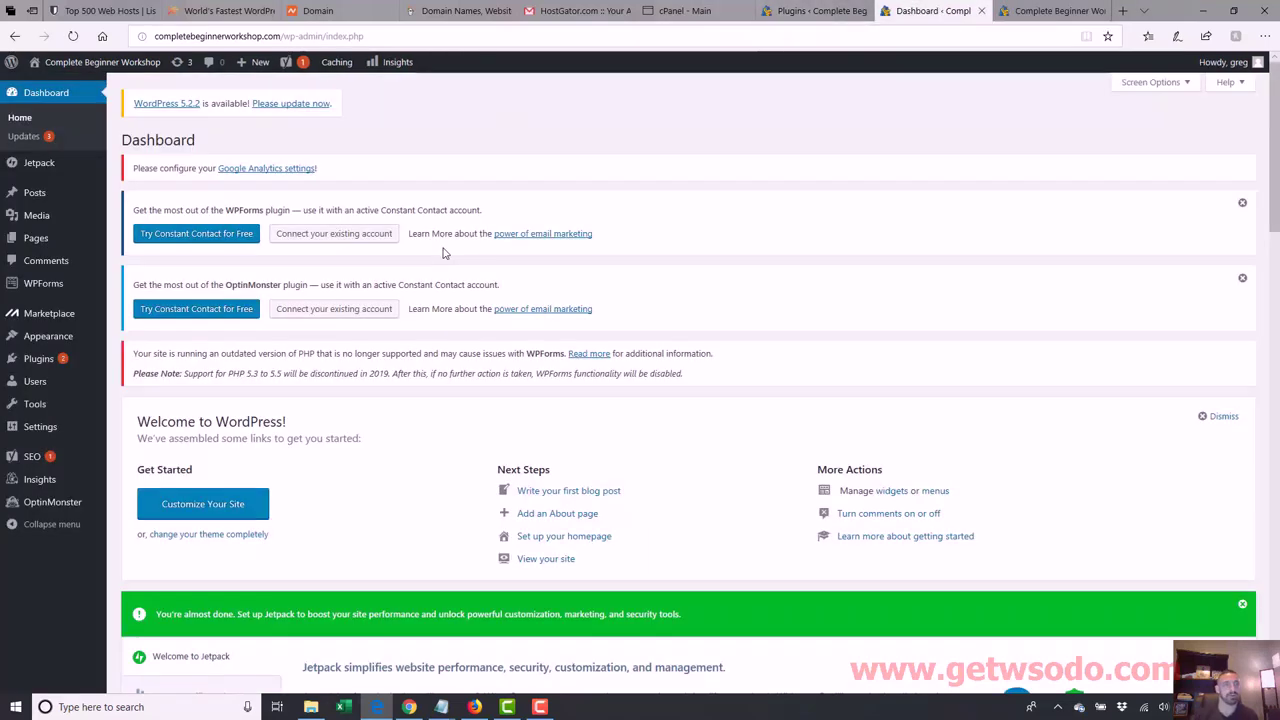
pyautogui.moveTo(61, 188)
pyautogui.click(121, 195)
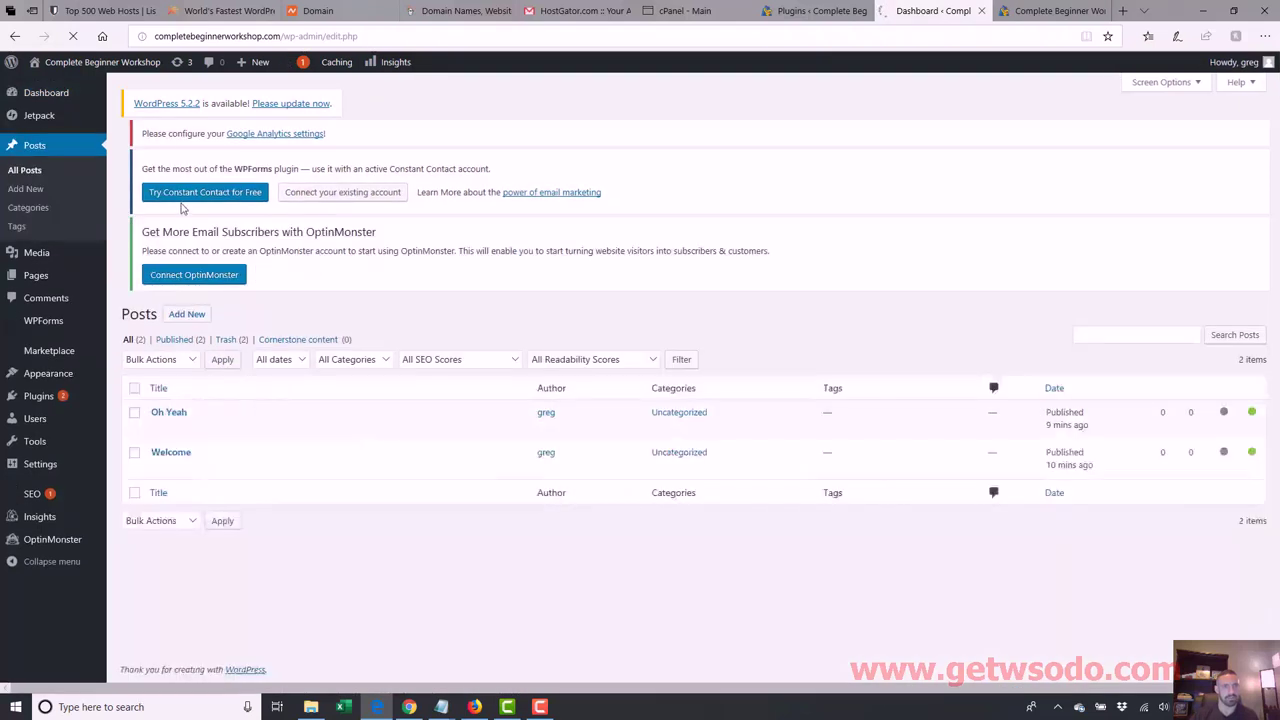
pyautogui.click(228, 452)
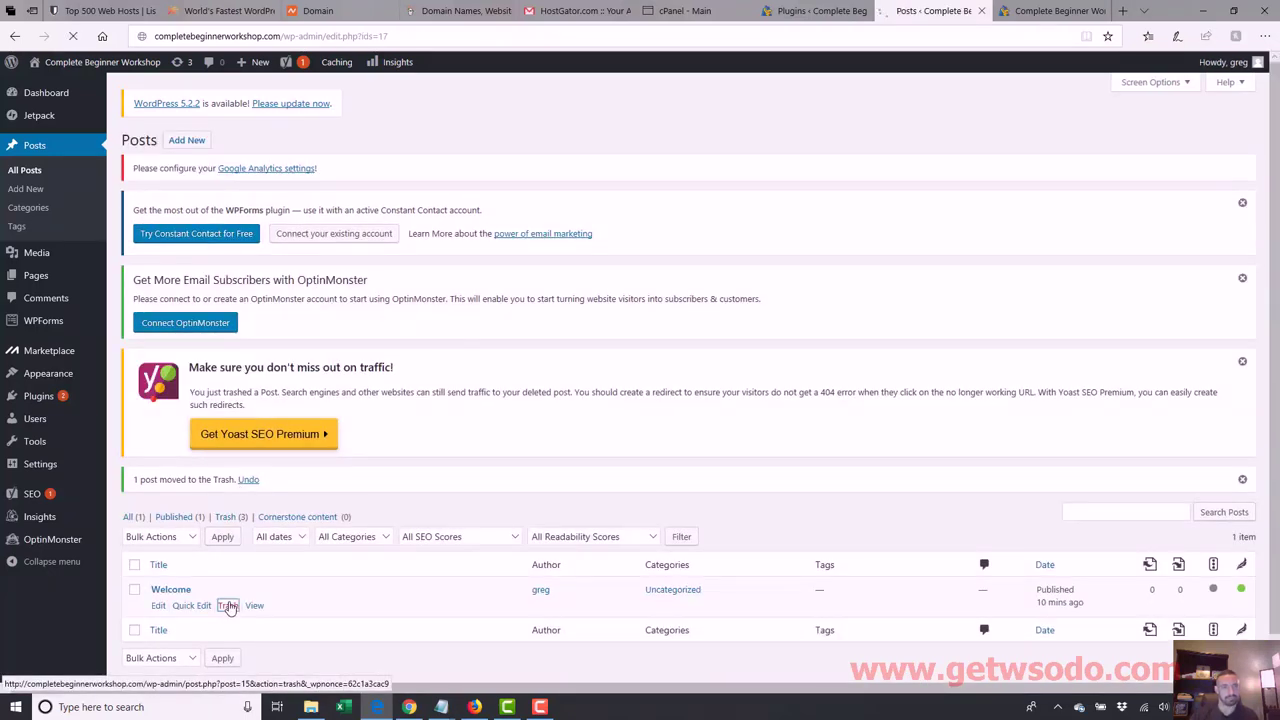
pyautogui.click(228, 606)
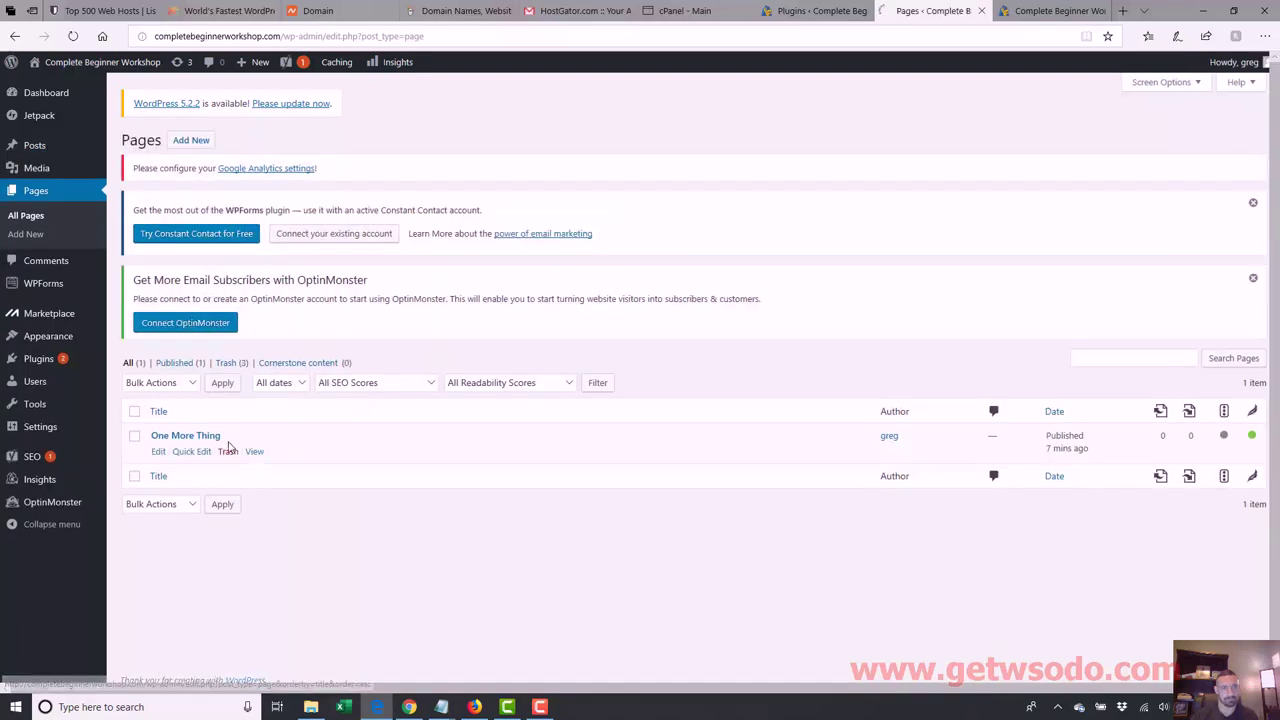
# Step: Move the One More Thing page to the trash, and reload the live home page to check its content
pyautogui.click(229, 453)
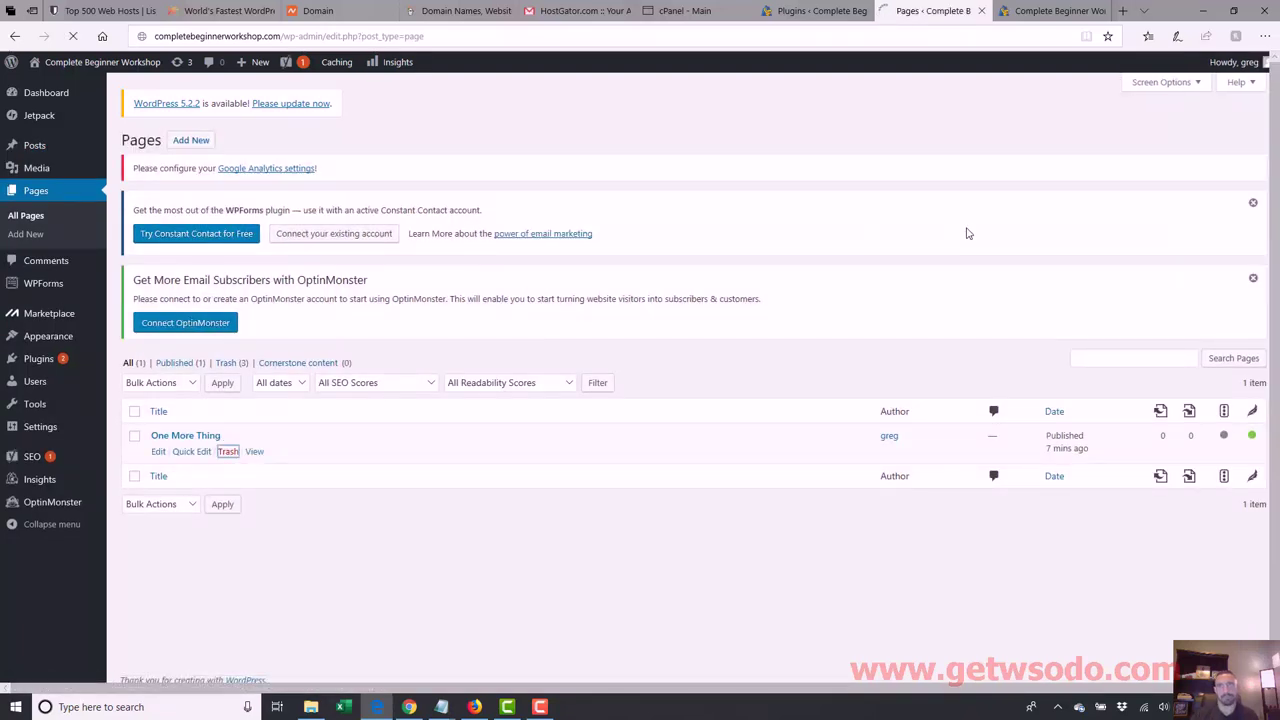
pyautogui.click(1060, 10)
pyautogui.press('Return')
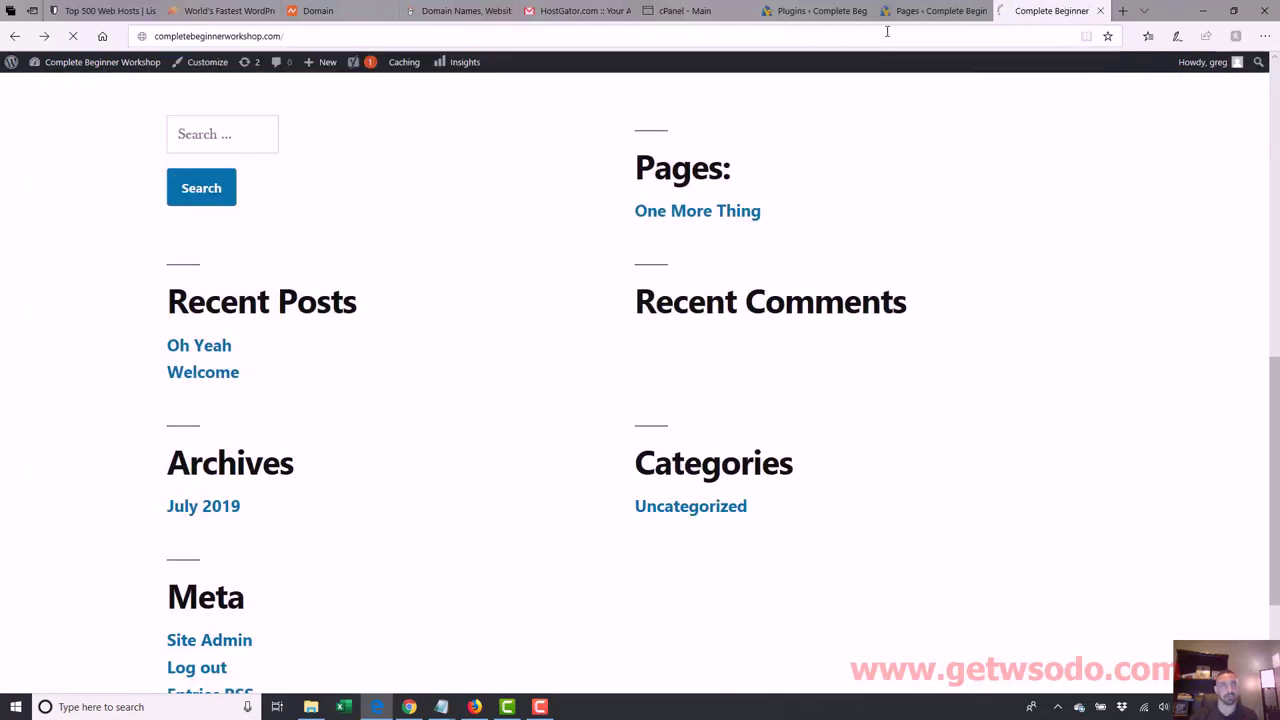
pyautogui.moveTo(1277, 320); pyautogui.dragTo(1271, 534)
pyautogui.click(1277, 193)
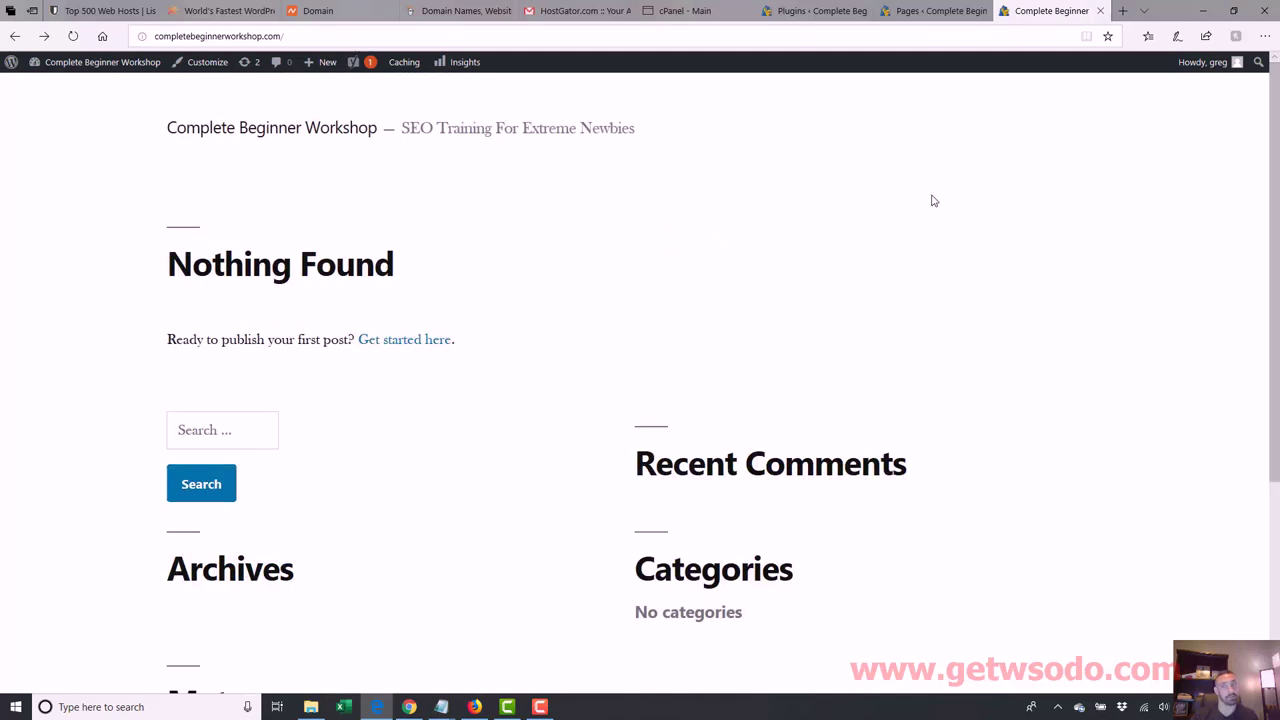
# Step: Open the list of all posts in WordPress, and close the Zoosk pop-up on the Top10 page in Chrome
pyautogui.click(940, 11)
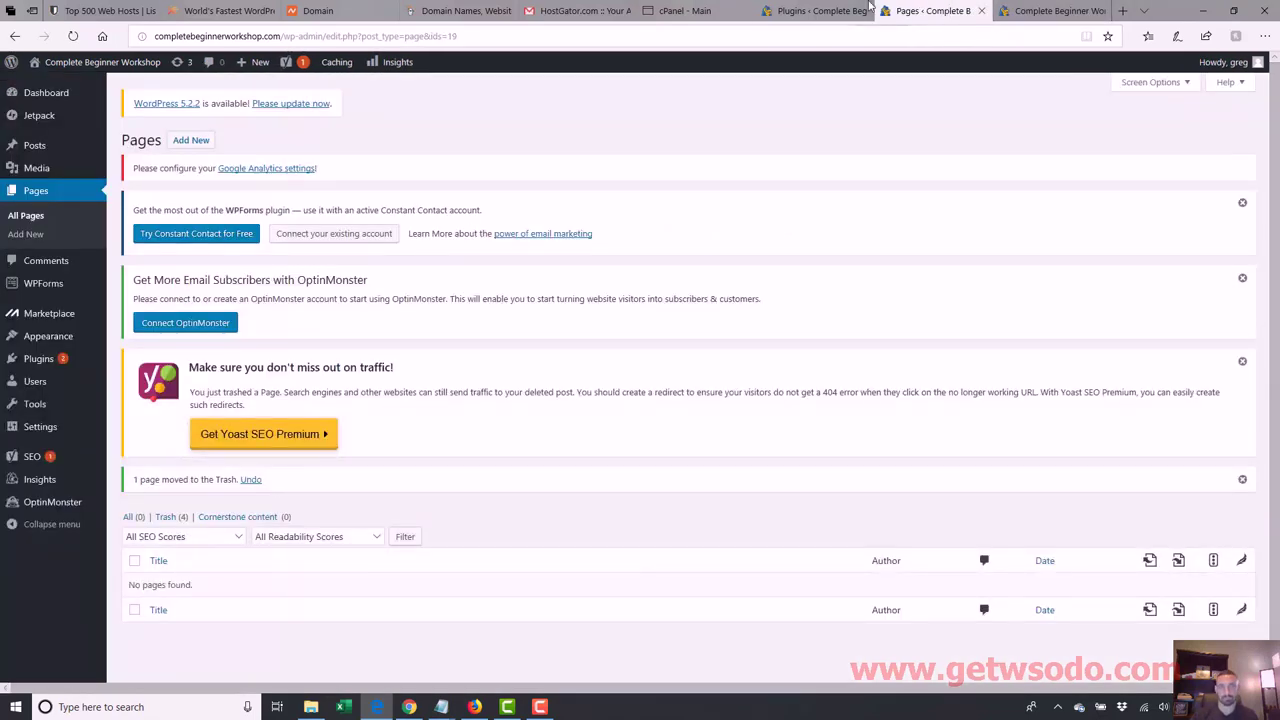
pyautogui.moveTo(70, 150)
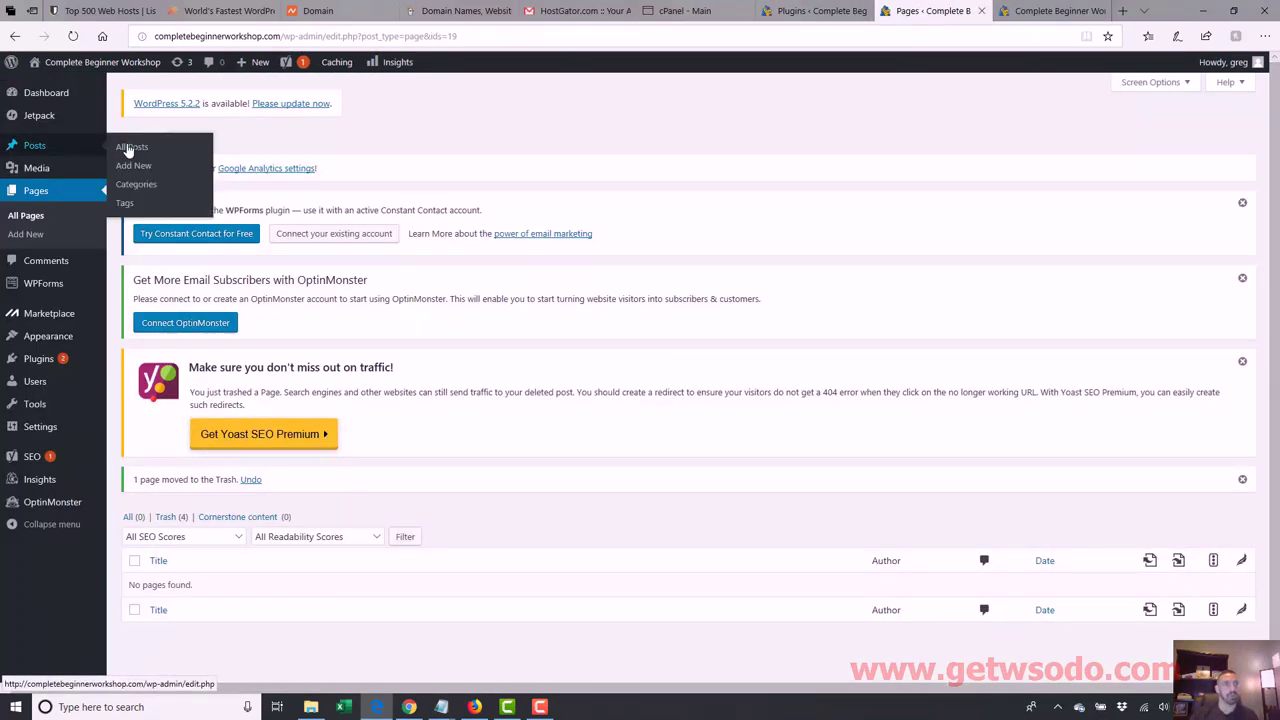
pyautogui.click(411, 707)
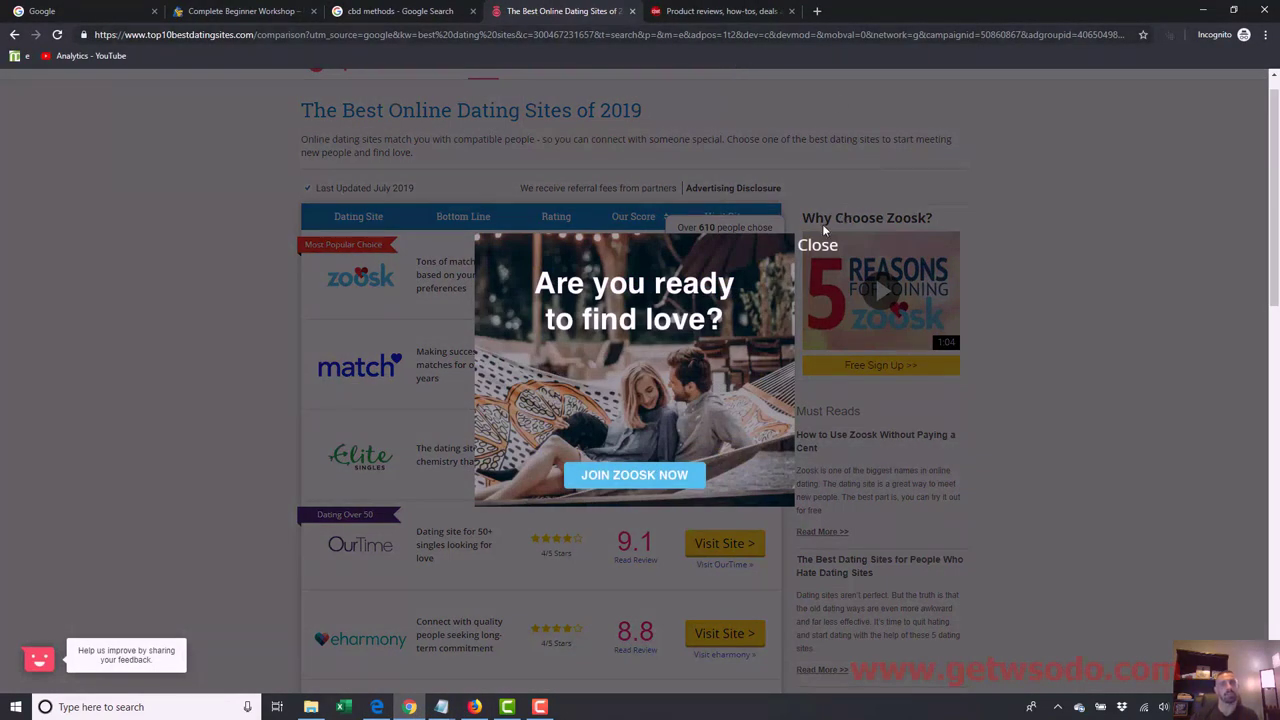
pyautogui.click(820, 240)
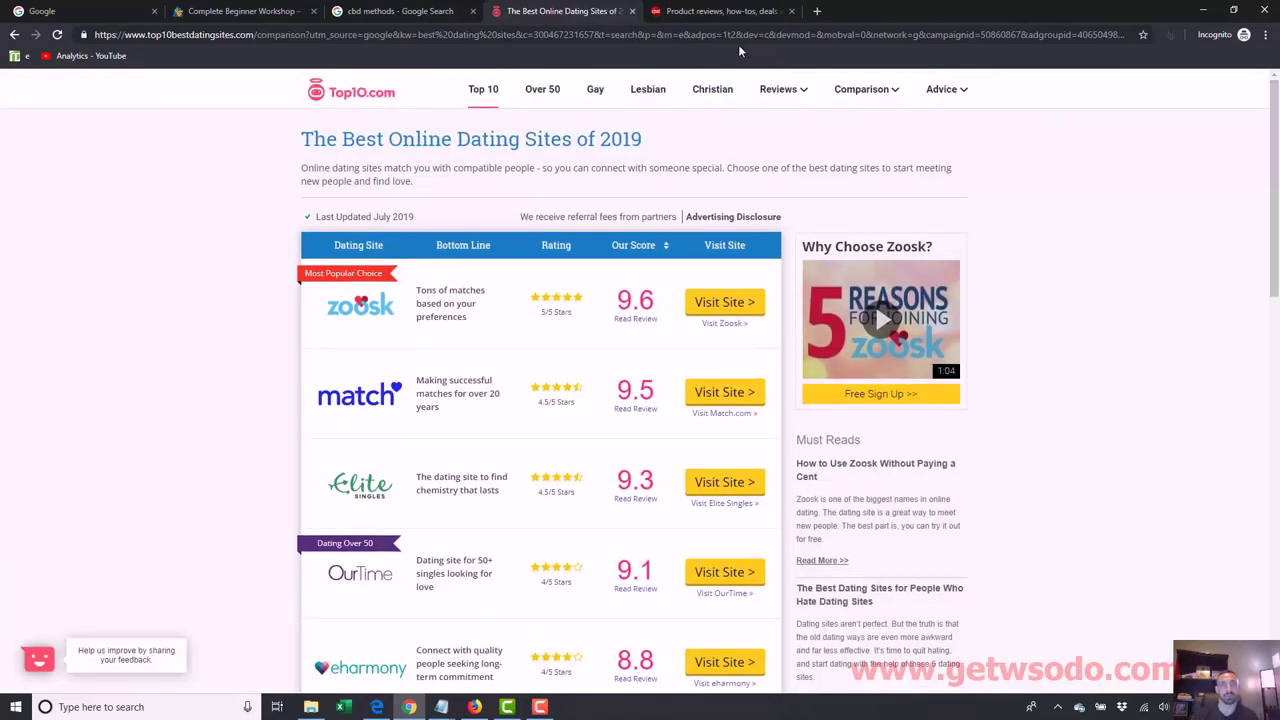
# Step: Switch back to Edge and start a new WordPress post
pyautogui.click(376, 707)
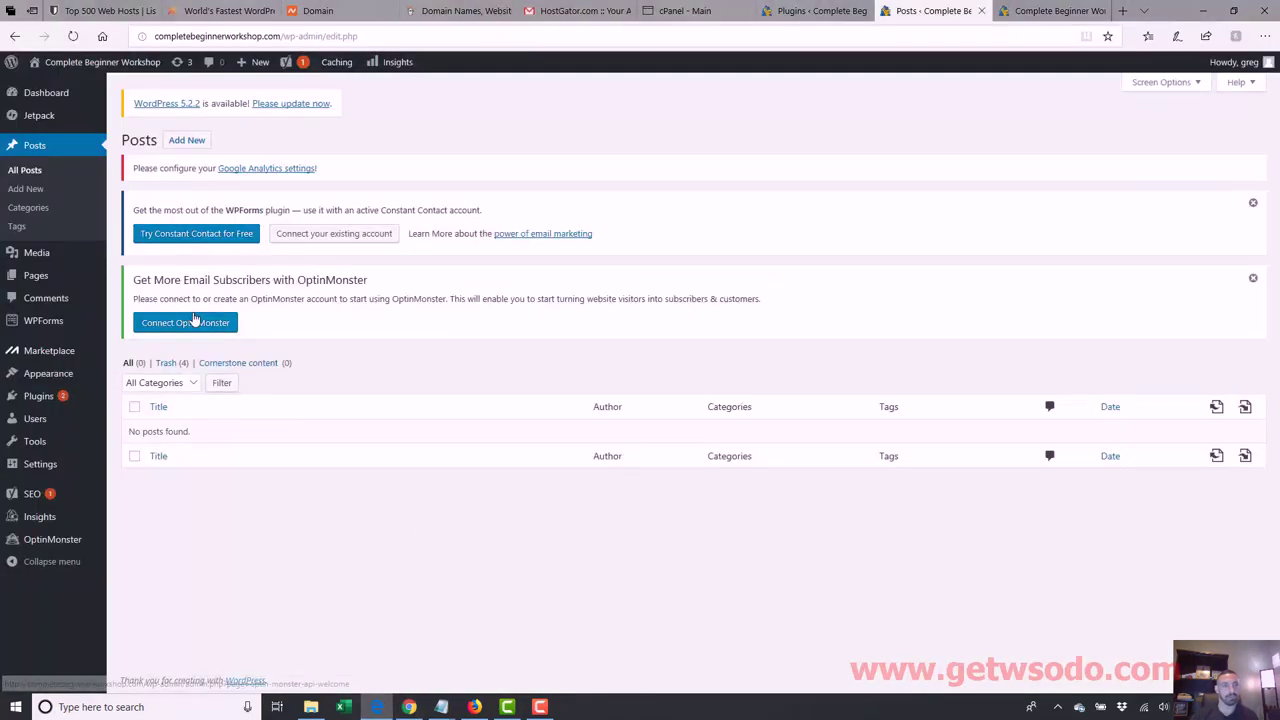
pyautogui.click(40, 192)
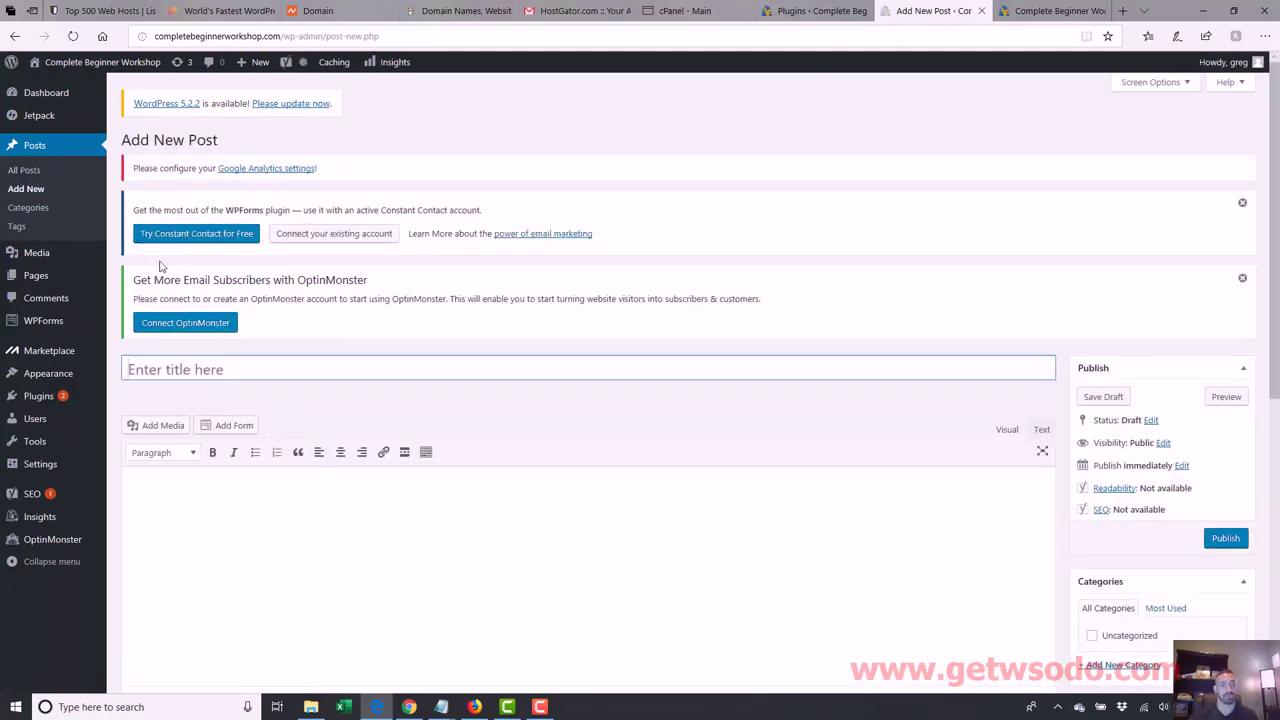
# Step: Title the new post Homepage and start its body with "Right here is going to be all my homepage content"
pyautogui.write('Homepage')
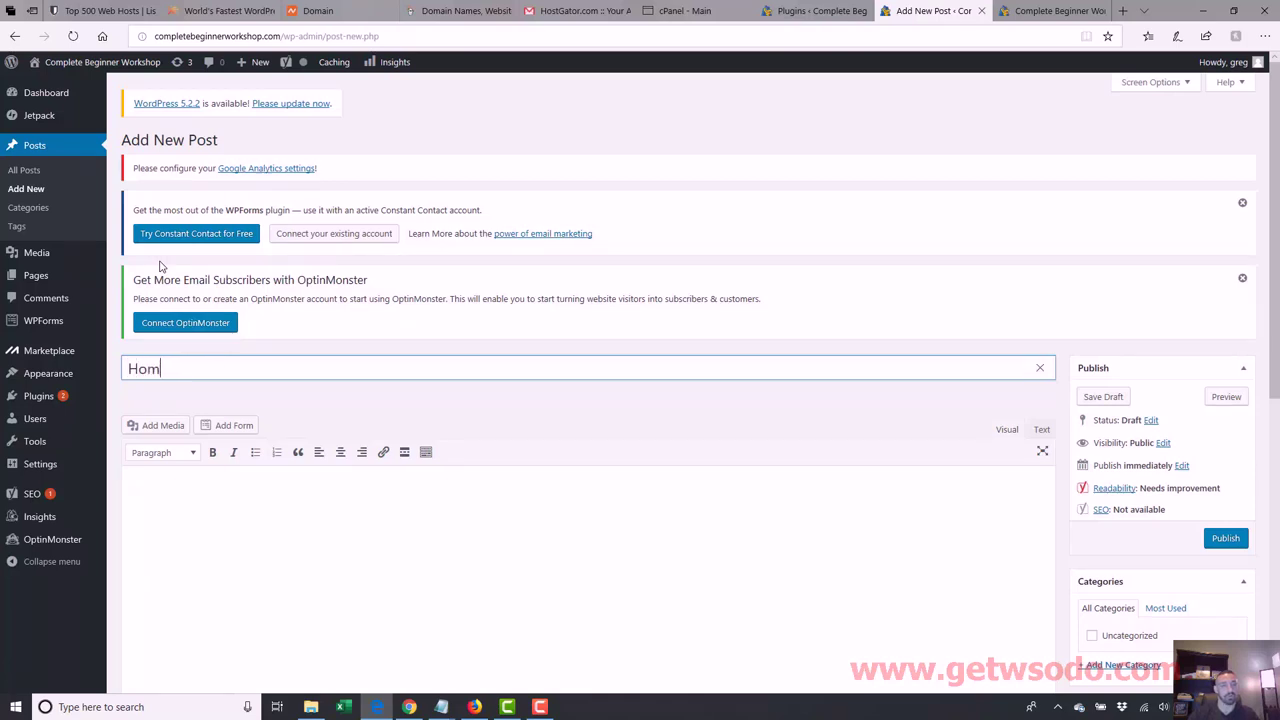
pyautogui.click(213, 511)
pyautogui.write('Right ho')
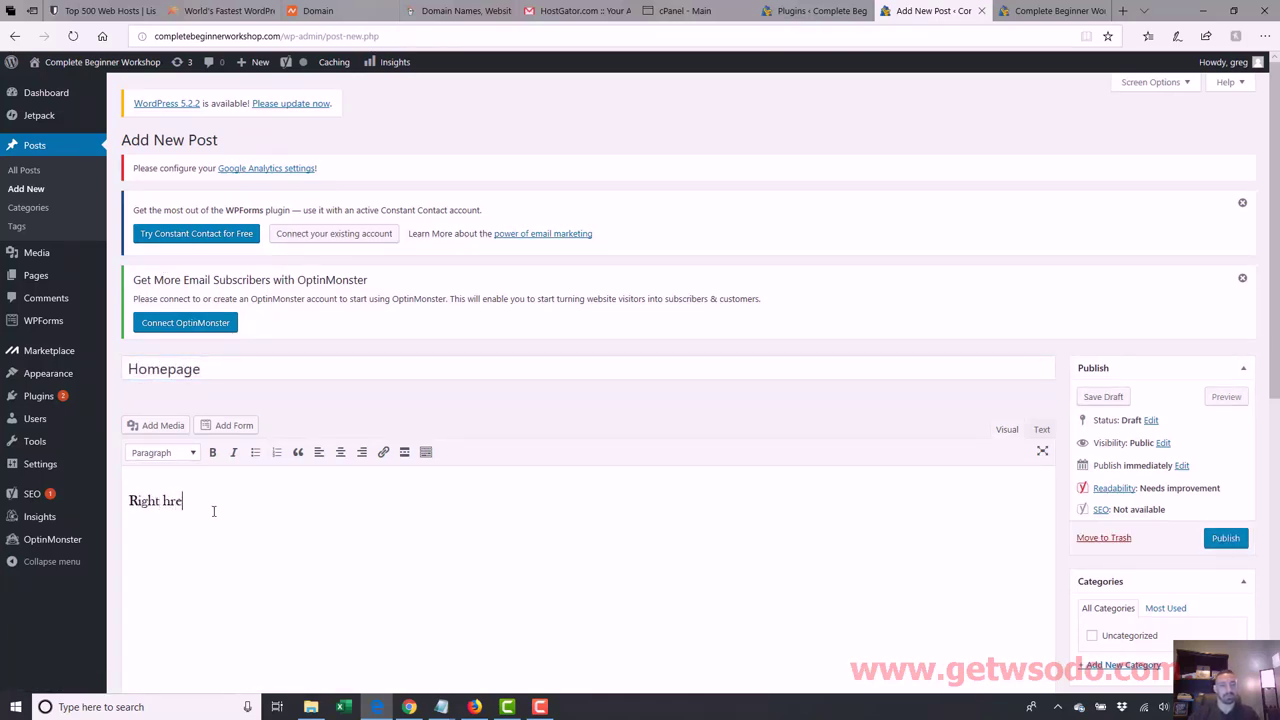
pyautogui.press('BackSpace')
pyautogui.write('ere')
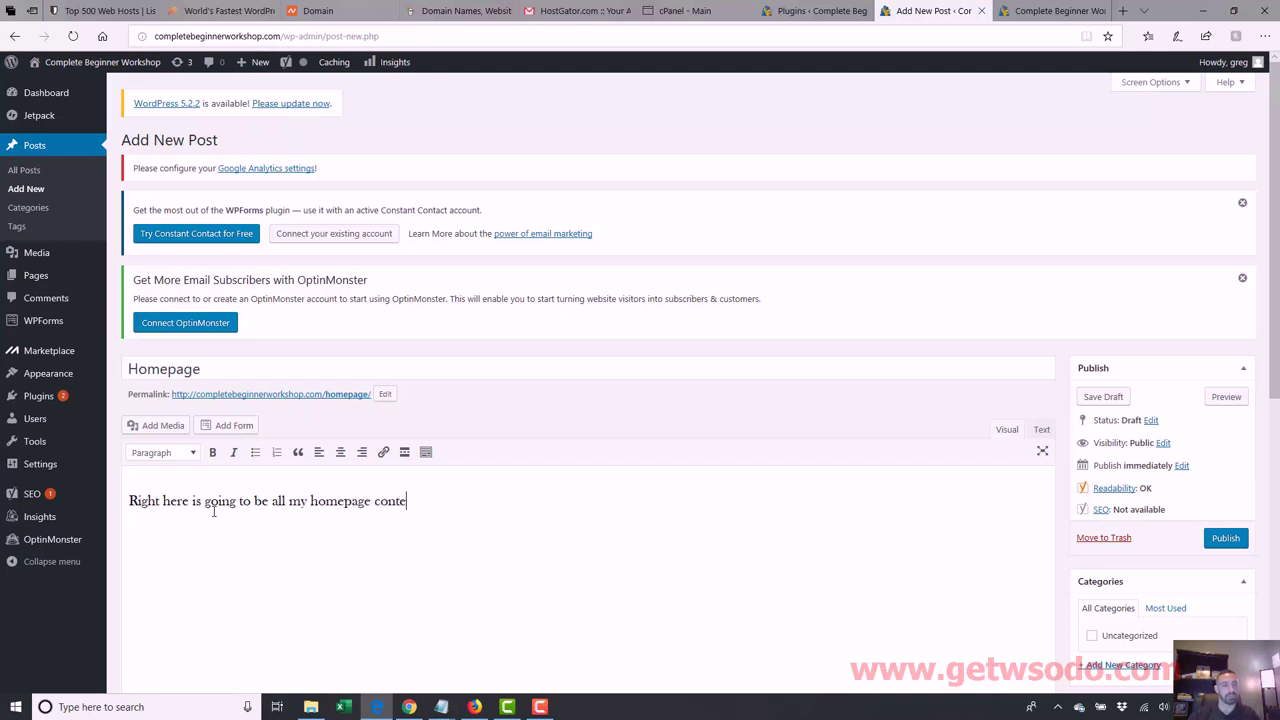
# Step: Fill the rest of the Homepage post's body with many short lines of placeholder text and publish the post
pyautogui.write('dsf sdf sdf sdf gdsfgdafg adfg dsf gda fg')
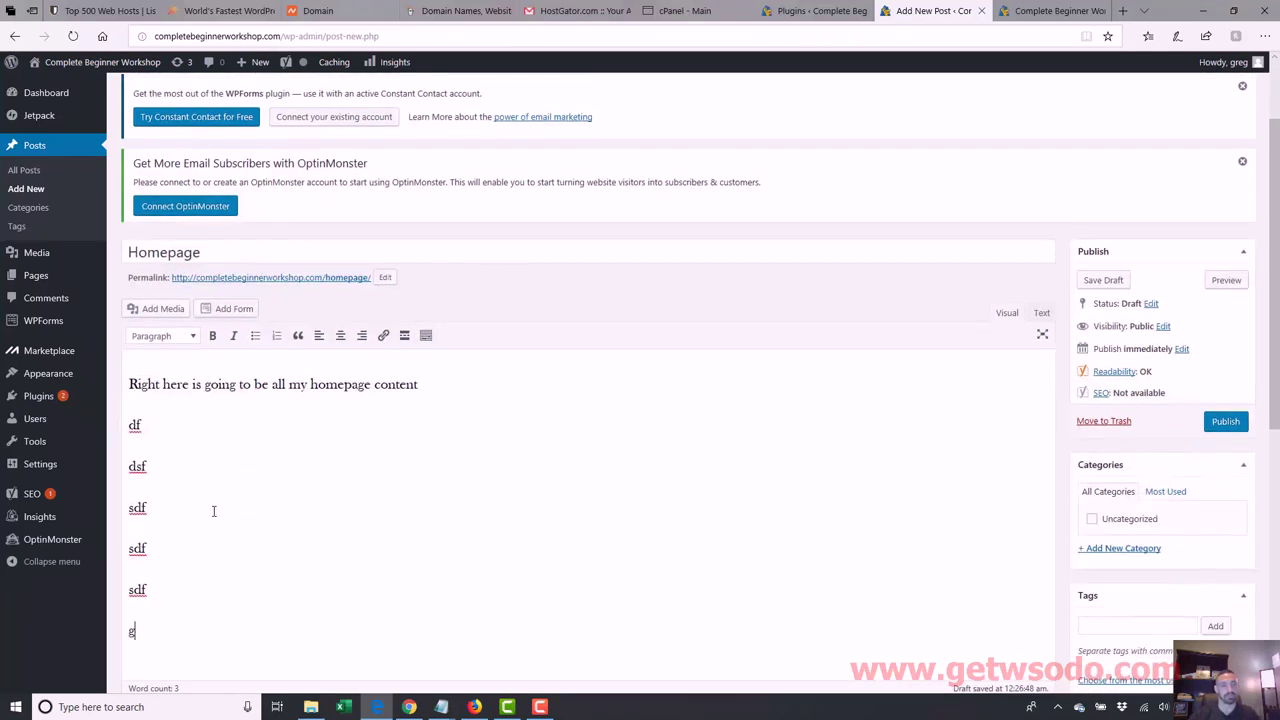
pyautogui.write(' adfg adfg dafg dfg dfgdf gds fg sdf')
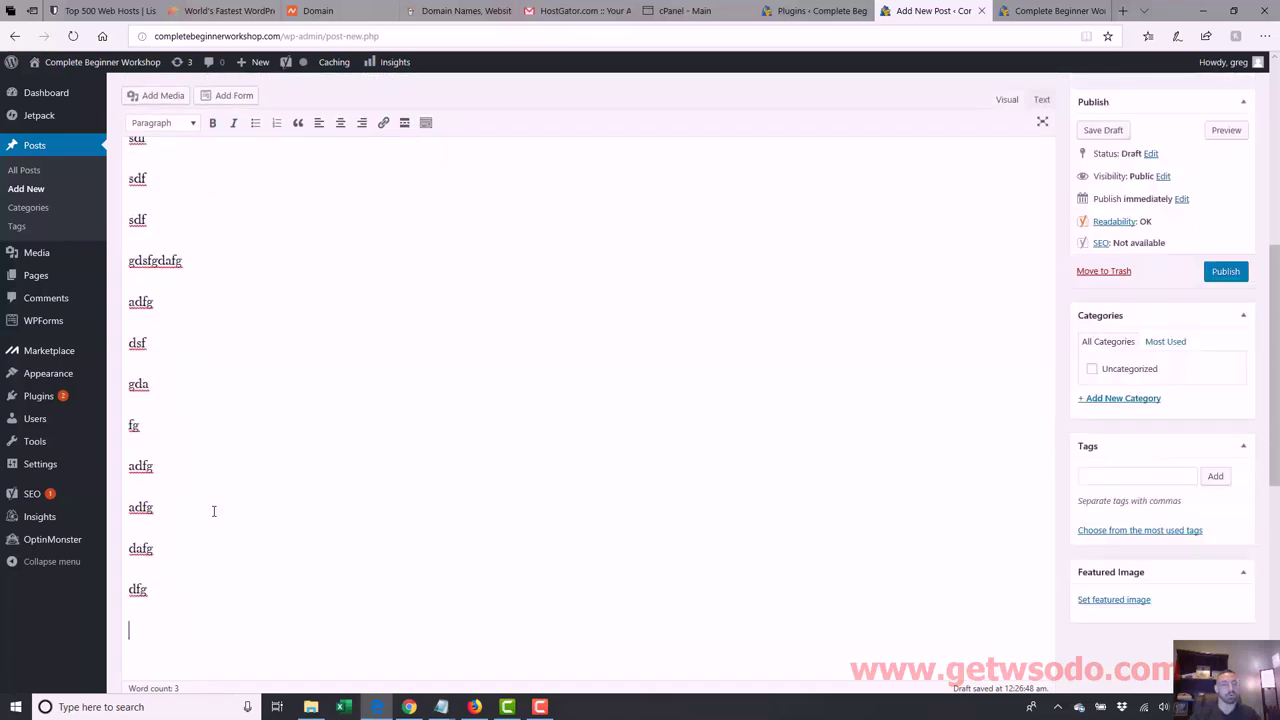
pyautogui.write('g')
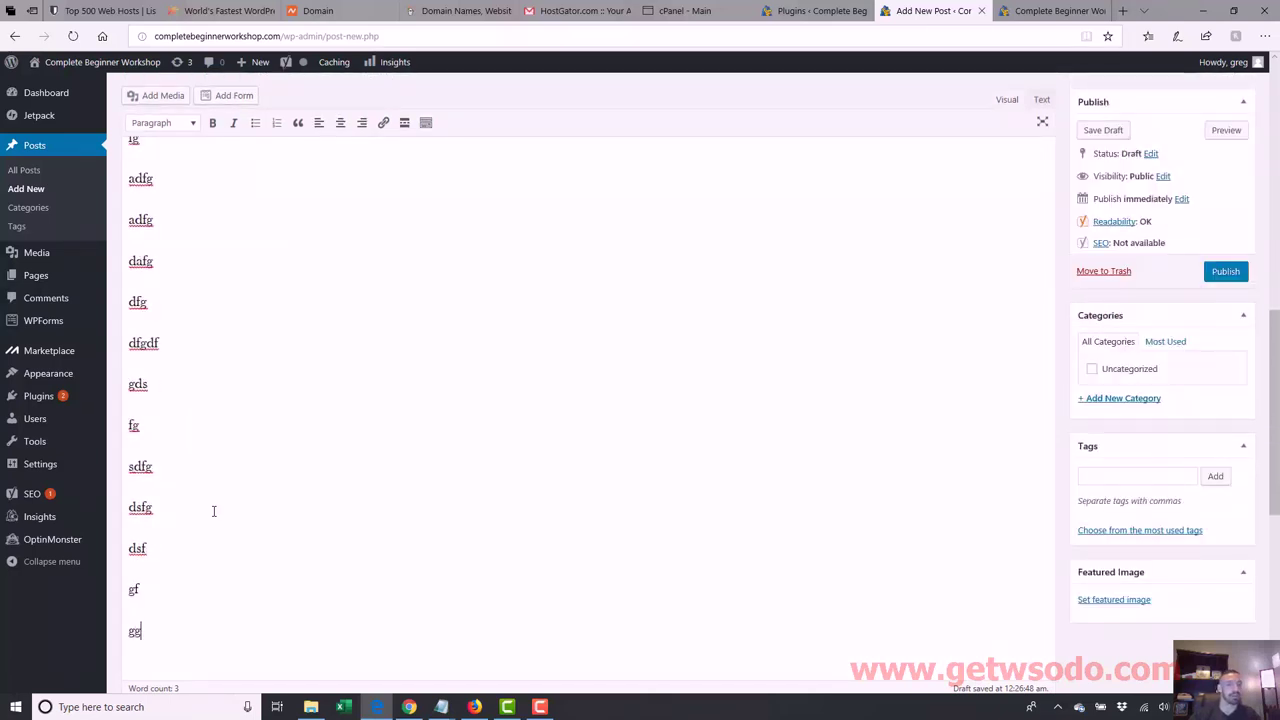
pyautogui.write(' dsfg dsf gf ggg g fdg df gd fgsd fgd fg sdfg sdg ds g')
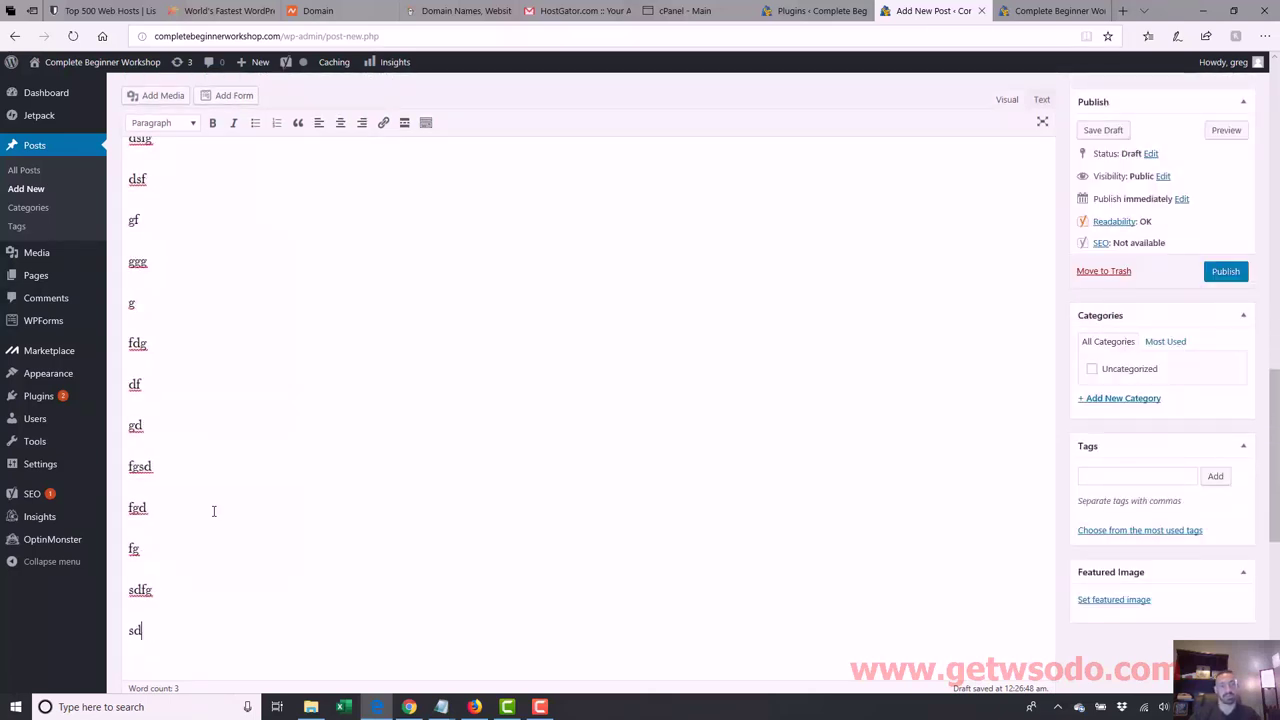
pyautogui.write('gggggggggggggggggggdf')
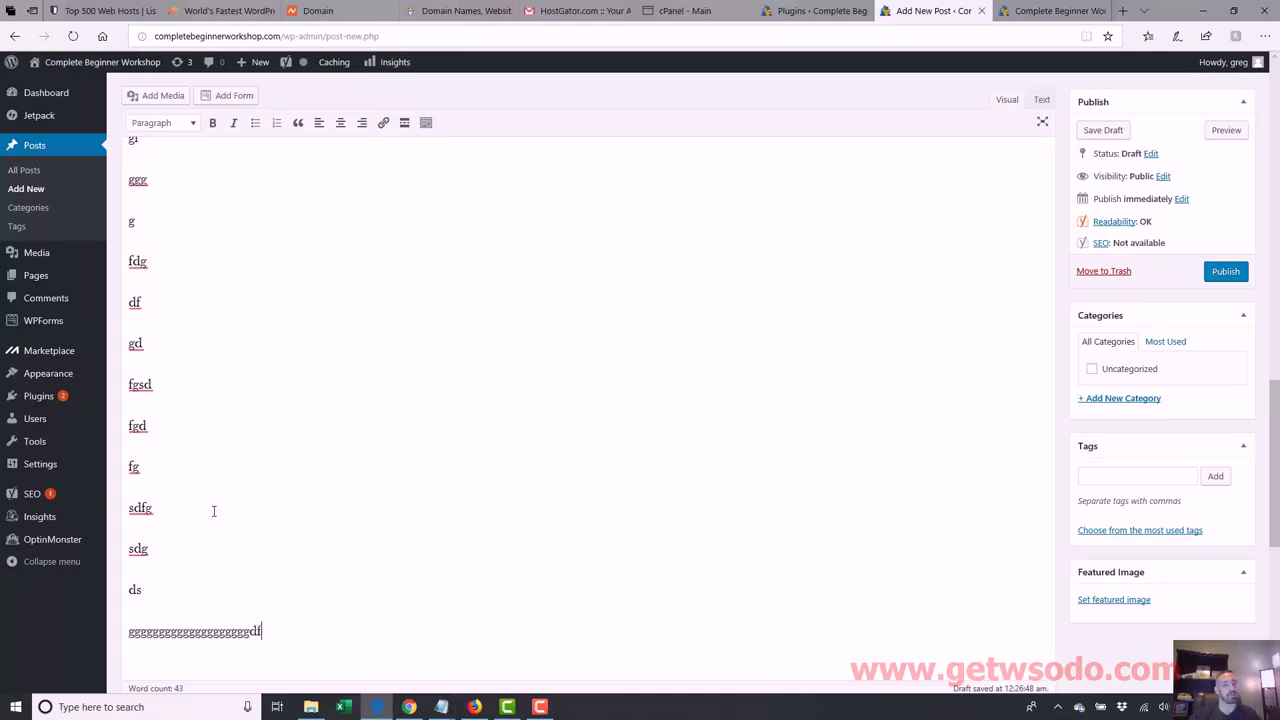
pyautogui.write('g   fdgdf gdsfgdfgd')
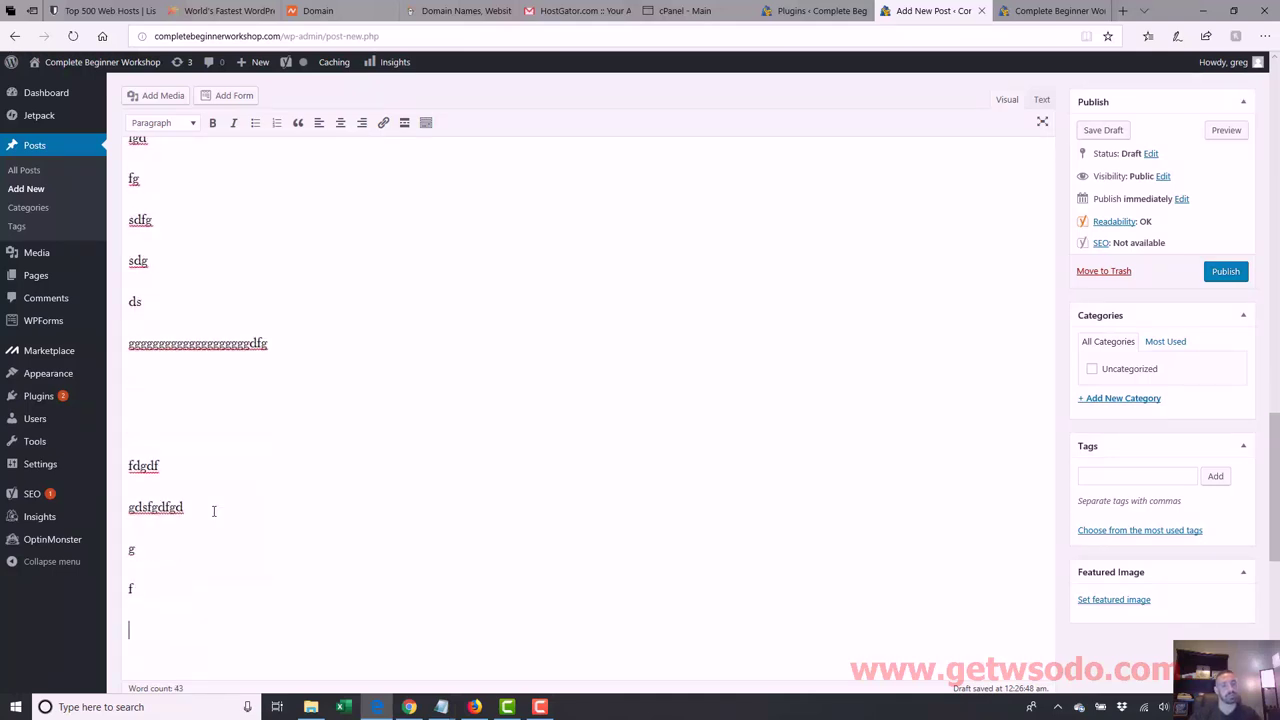
pyautogui.write(' g f g df gfgfgdfgdfg   dfgdfgdg')
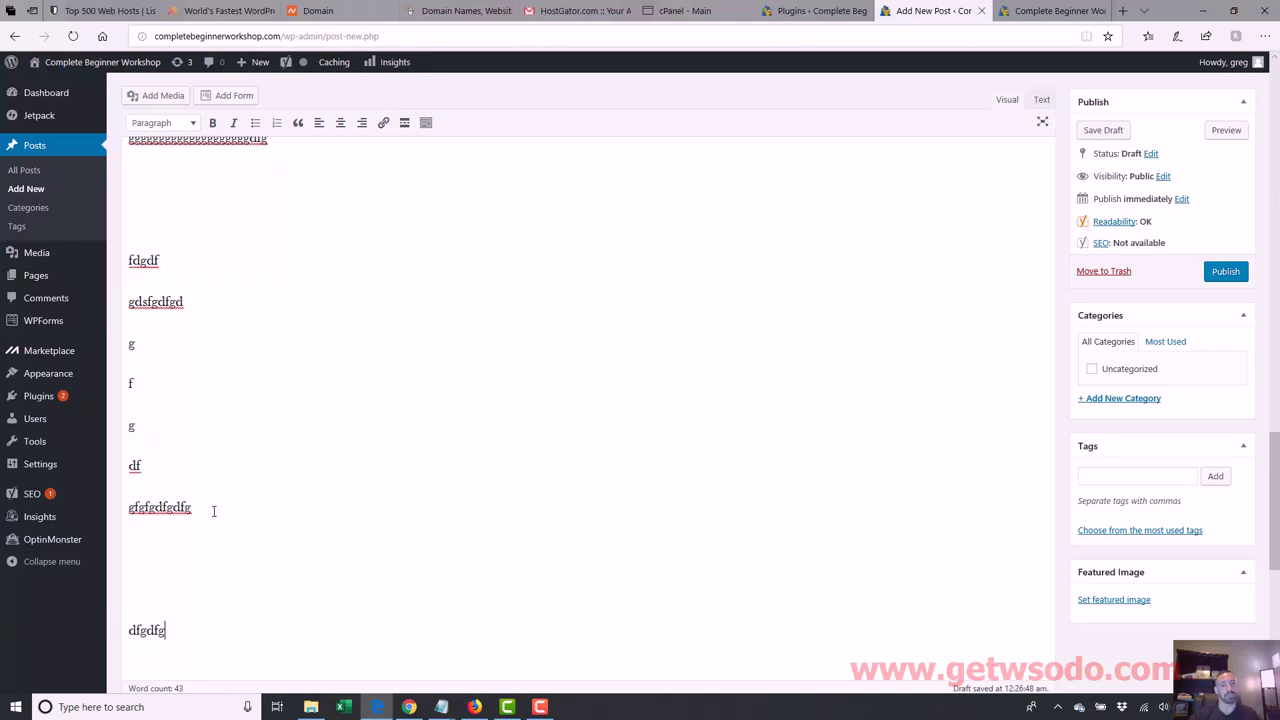
pyautogui.click(1237, 271)
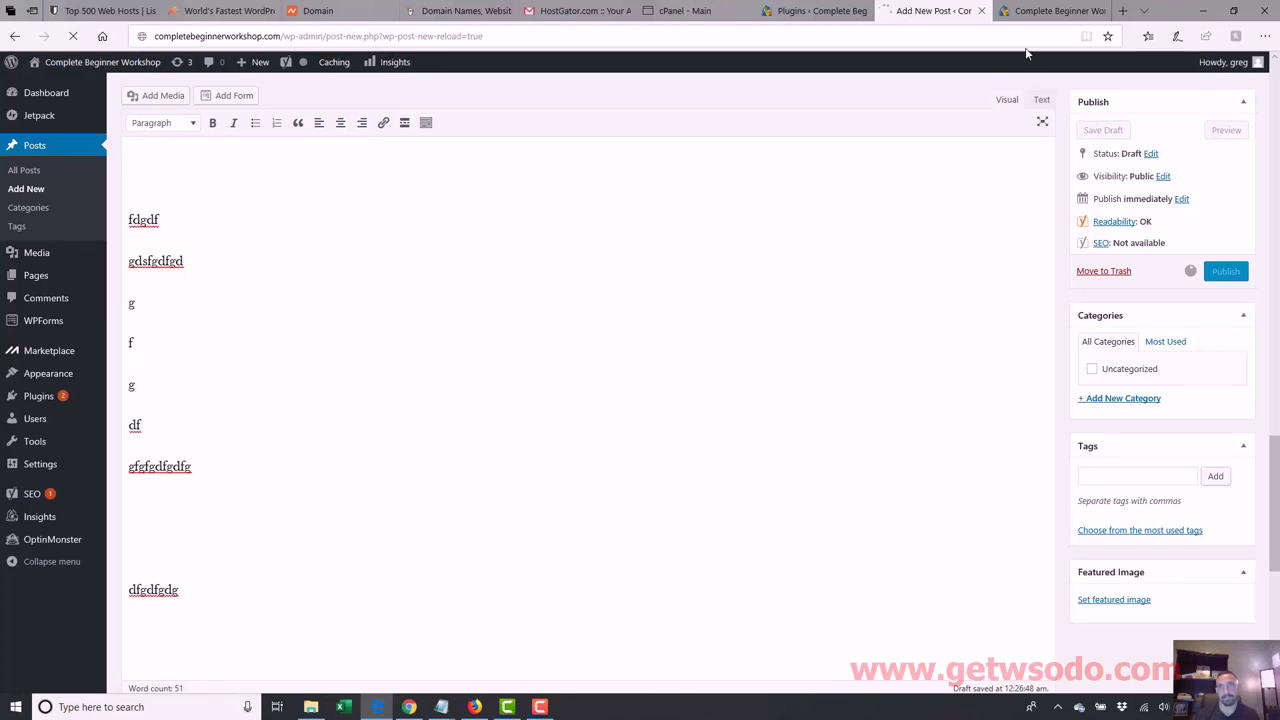
# Step: Reload the live completebeginnerworkshop.com home page and look through the published Homepage post down to the footer widgets
pyautogui.click(1065, 12)
pyautogui.click(789, 35)
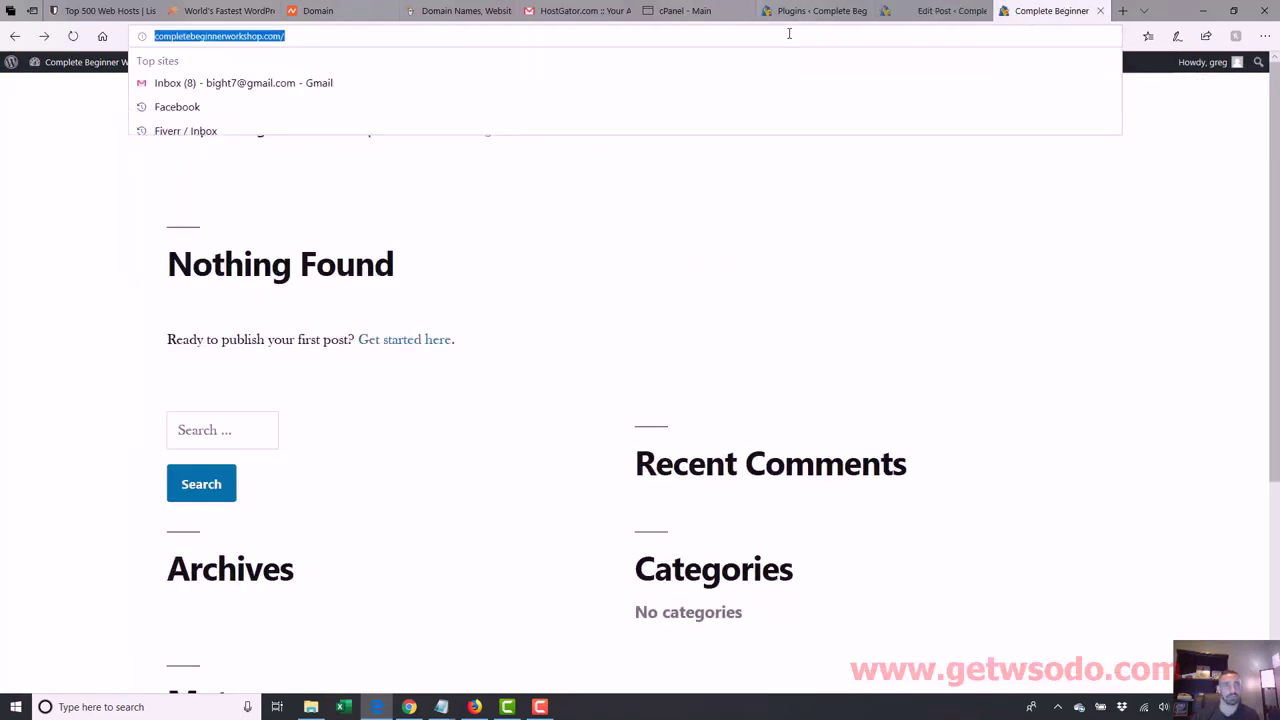
pyautogui.press('Return')
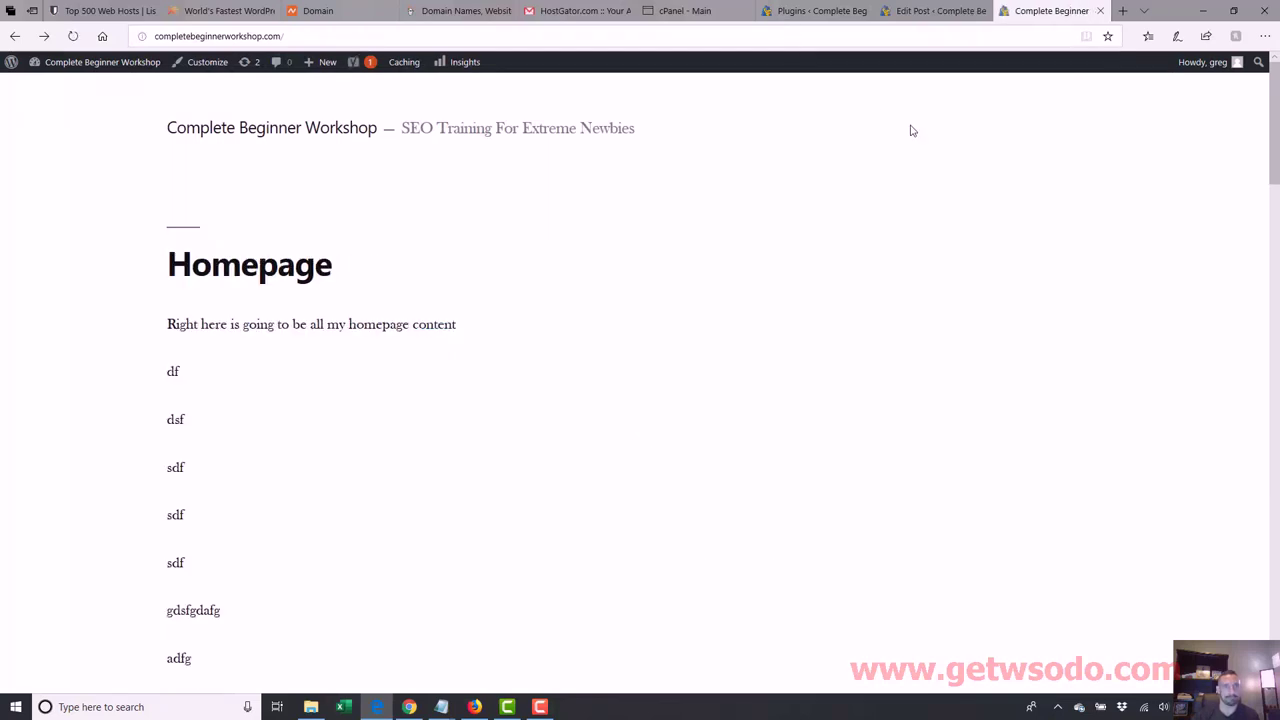
pyautogui.scroll(-10, 640, 380)
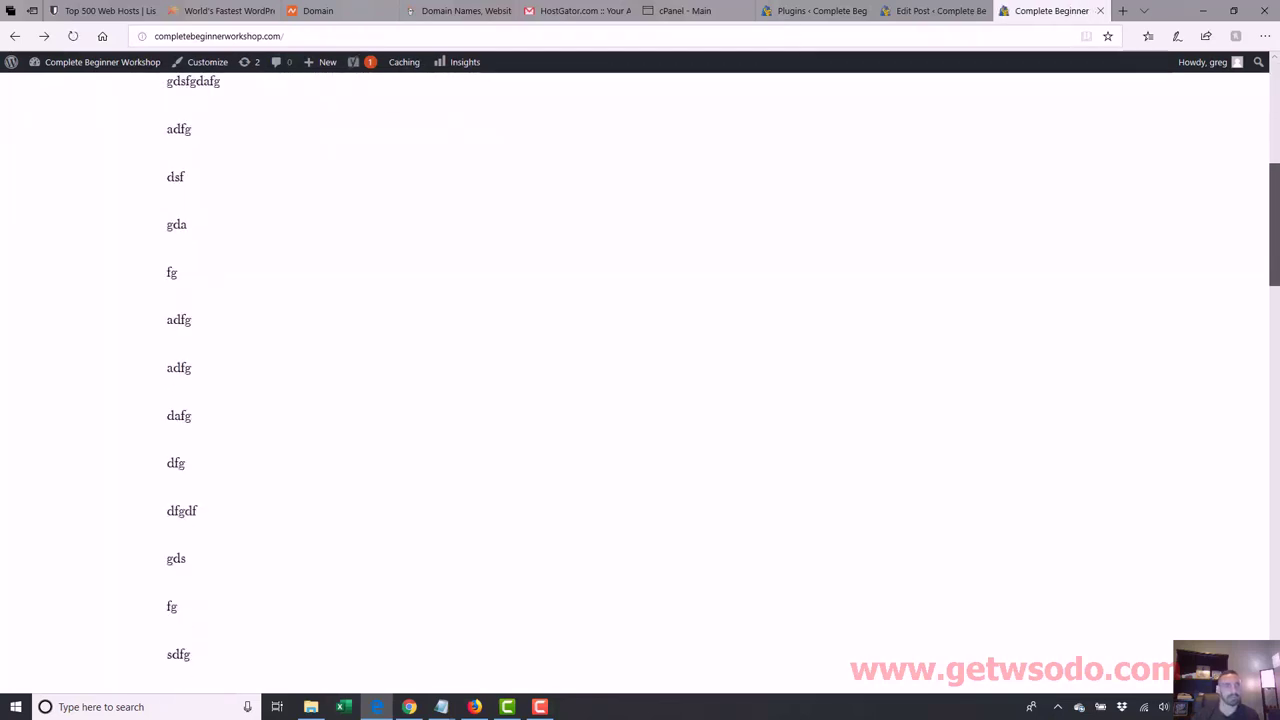
pyautogui.scroll(-15, 640, 380)
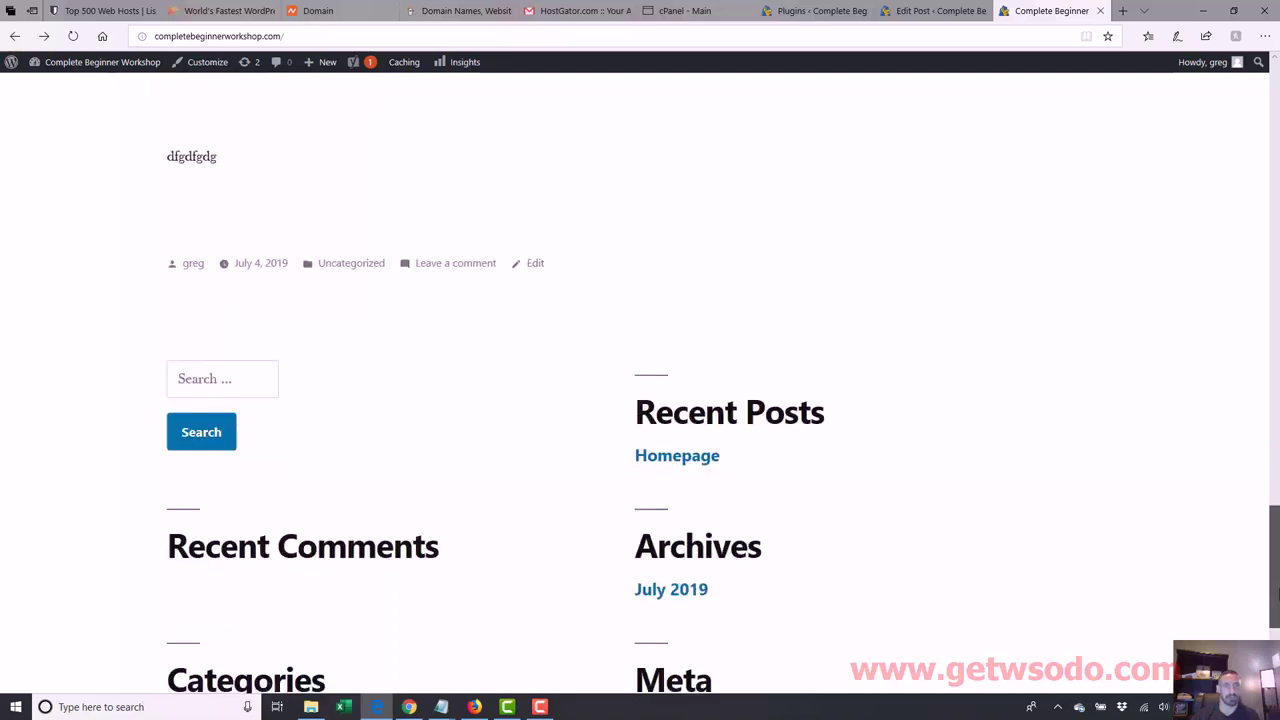
pyautogui.scroll(6, 640, 380)
# Step: Switch to Chrome and examine the article text below the ranking table on the Top10 dating sites page
pyautogui.click(409, 707)
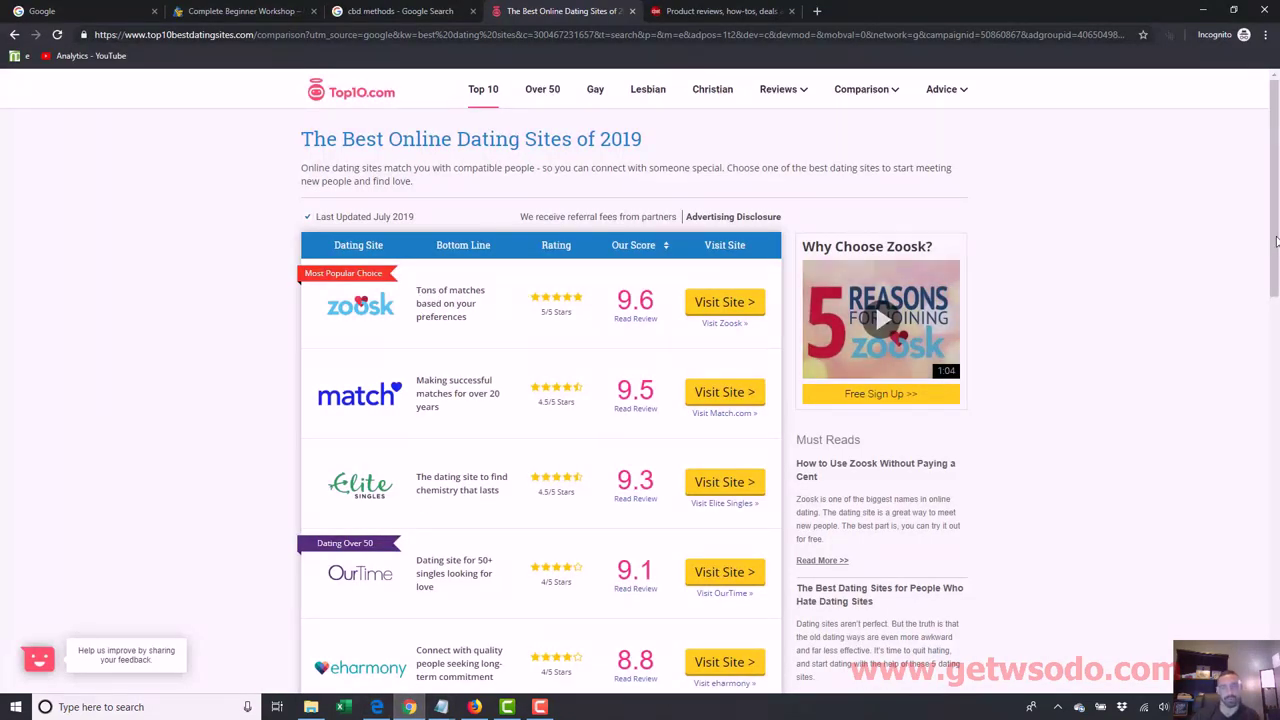
pyautogui.moveTo(1276, 240); pyautogui.dragTo(1276, 475)
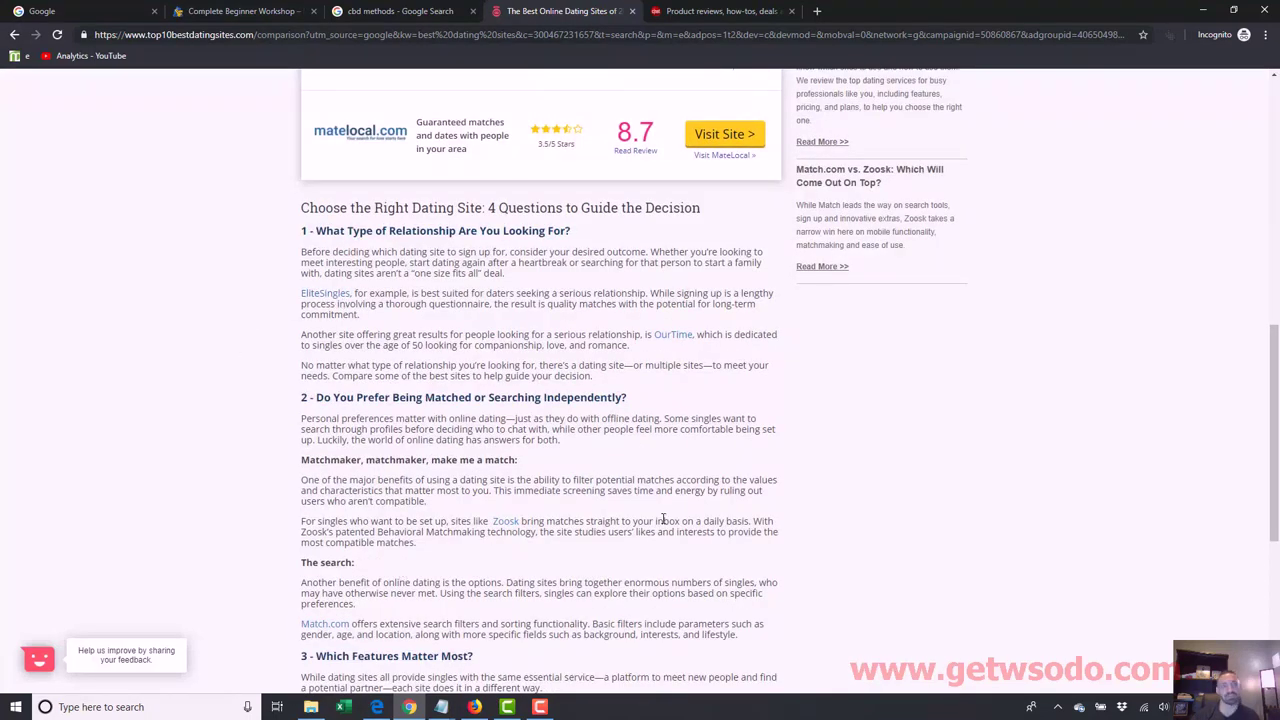
pyautogui.moveTo(503, 478); pyautogui.dragTo(390, 481)
pyautogui.click(962, 455)
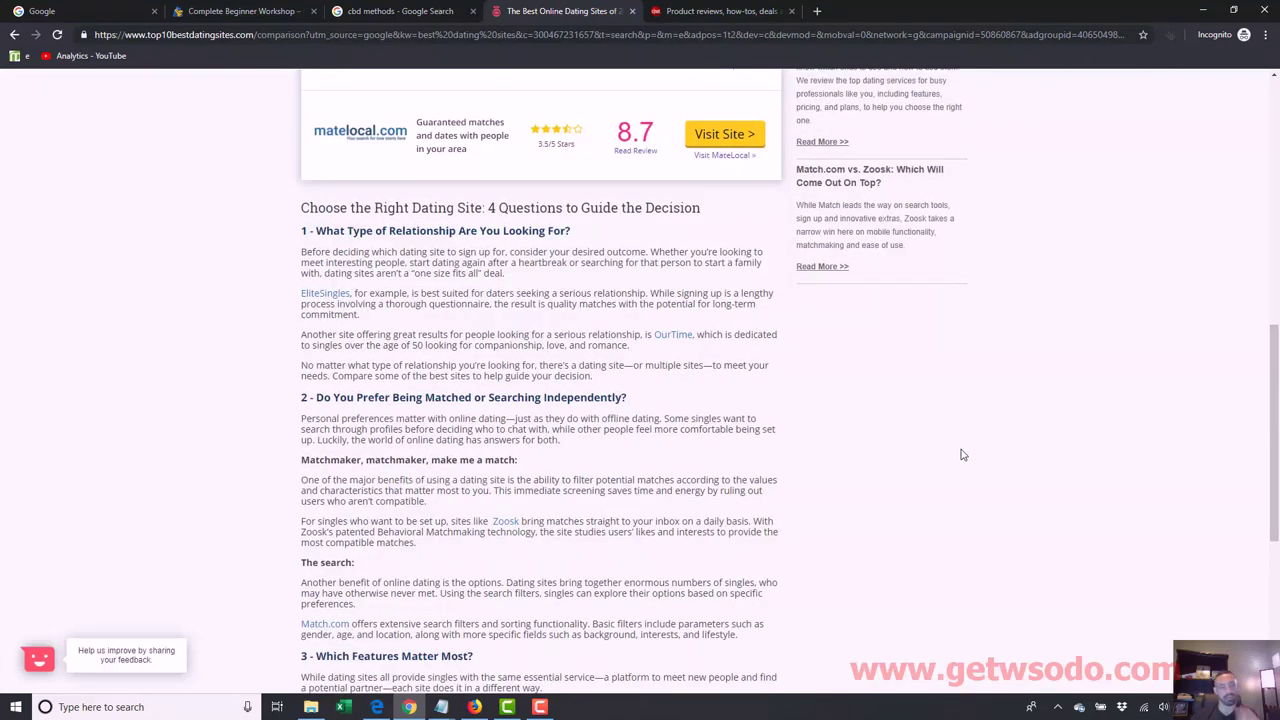
# Step: Switch back to Edge and review the full length of the Homepage post on the live site
pyautogui.click(376, 707)
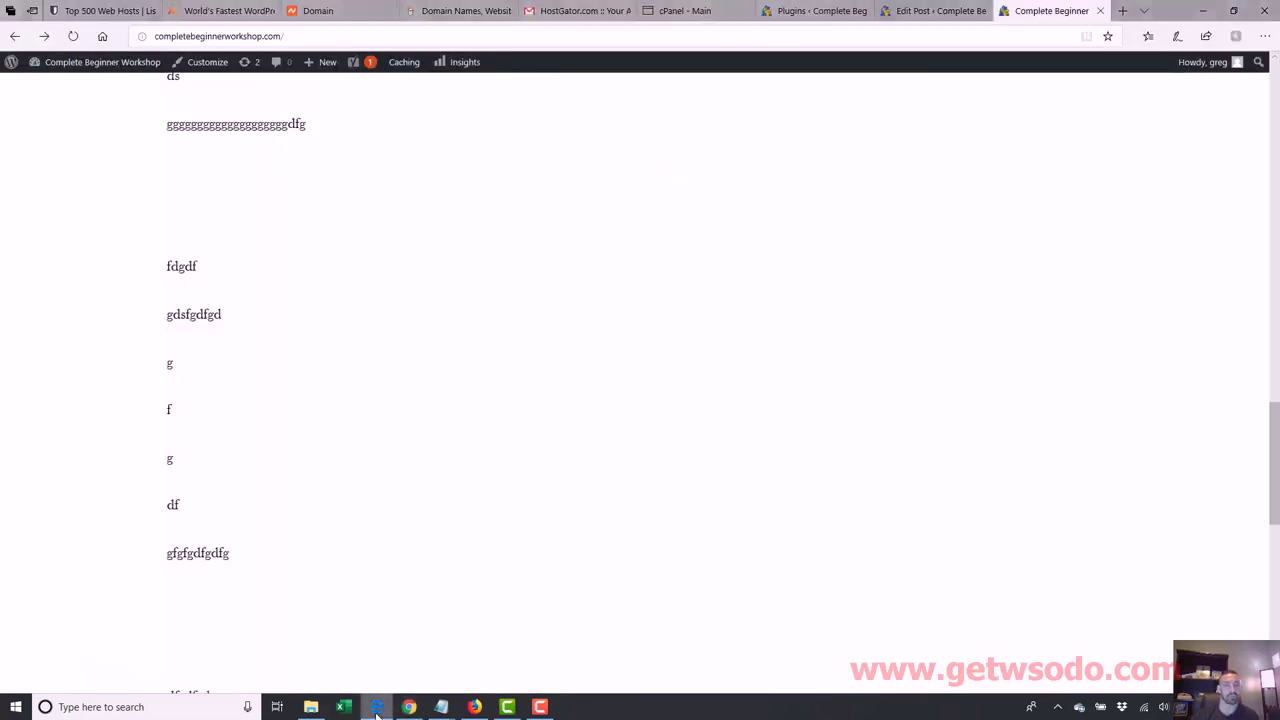
pyautogui.scroll(1, 640, 400)
pyautogui.scroll(15, 640, 400)
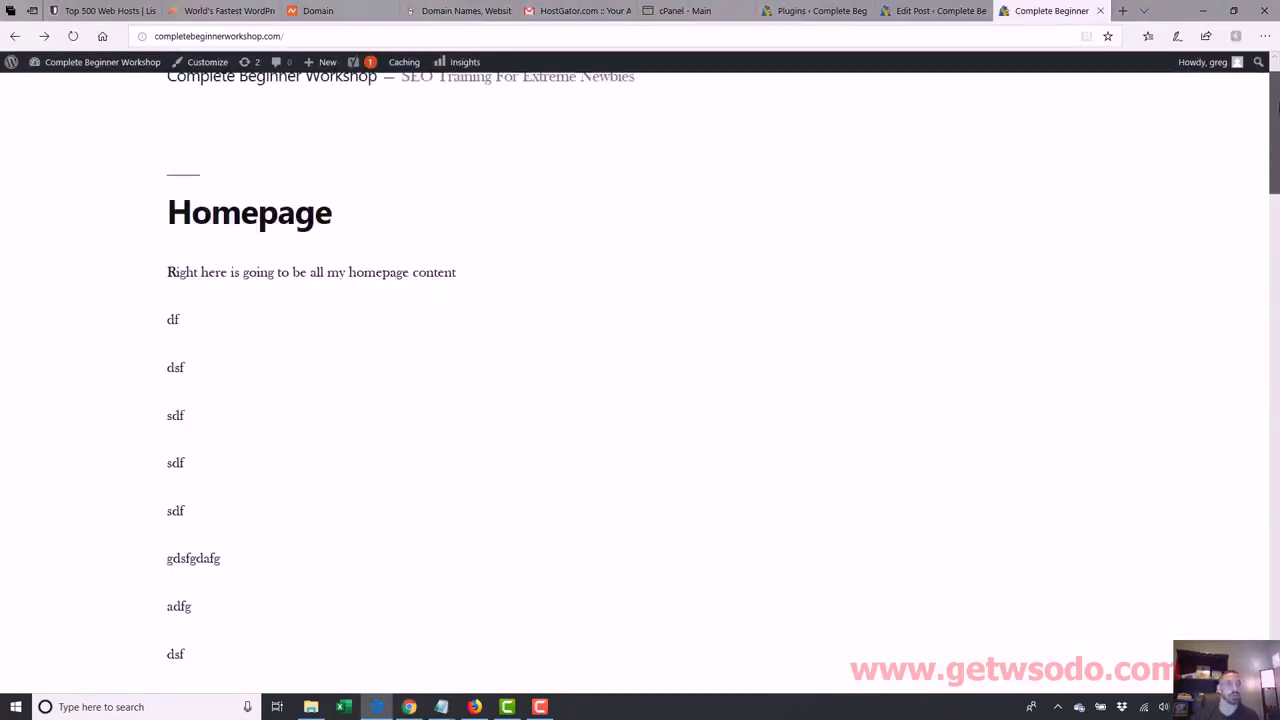
pyautogui.scroll(-20, 640, 400)
pyautogui.scroll(20, 640, 400)
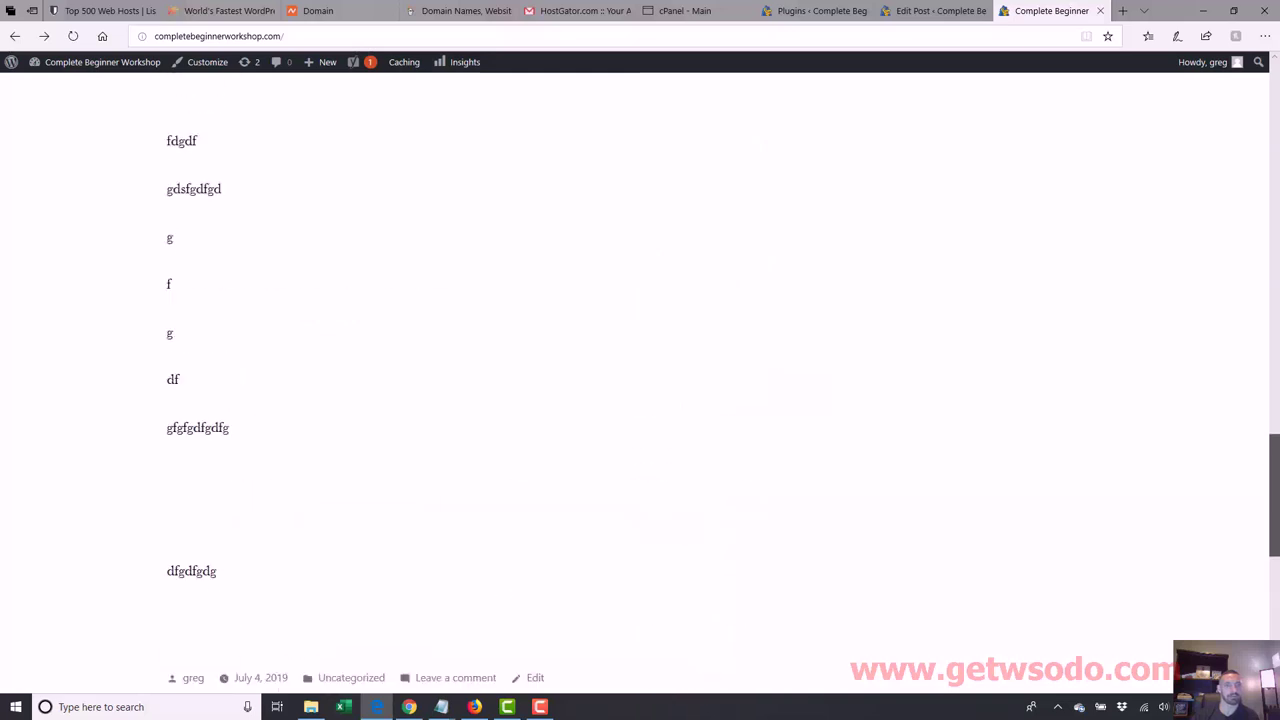
# Step: Create a new WordPress page titled EHarmony with the text "All info about eharmony" and publish it
pyautogui.click(928, 14)
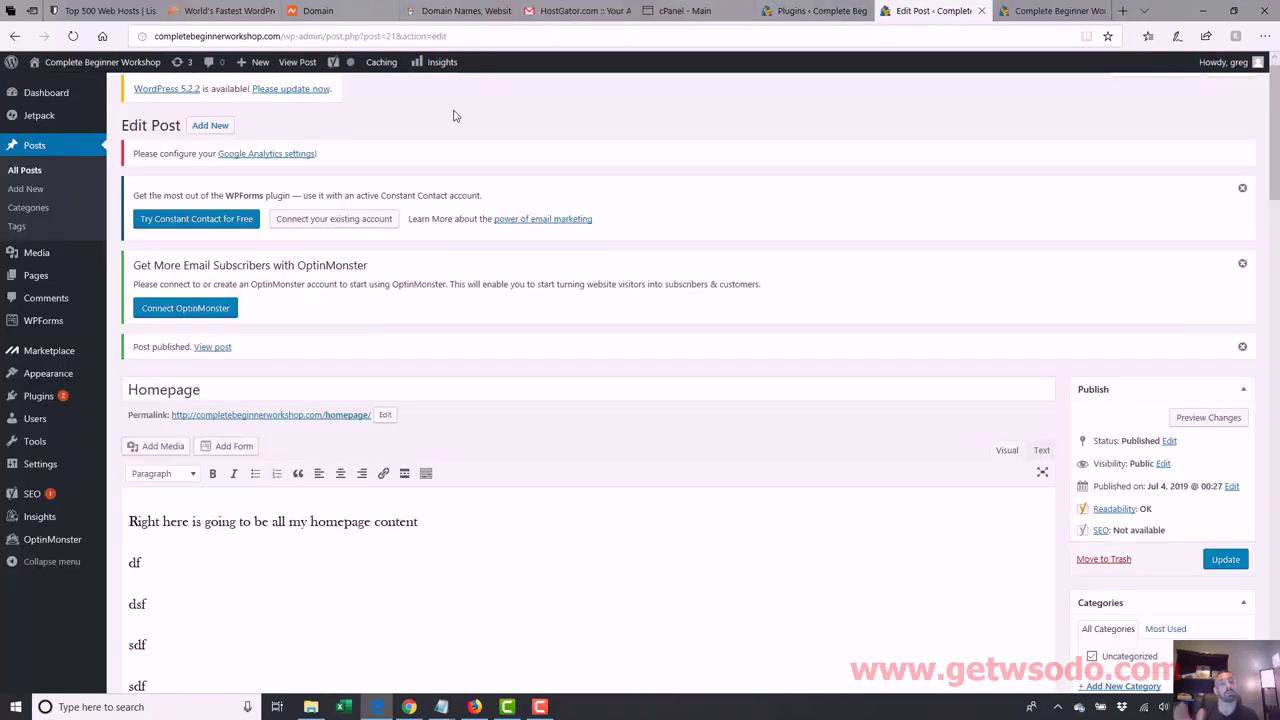
pyautogui.moveTo(50, 278)
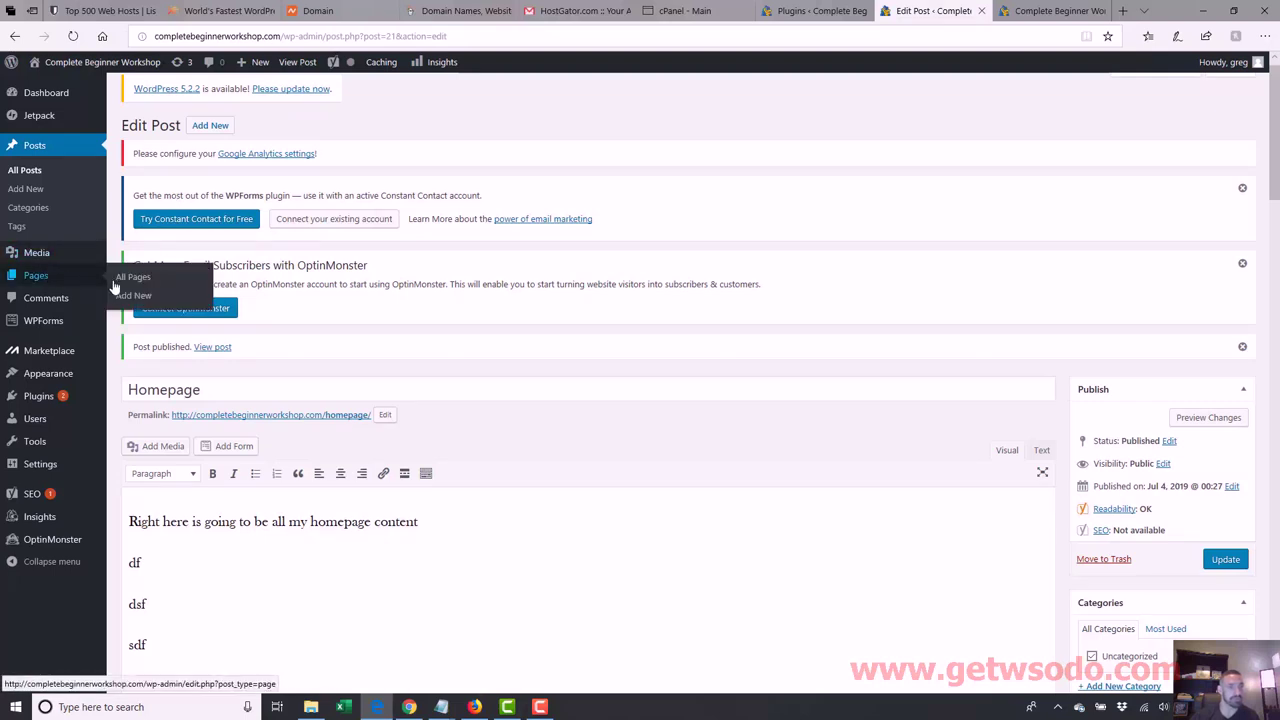
pyautogui.click(132, 296)
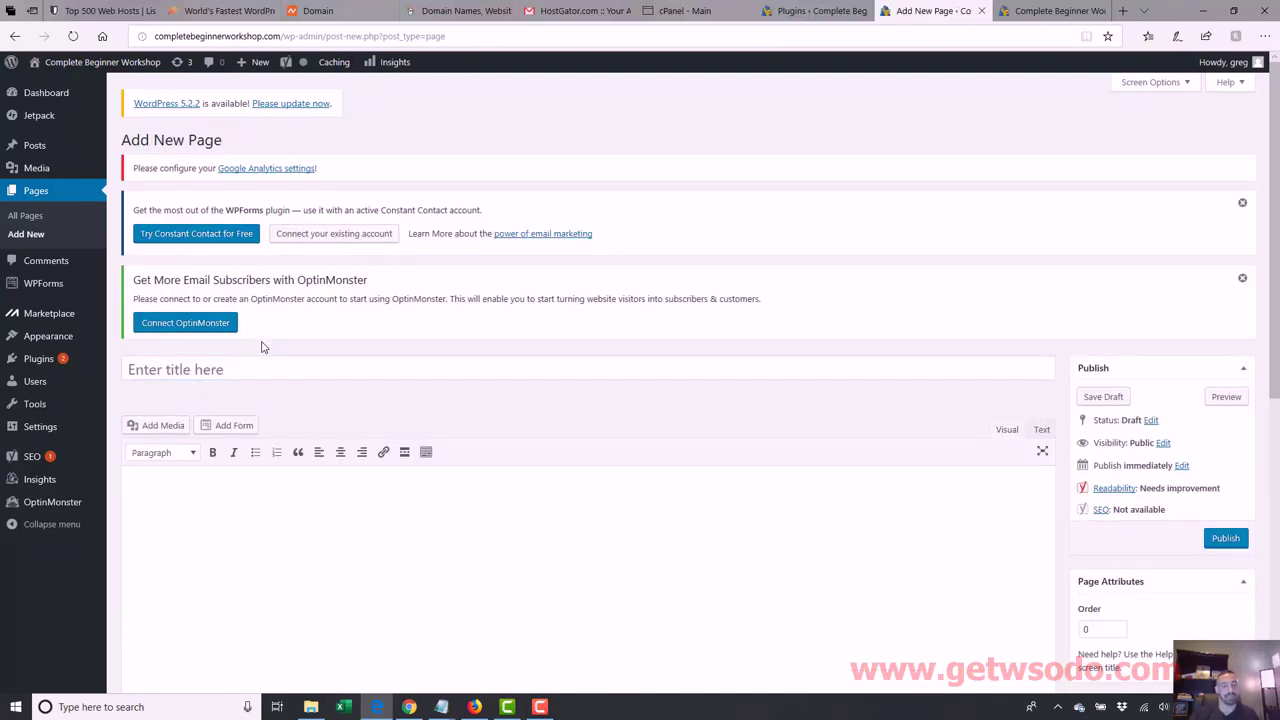
pyautogui.click(263, 367)
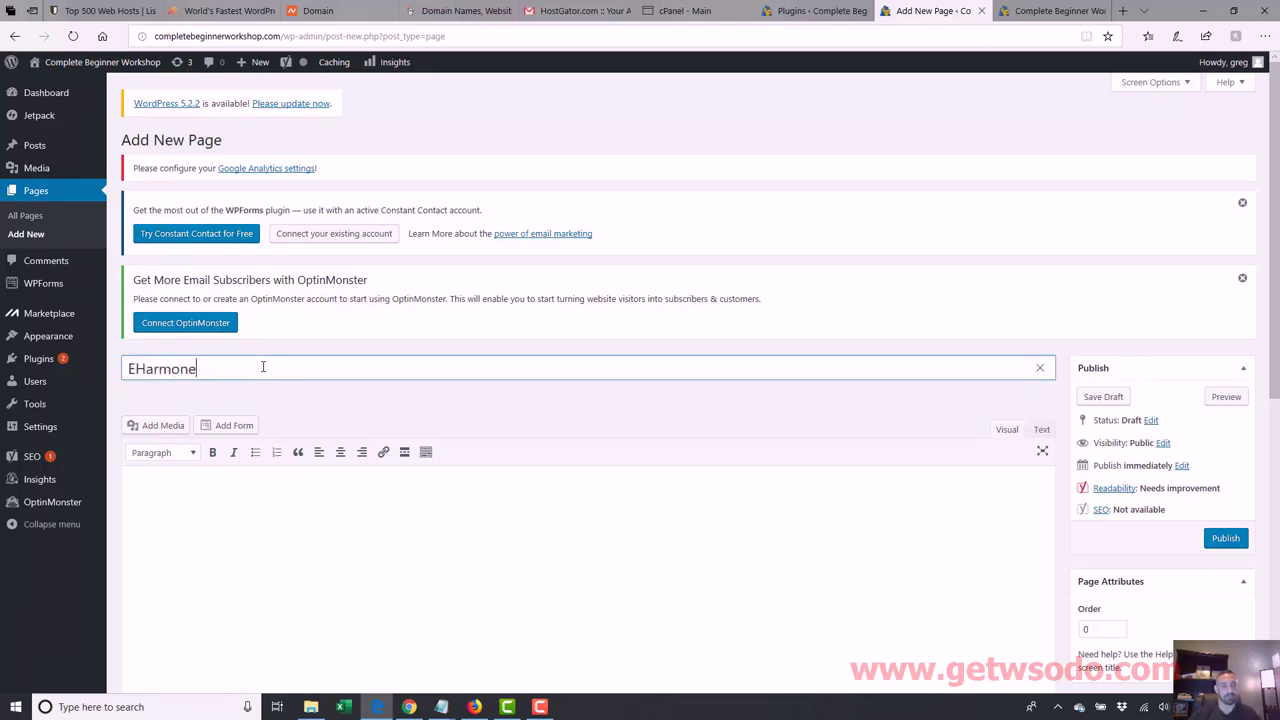
pyautogui.click(265, 503)
pyautogui.write('All info about ')
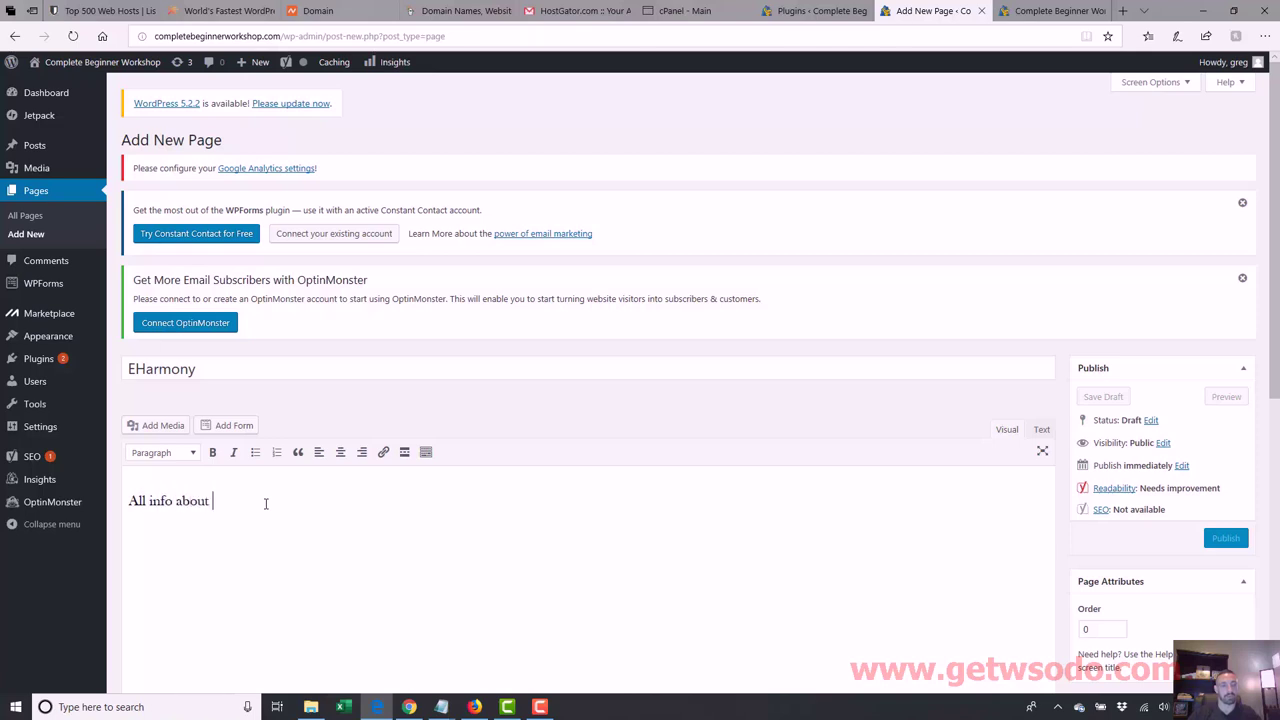
pyautogui.write('eharmony')
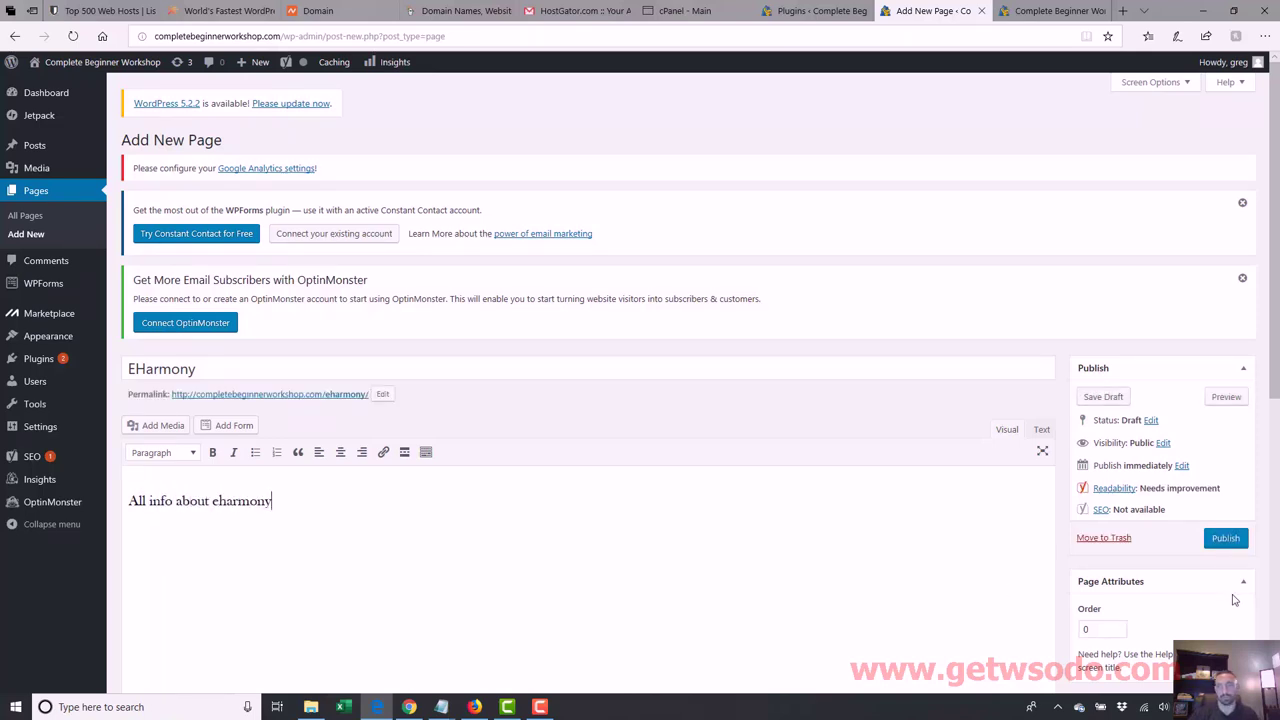
pyautogui.click(1229, 542)
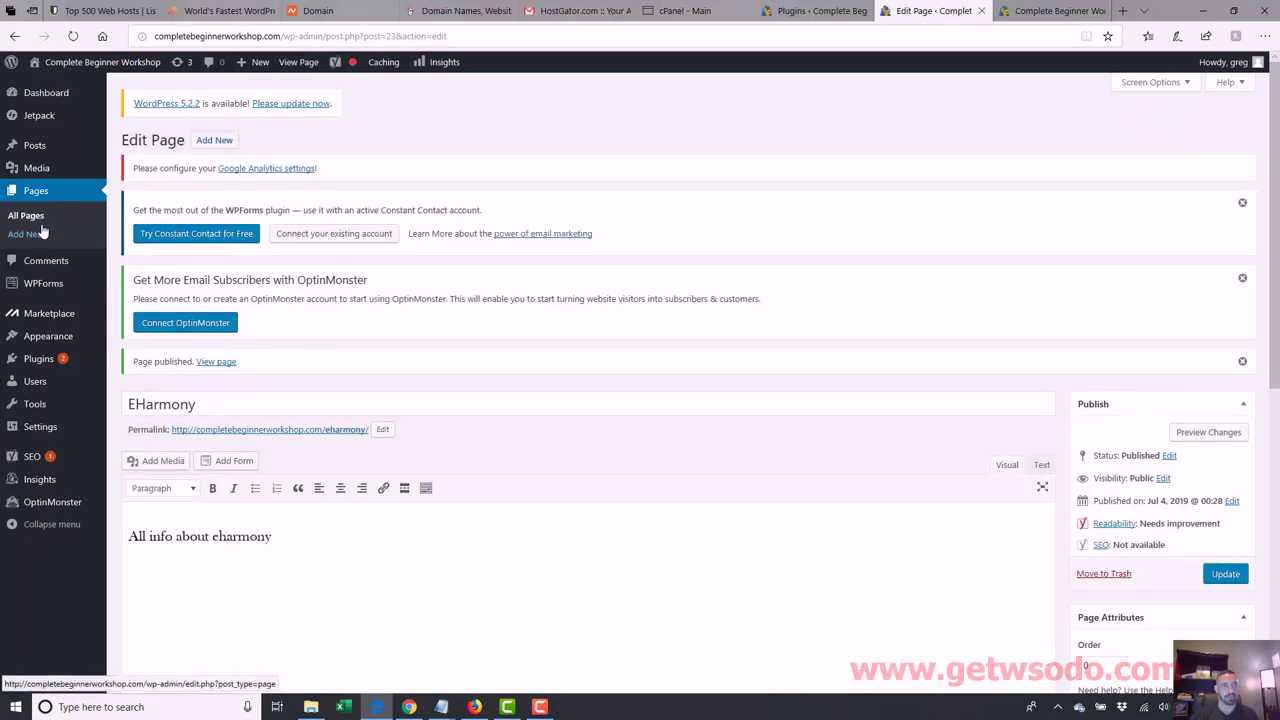
# Step: Add another page titled OK Cupid with the text "Everything about OK Cupid...." and publish it
pyautogui.click(38, 234)
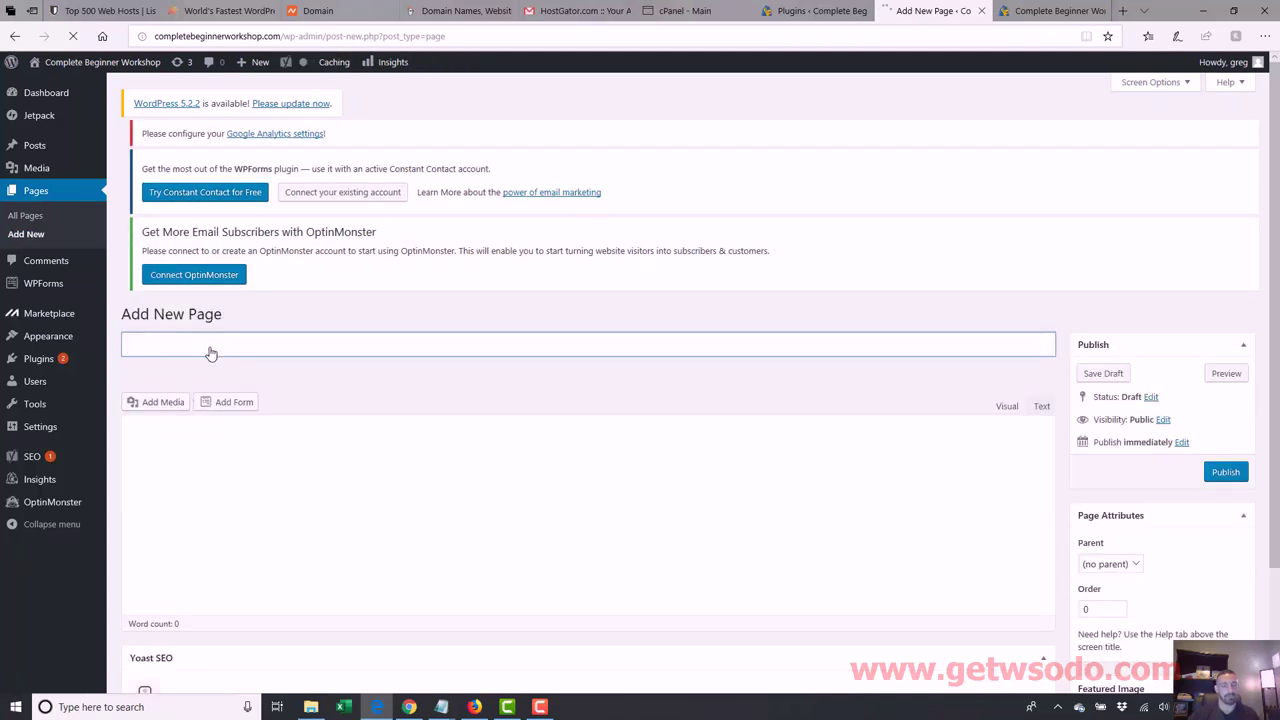
pyautogui.write('OK Cupid')
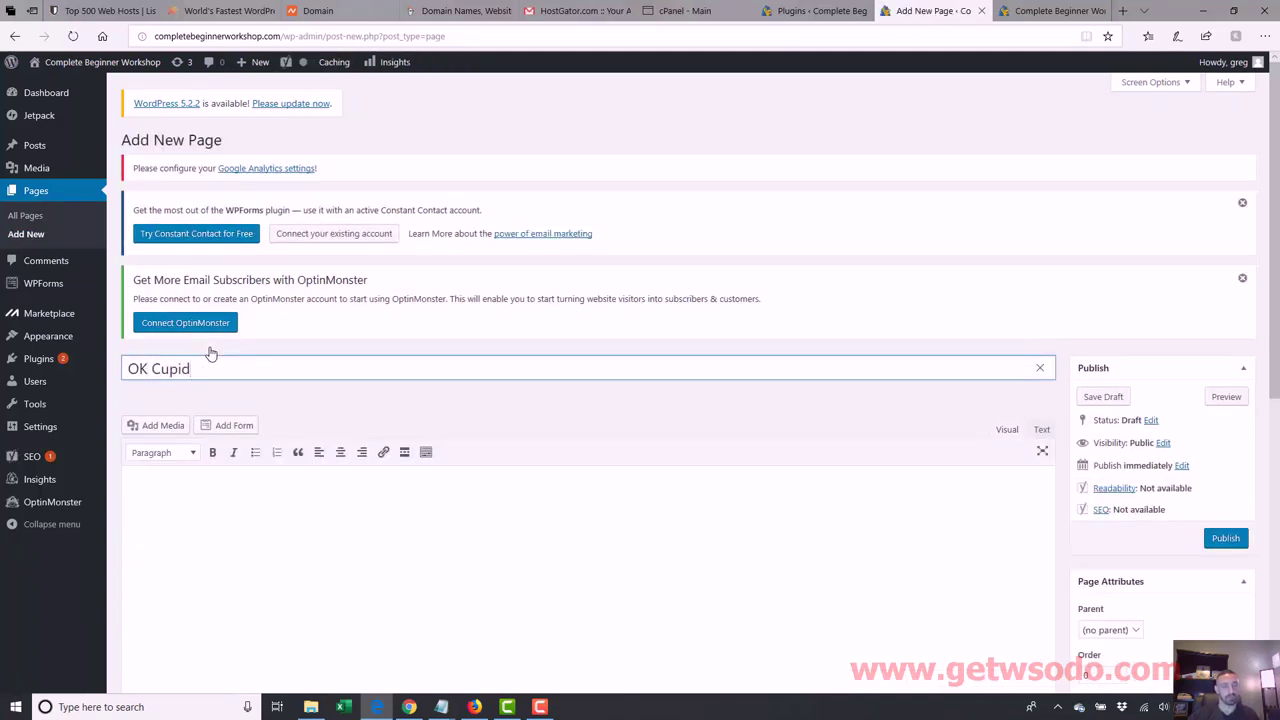
pyautogui.click(223, 485)
pyautogui.write('Everyt')
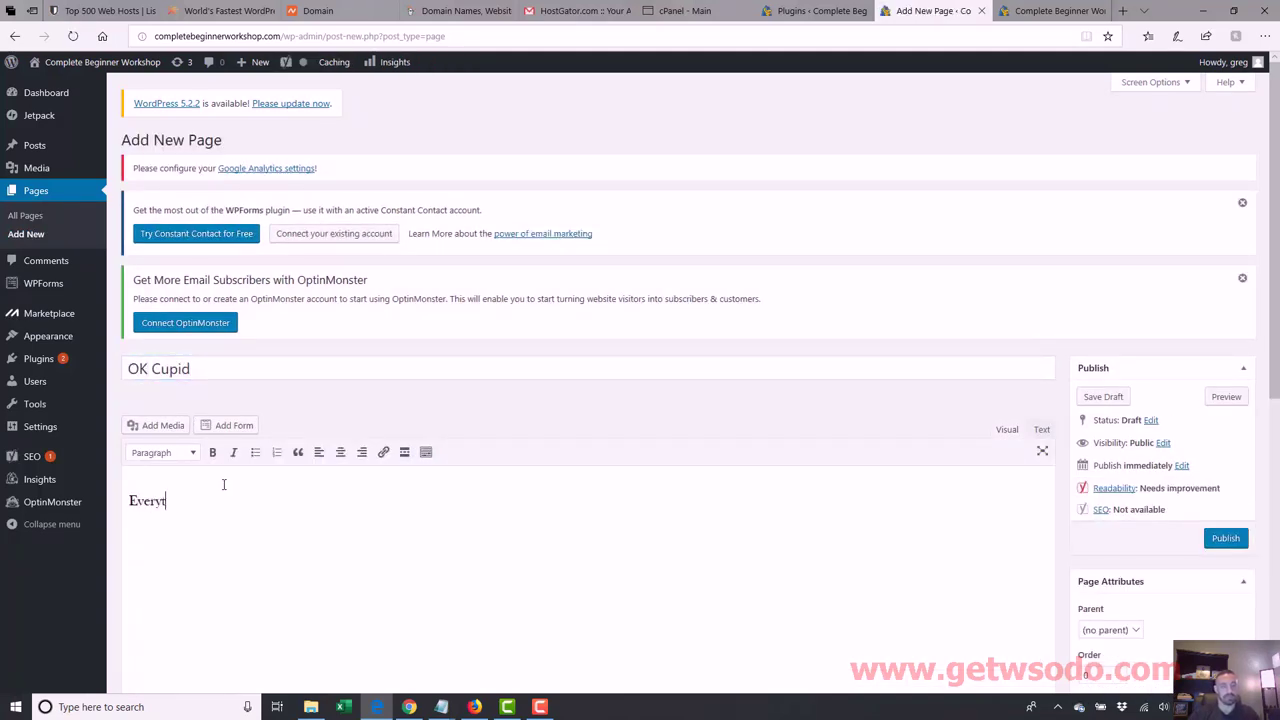
pyautogui.write('hing aboutOK')
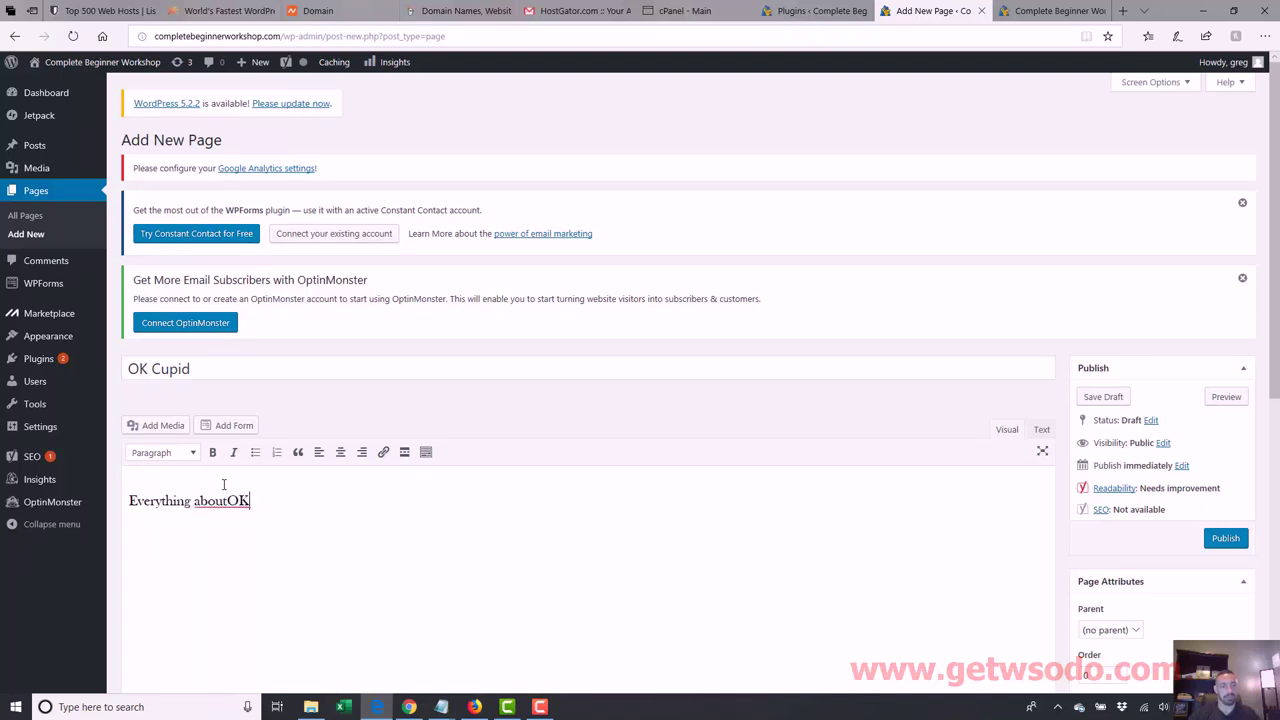
pyautogui.press('BackSpace')
pyautogui.press('BackSpace')
pyautogui.write('OK Cupid....')
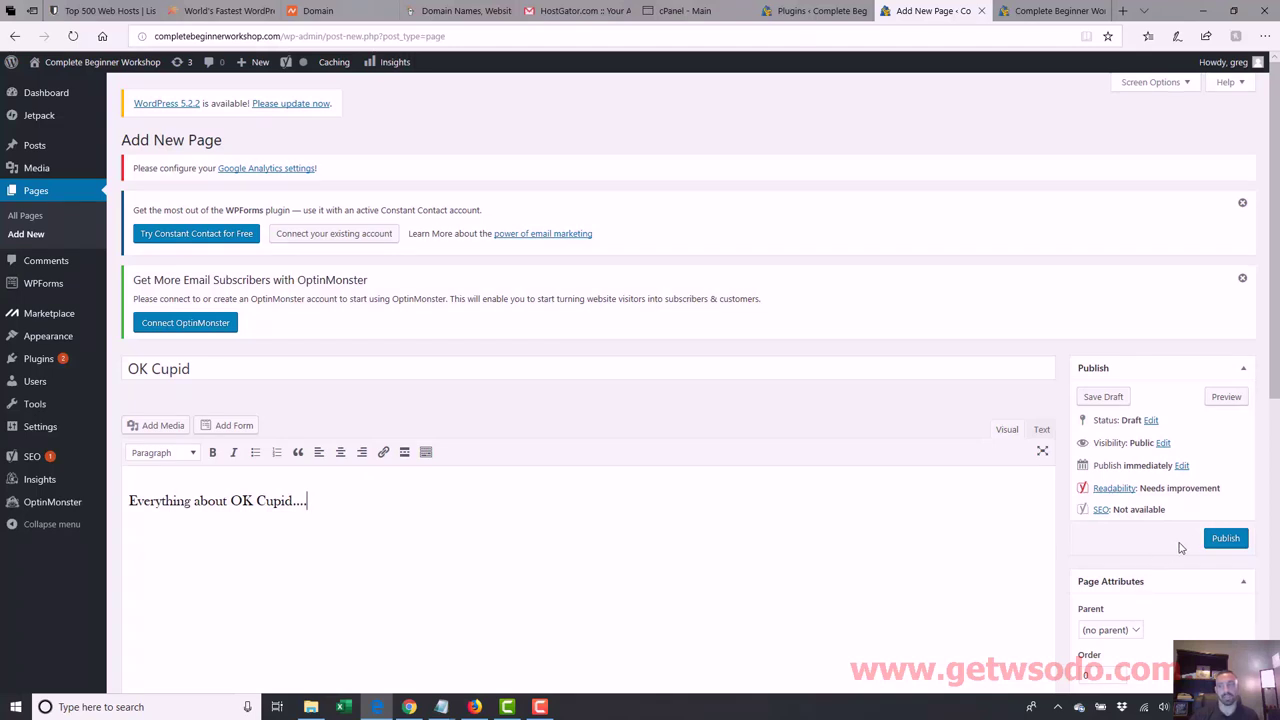
pyautogui.click(1225, 539)
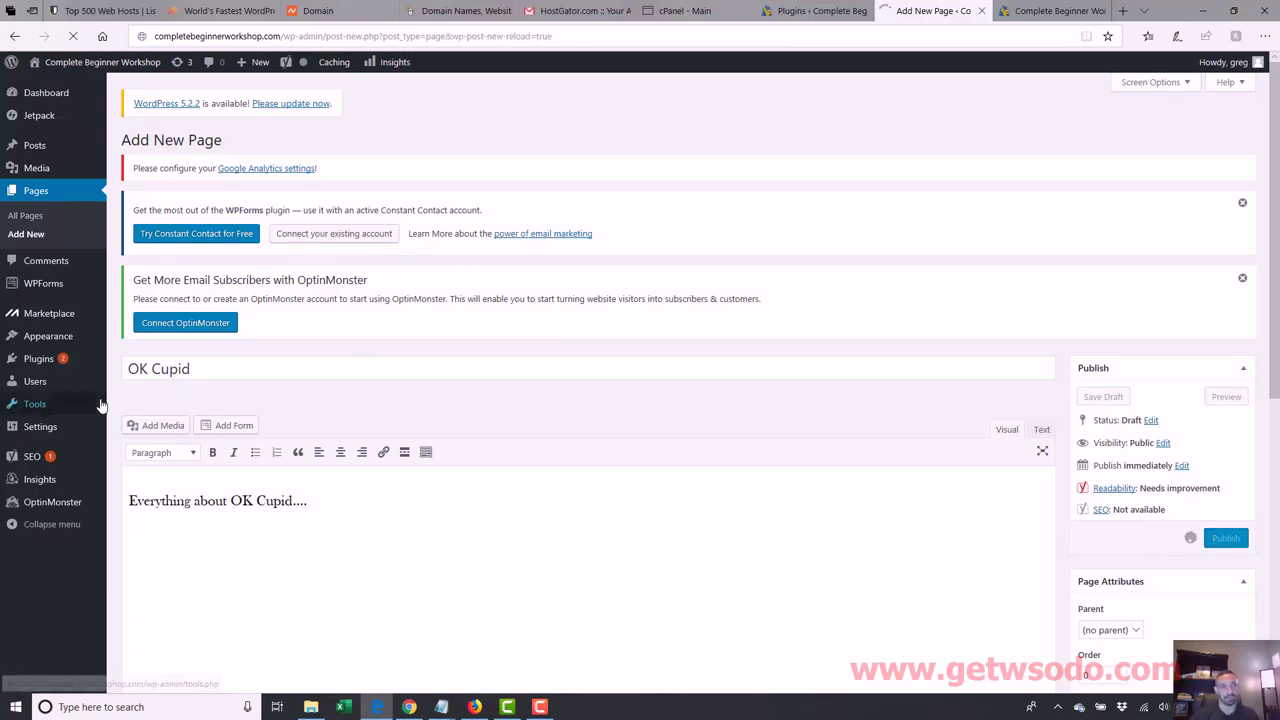
pyautogui.moveTo(101, 406)
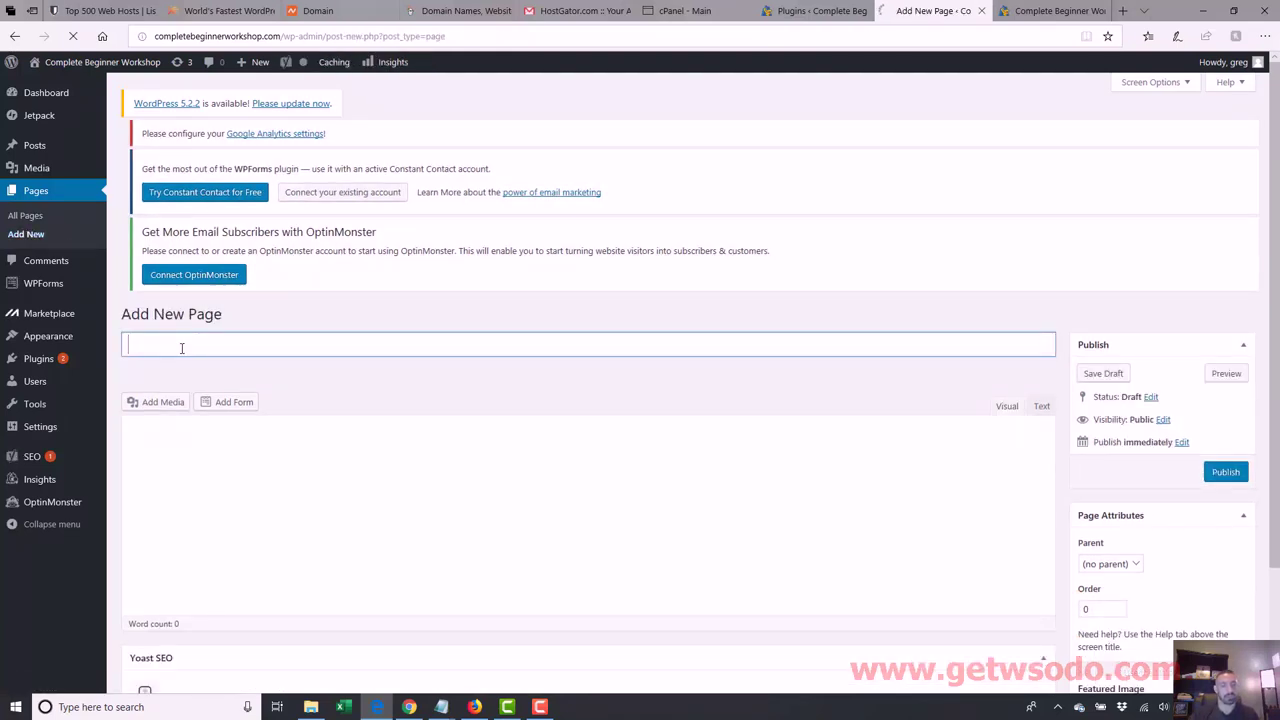
# Step: Title the new page Plenty Of Fish, enter the text "Everything about plenty of fish" and publish it
pyautogui.write('Plenty Of Fish')
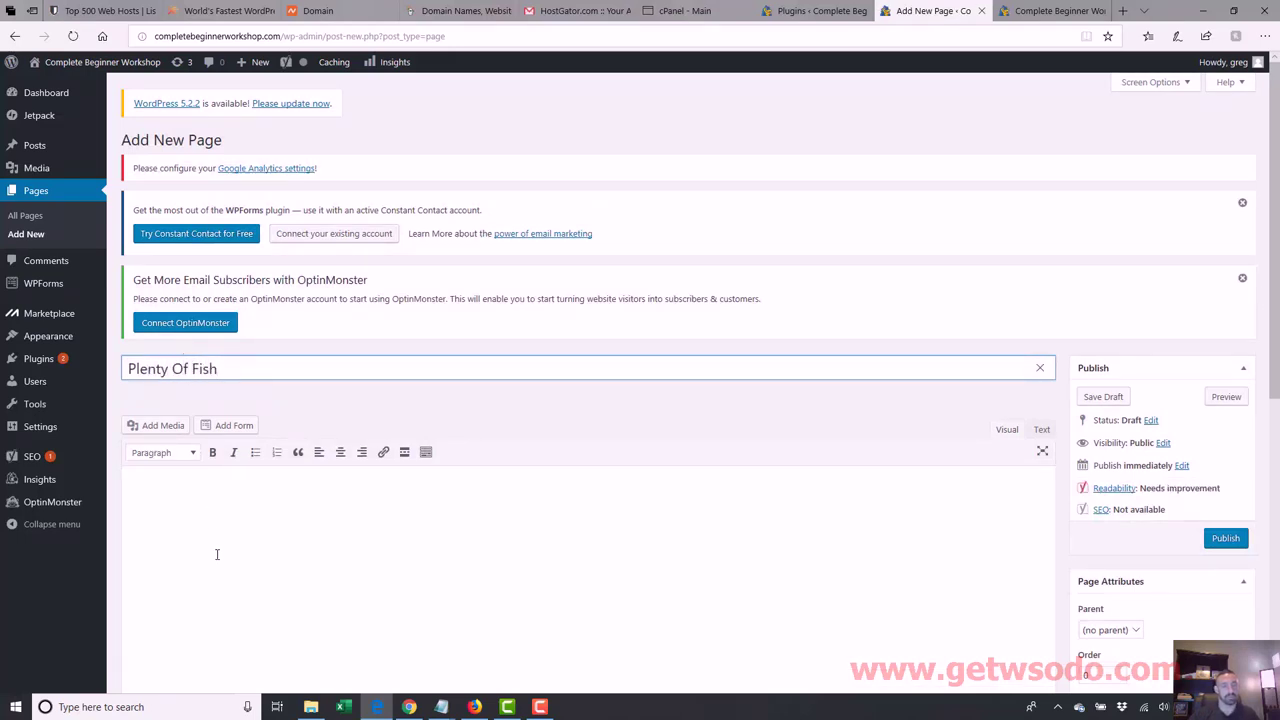
pyautogui.click(218, 558)
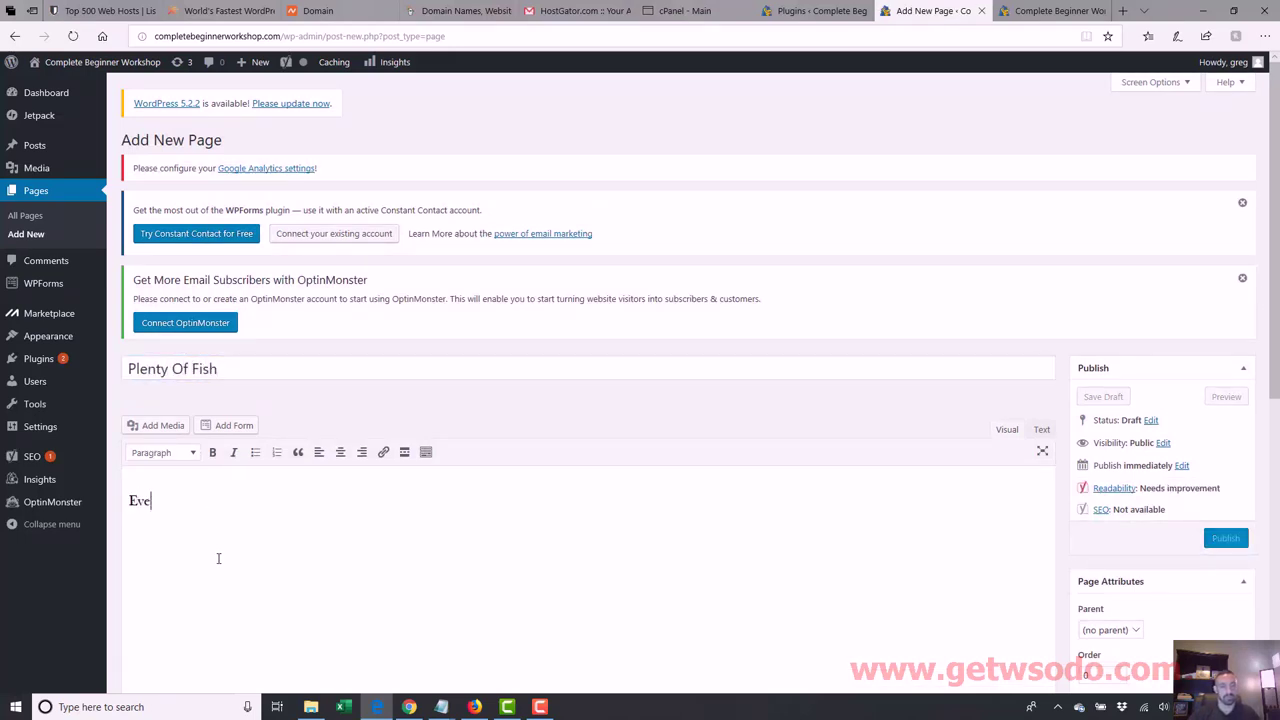
pyautogui.write('Everything about plenty')
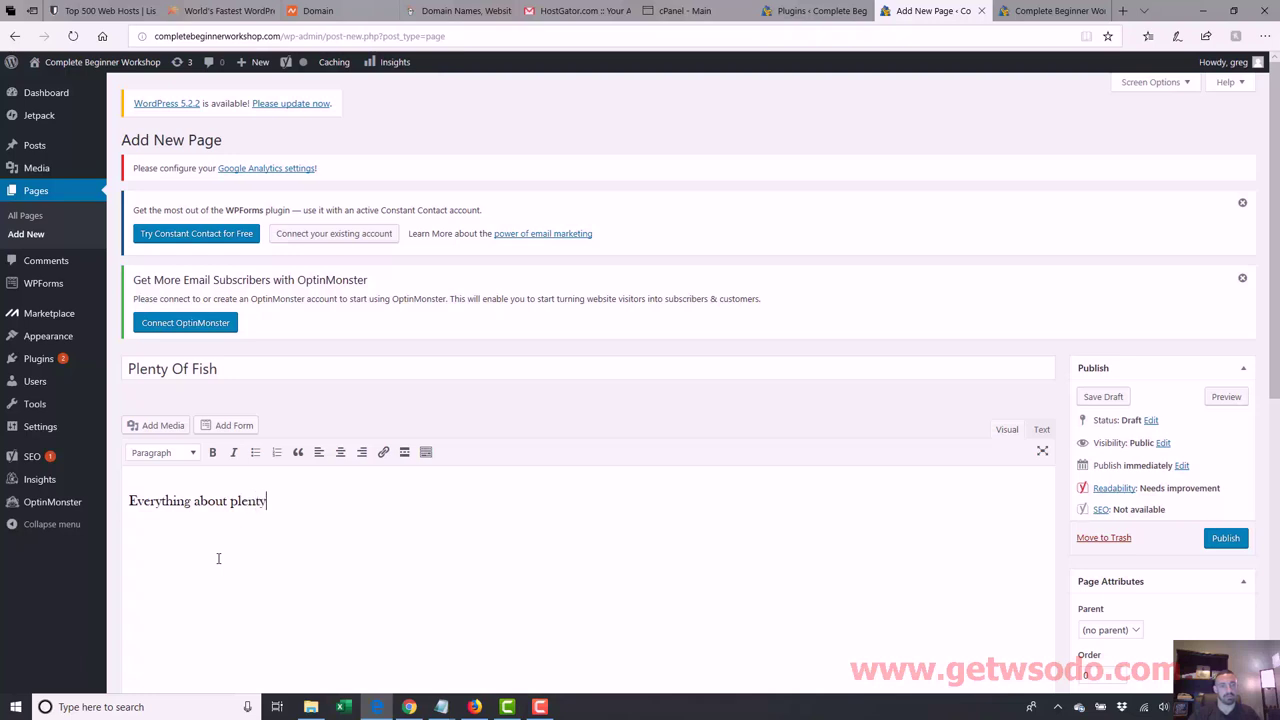
pyautogui.write(' o f')
pyautogui.write('f fish')
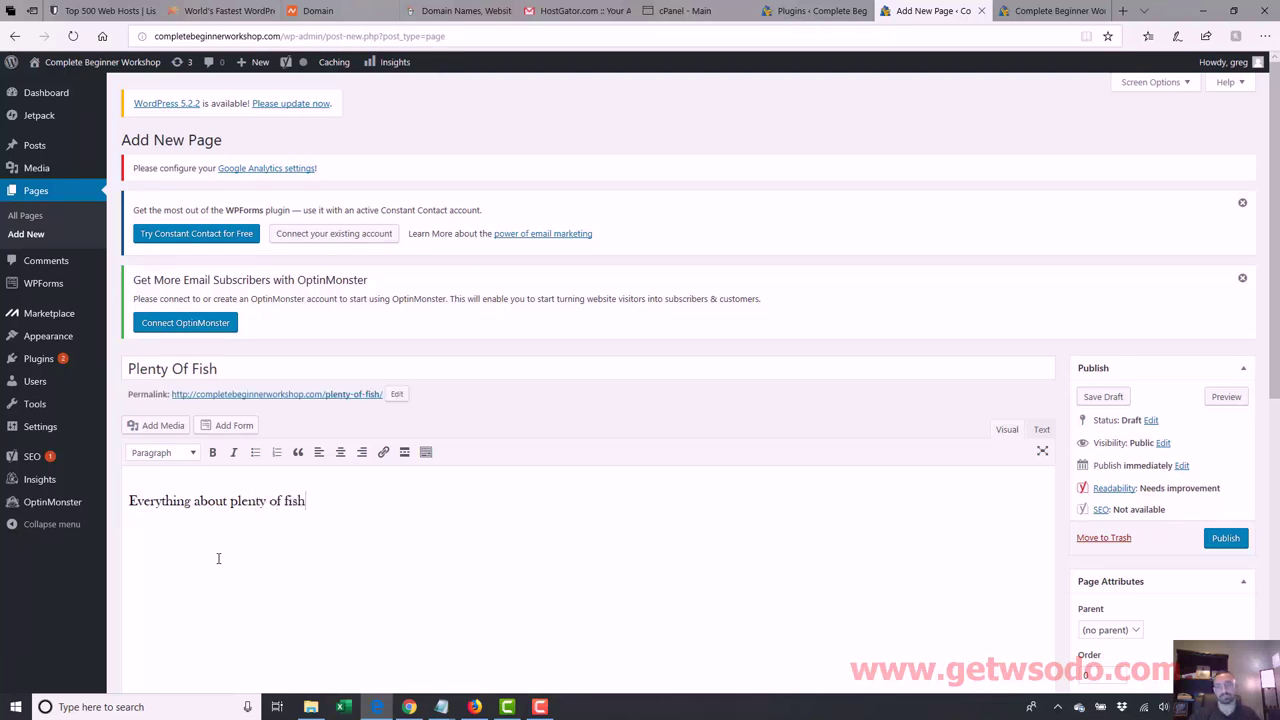
pyautogui.click(1224, 538)
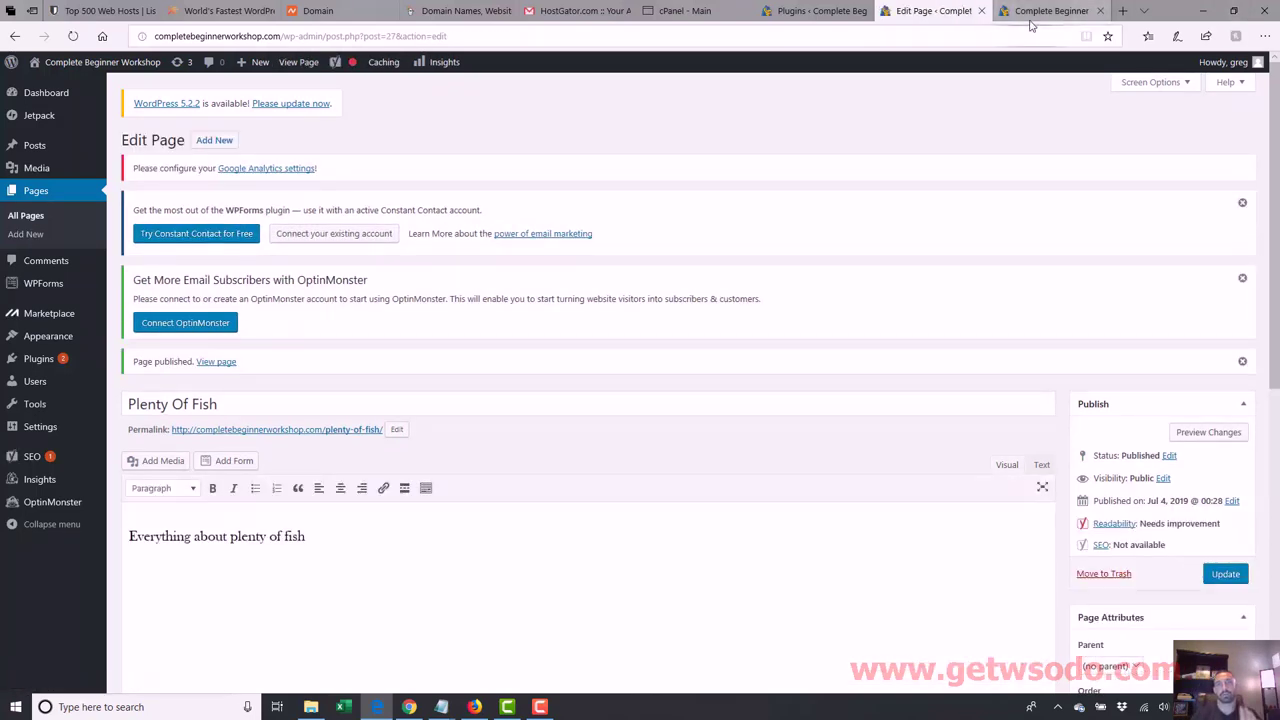
# Step: Reload the live site's home page and check the Pages list below the Homepage post
pyautogui.click(1061, 13)
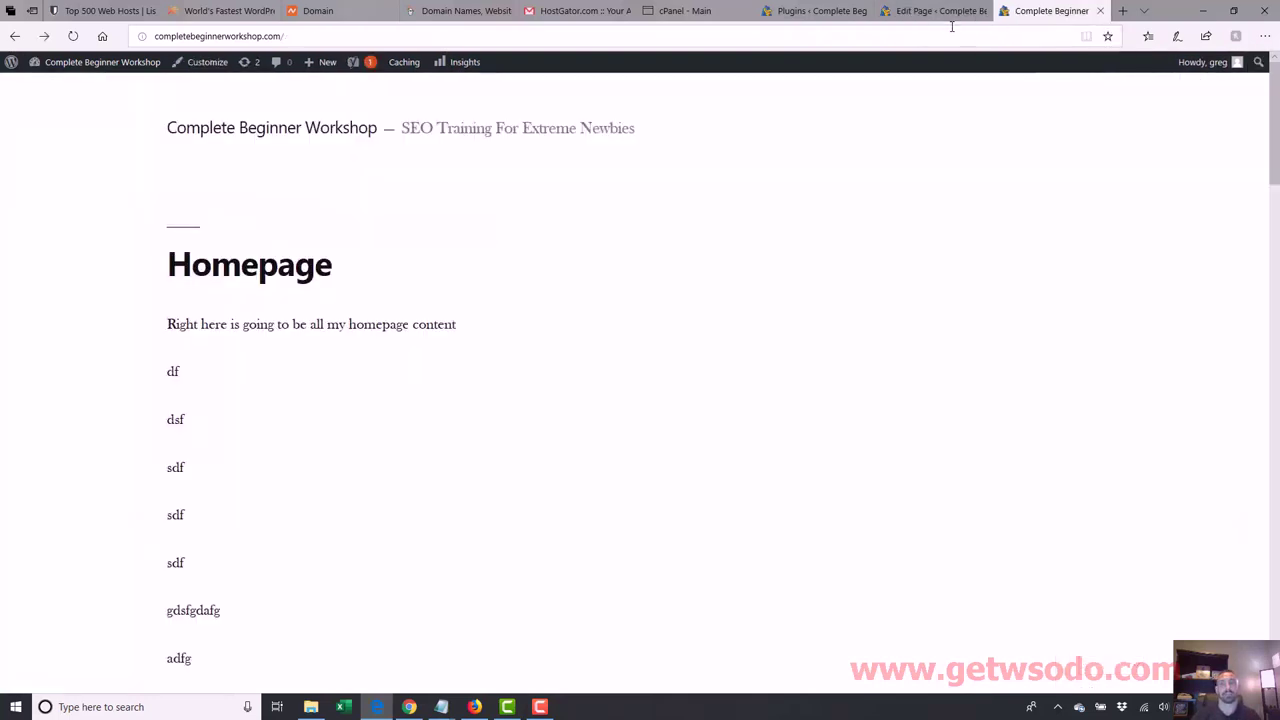
pyautogui.hotkey('ctrl', 'l')
pyautogui.press('Return')
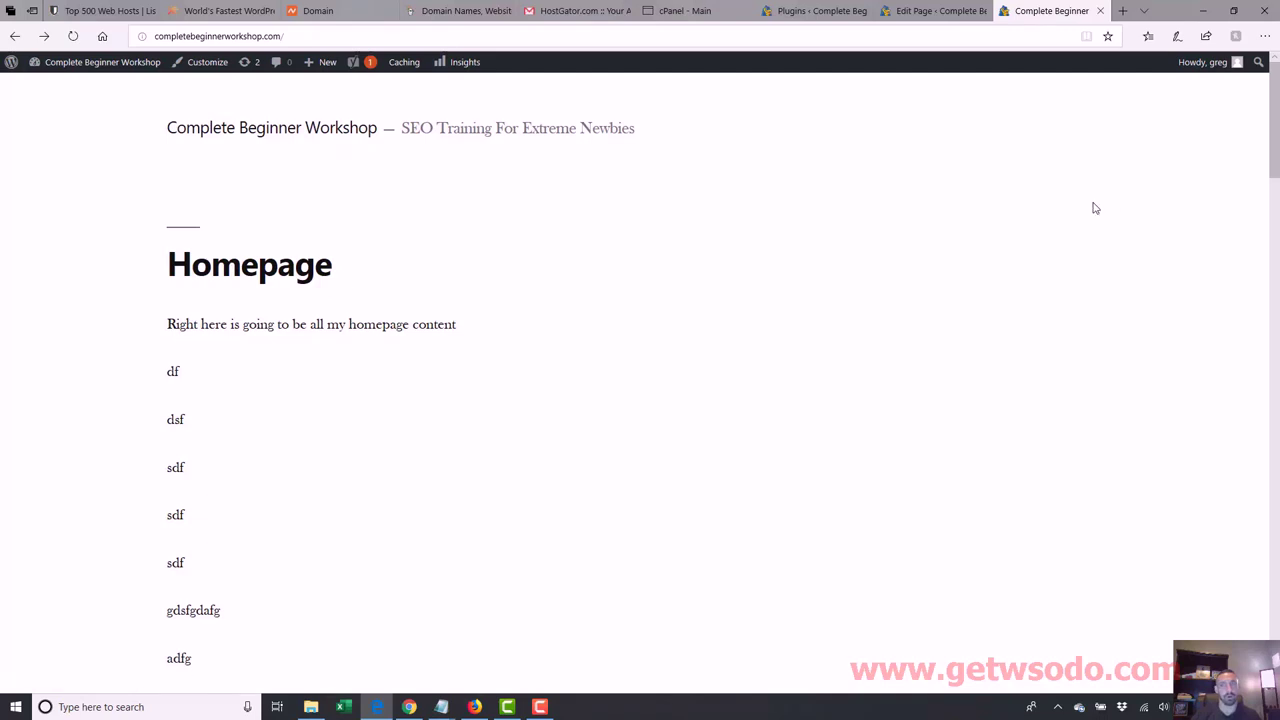
pyautogui.moveTo(1270, 128); pyautogui.dragTo(1277, 578)
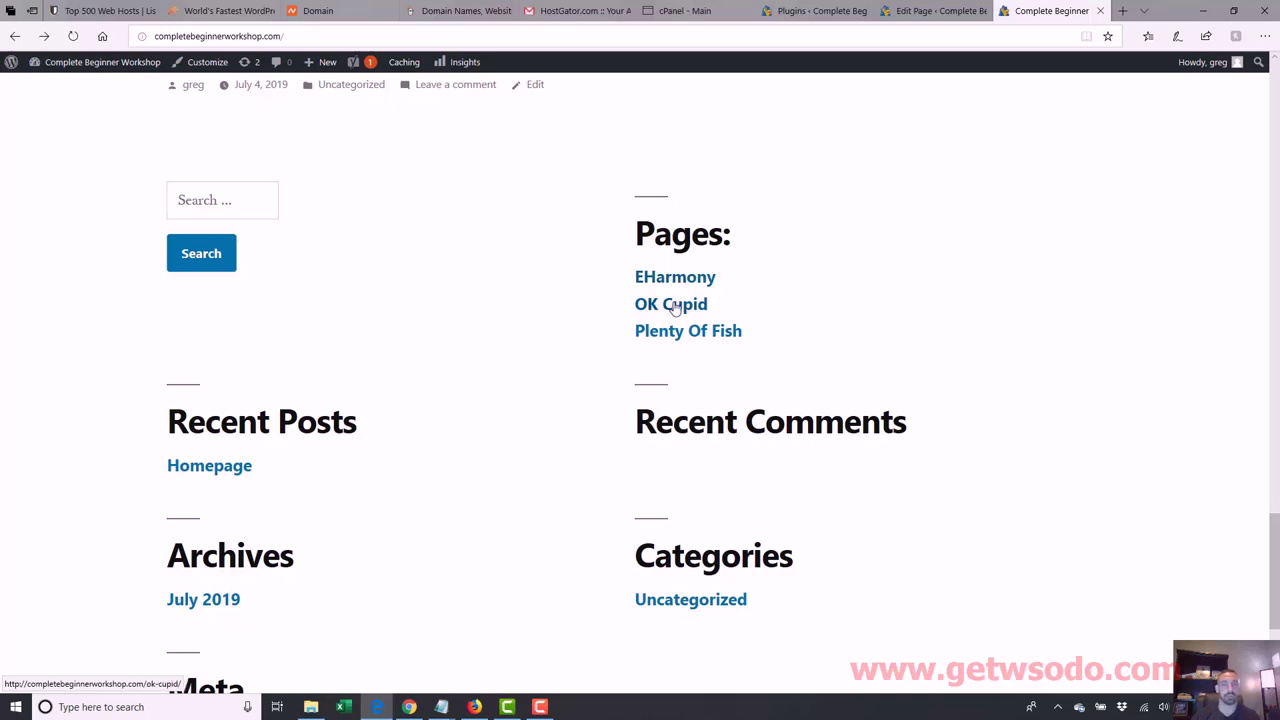
# Step: Switch to Chrome and examine the navigation links above the ranking table on the Top10 dating sites page
pyautogui.click(409, 707)
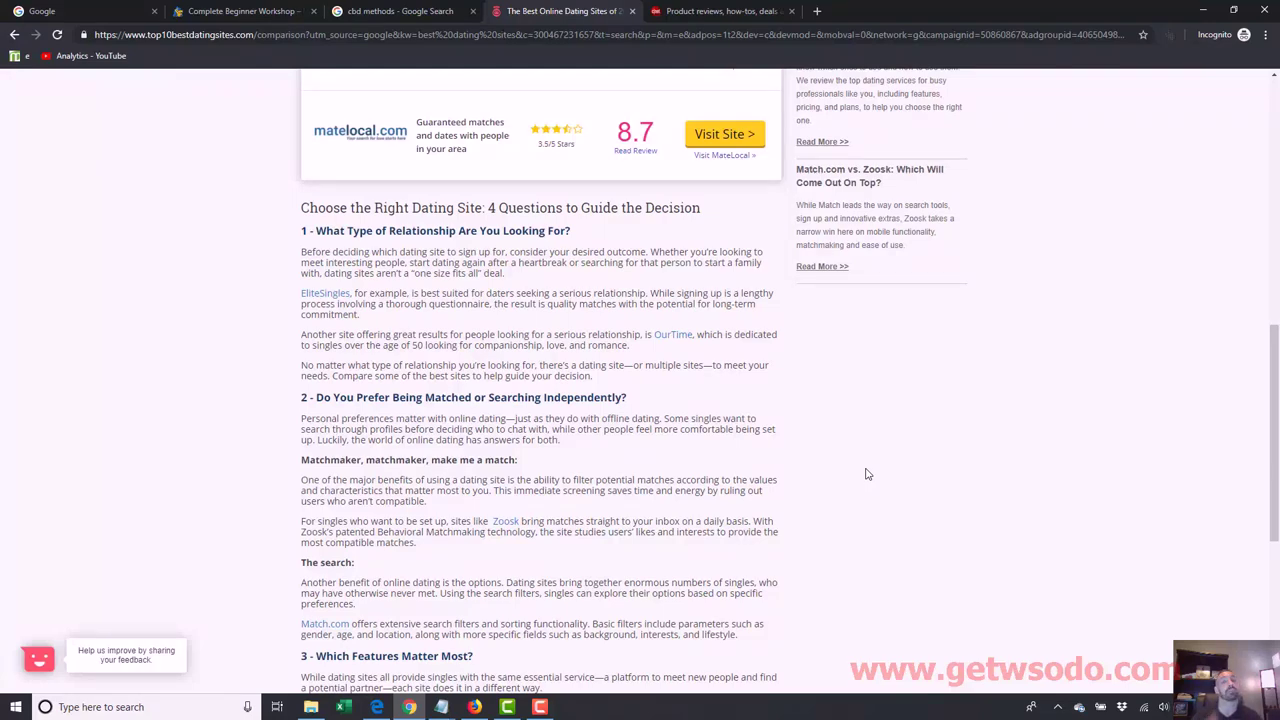
pyautogui.scroll(7, 860, 330)
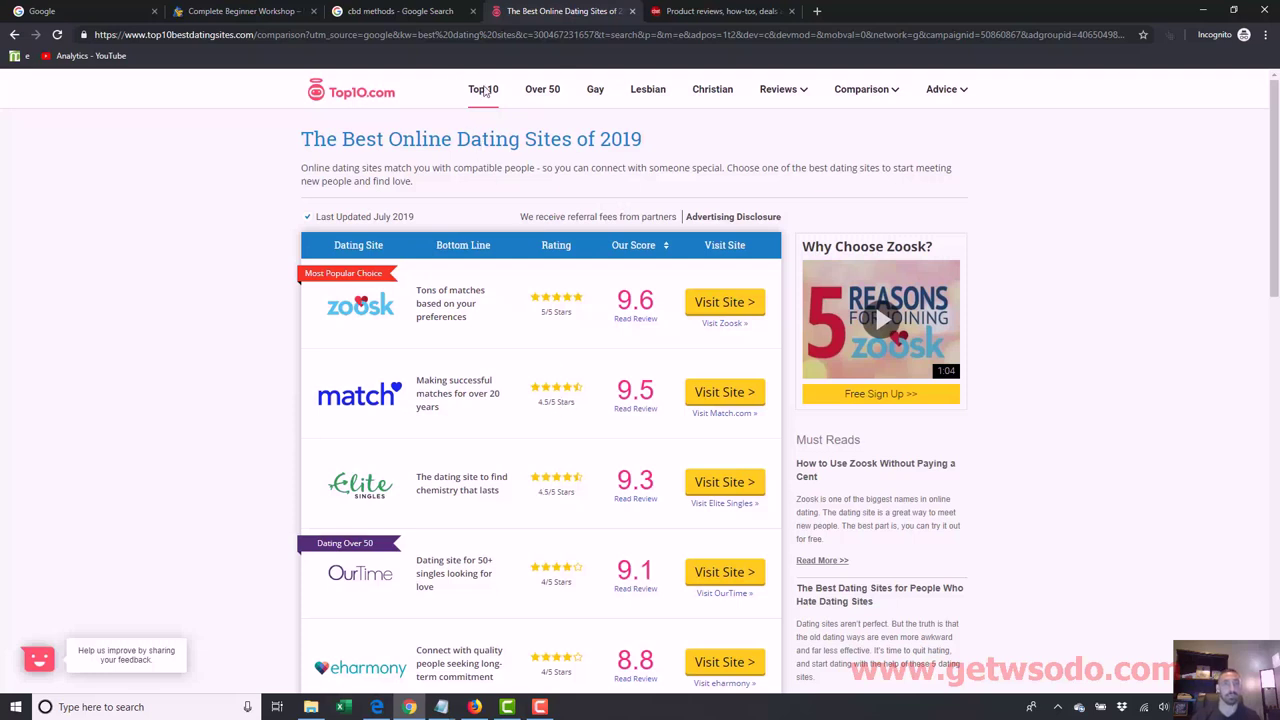
pyautogui.moveTo(937, 93)
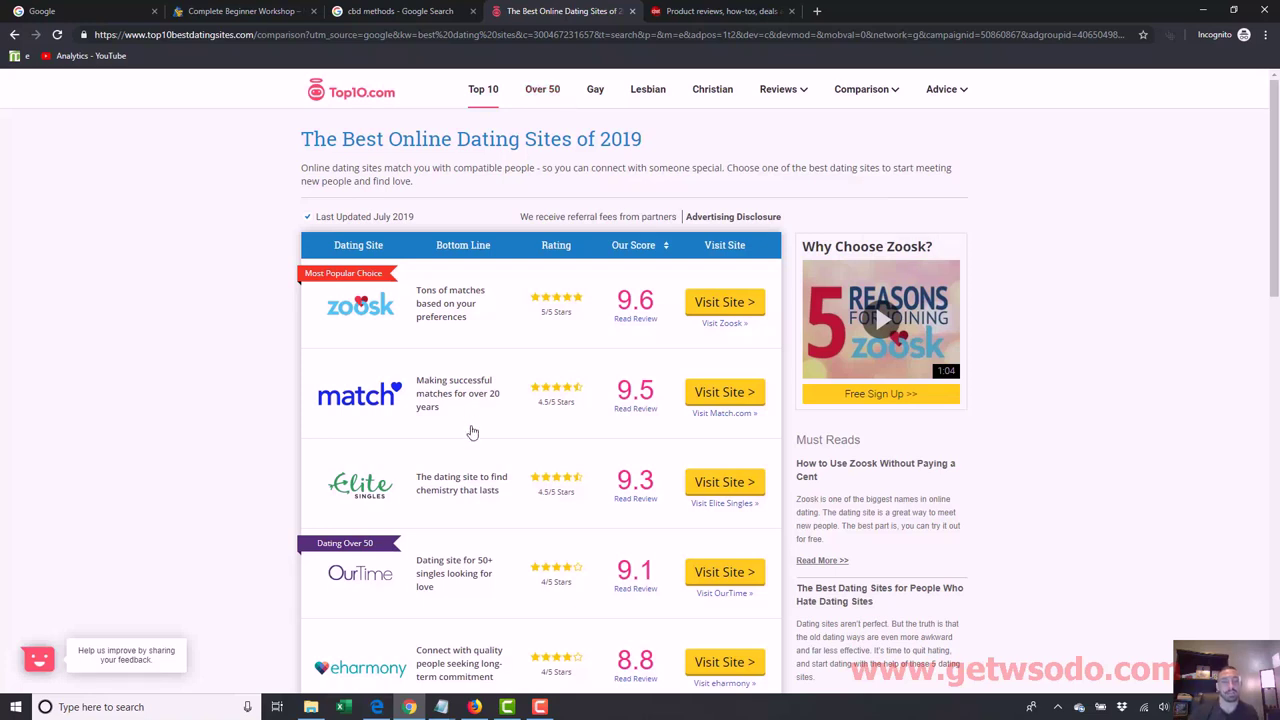
# Step: Switch back to Edge and compare the Homepage post content with the Pages list on the live site
pyautogui.click(376, 707)
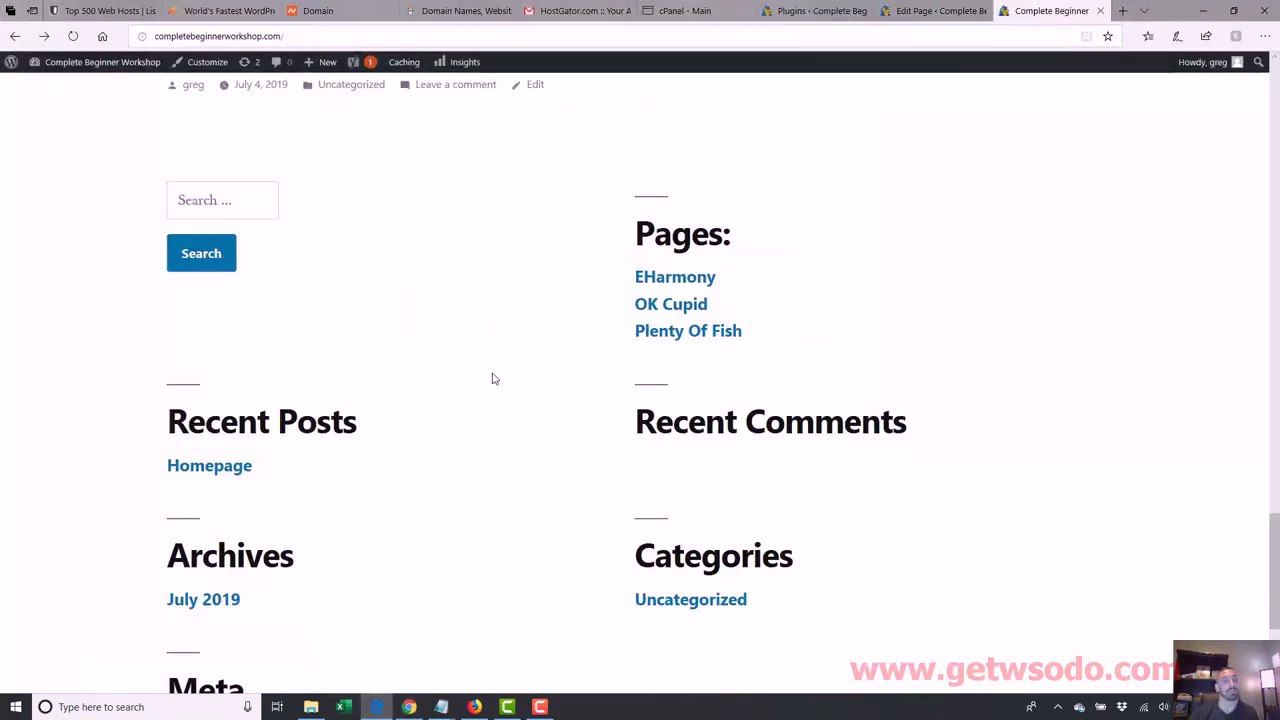
pyautogui.moveTo(1272, 541); pyautogui.dragTo(1272, 95)
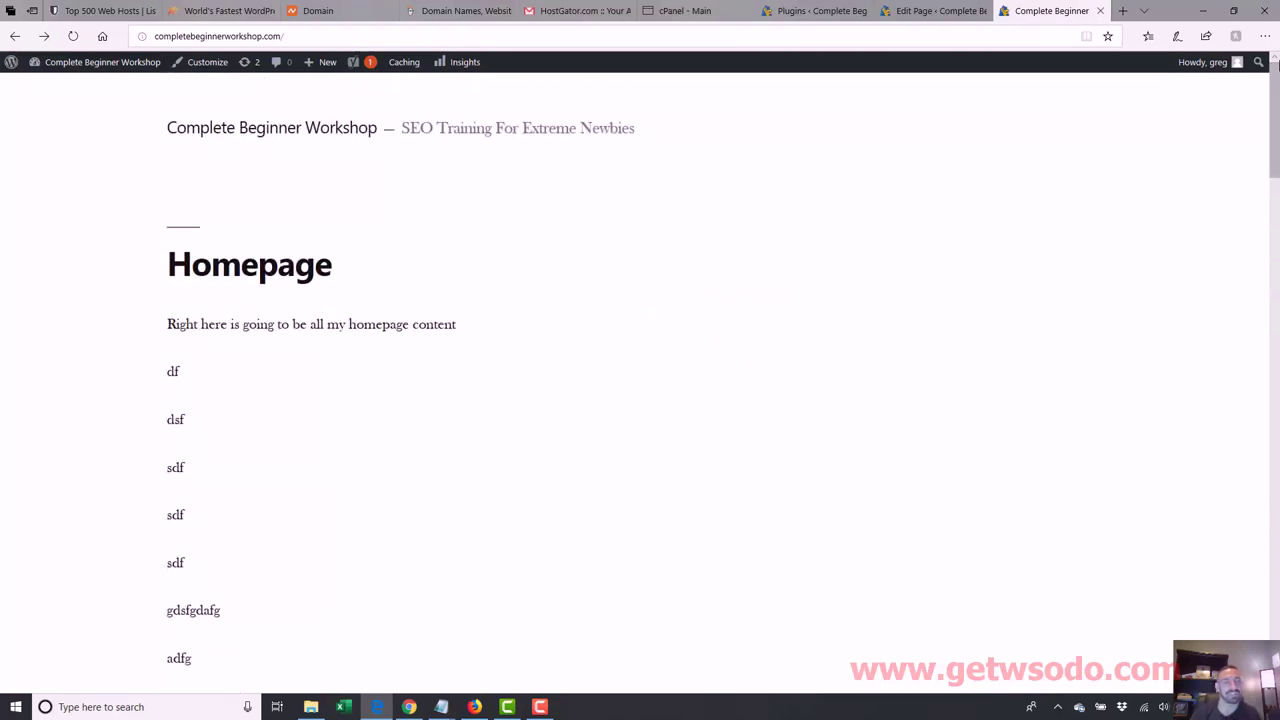
pyautogui.moveTo(1274, 62); pyautogui.dragTo(1274, 548)
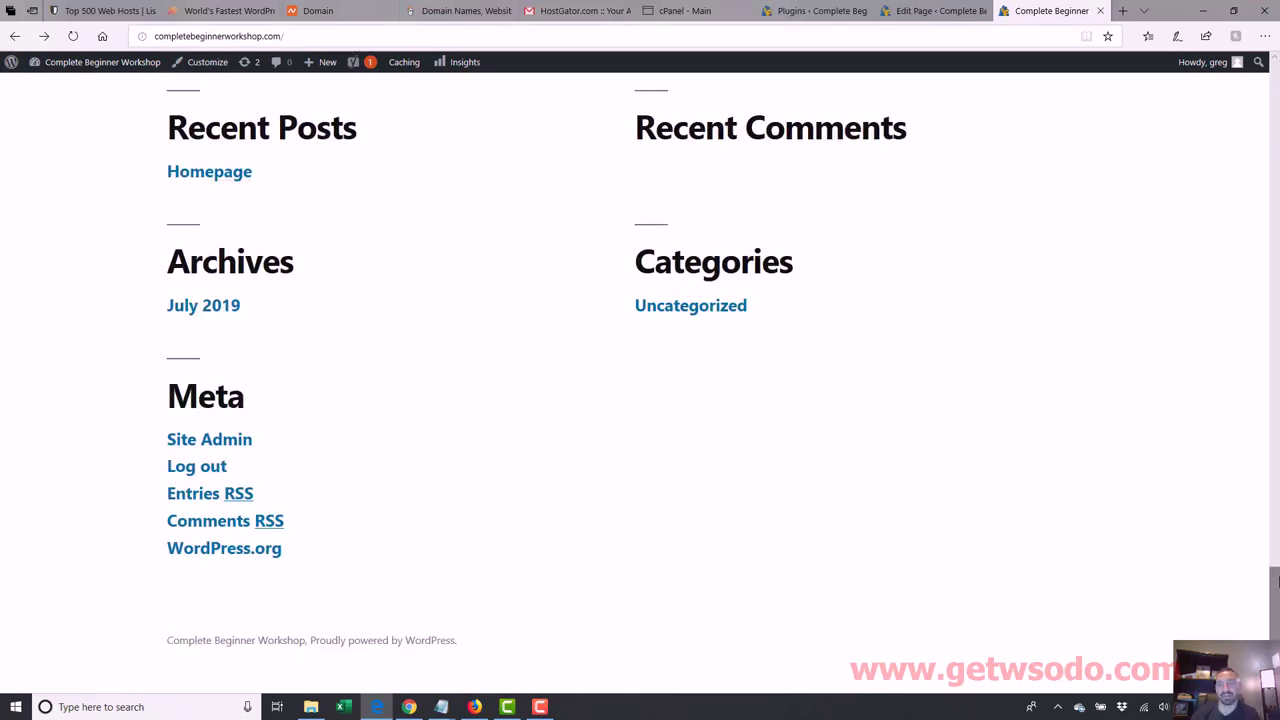
pyautogui.moveTo(1274, 600); pyautogui.dragTo(1274, 510)
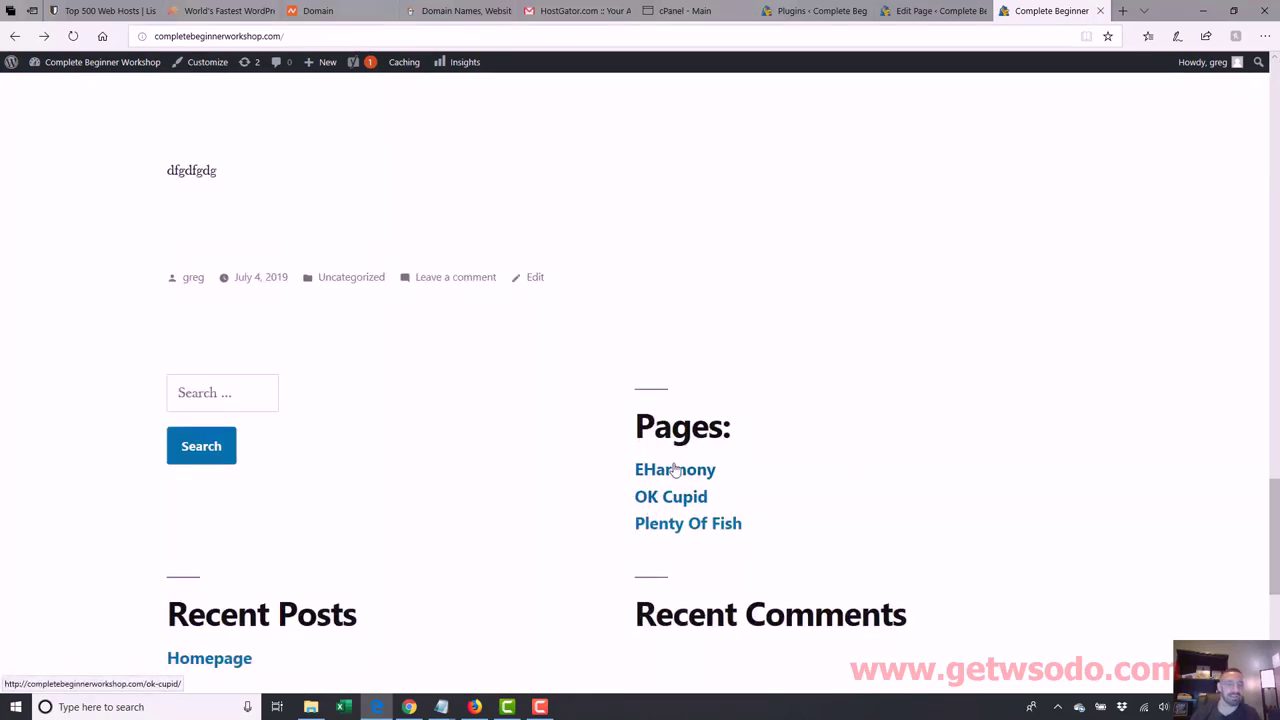
# Step: Switch to Chrome and inspect the individual dating sites listed under Reviews in the Top10 site's navigation
pyautogui.click(422, 706)
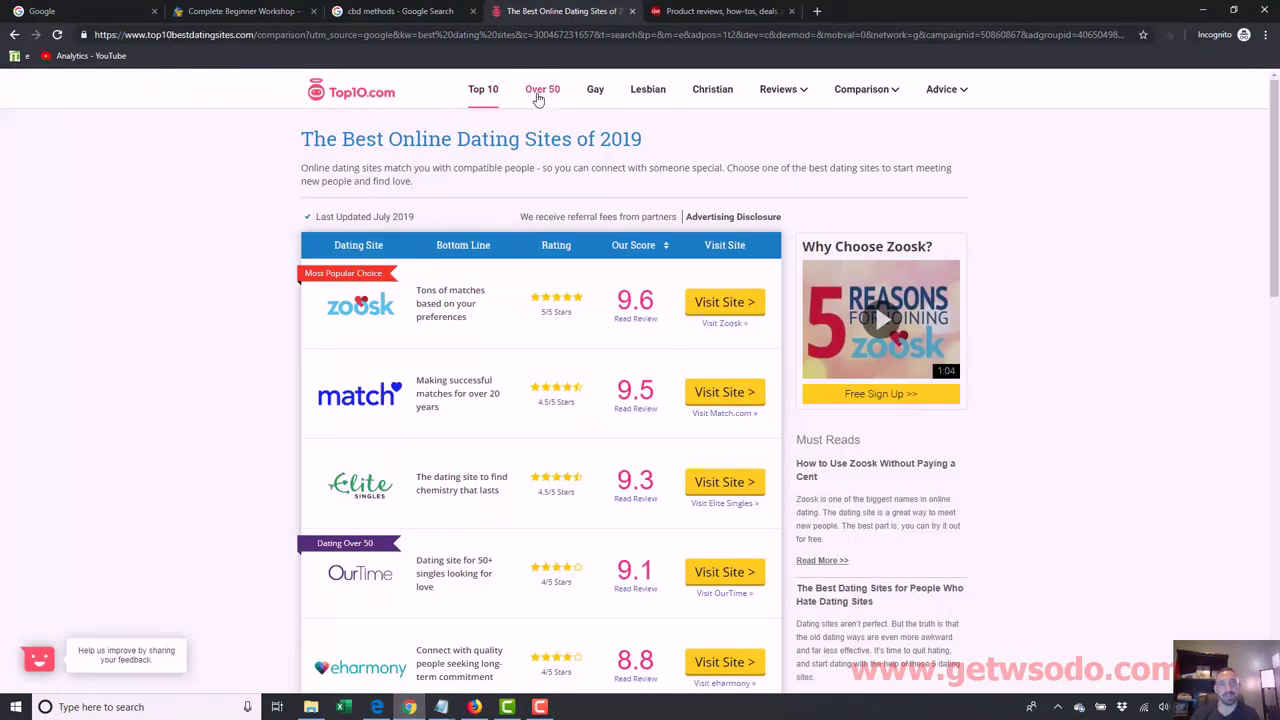
pyautogui.moveTo(783, 97)
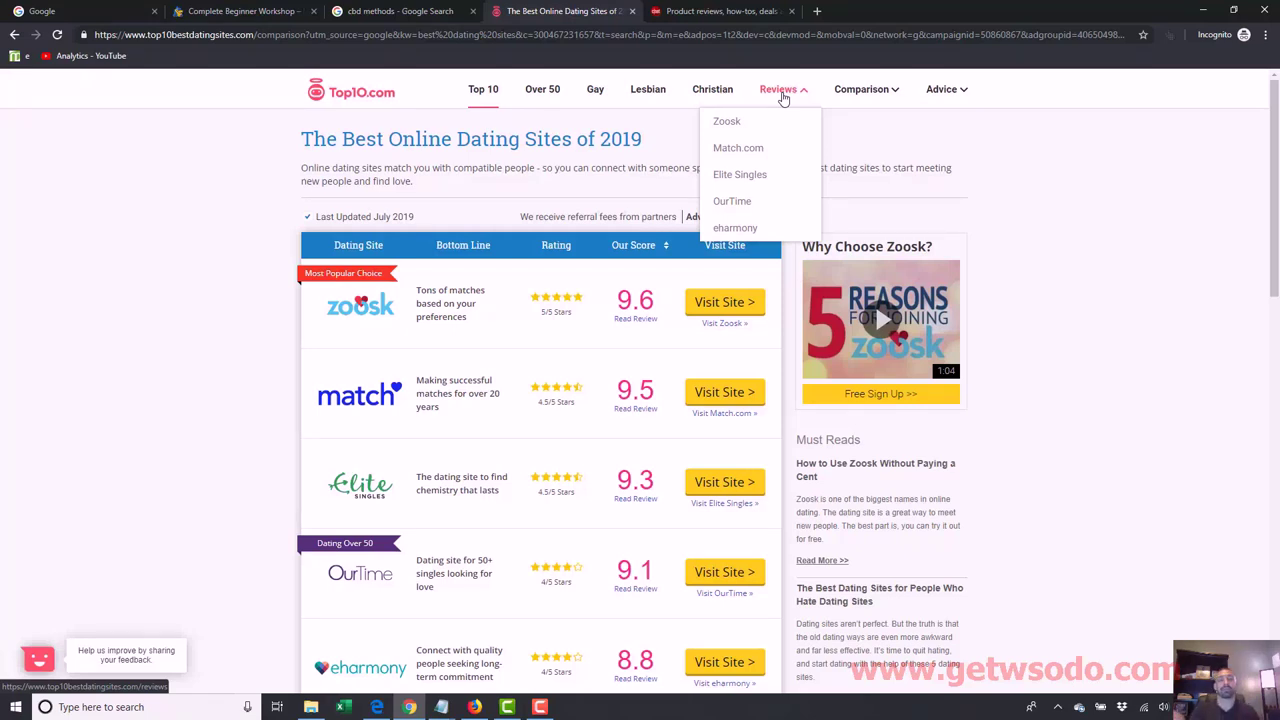
pyautogui.click(1182, 273)
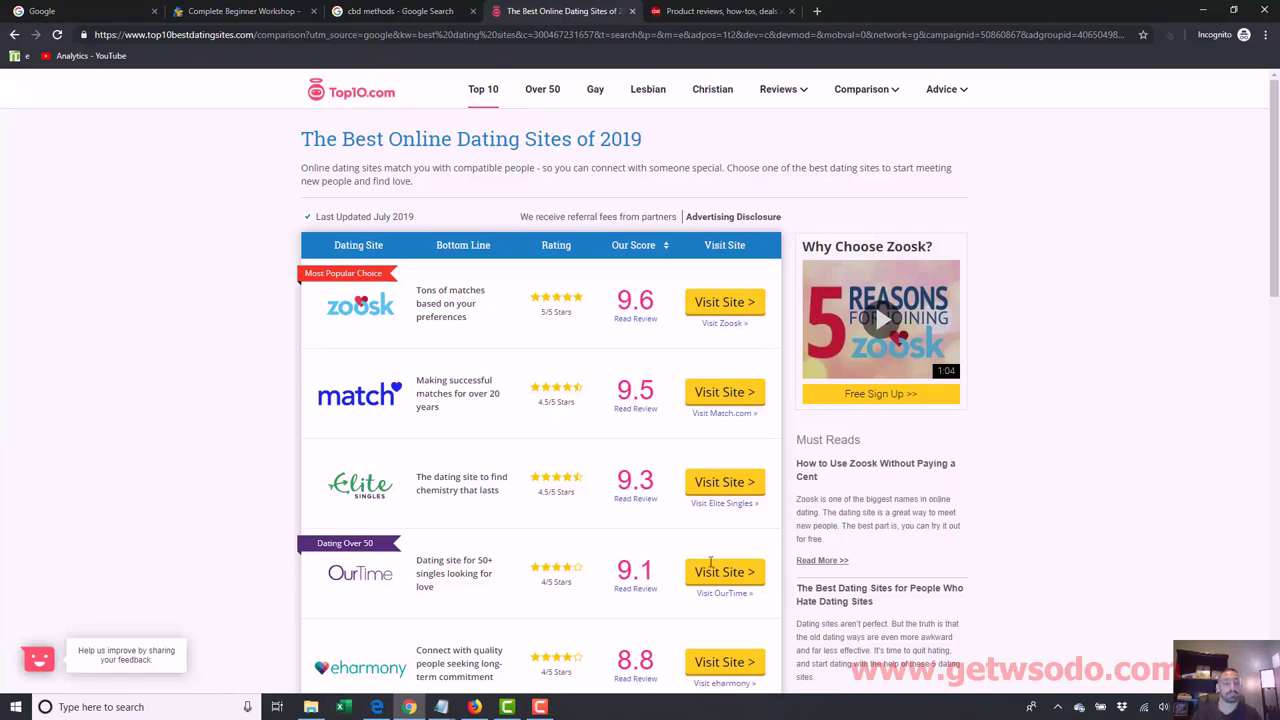
# Step: Switch back to Edge and move the Homepage post to the trash from the WordPress posts list
pyautogui.click(376, 707)
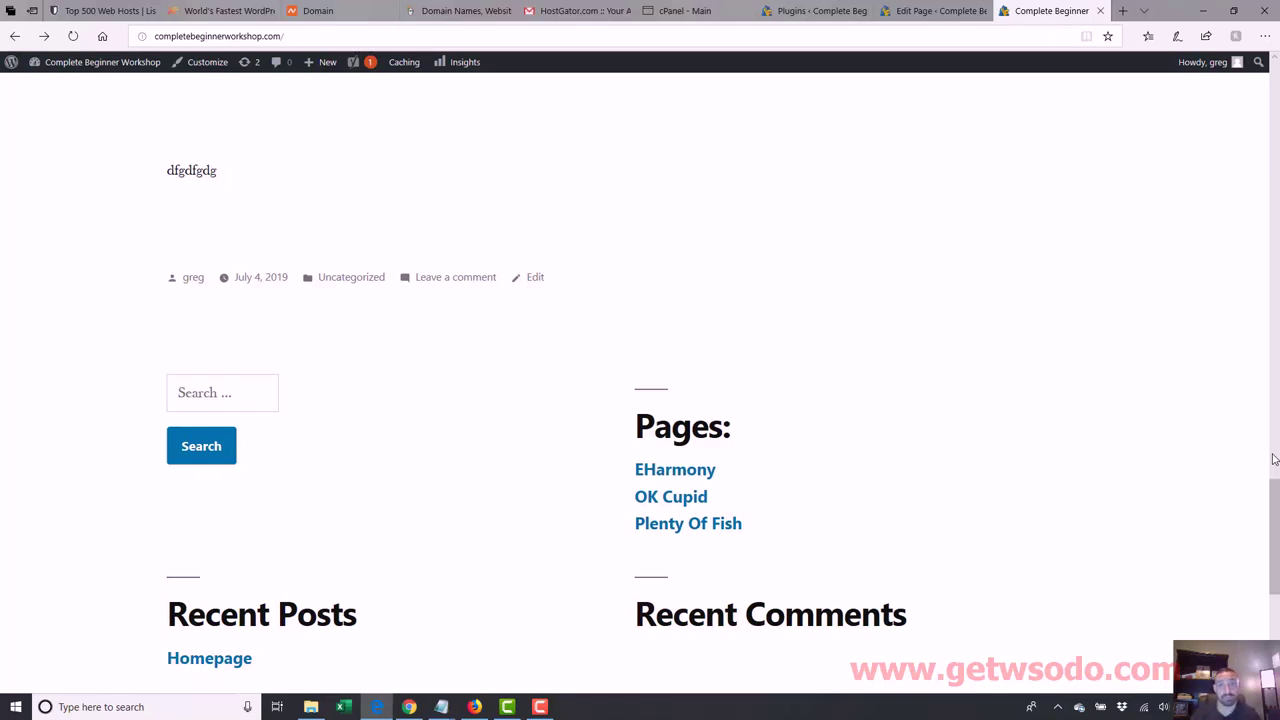
pyautogui.click(917, 12)
pyautogui.moveTo(38, 146)
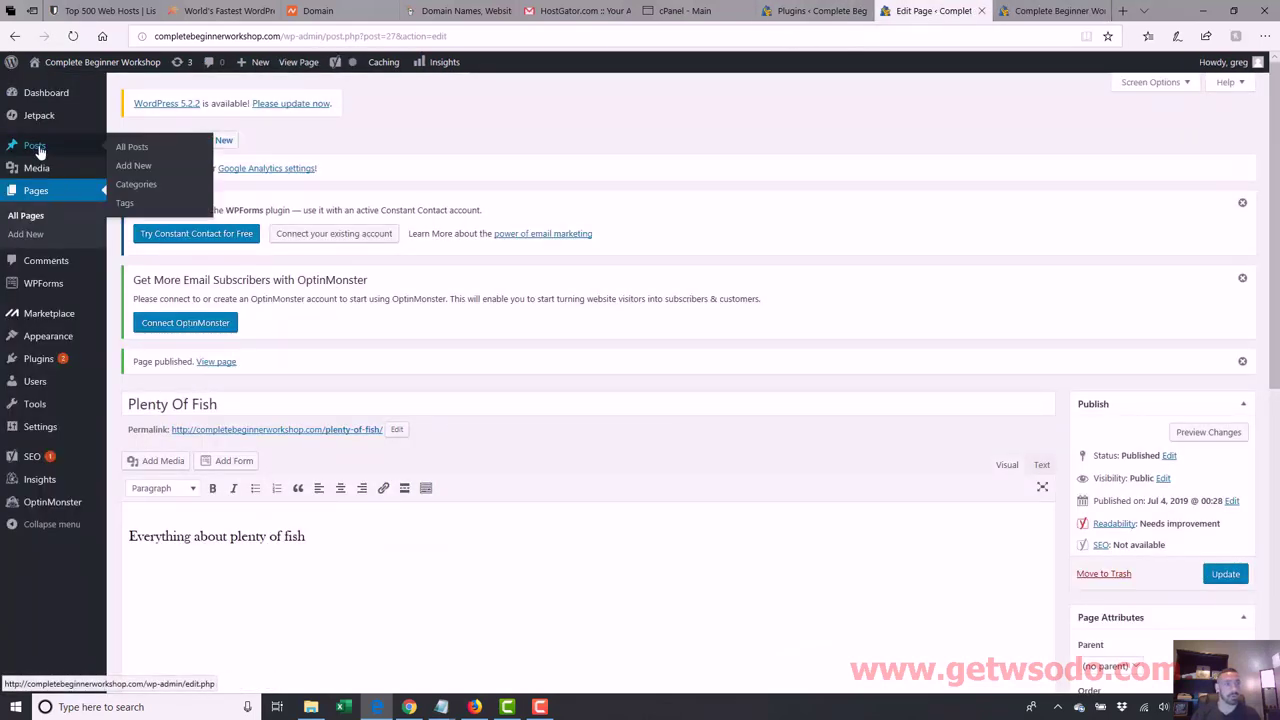
pyautogui.click(145, 150)
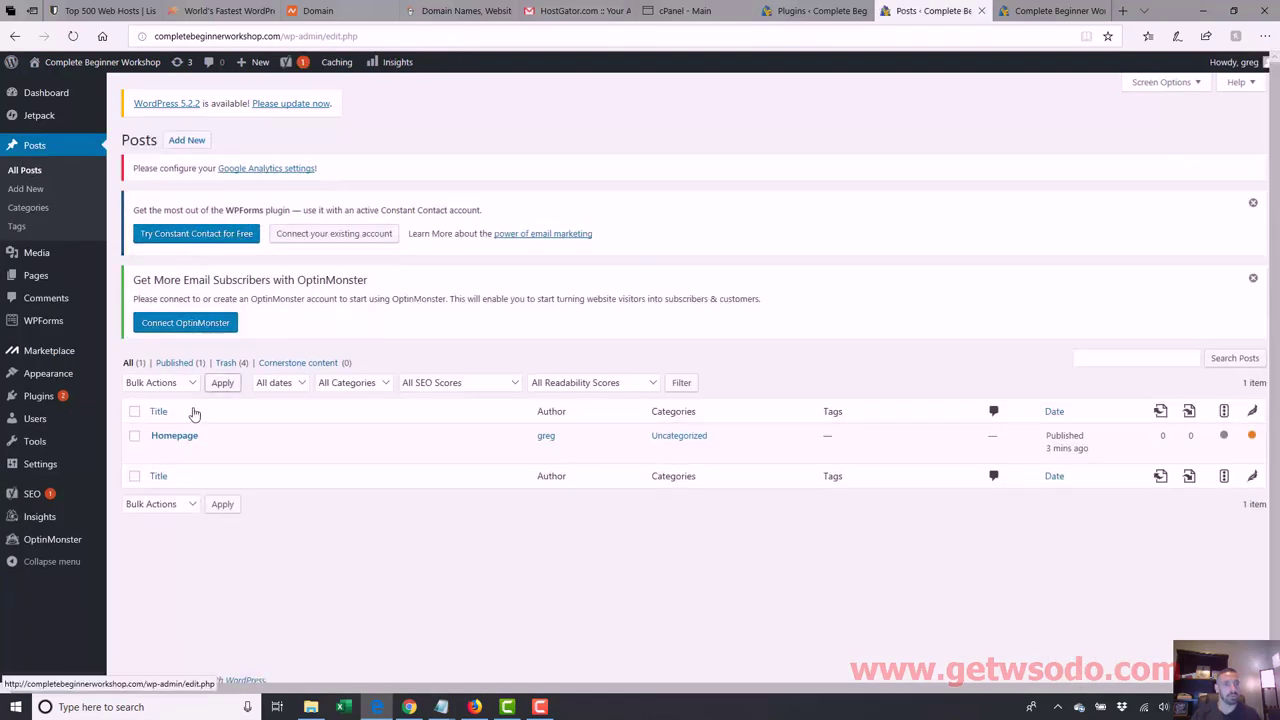
pyautogui.click(228, 452)
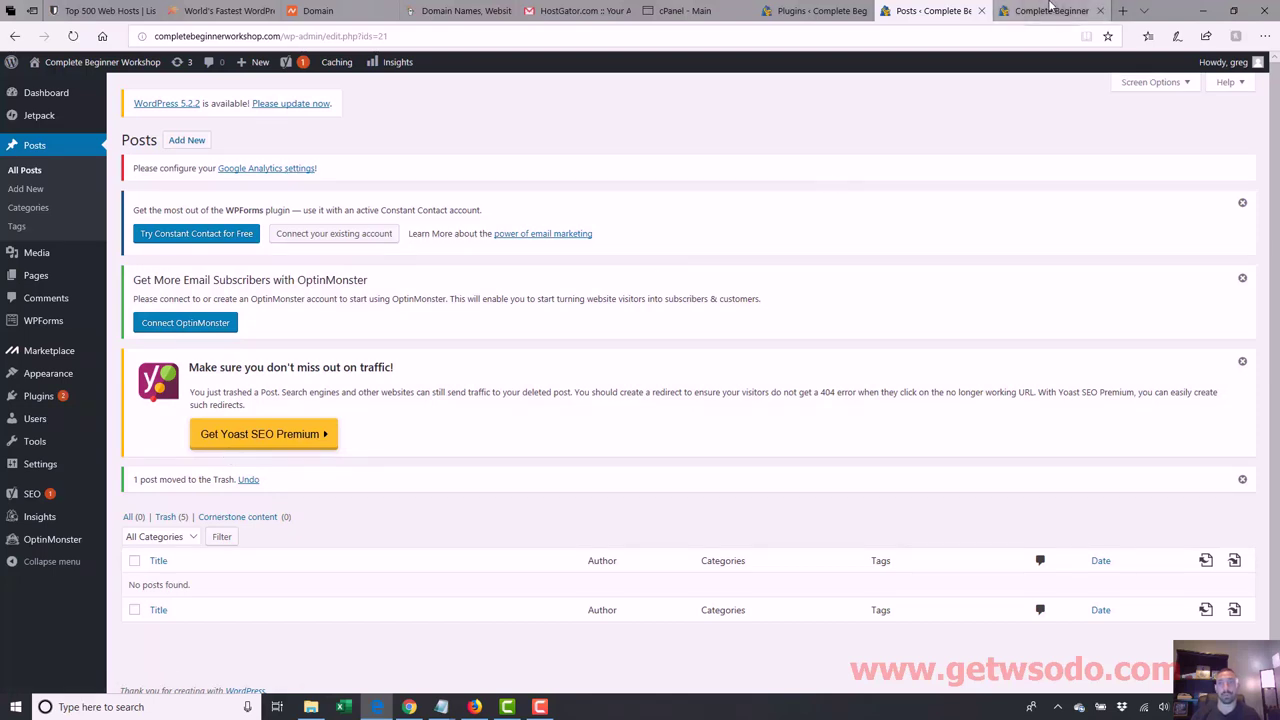
# Step: Reload the live site to see how the home page looks without the Homepage post
pyautogui.click(1045, 11)
pyautogui.click(1000, 39)
pyautogui.press('Return')
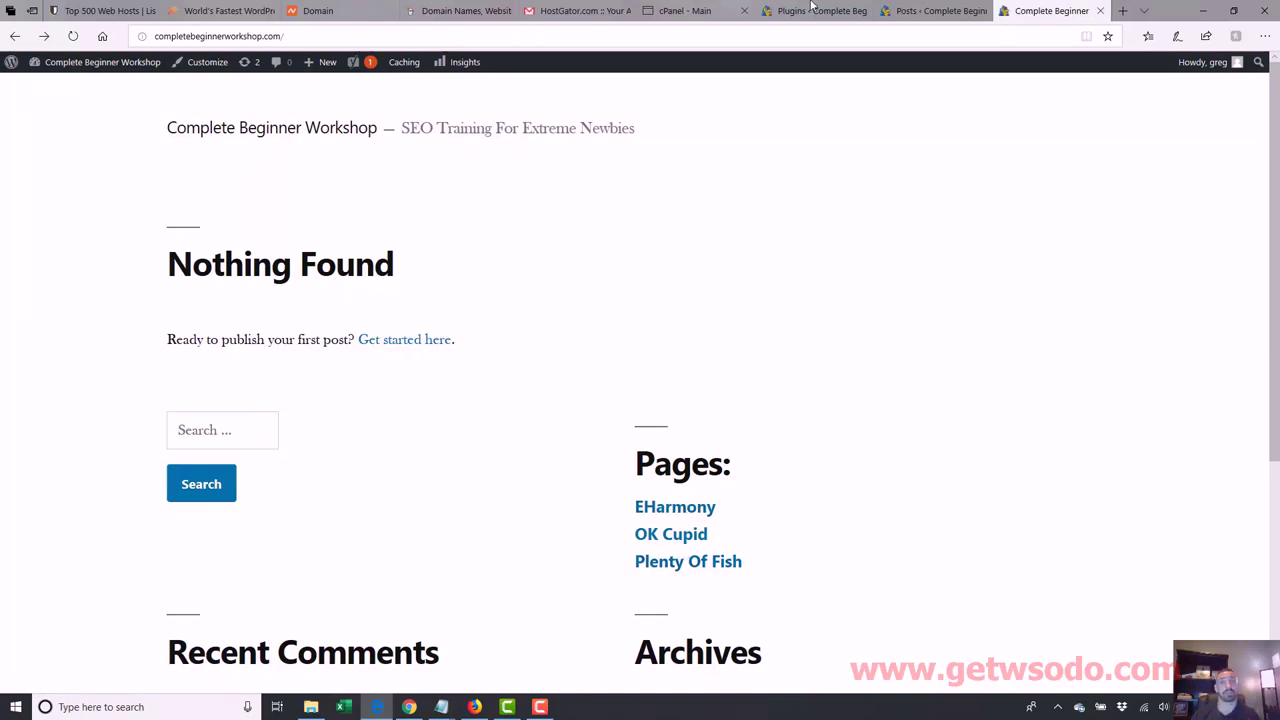
# Step: Create a new WordPress page titled Homepage, fill it with many short lines of placeholder text starting with "lkFLkdfsdf", and publish it
pyautogui.moveTo(904, 9)
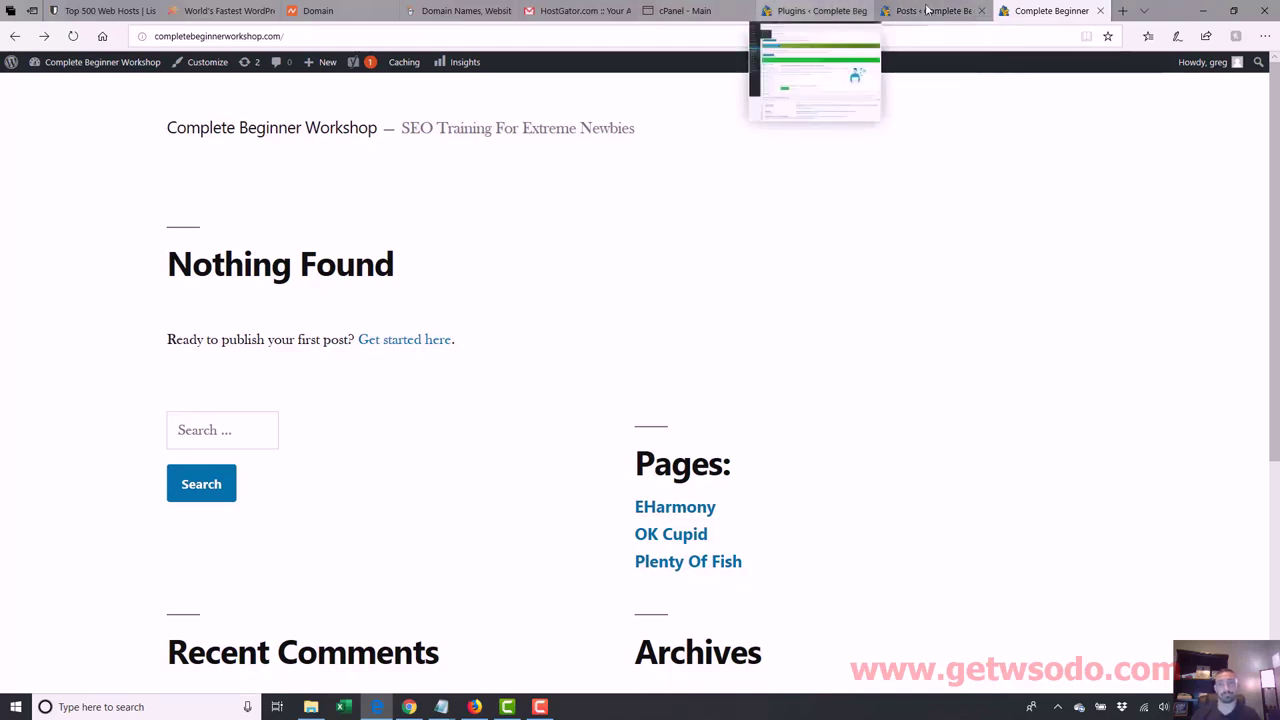
pyautogui.click(926, 10)
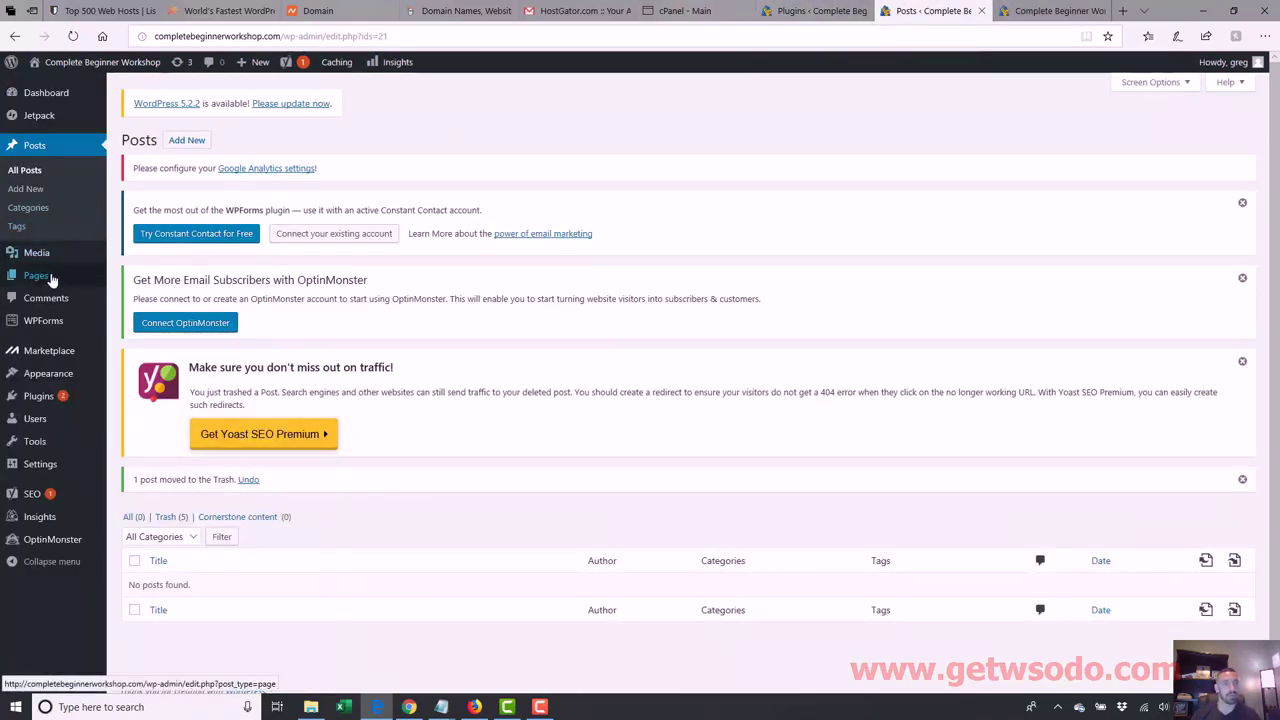
pyautogui.moveTo(51, 279)
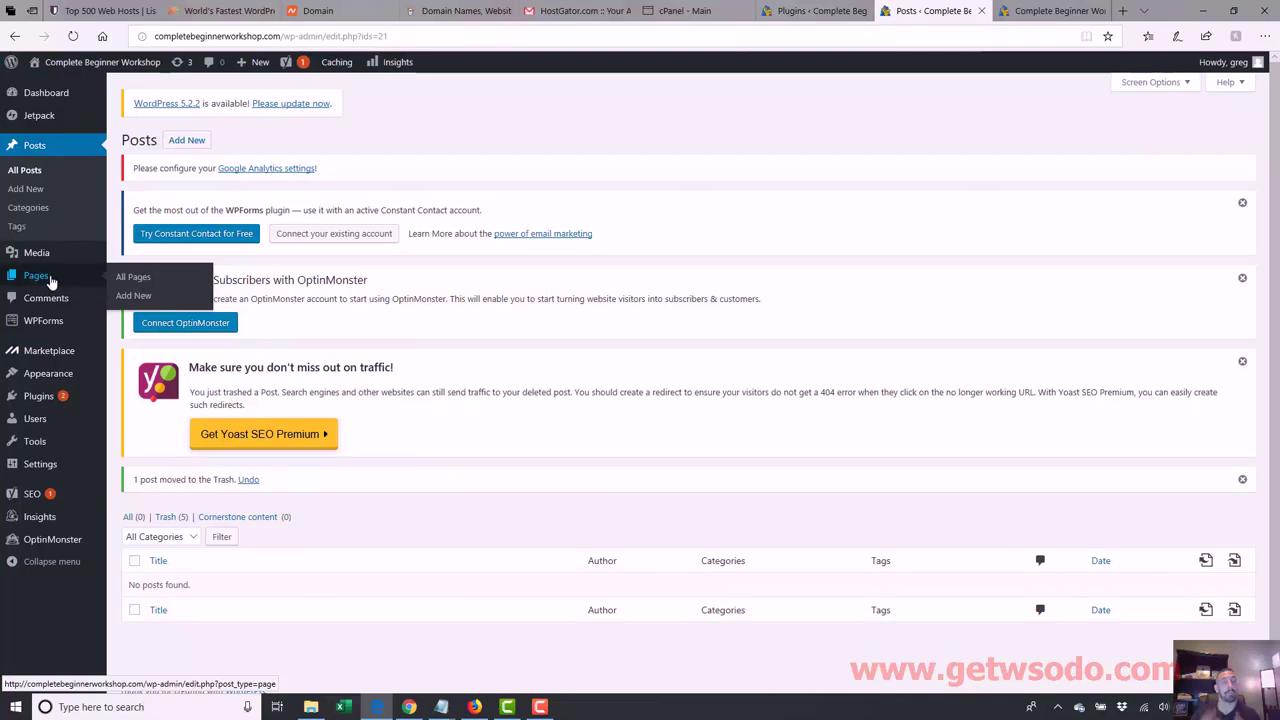
pyautogui.click(130, 294)
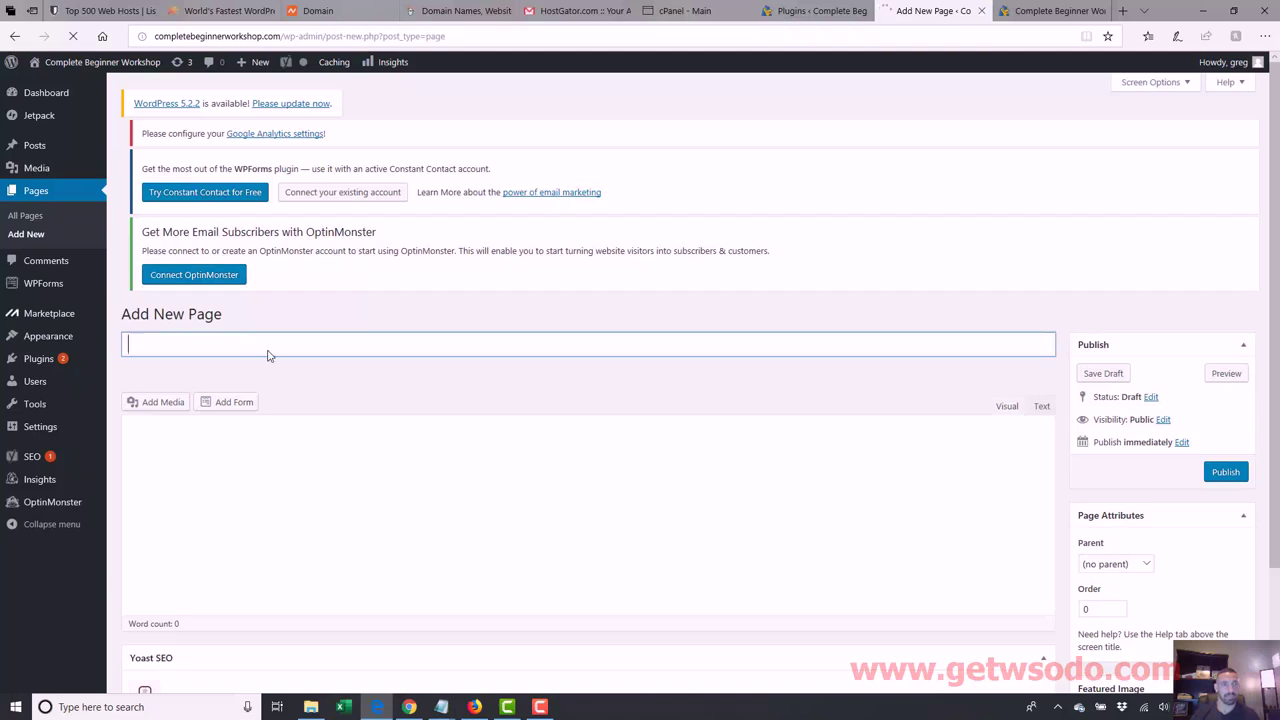
pyautogui.click(268, 364)
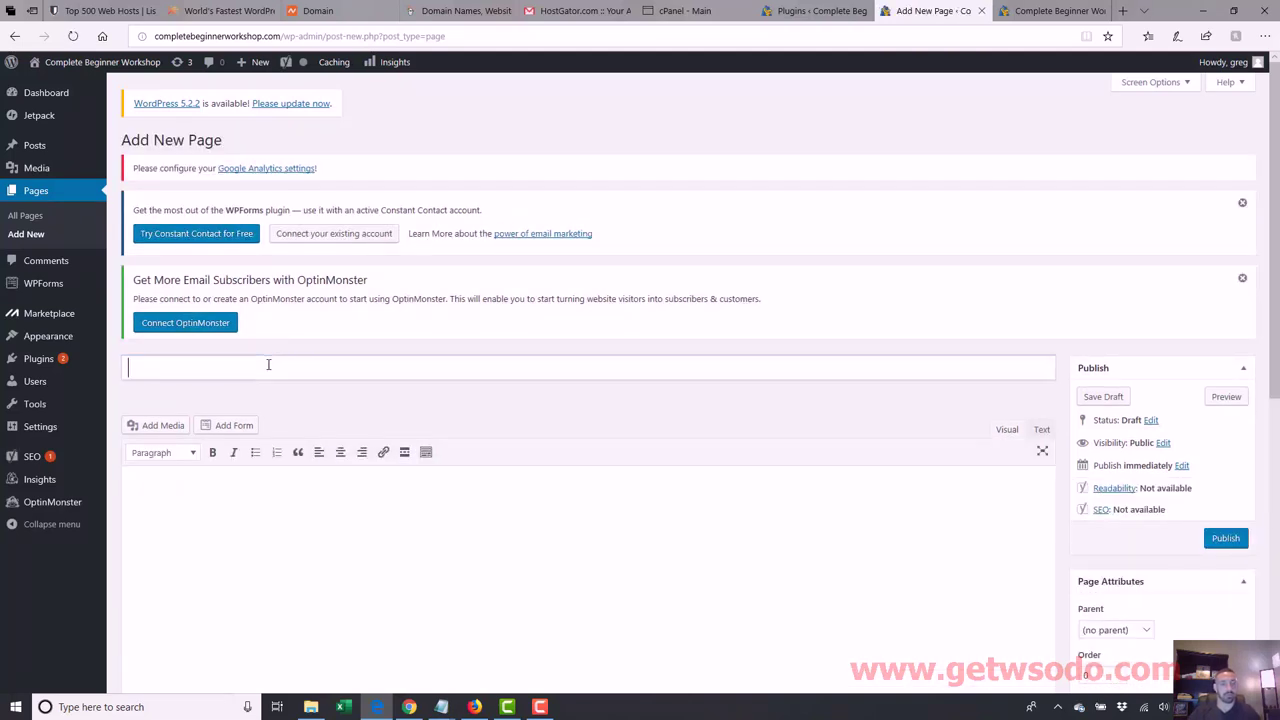
pyautogui.write('Homepage')
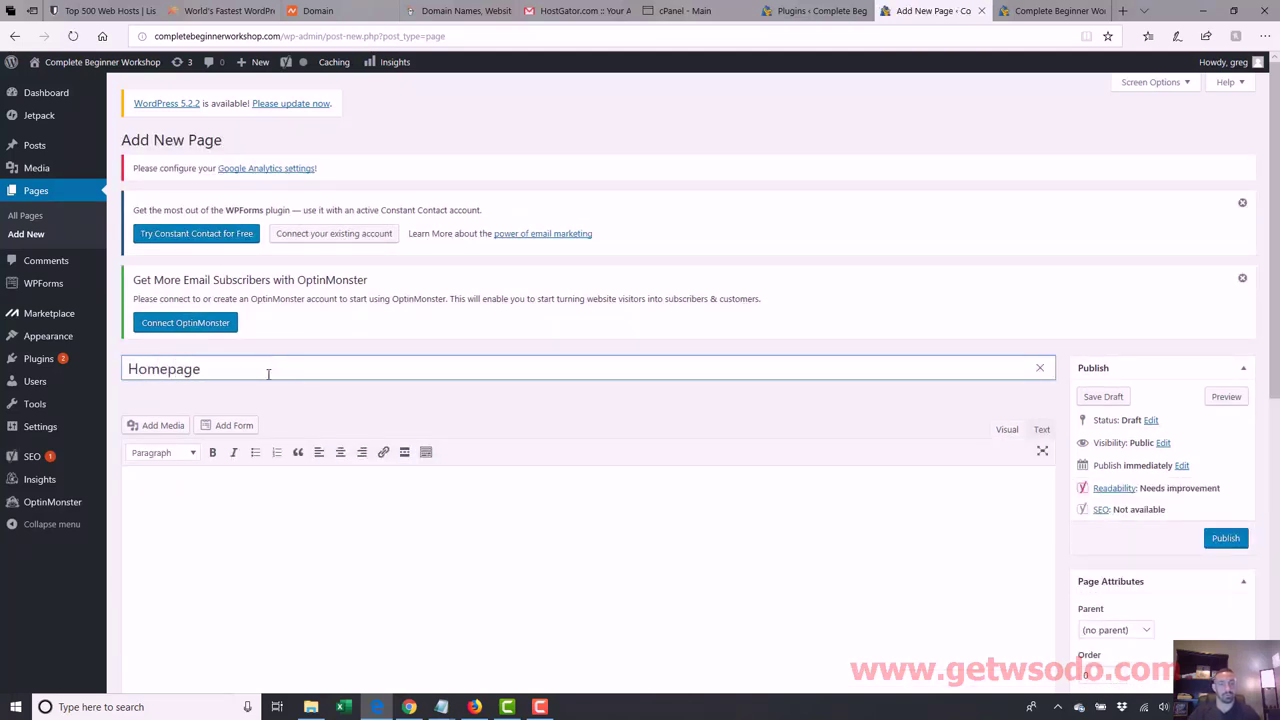
pyautogui.click(268, 509)
pyautogui.write('lkFLkdfsdf')
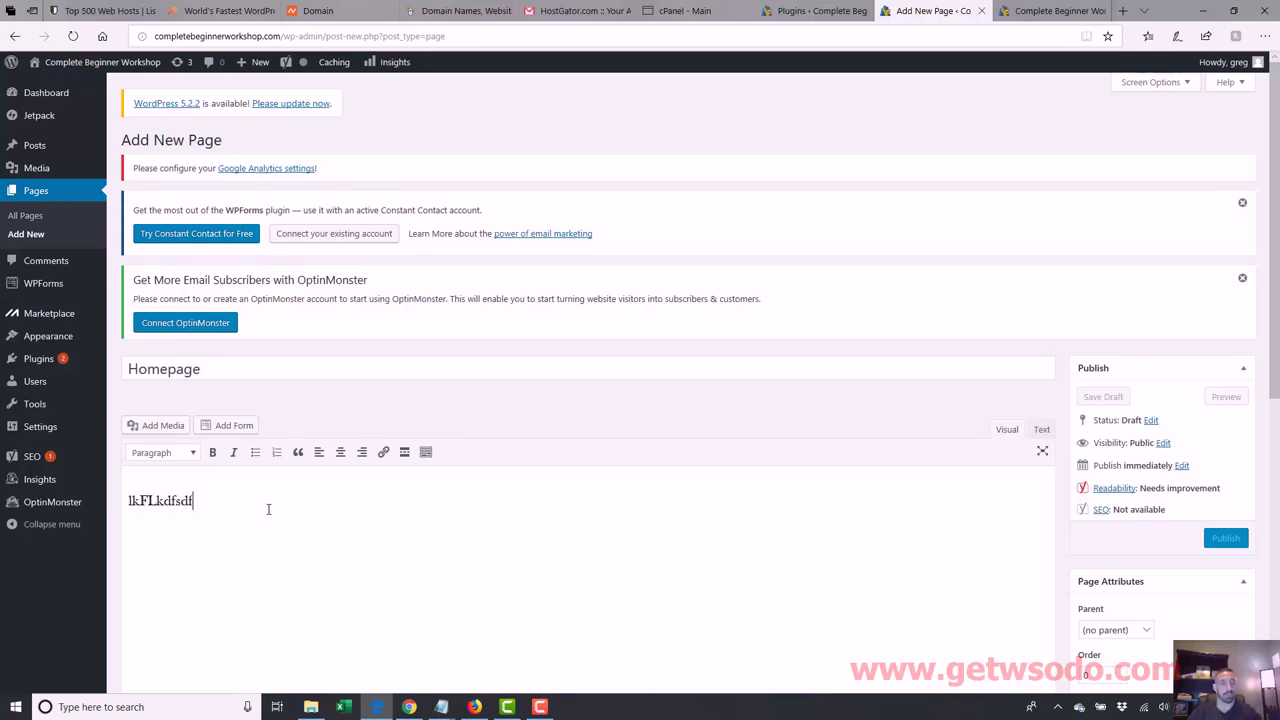
pyautogui.write(' gdfg dfg df gsd fg dsfgdsf gdfs g dfsg dfs')
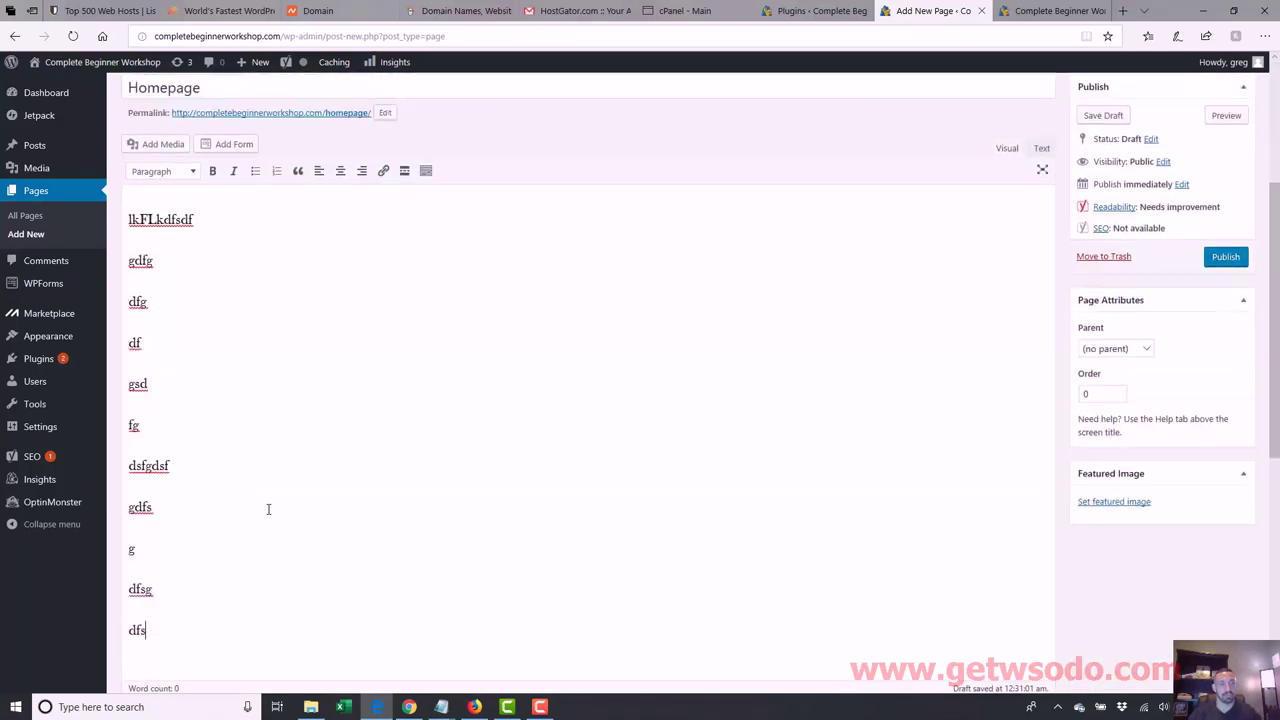
pyautogui.write(' g')
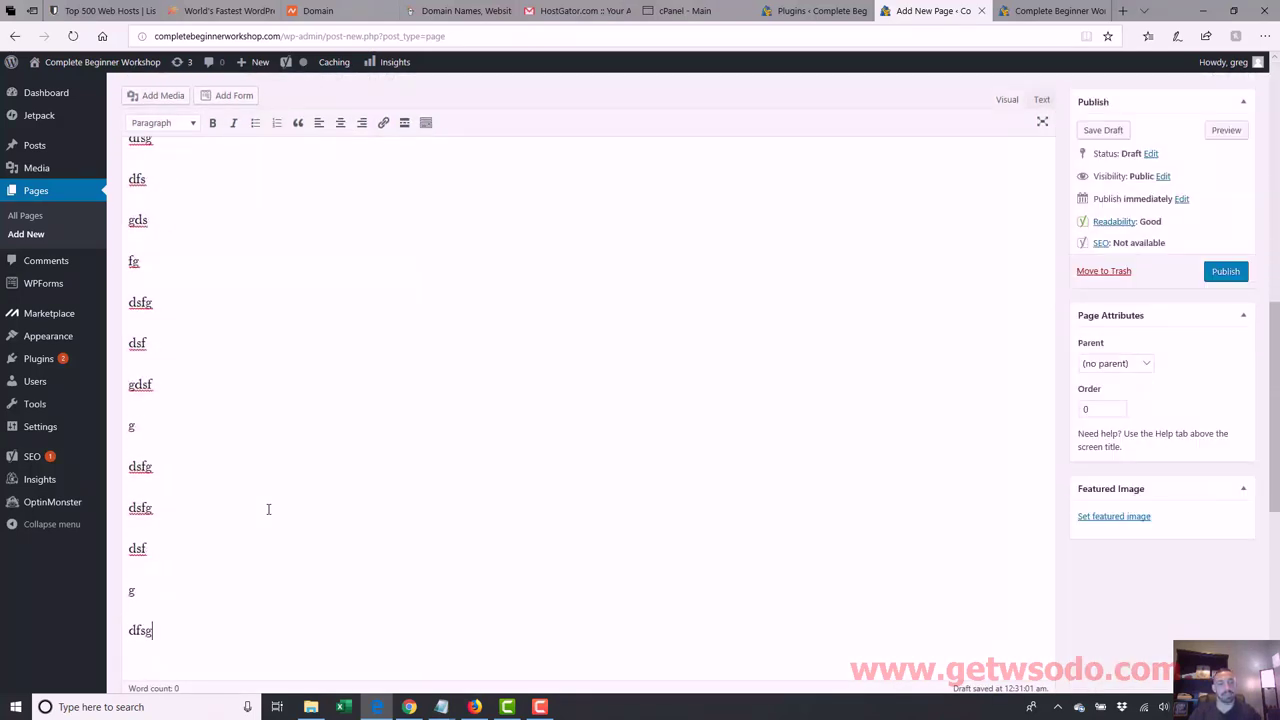
pyautogui.write('ds fg dsfg dsf gdsf g dsfg dsfg dsf g dfsg dfsg dsf gds fg dsfg dsf gds fg dsfg')
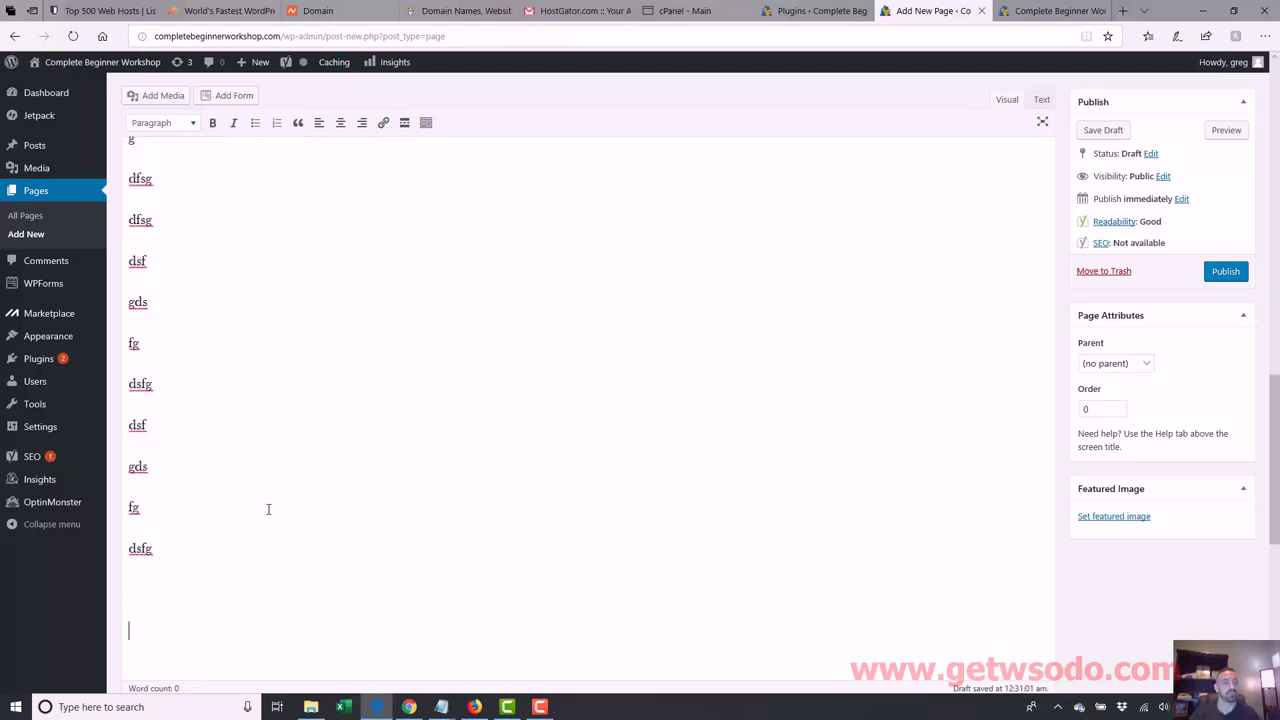
pyautogui.click(1226, 271)
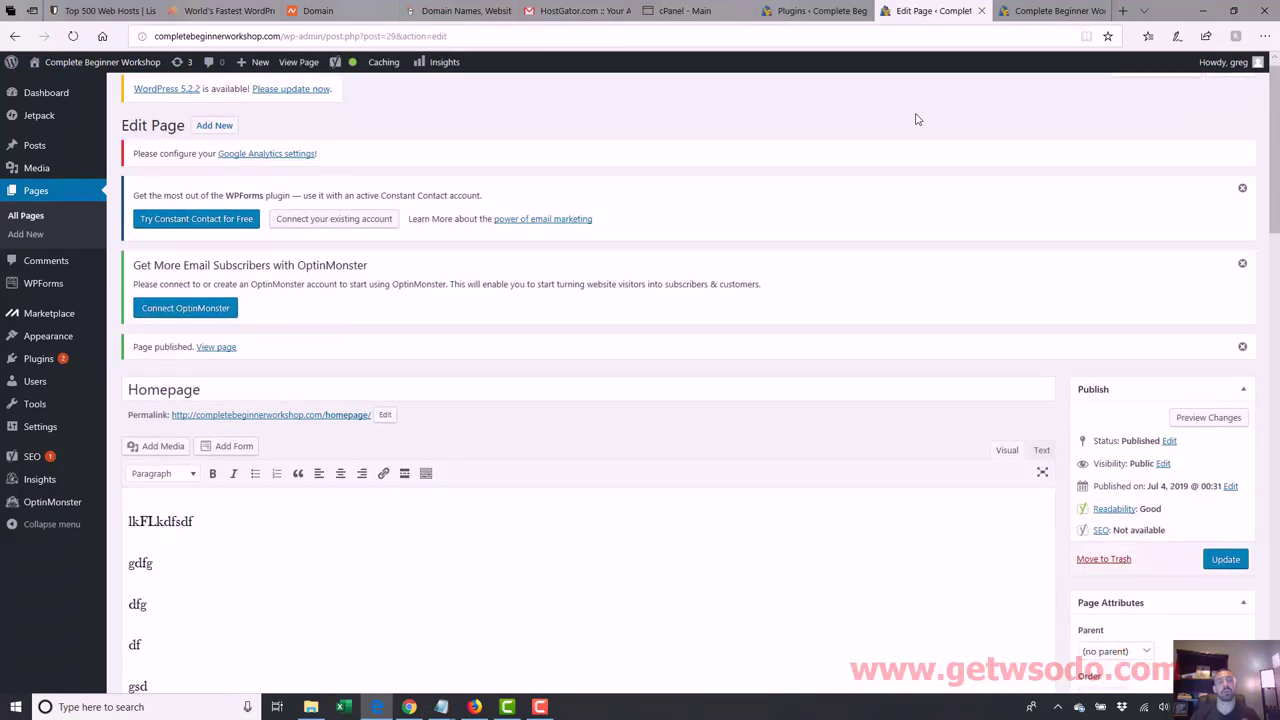
# Step: Reload the live site to check how the home page looks with the new Homepage page published
pyautogui.click(1008, 12)
pyautogui.click(990, 35)
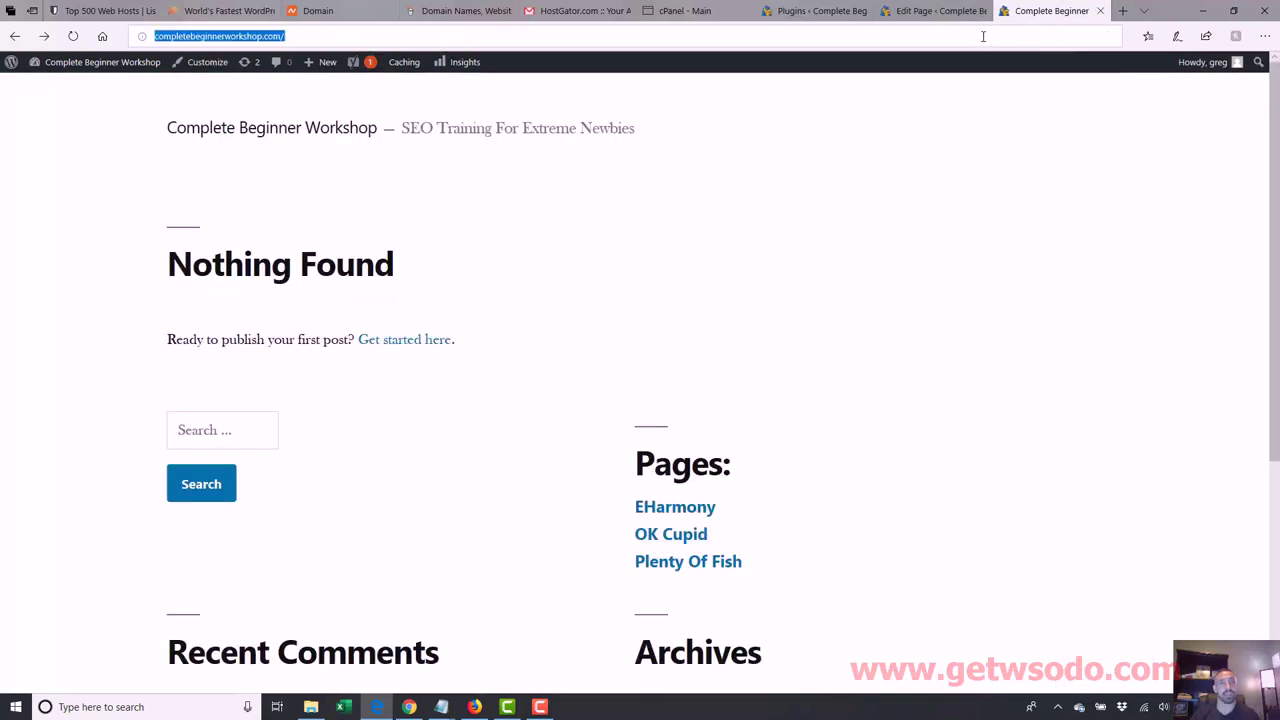
pyautogui.press('Return')
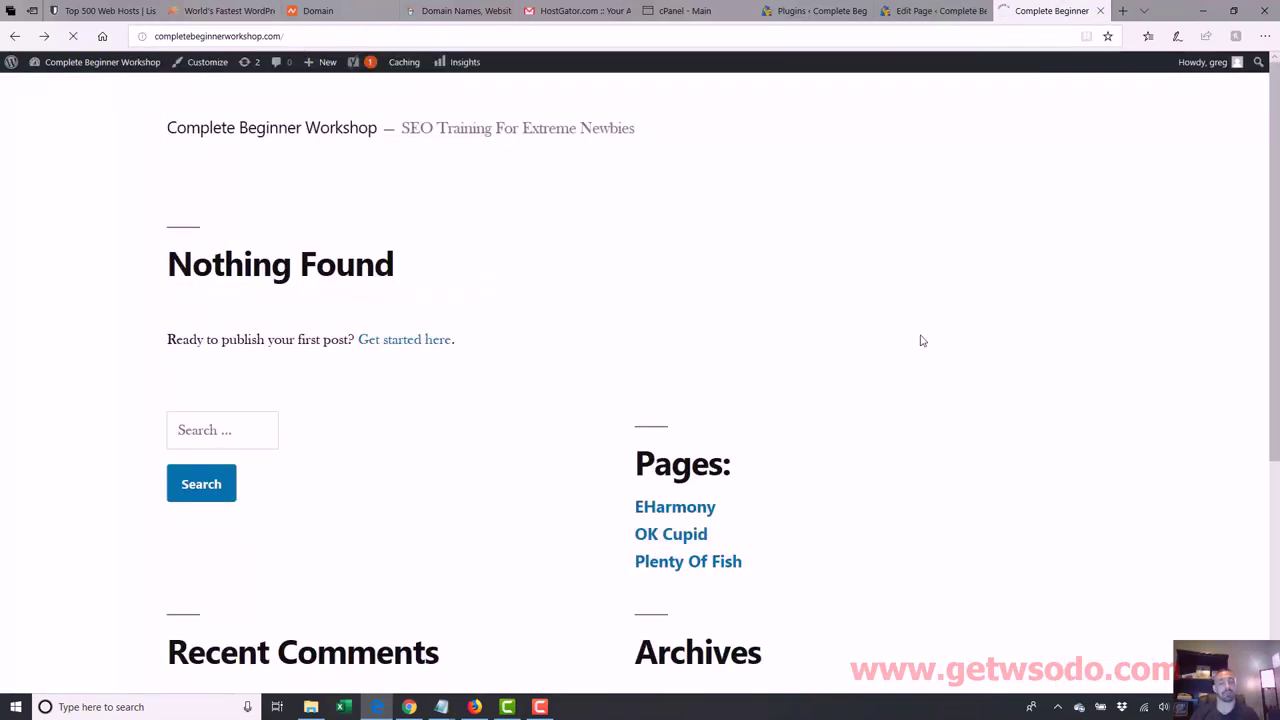
pyautogui.click(686, 542)
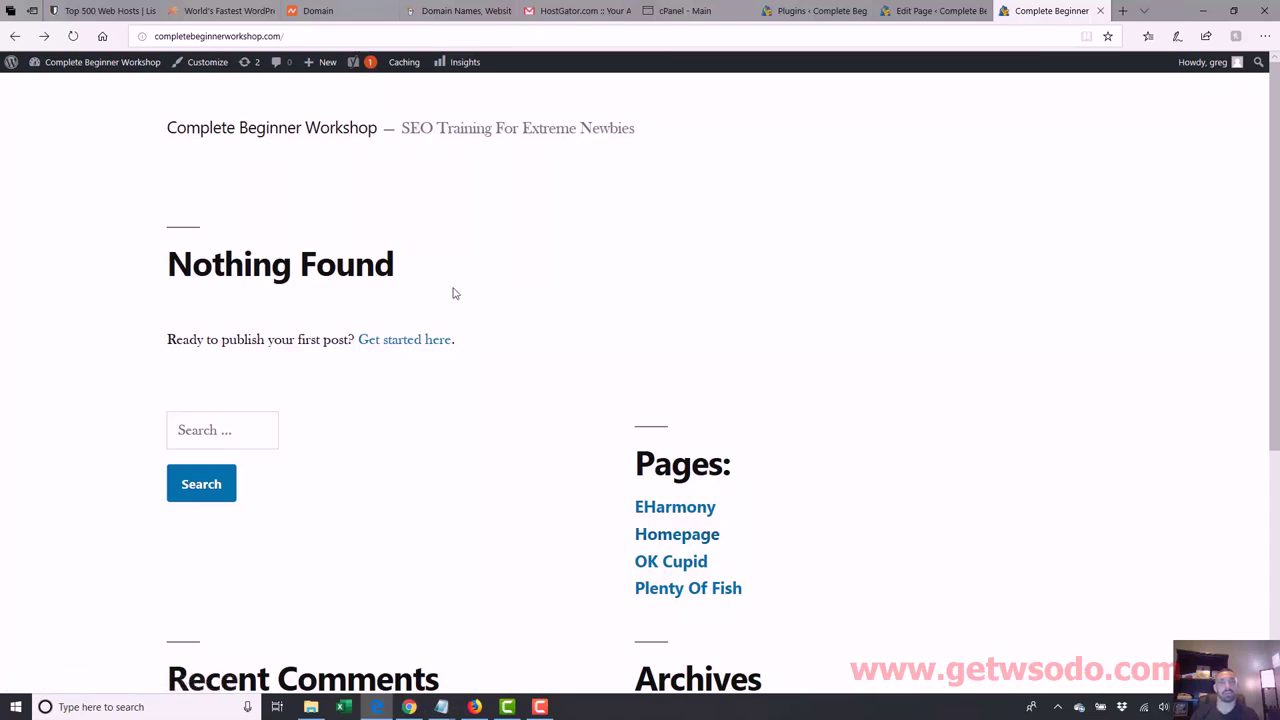
# Step: In the WordPress Reading settings, make the site's homepage display a static page, choose Homepage as that page, and save the changes
pyautogui.click(929, 12)
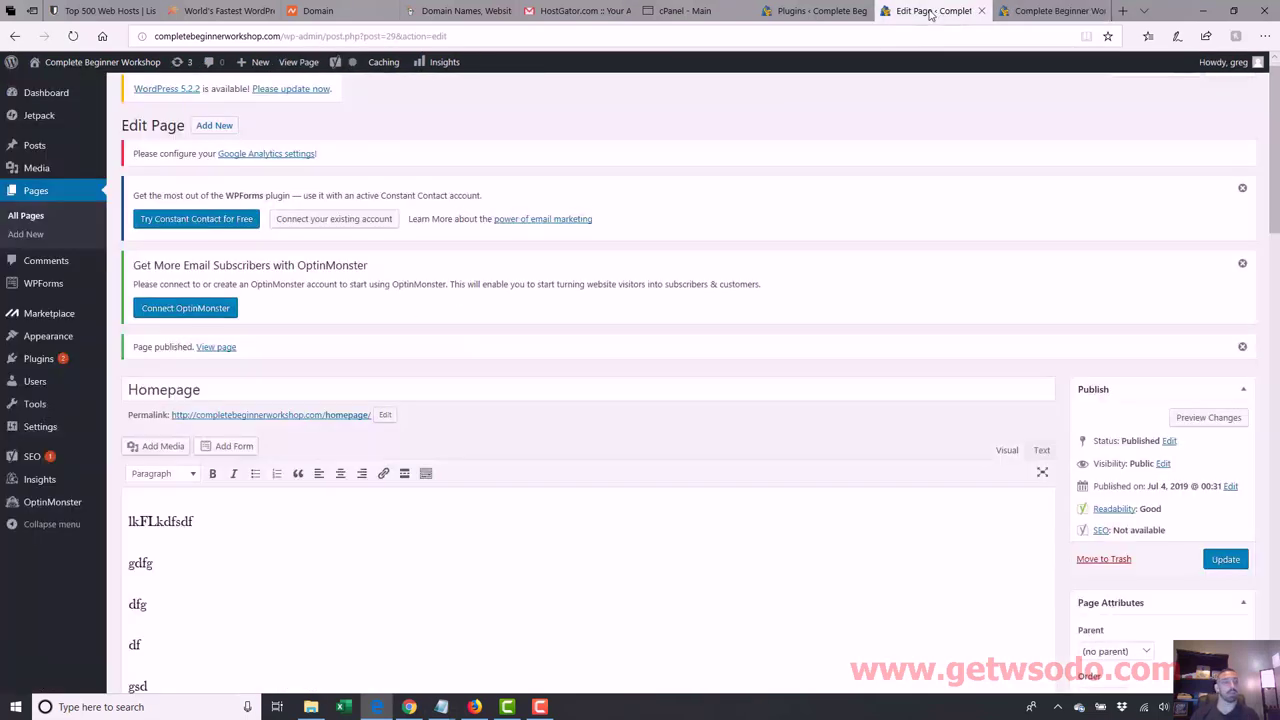
pyautogui.moveTo(60, 428)
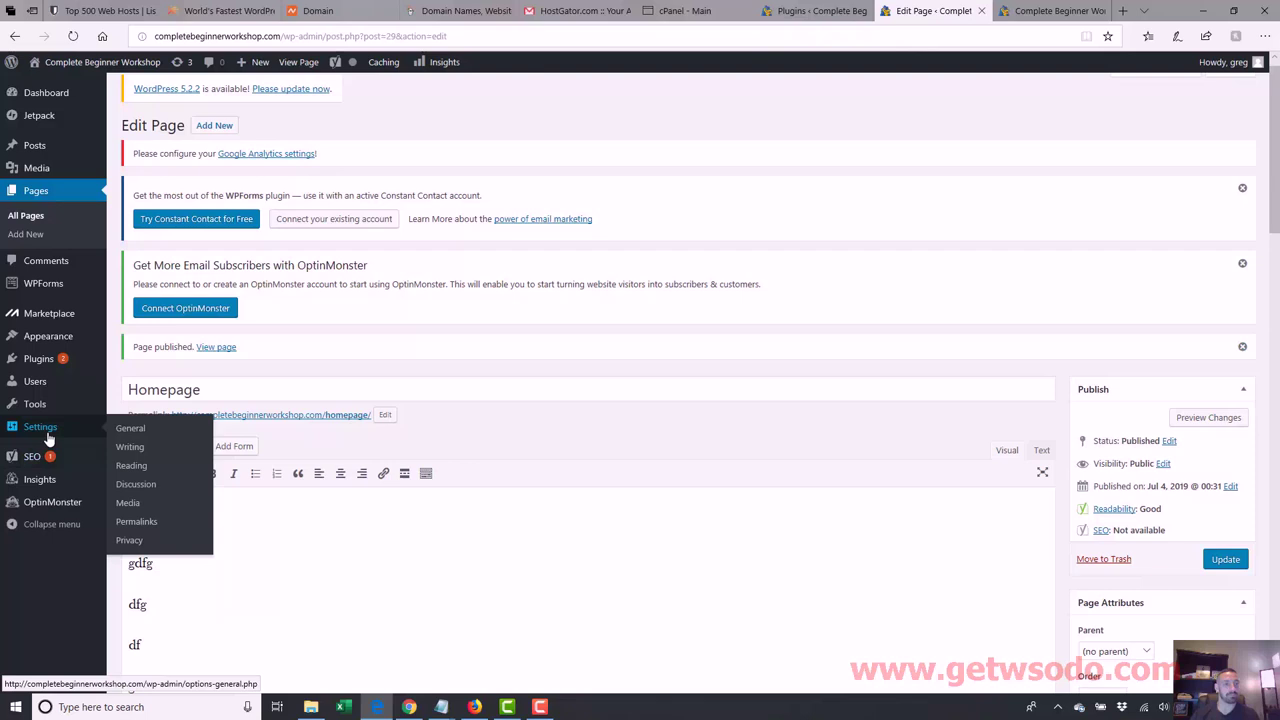
pyautogui.click(142, 476)
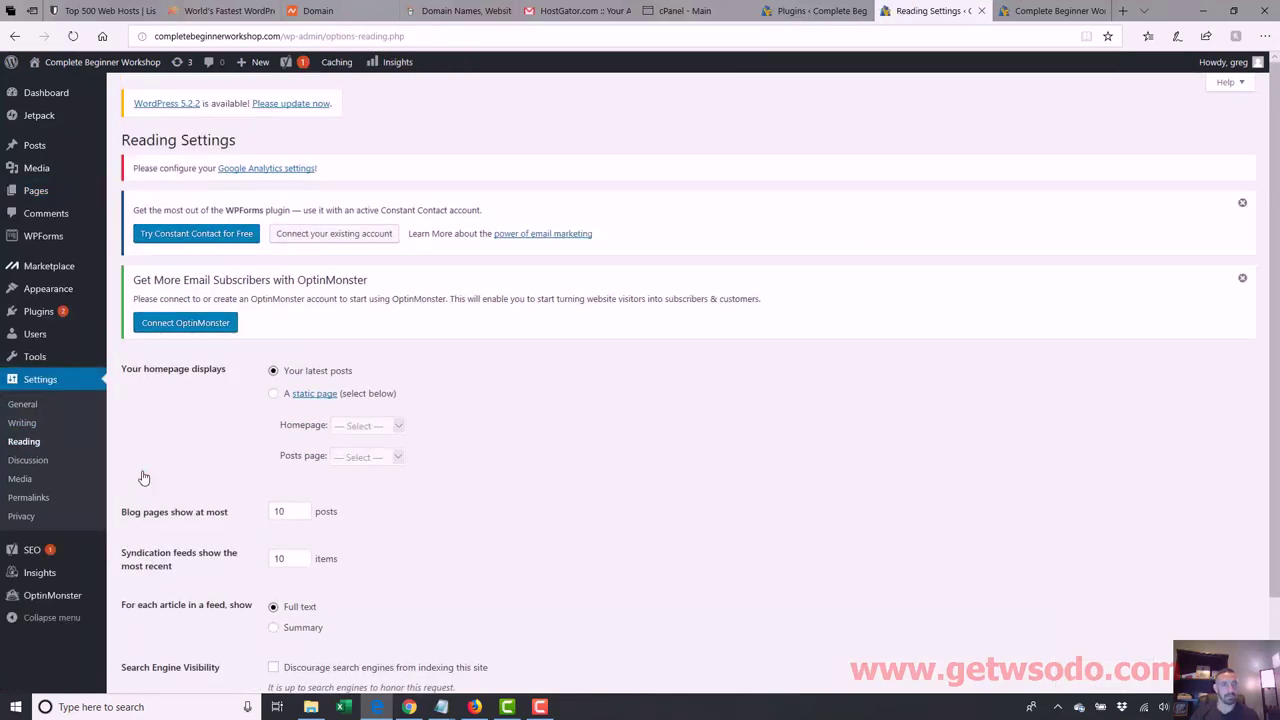
pyautogui.click(274, 395)
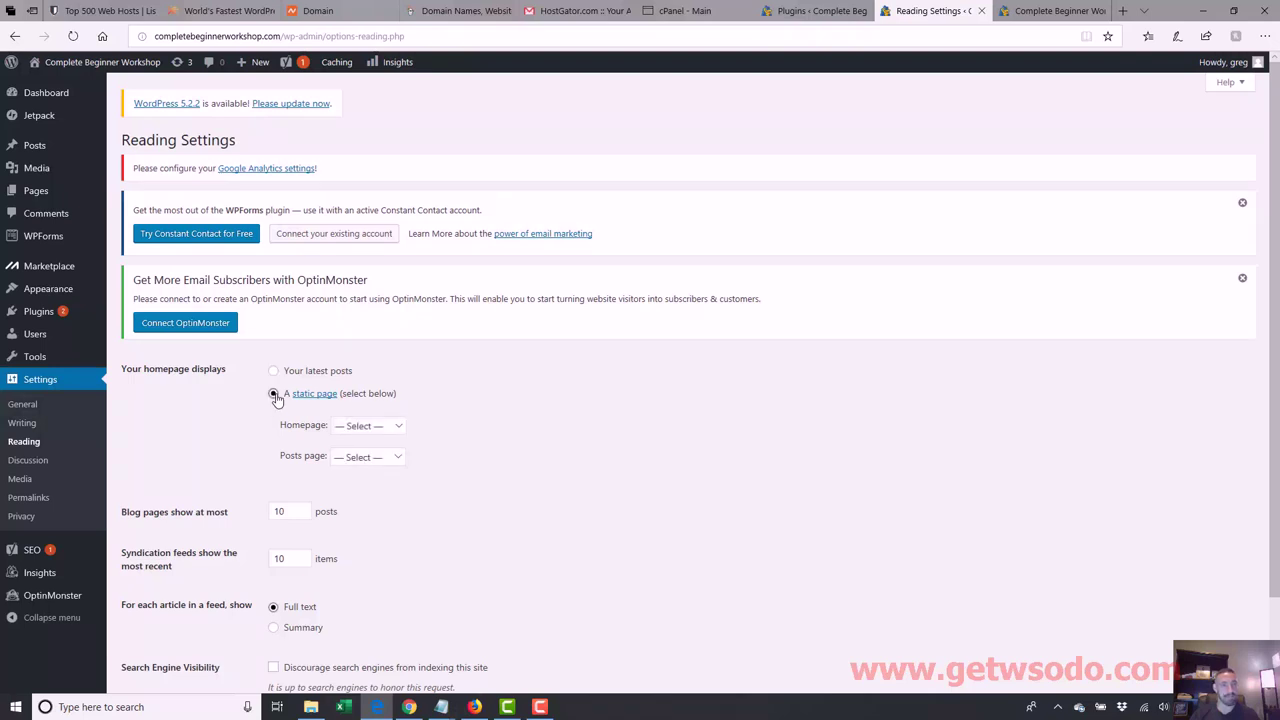
pyautogui.click(362, 427)
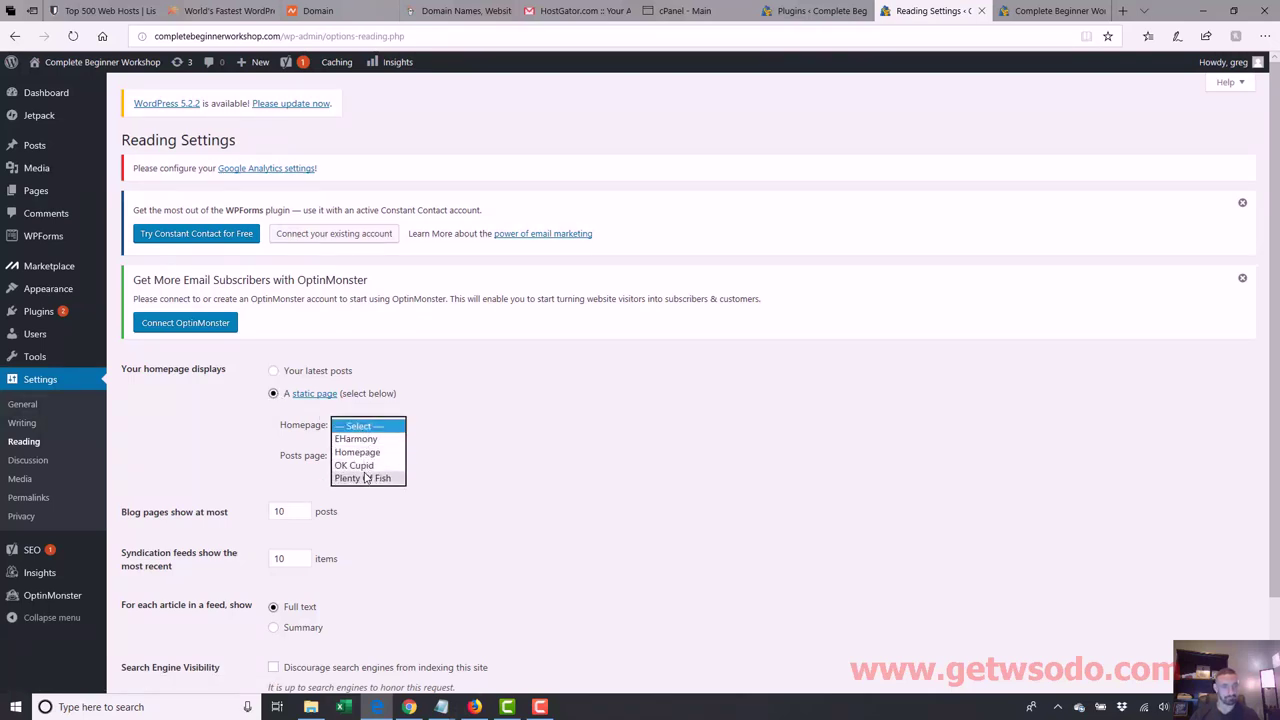
pyautogui.click(370, 453)
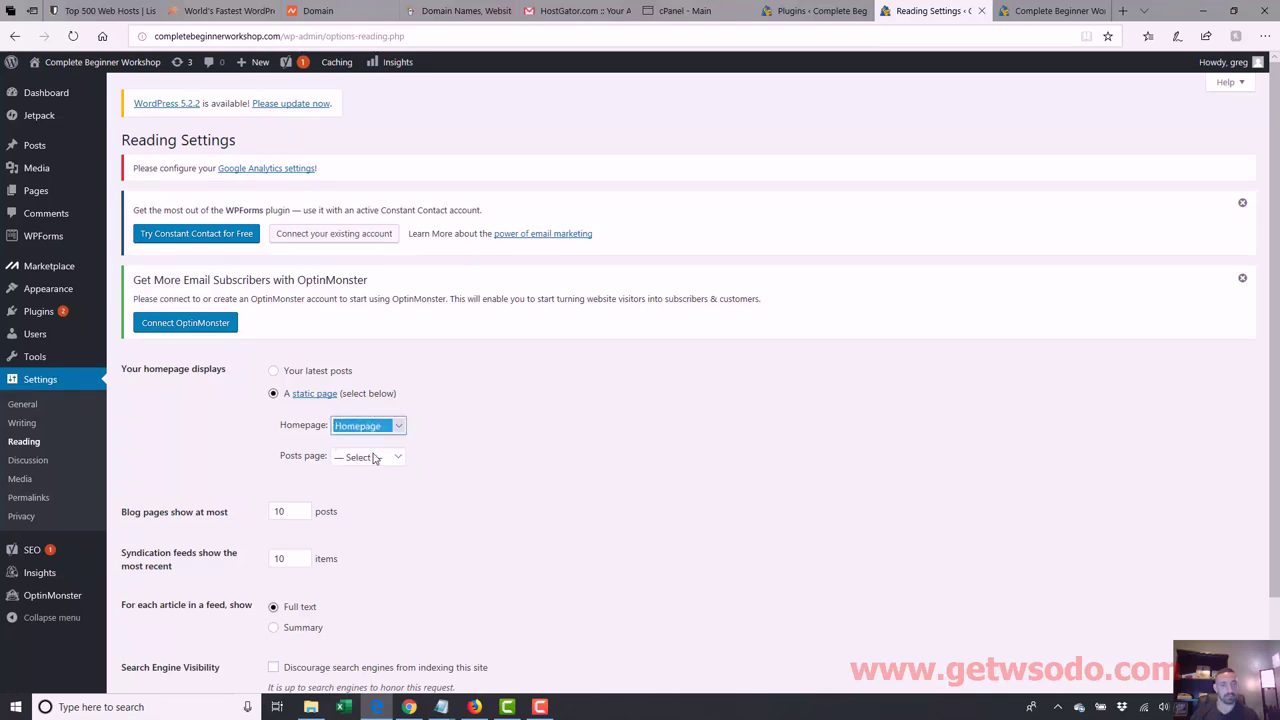
pyautogui.scroll(-2, 879, 453)
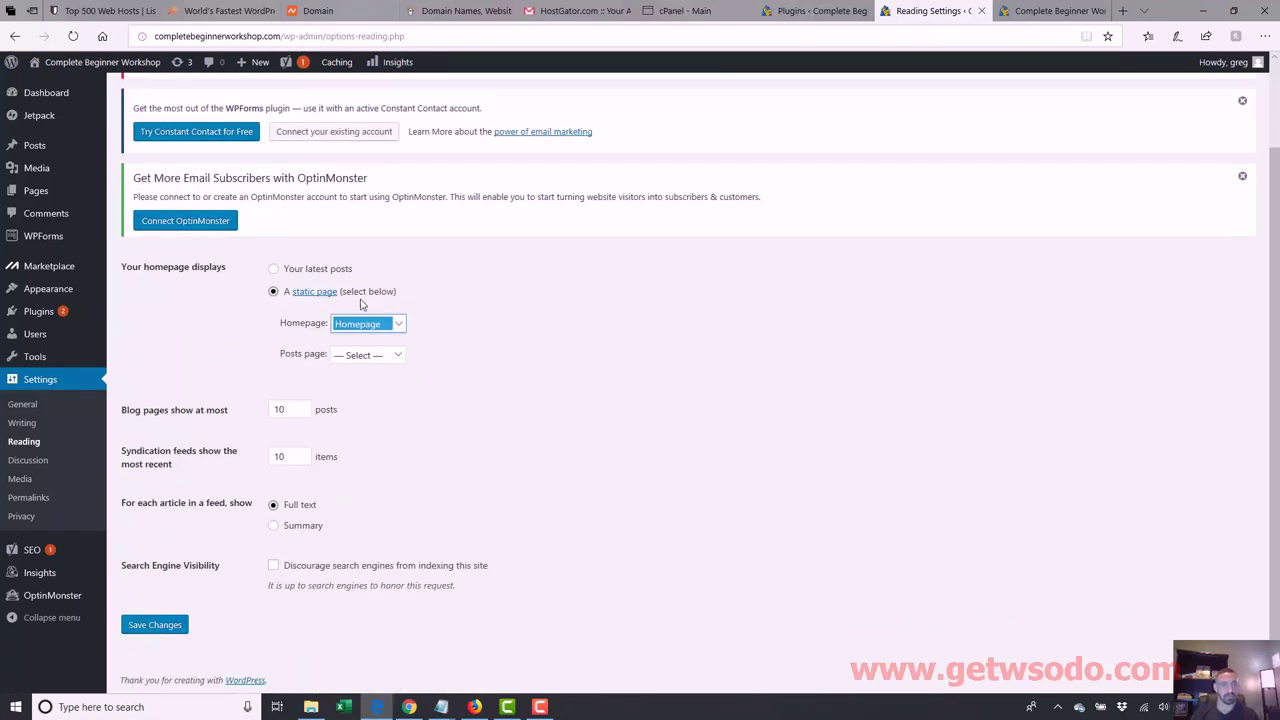
pyautogui.click(365, 323)
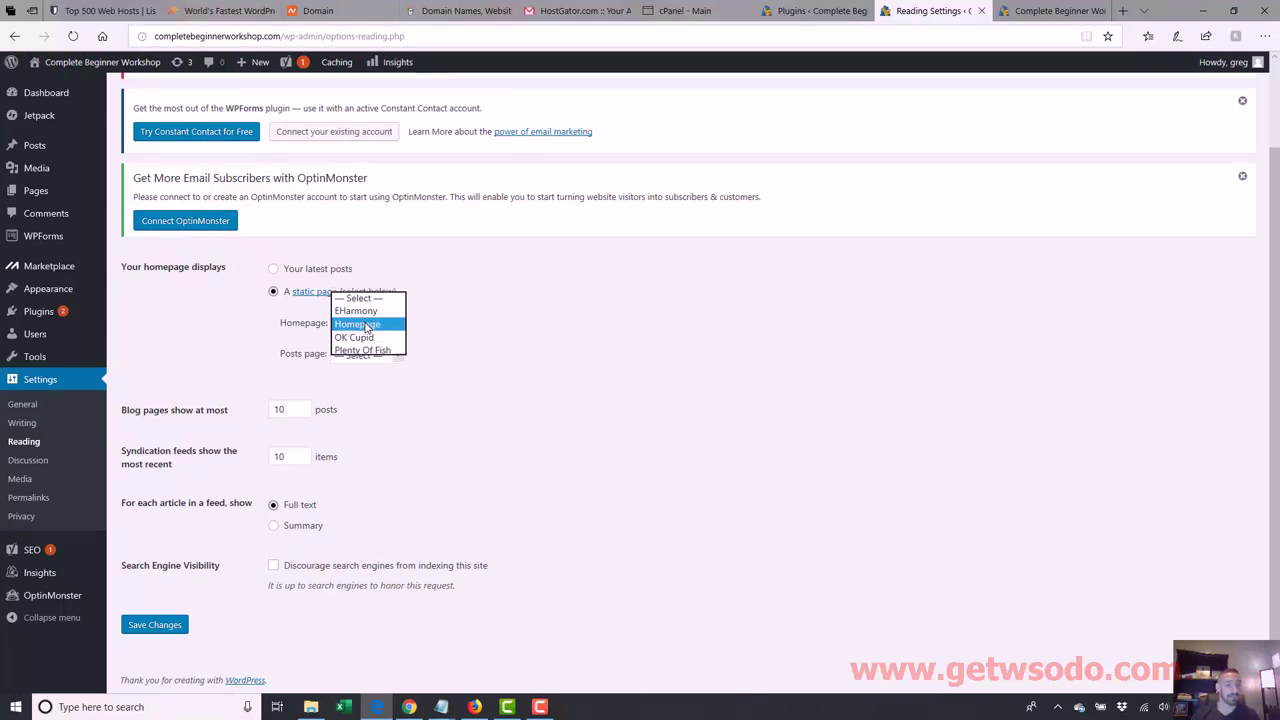
pyautogui.click(366, 326)
pyautogui.click(160, 625)
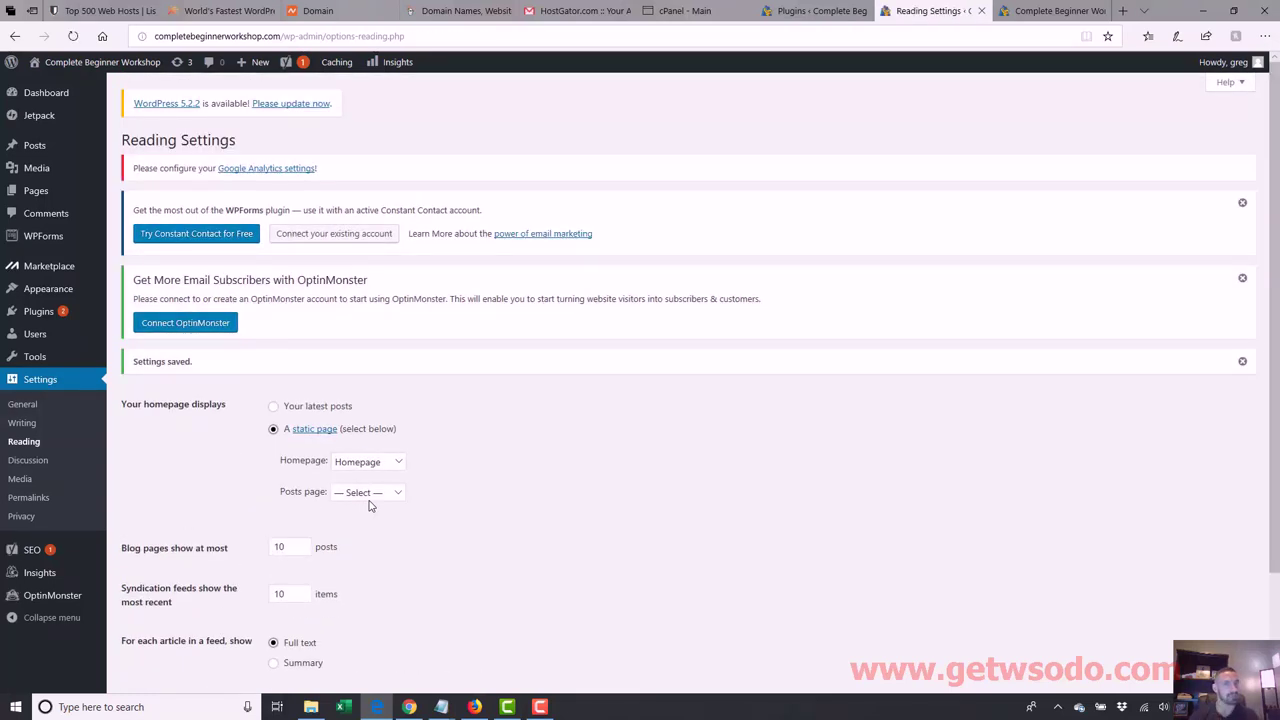
# Step: Reload the live site and review the static home page down to its footer widgets
pyautogui.click(1052, 11)
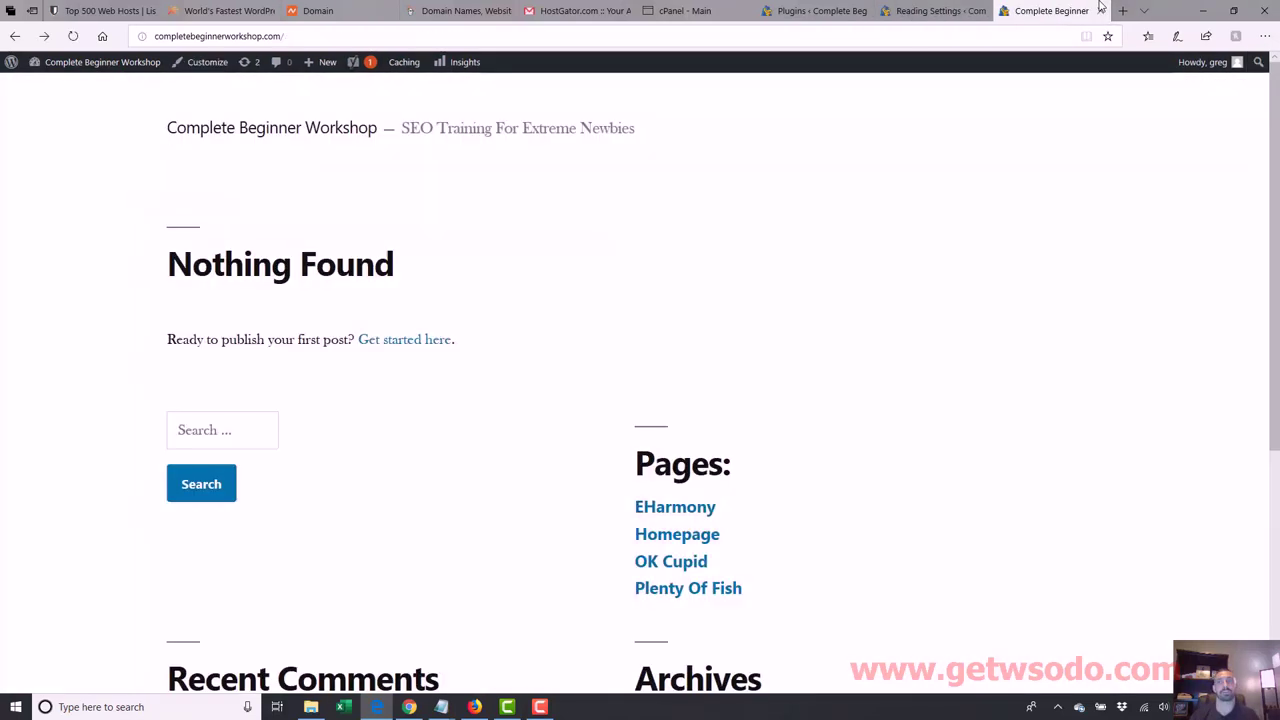
pyautogui.click(566, 40)
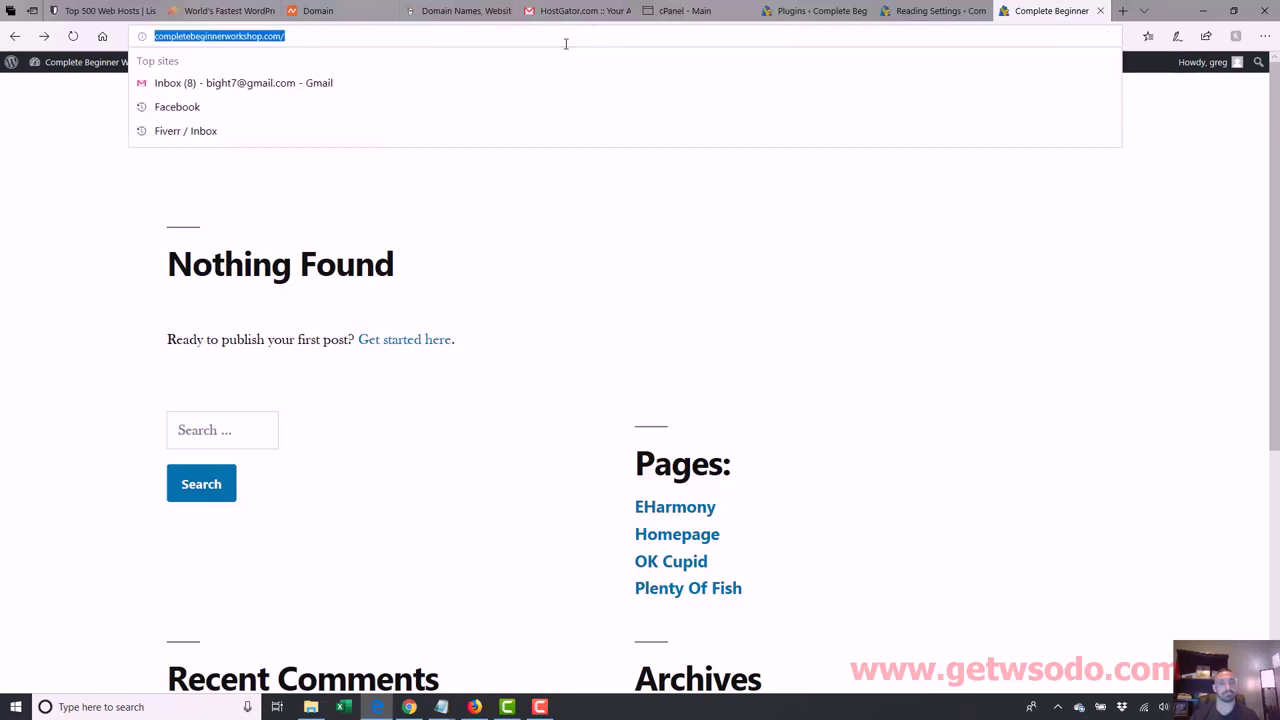
pyautogui.press('Return')
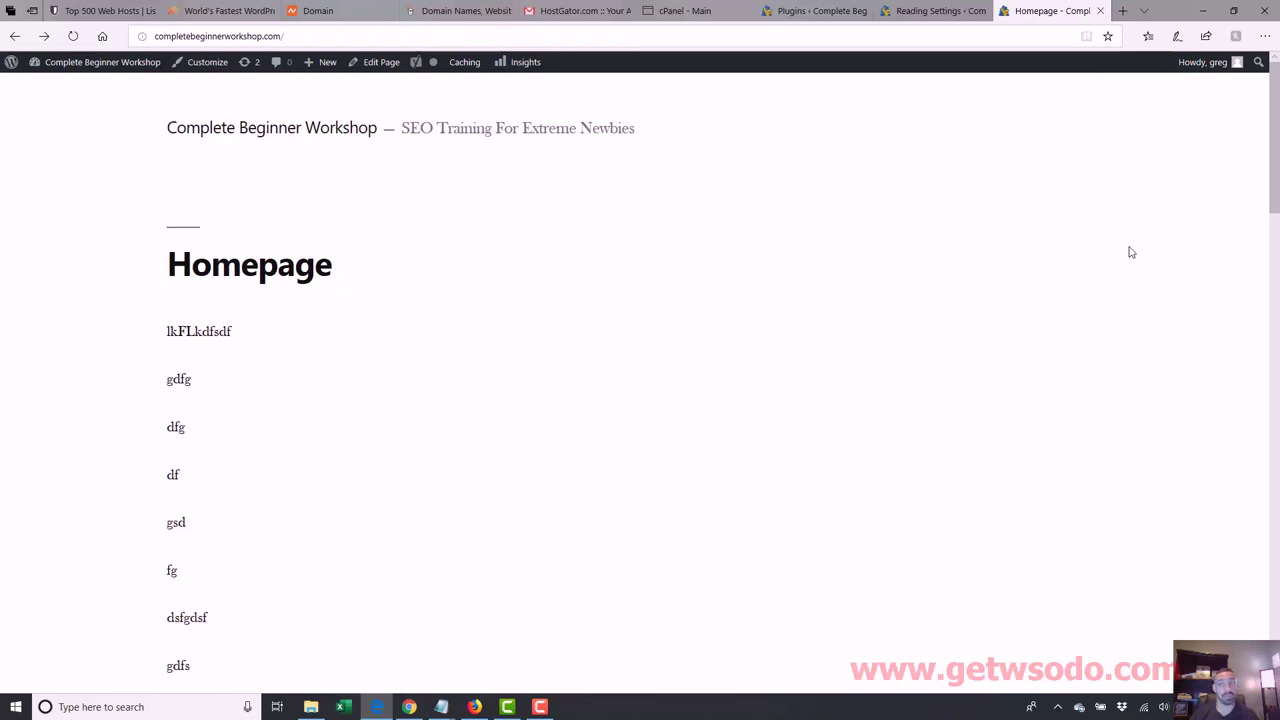
pyautogui.moveTo(1275, 140); pyautogui.dragTo(1277, 560)
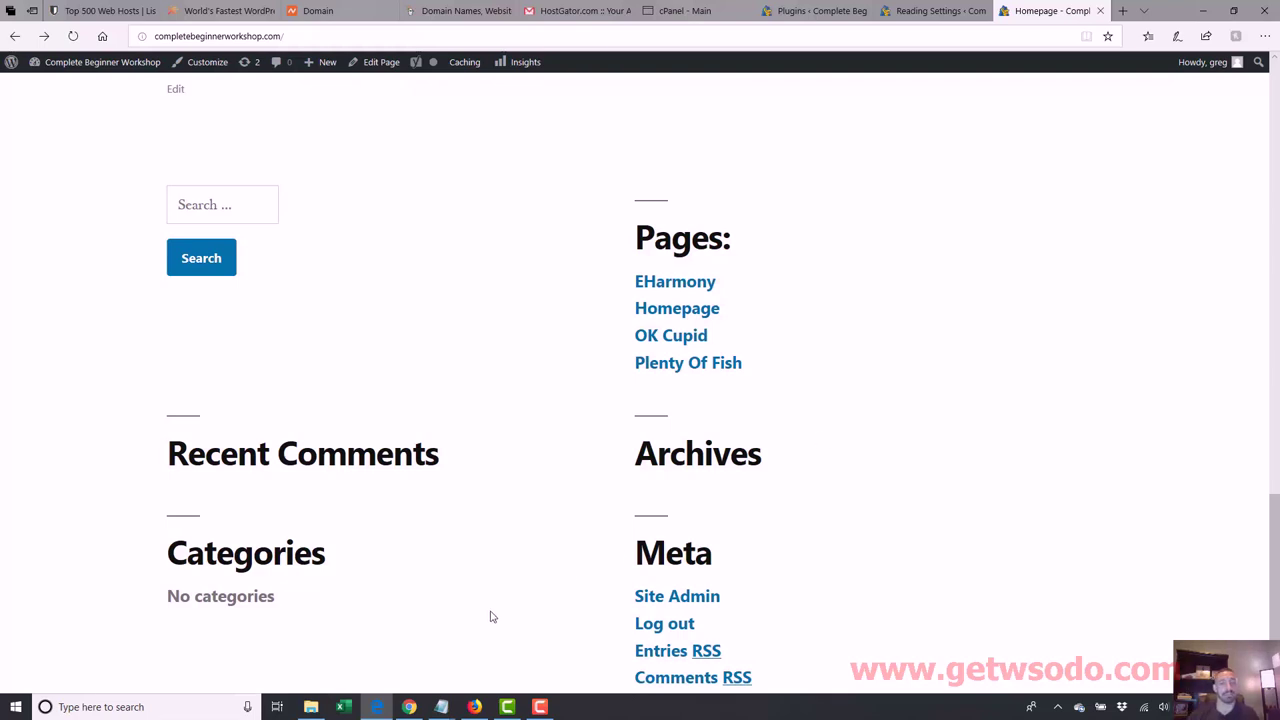
# Step: Switch to Chrome and examine the Top10 dating page and the articles on the CNET home page as examples
pyautogui.click(410, 700)
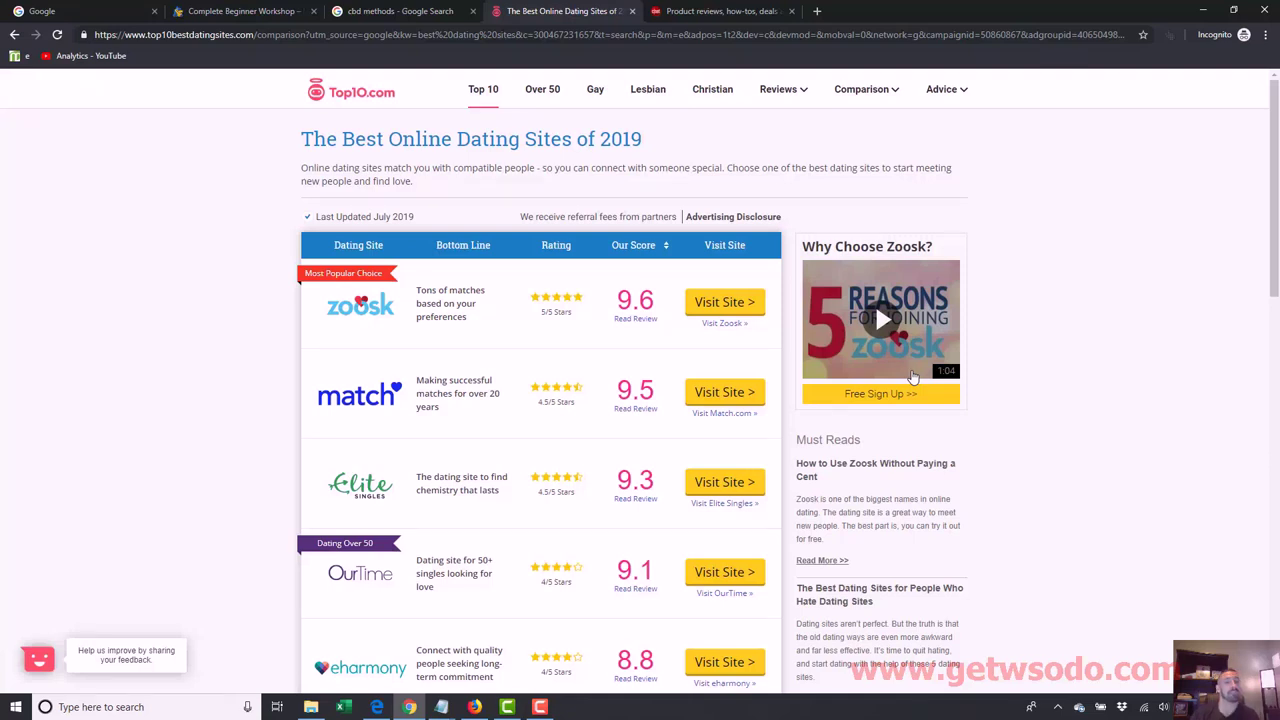
pyautogui.click(718, 13)
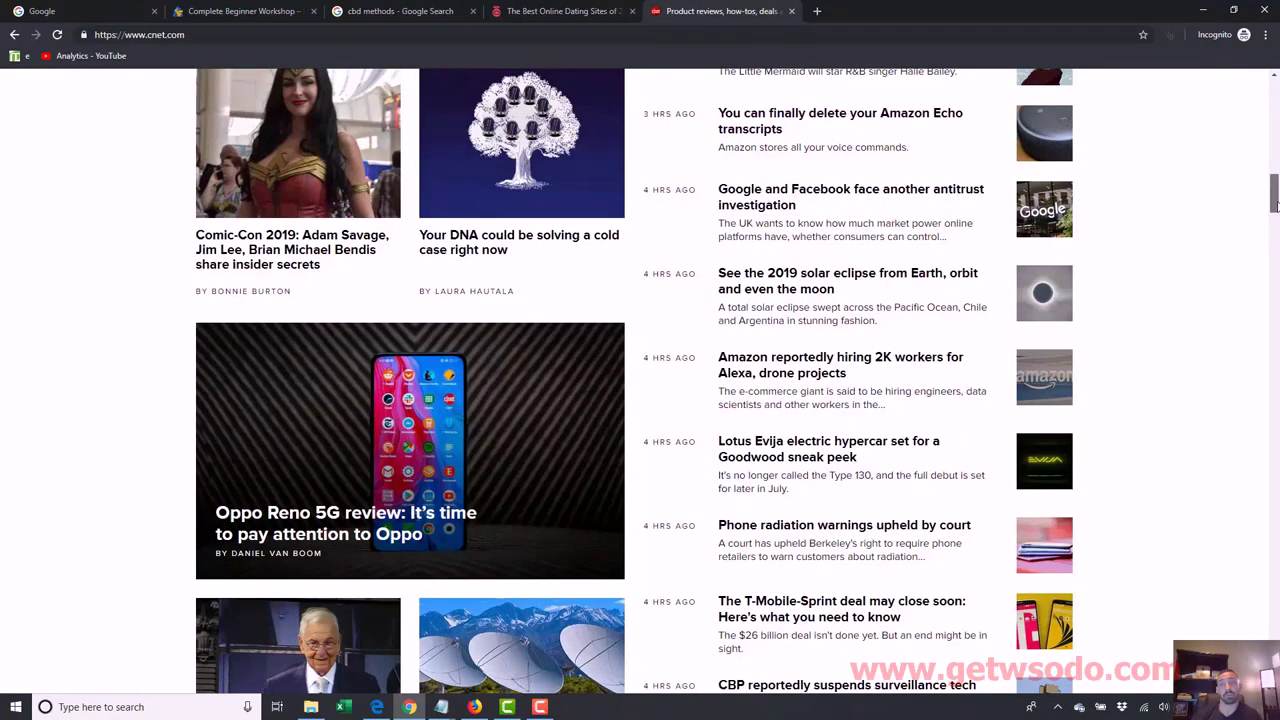
pyautogui.moveTo(1275, 205); pyautogui.dragTo(1275, 430)
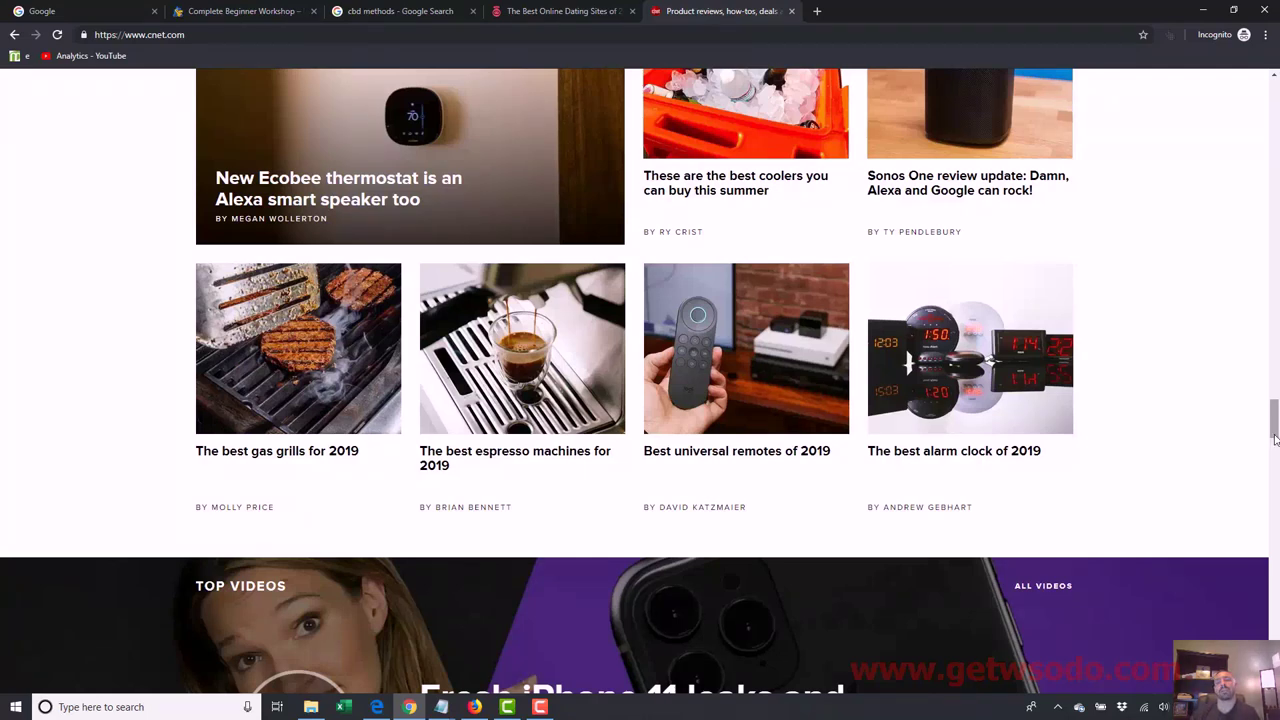
pyautogui.moveTo(1275, 438); pyautogui.dragTo(1276, 425)
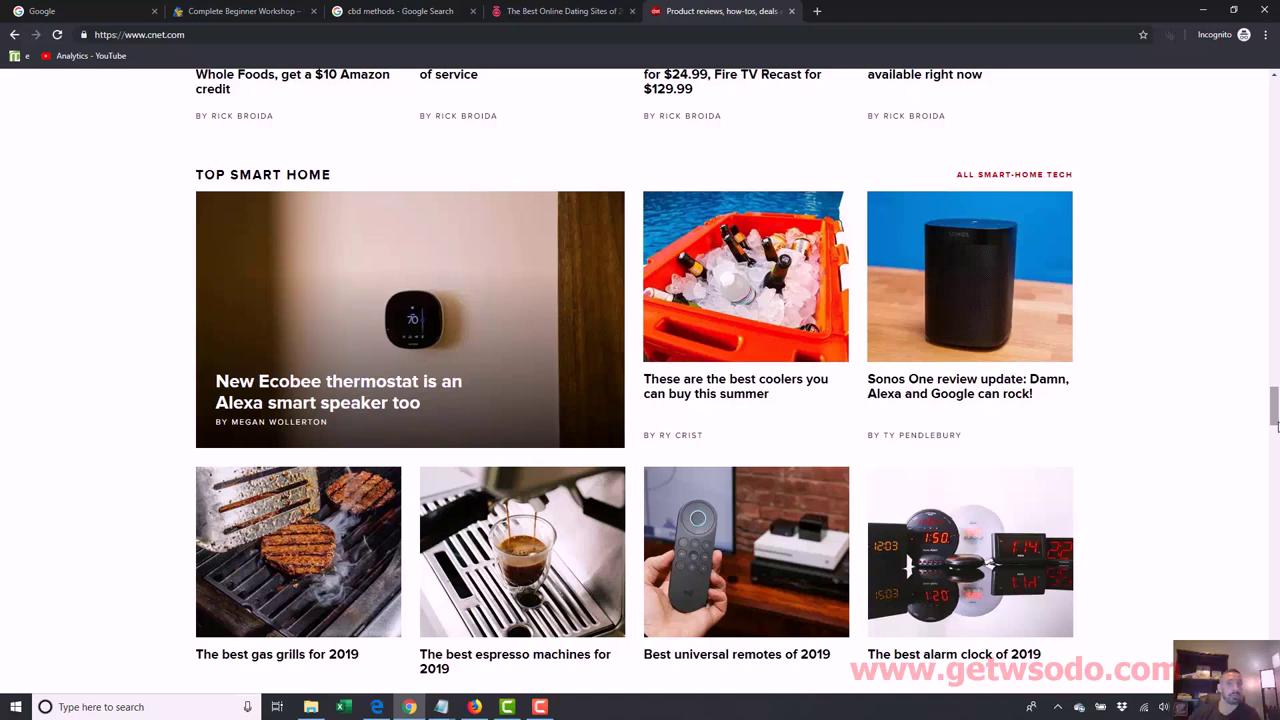
# Step: Switch back to Edge and start a new WordPress post titled "Welcome Again"
pyautogui.click(376, 707)
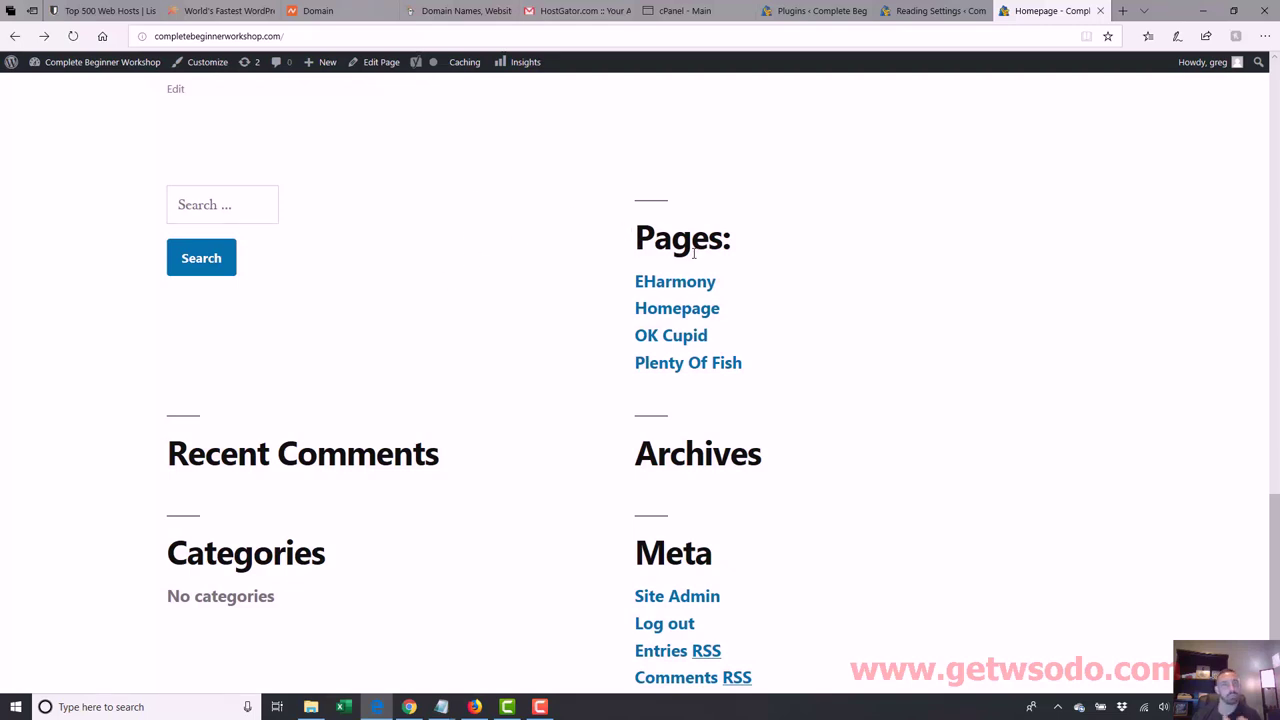
pyautogui.click(925, 12)
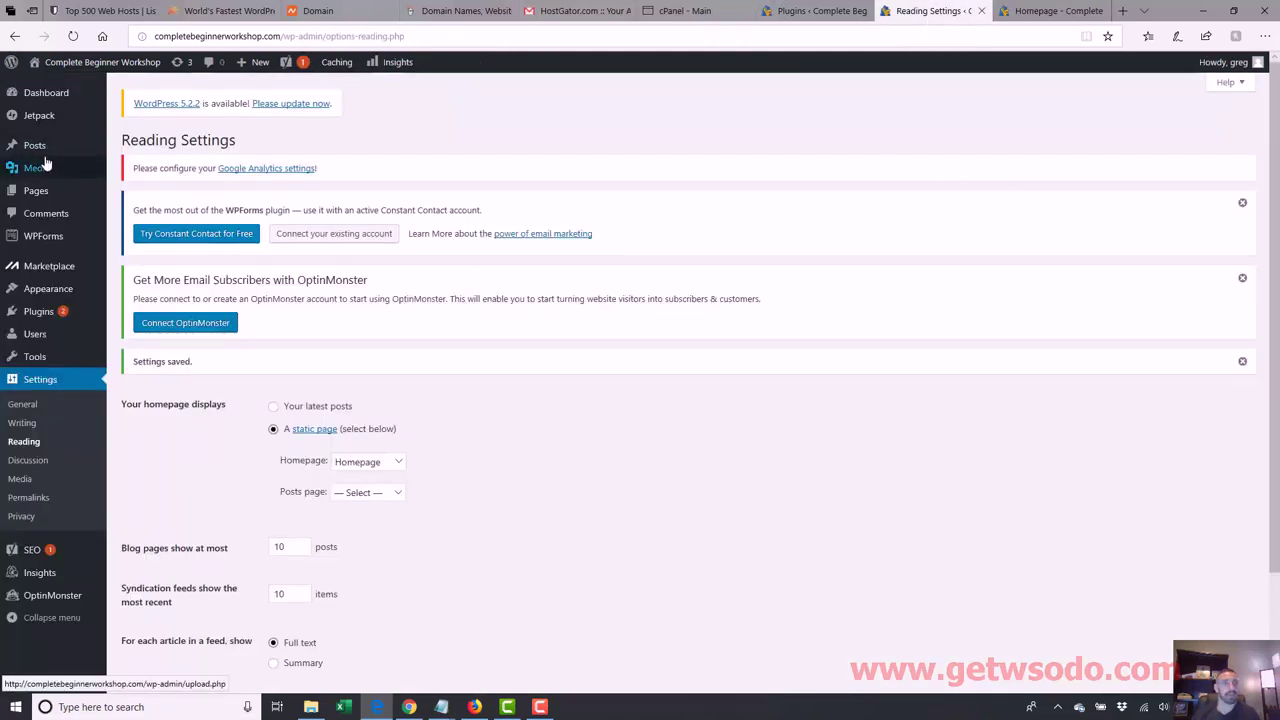
pyautogui.moveTo(45, 150)
pyautogui.click(133, 165)
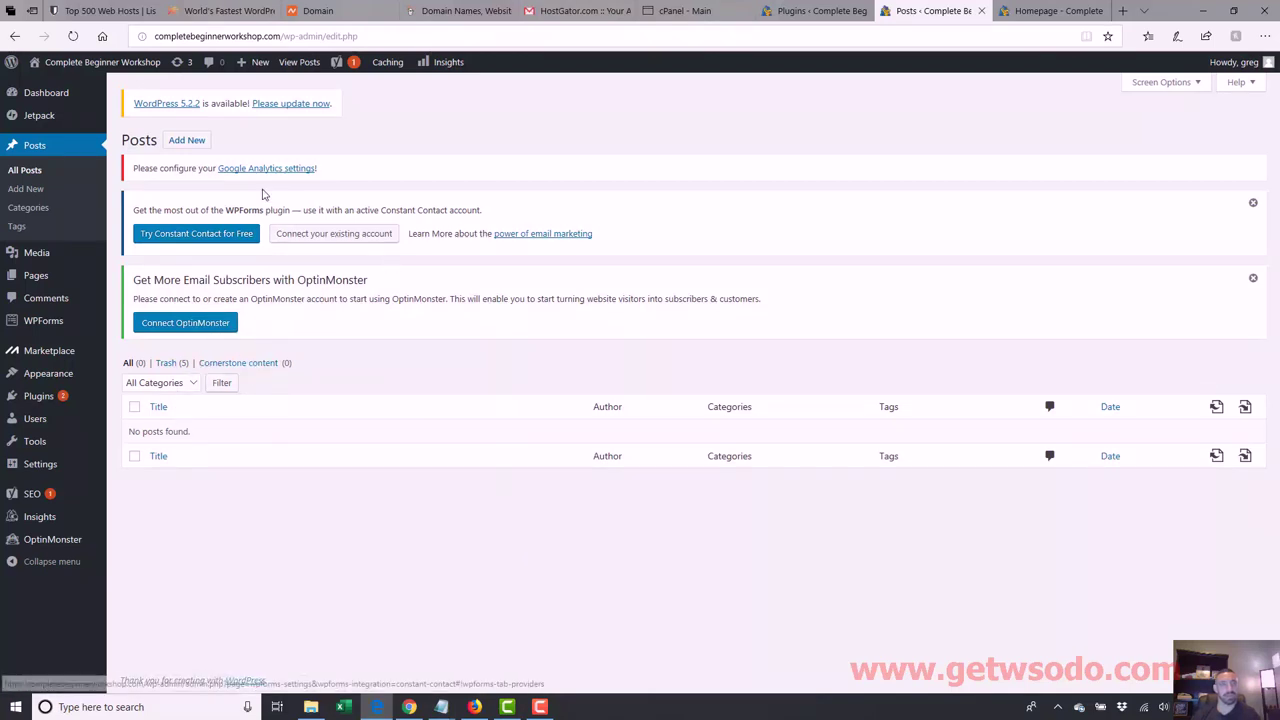
pyautogui.click(203, 147)
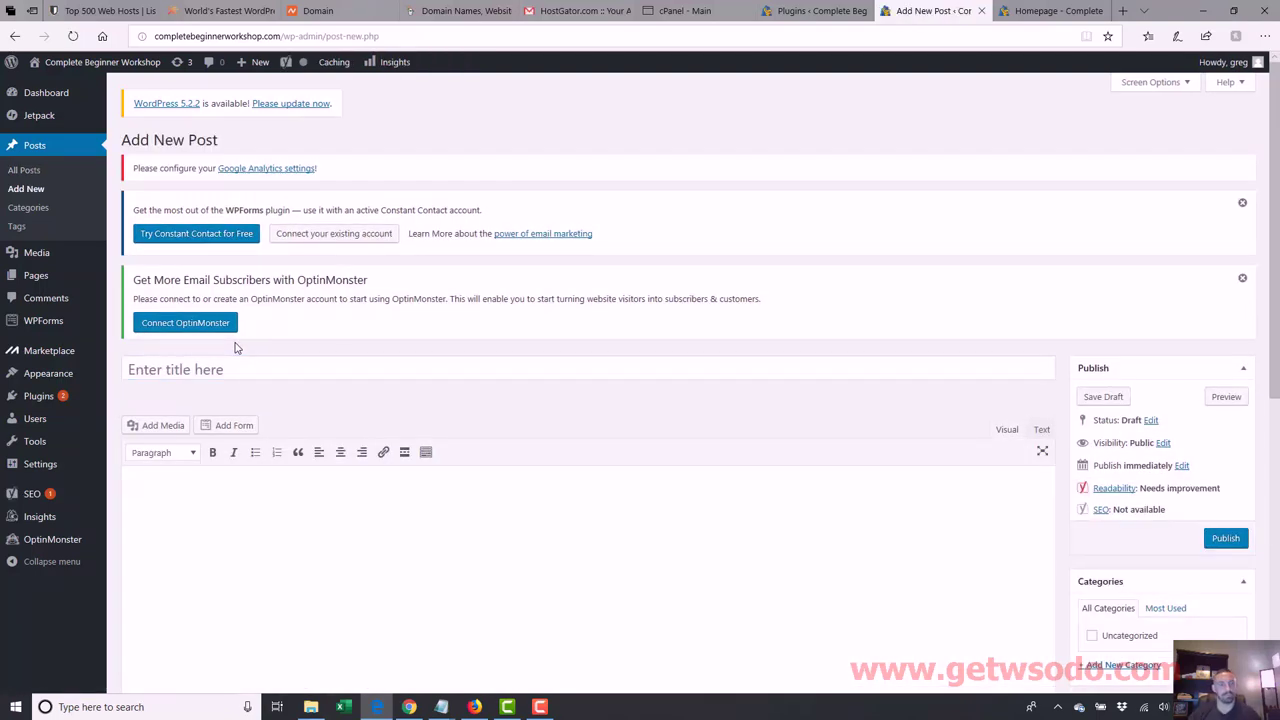
pyautogui.click(236, 369)
pyautogui.write('Welcome')
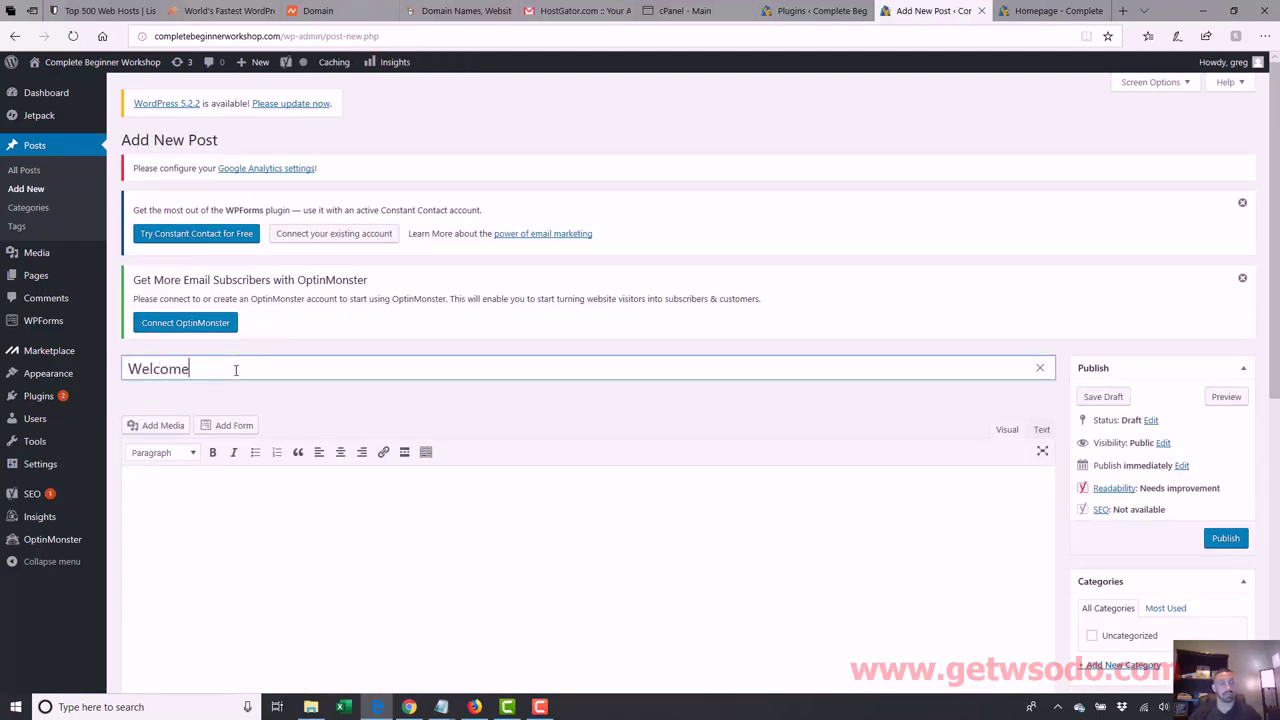
pyautogui.write(' Again')
# Step: Write "Welcome back to my new homepage..." as the body text of the post
pyautogui.click(237, 536)
pyautogui.write('Welcome ')
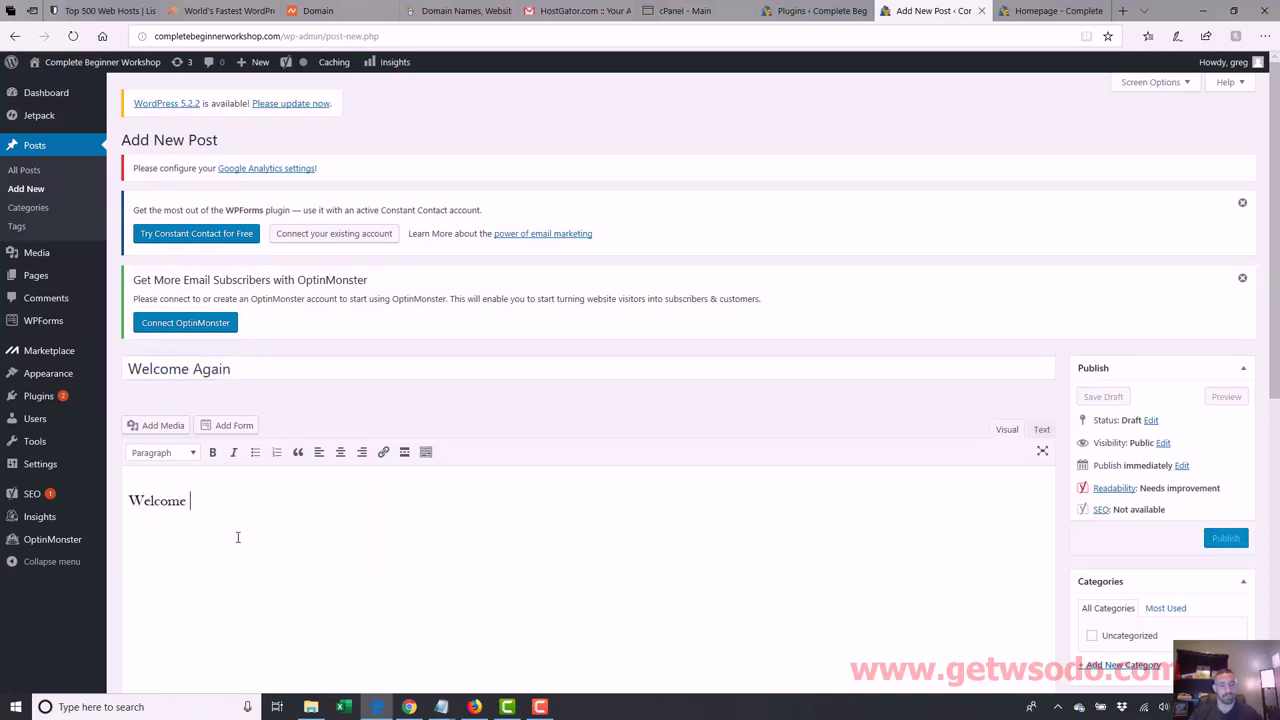
pyautogui.write('back to my')
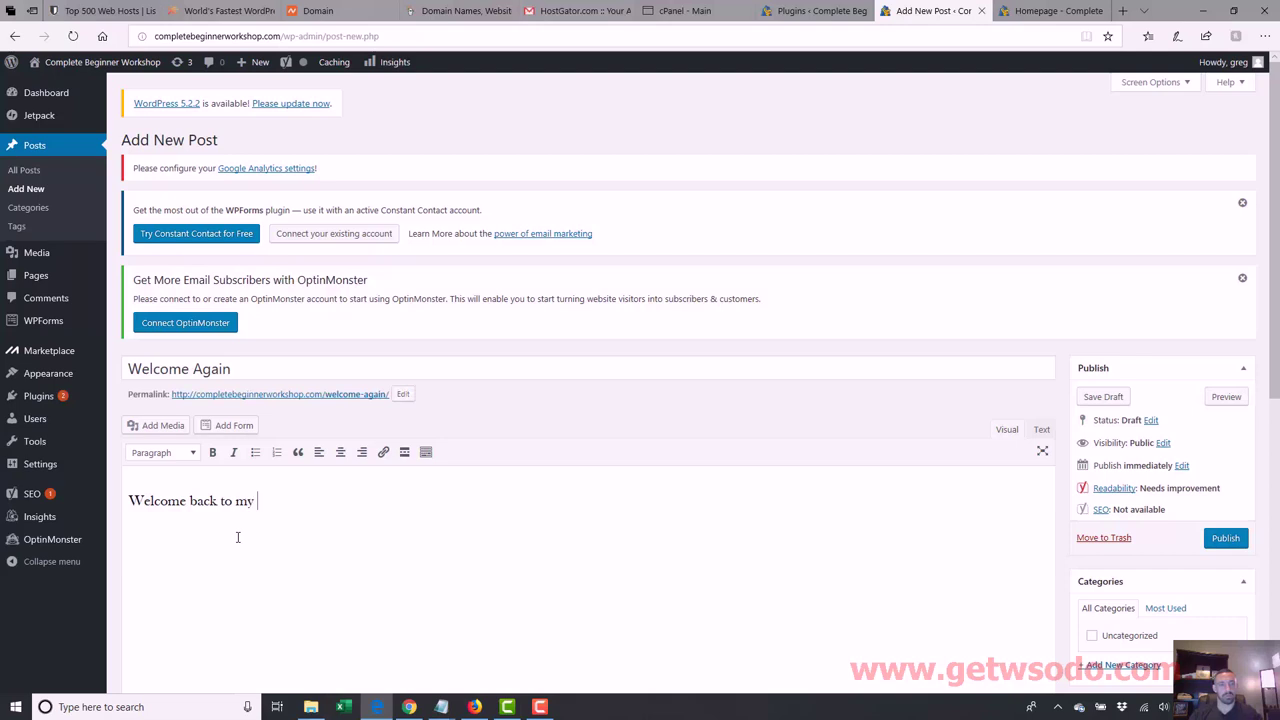
pyautogui.write(' new house')
pyautogui.press('BackSpace')
pyautogui.press('BackSpace')
pyautogui.press('BackSpace')
pyautogui.write('me')
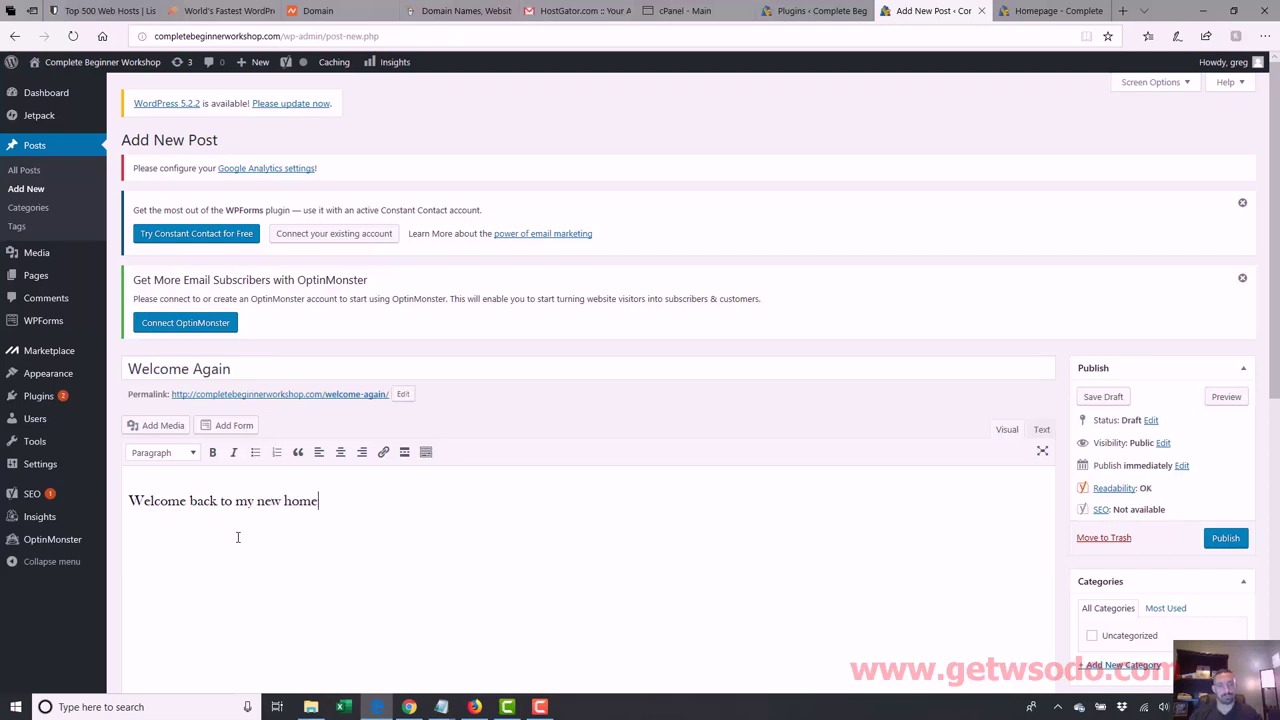
pyautogui.write('page...')
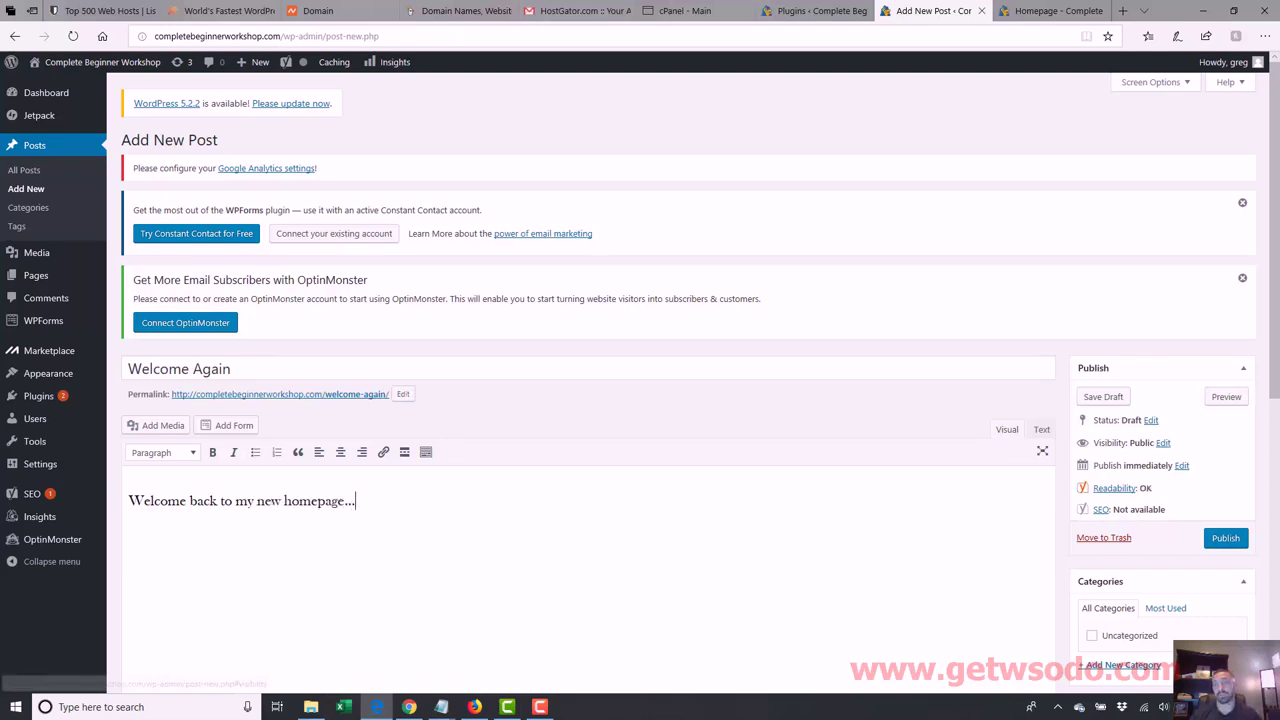
# Step: Add a new category named SEO to the Welcome Again post
pyautogui.scroll(-2, 1276, 457)
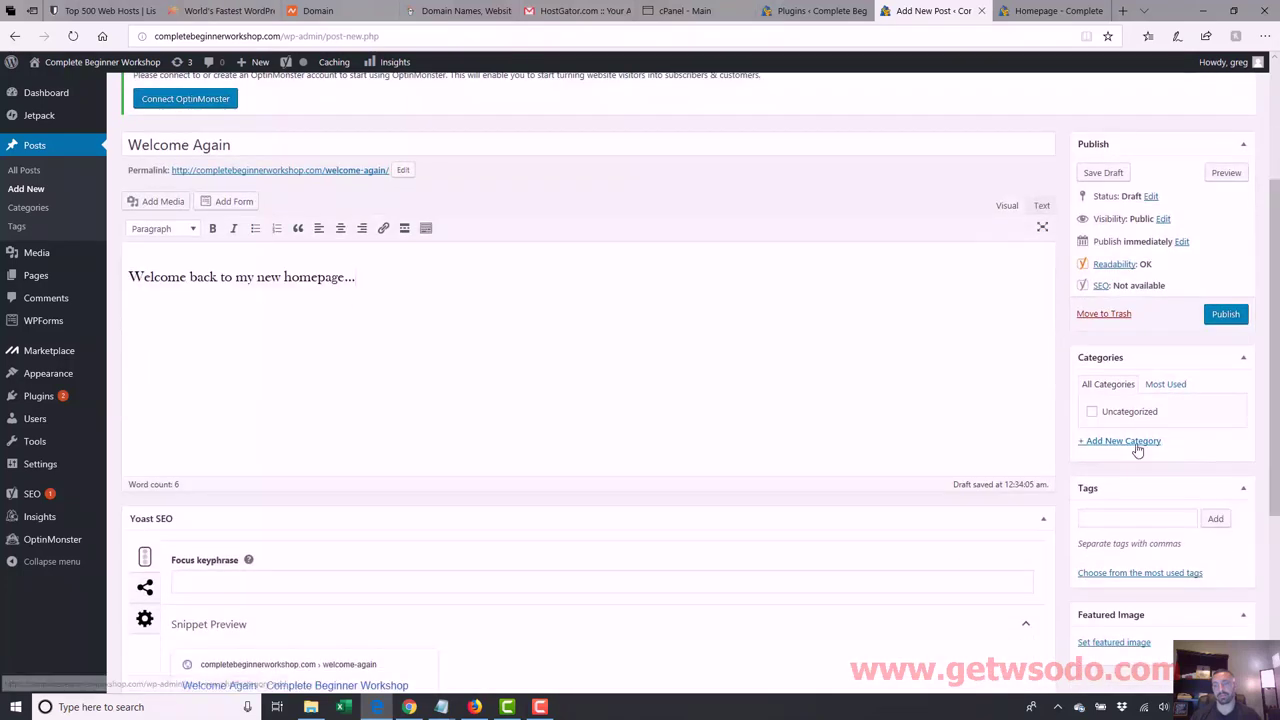
pyautogui.click(1133, 448)
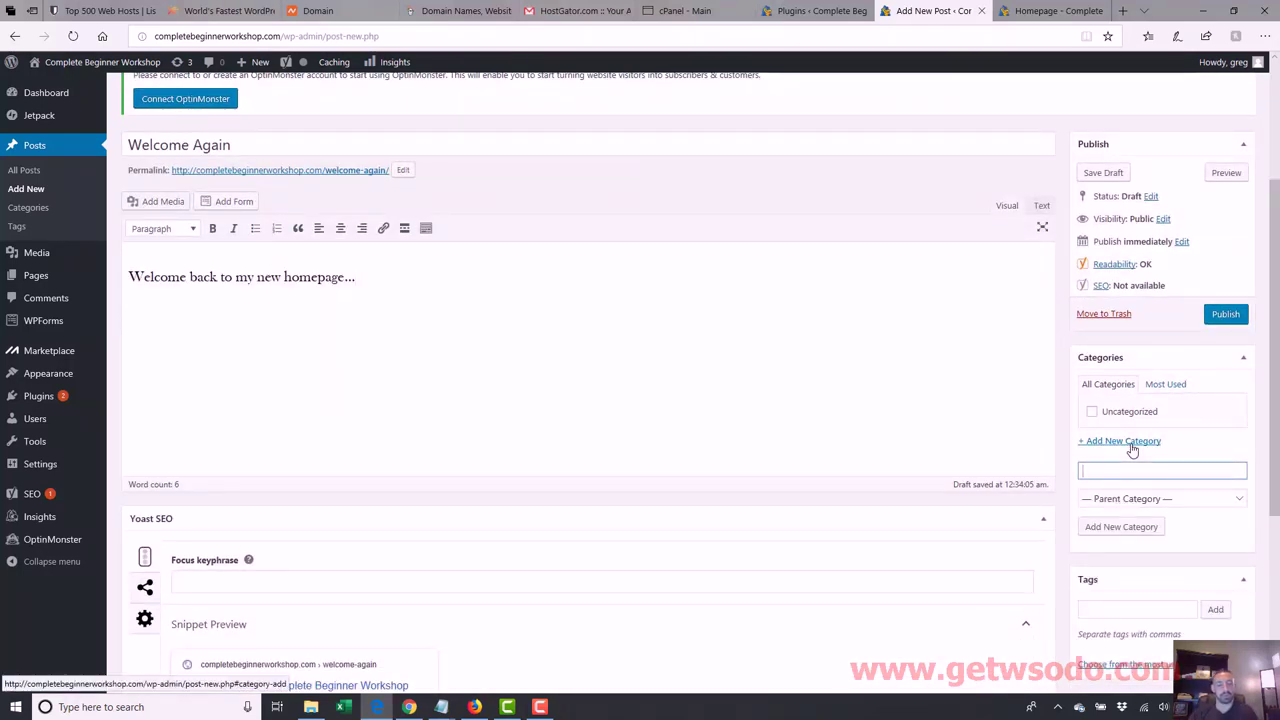
pyautogui.write('SEO')
pyautogui.press('Return')
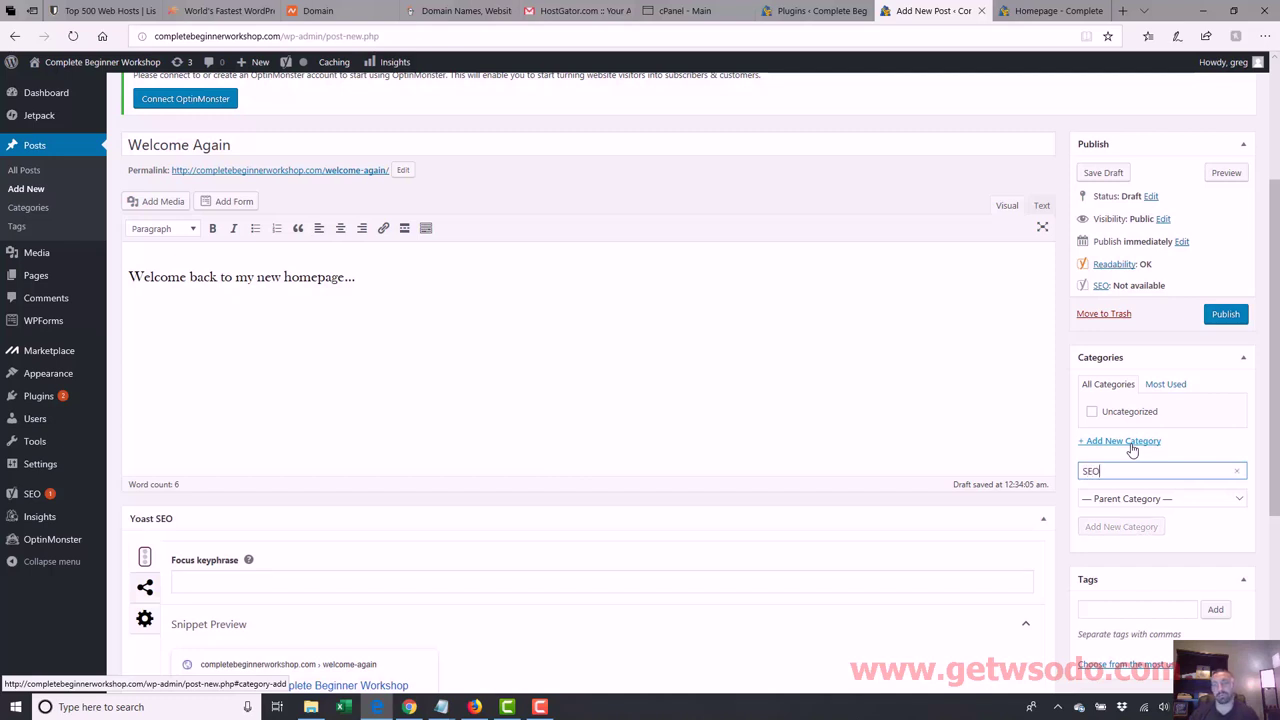
# Step: Add the tags "seo" and "seo training" to the post
pyautogui.click(1126, 622)
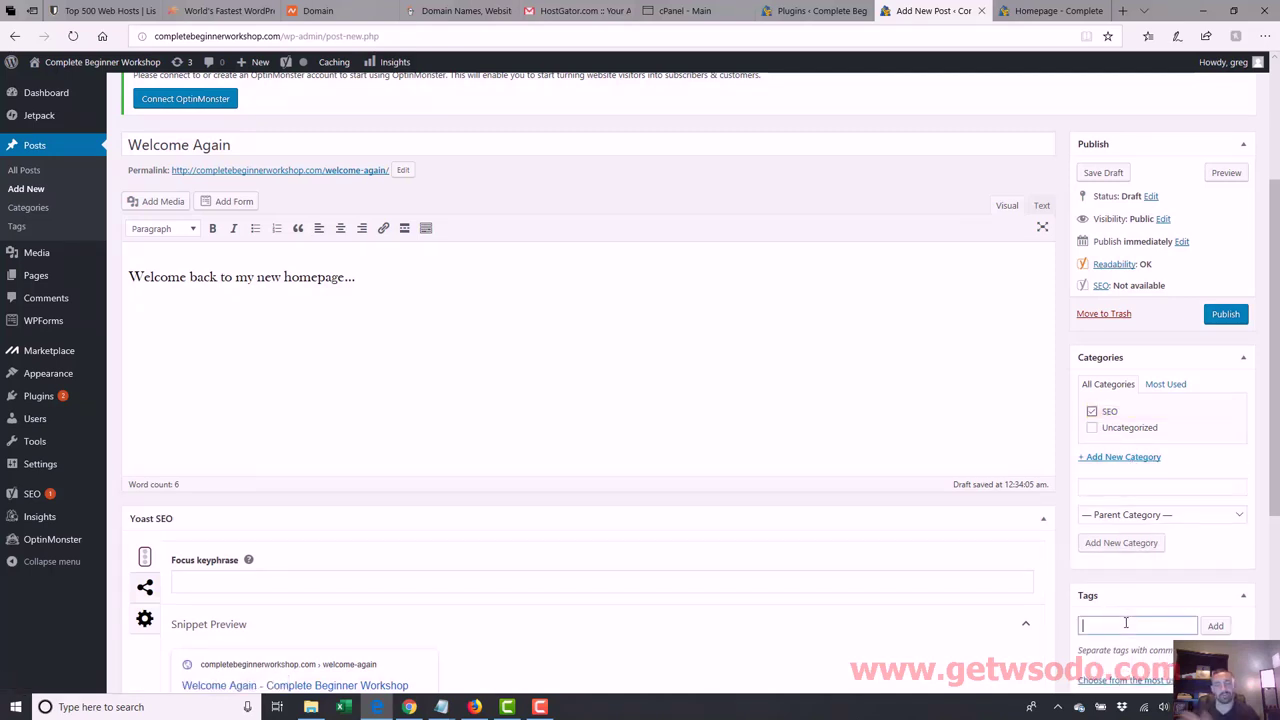
pyautogui.write('seo')
pyautogui.press('Return')
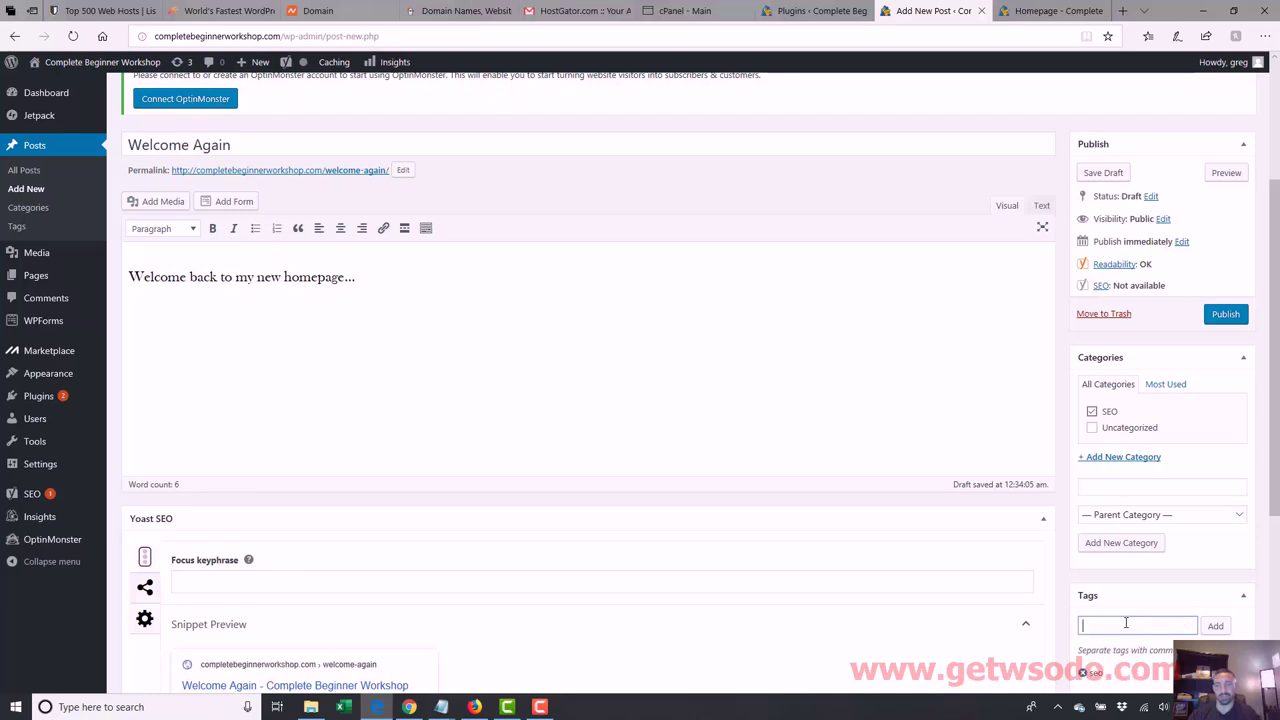
pyautogui.write('seo training')
pyautogui.press('Return')
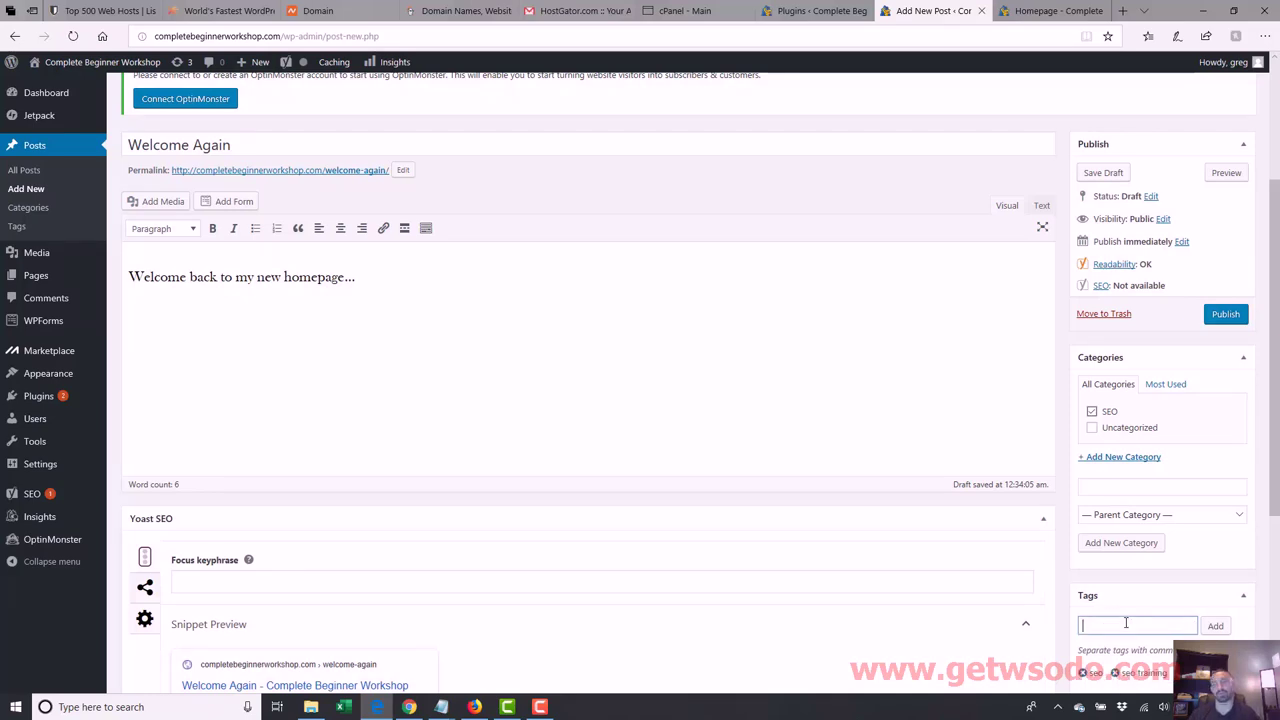
# Step: Publish the Welcome Again post
pyautogui.scroll(-2, 1250, 430)
pyautogui.scroll(3, 1230, 445)
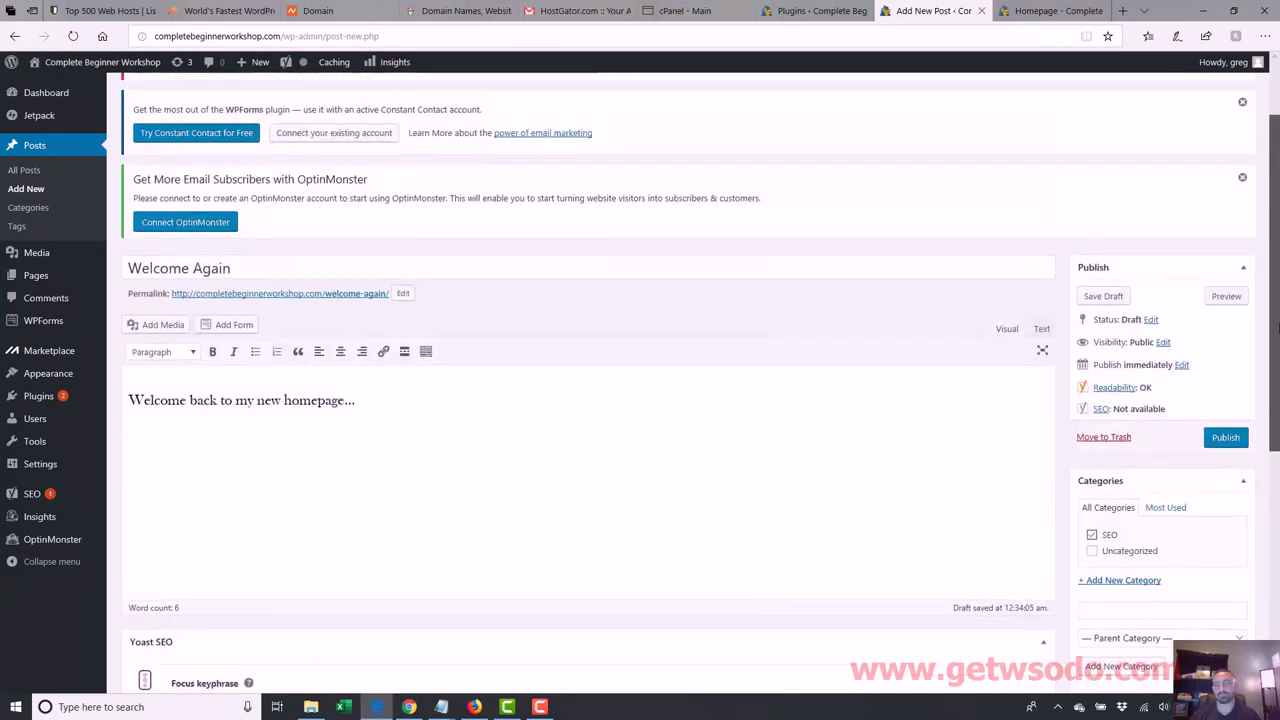
pyautogui.click(1224, 451)
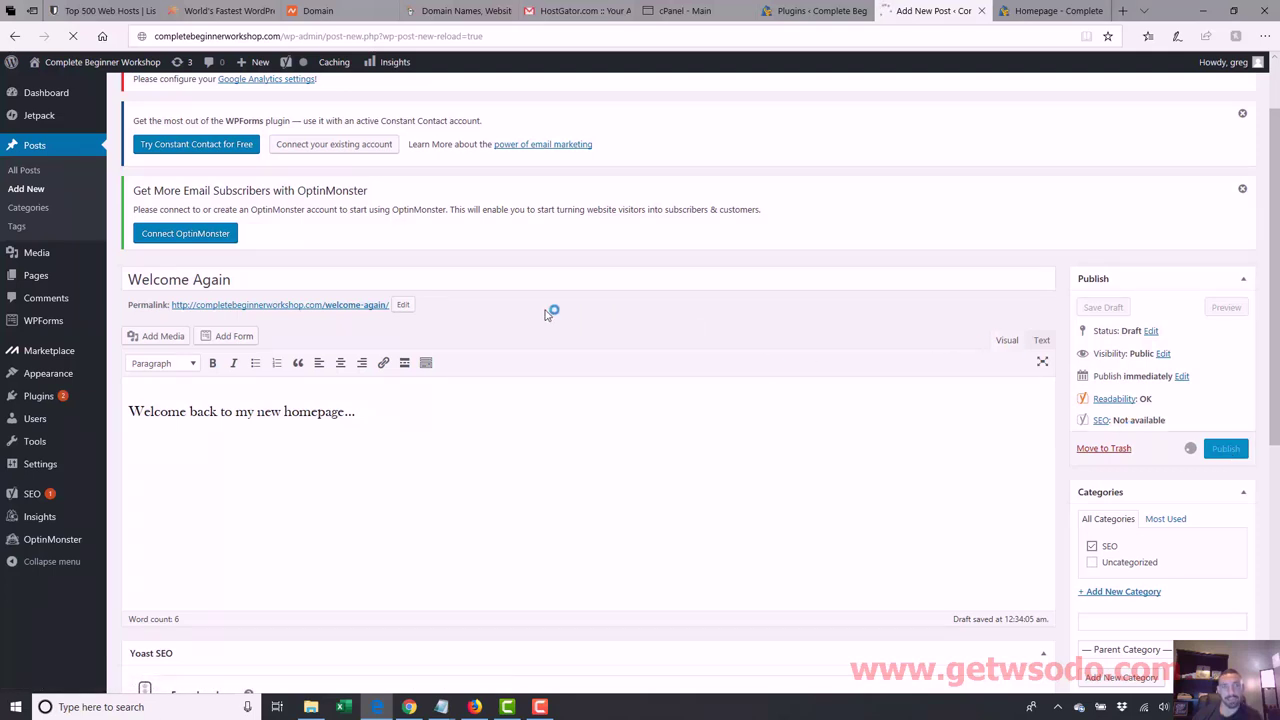
# Step: Reload the site's front page and check its Recent Posts, Archives and Categories sections for the new post
pyautogui.click(1050, 11)
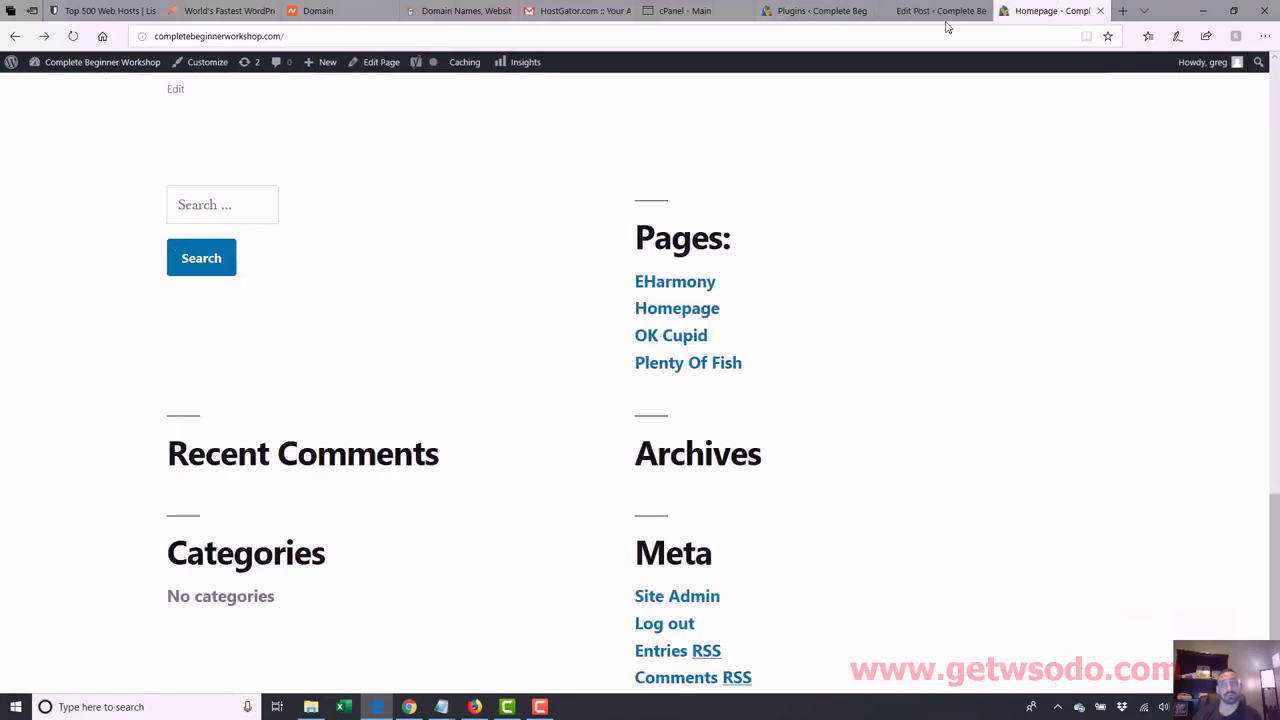
pyautogui.click(914, 34)
pyautogui.press('Return')
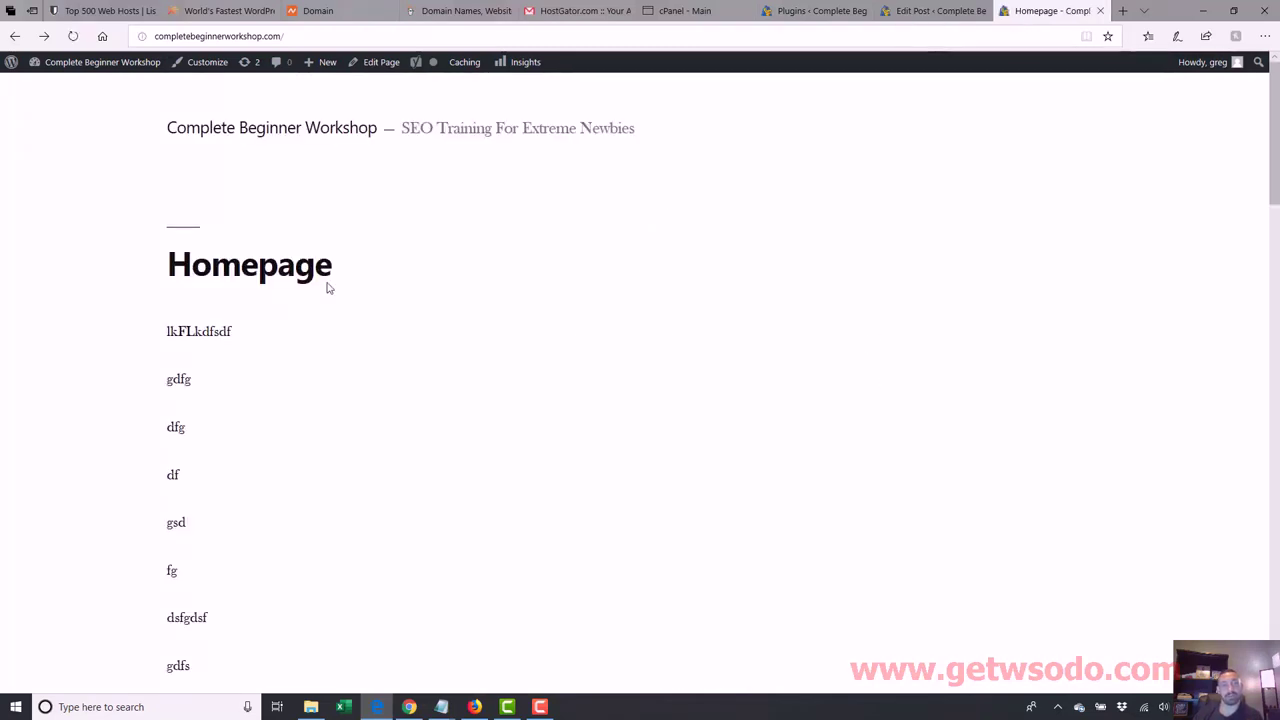
pyautogui.scroll(-15, 640, 380)
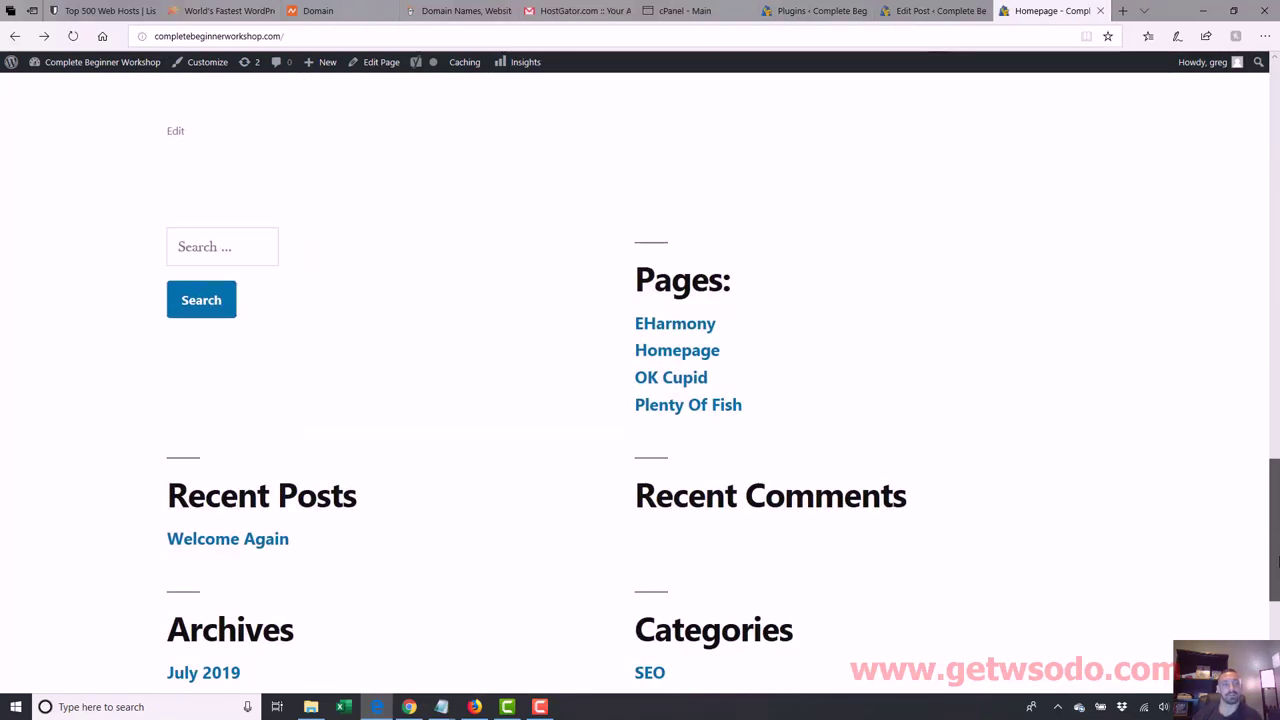
pyautogui.scroll(1, 1275, 622)
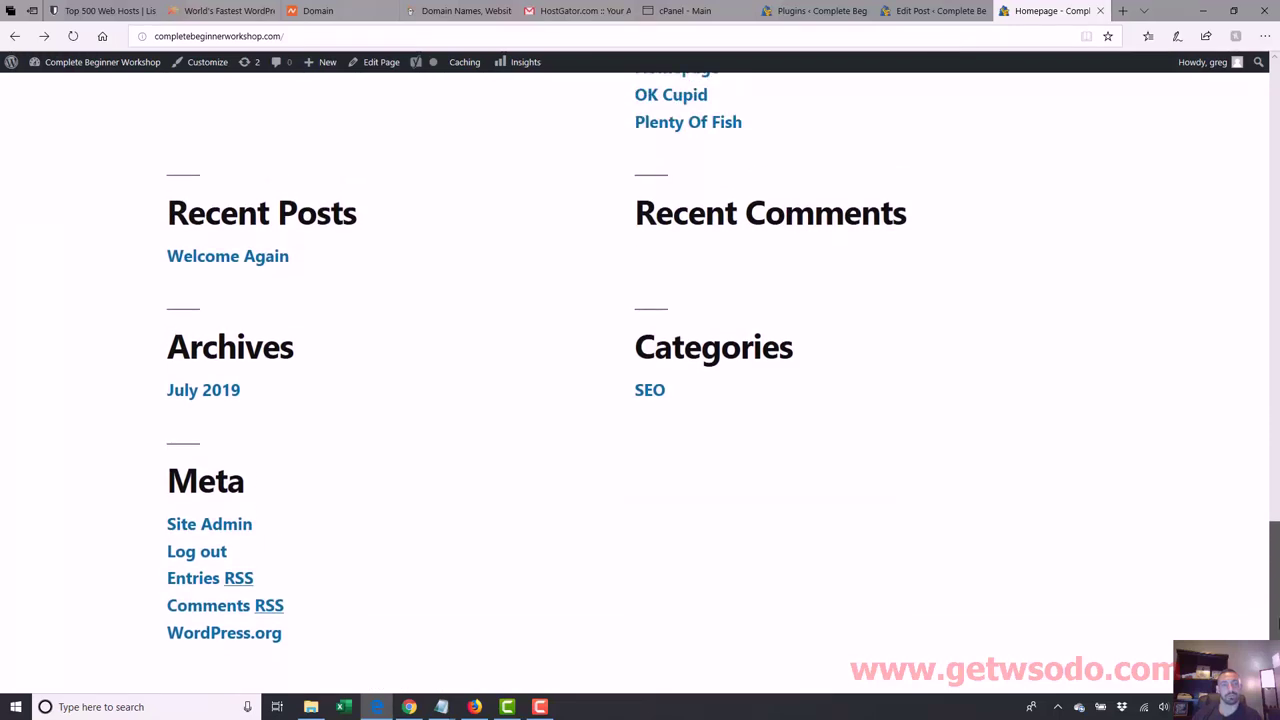
pyautogui.scroll(3, 1276, 621)
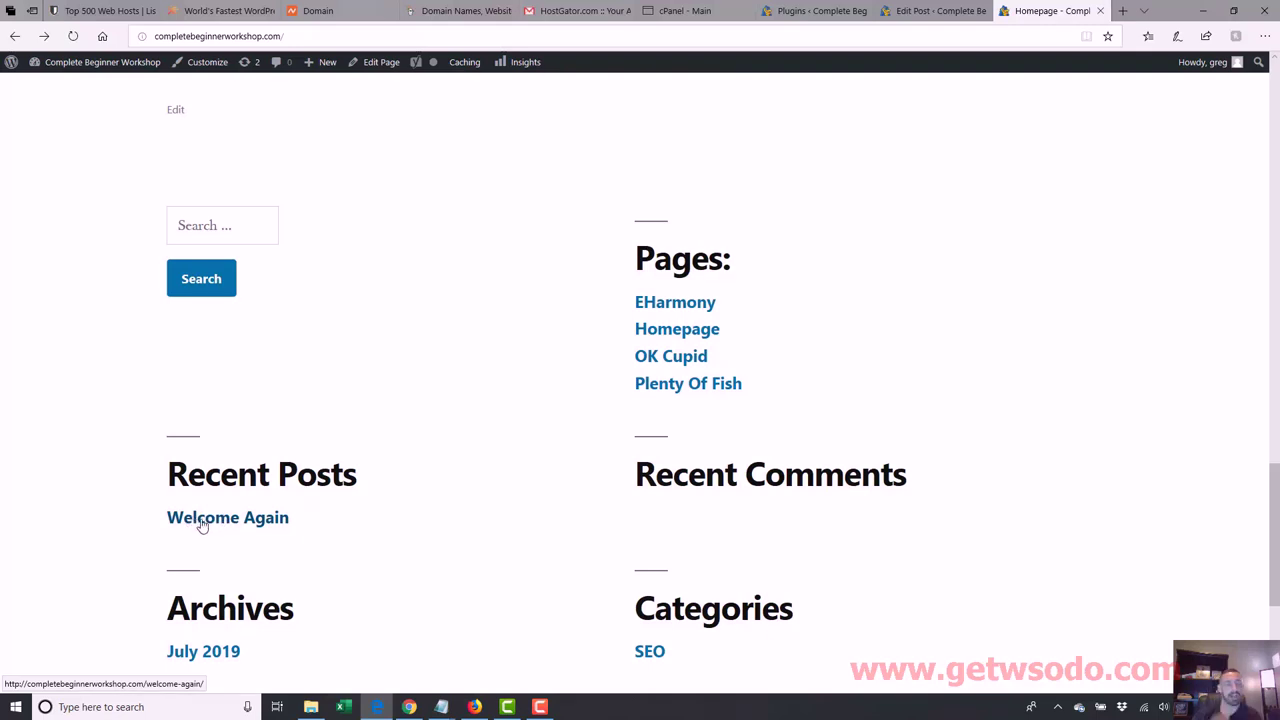
# Step: In the Reading settings, make the homepage display your latest posts and save the changes
pyautogui.click(933, 11)
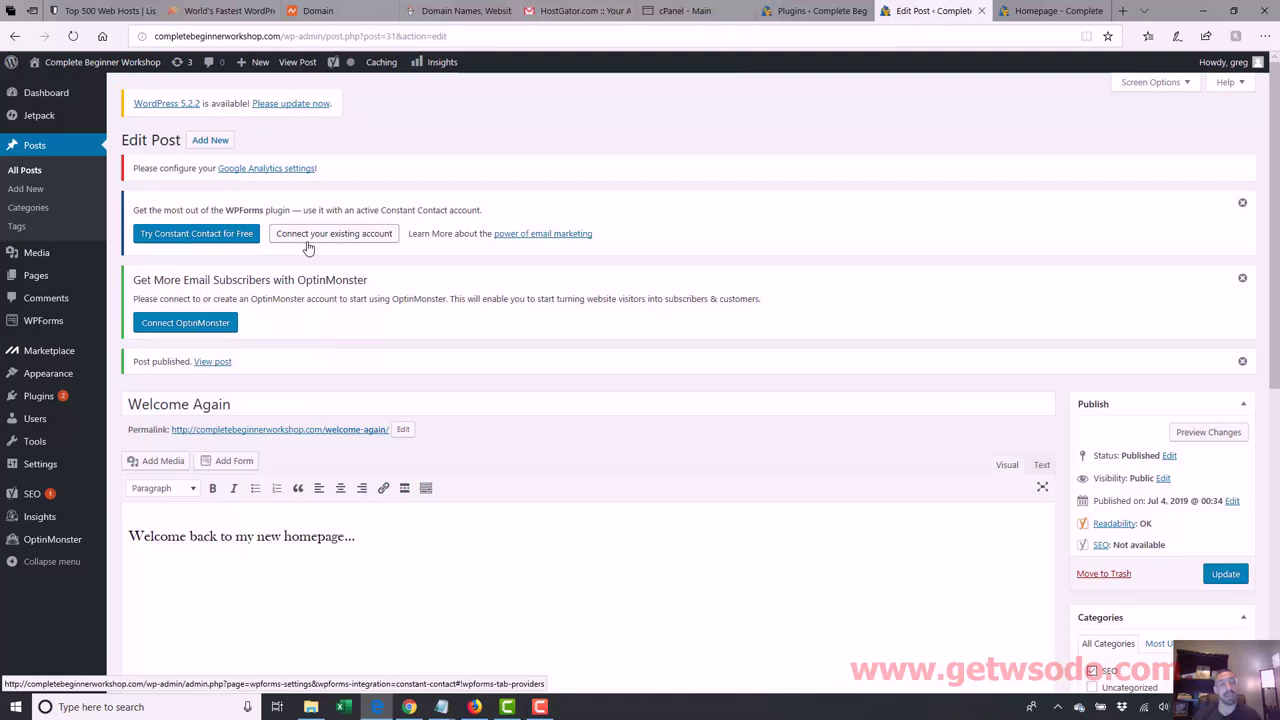
pyautogui.moveTo(70, 466)
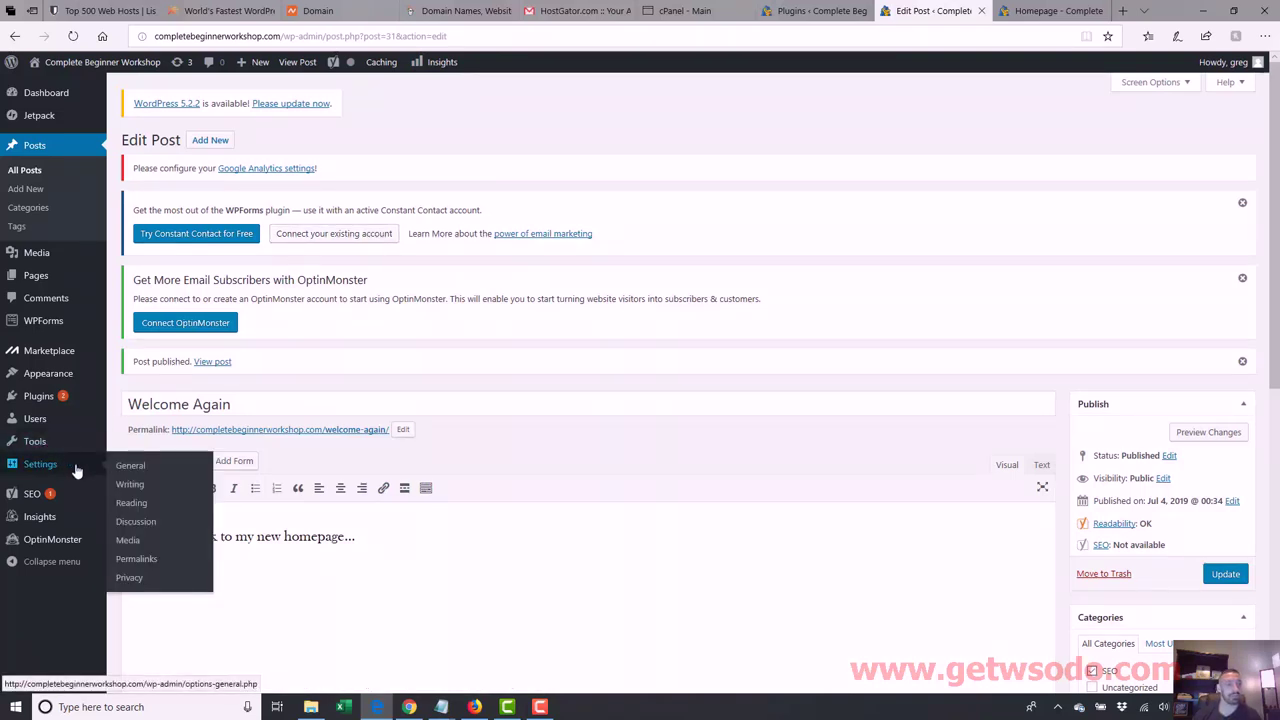
pyautogui.click(139, 510)
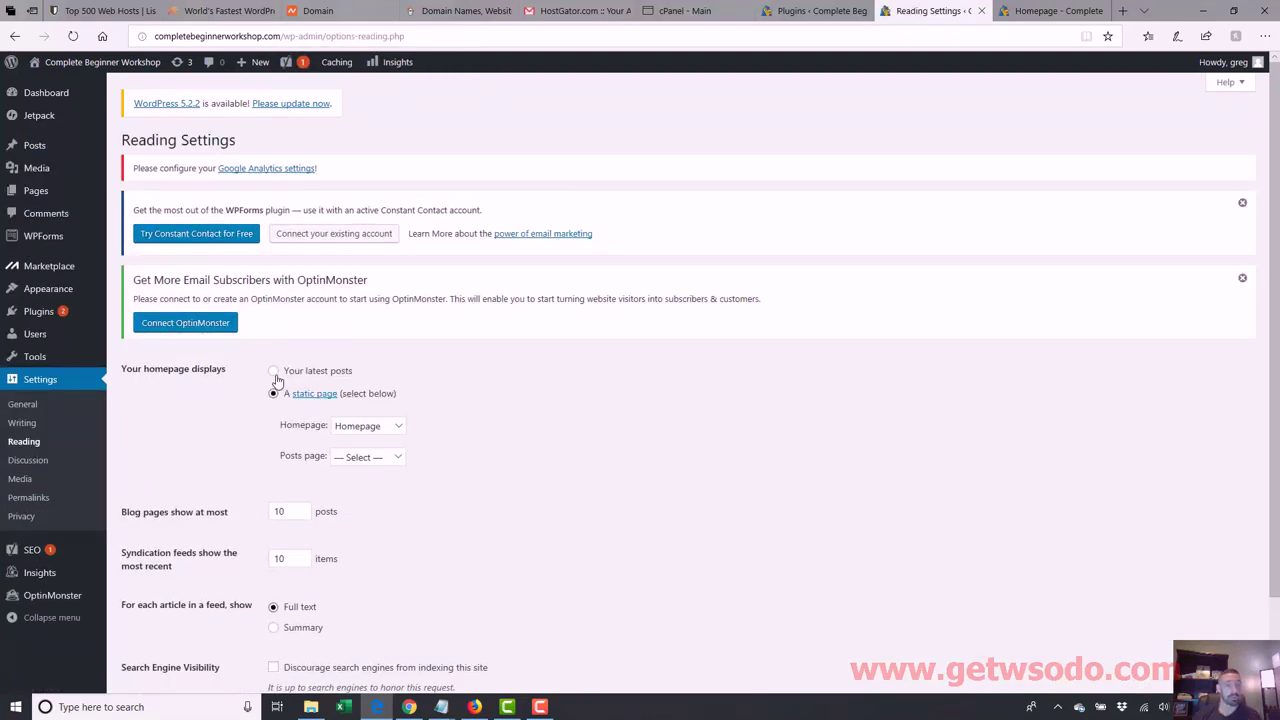
pyautogui.click(274, 371)
pyautogui.scroll(-1, 276, 372)
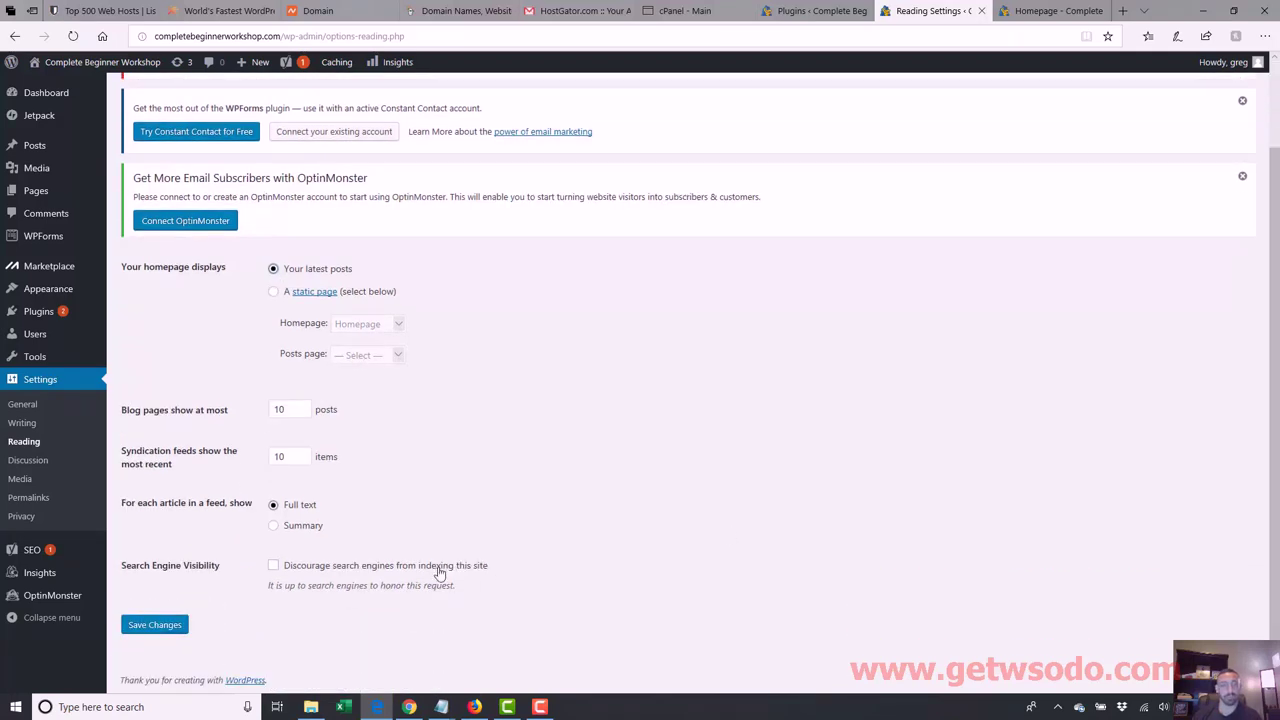
pyautogui.click(162, 626)
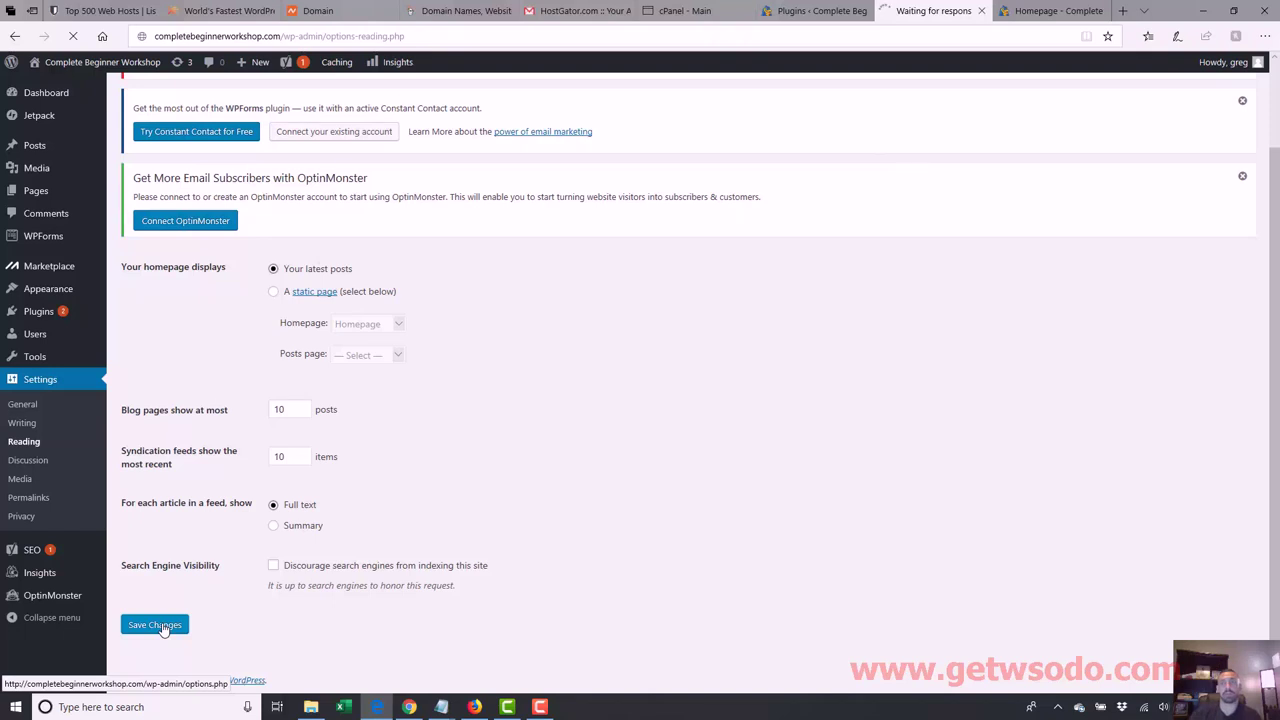
# Step: Reload the site's front page and examine the body text of the Welcome Again post
pyautogui.click(1037, 12)
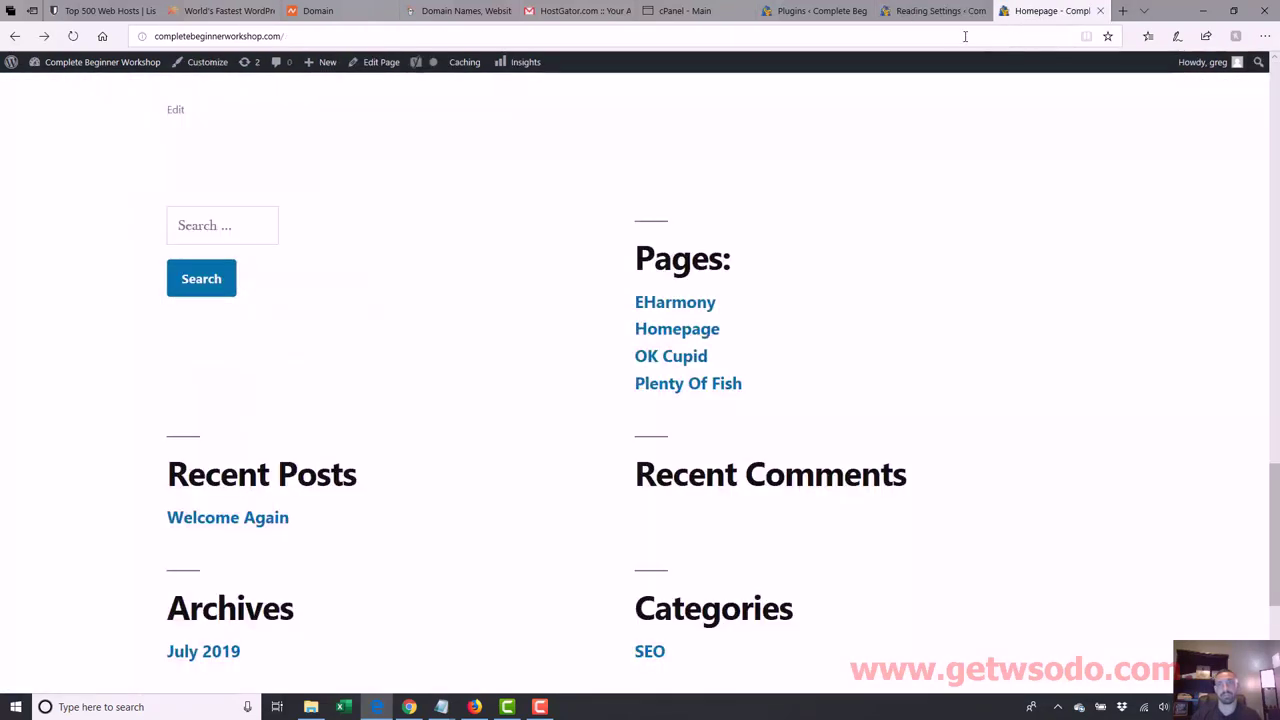
pyautogui.click(952, 37)
pyautogui.press('Return')
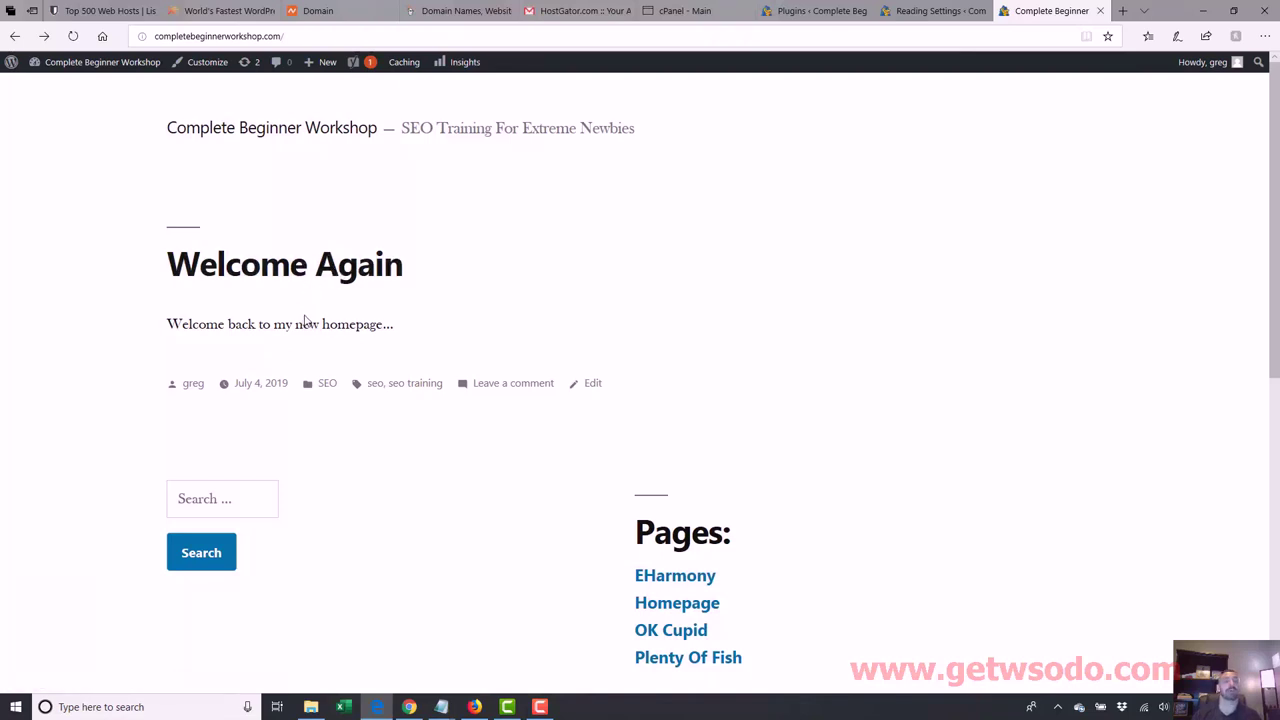
pyautogui.moveTo(386, 333); pyautogui.dragTo(171, 325)
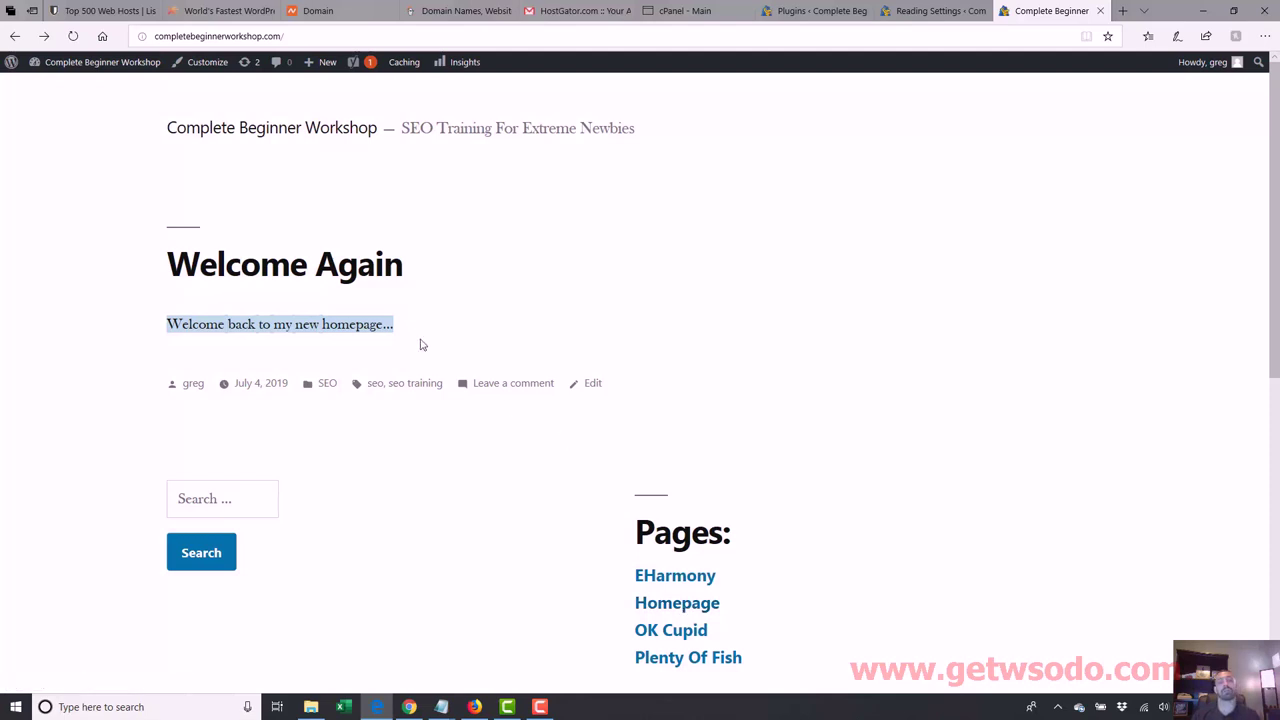
pyautogui.moveTo(416, 332); pyautogui.dragTo(166, 322)
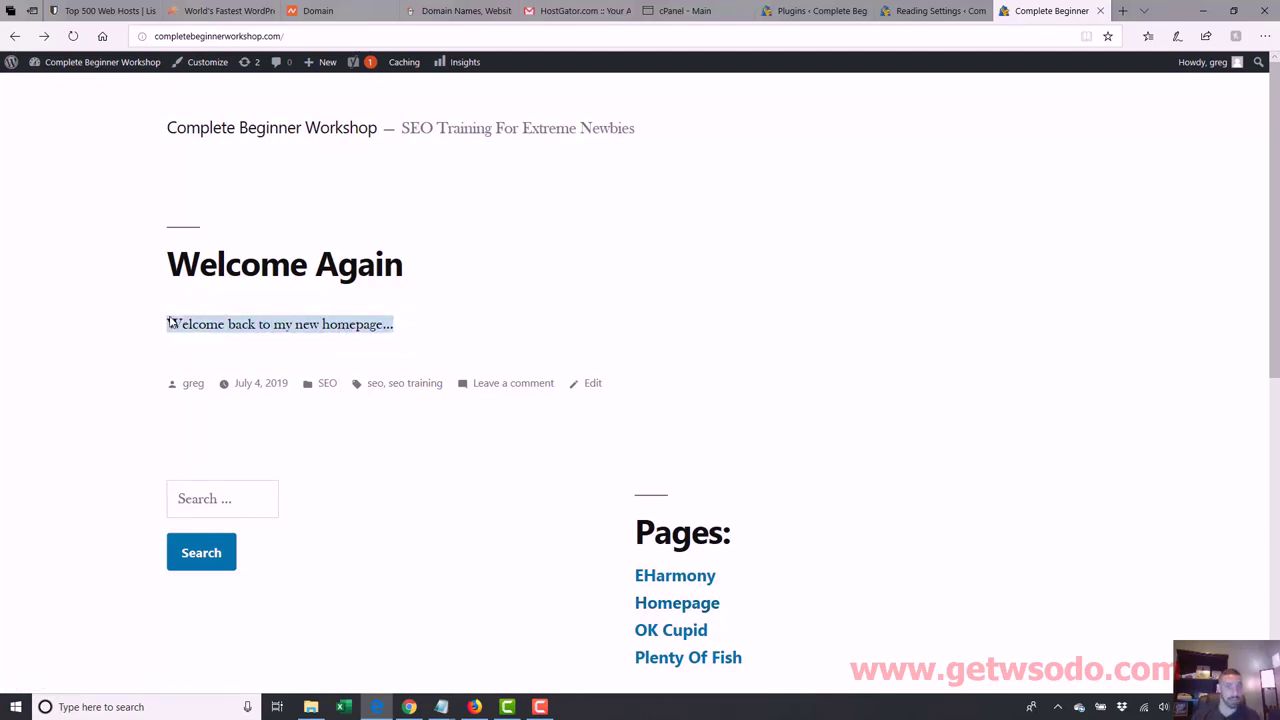
# Step: Make the homepage display a static page, choose Homepage as that page, and save the Reading settings
pyautogui.click(935, 11)
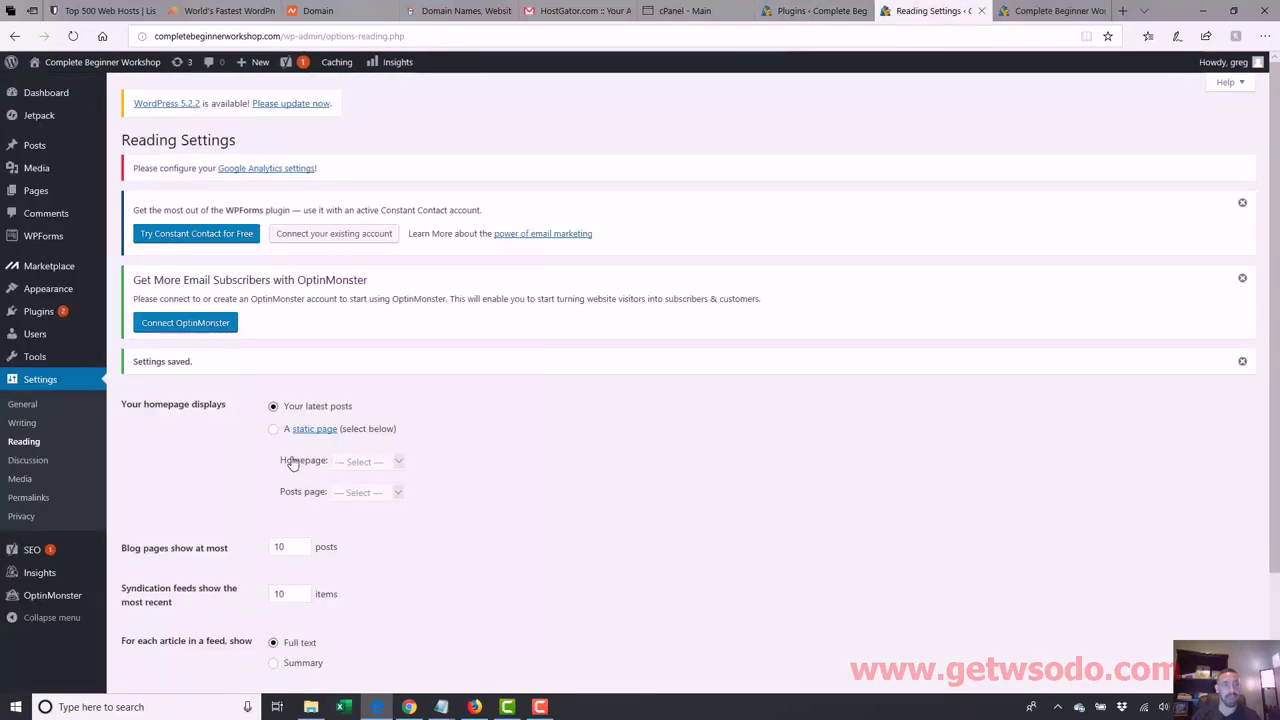
pyautogui.click(273, 429)
pyautogui.click(398, 461)
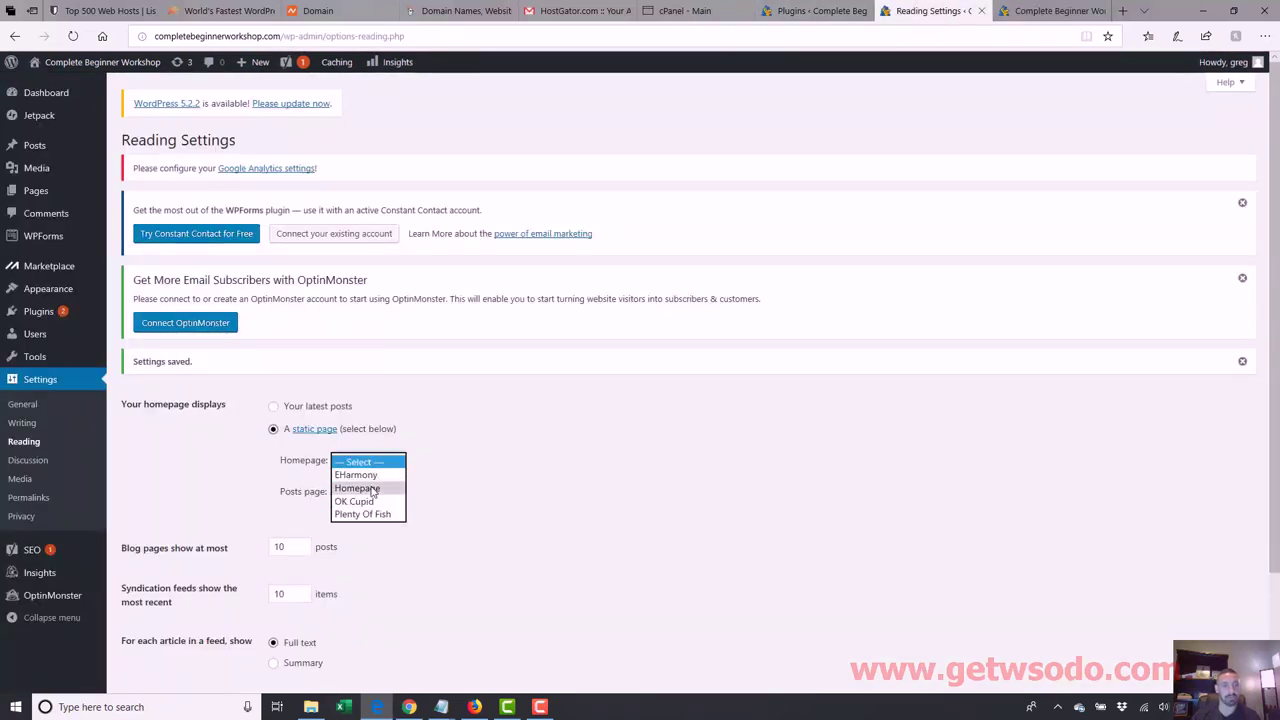
pyautogui.click(358, 488)
pyautogui.scroll(-2, 580, 497)
pyautogui.click(158, 624)
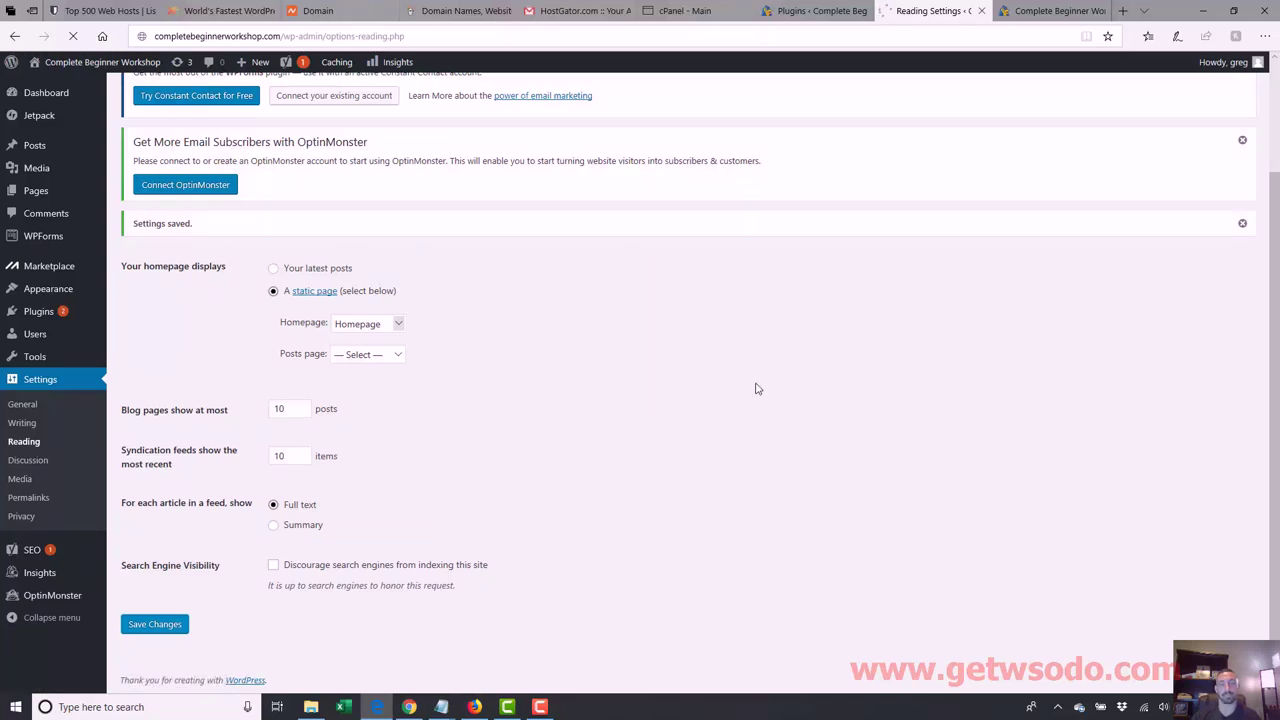
# Step: Reload the site's front page to check which content the static page setting displays
pyautogui.click(1050, 11)
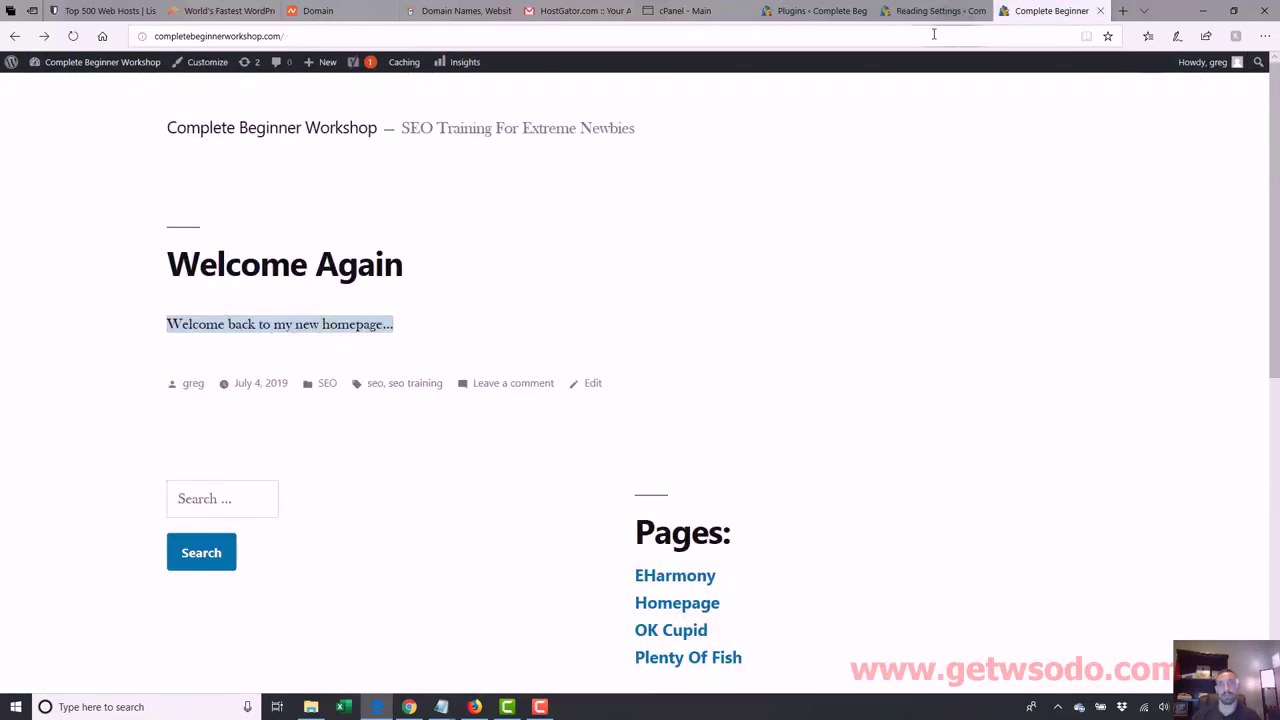
pyautogui.click(934, 34)
pyautogui.press('Return')
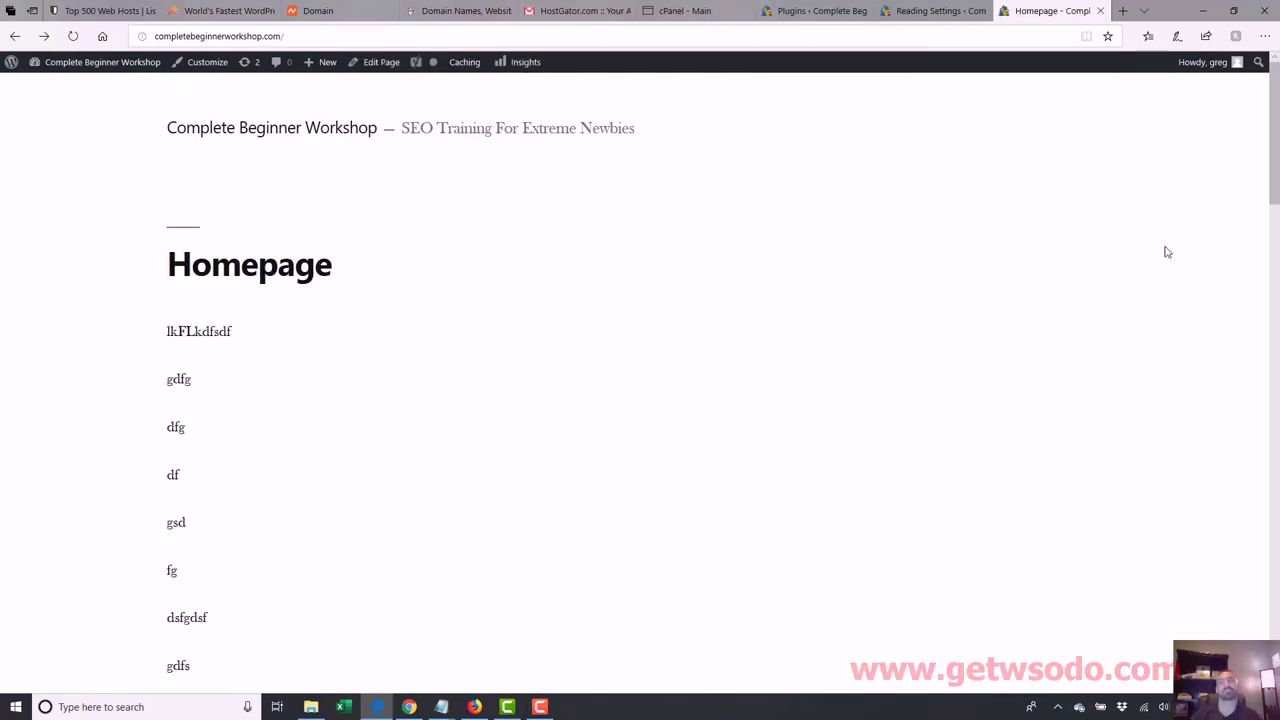
pyautogui.moveTo(1274, 134)
pyautogui.mouseDown()
pyautogui.moveTo(1274, 547)
pyautogui.moveTo(1274, 135)
pyautogui.mouseUp()
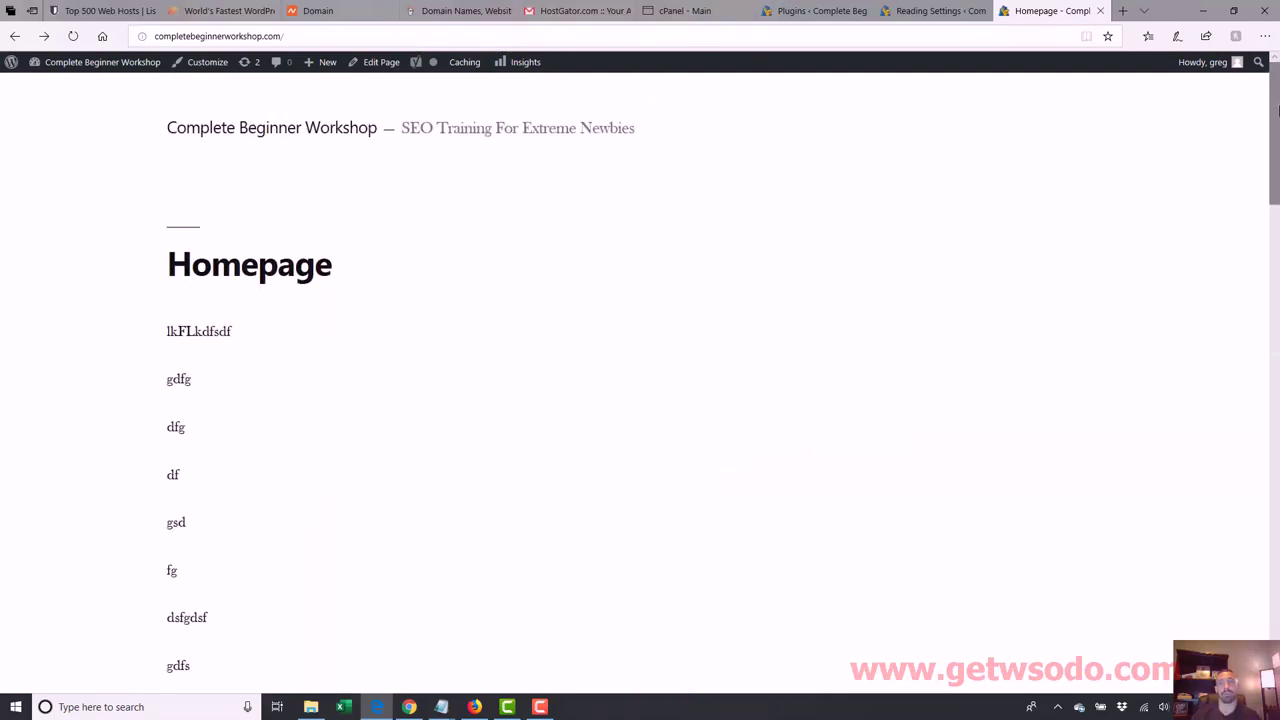
pyautogui.click(927, 12)
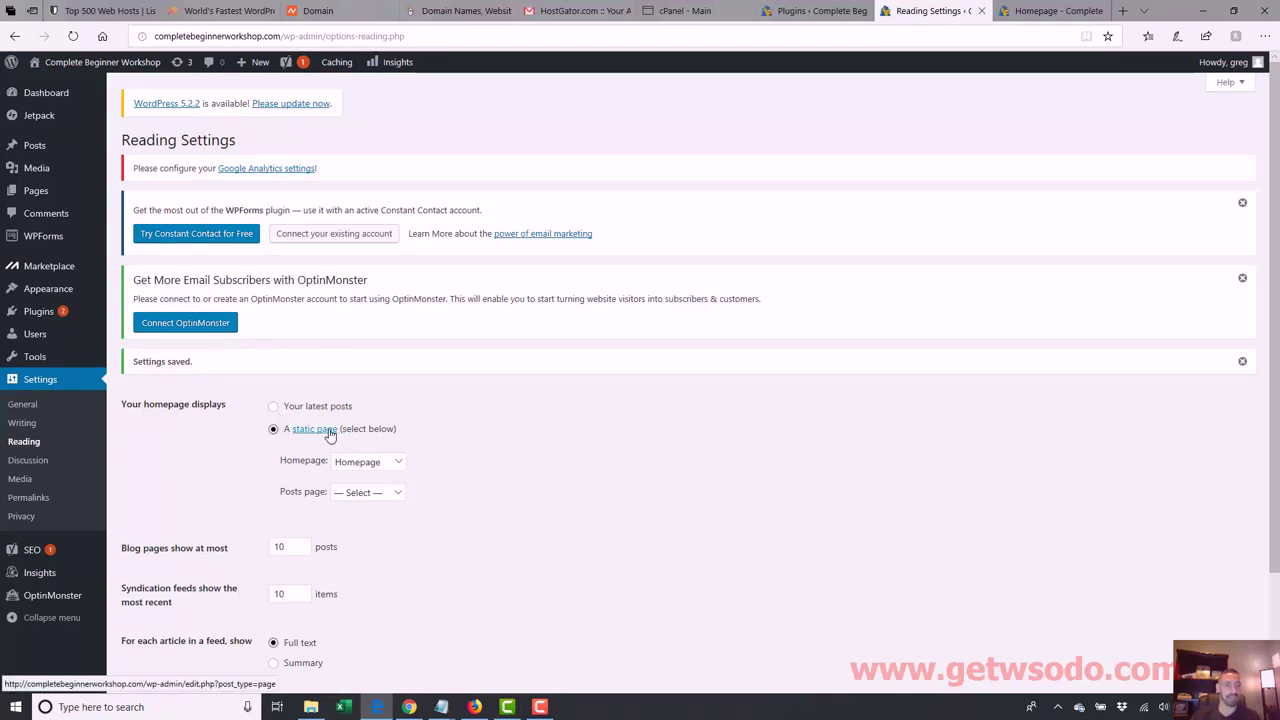
pyautogui.click(356, 498)
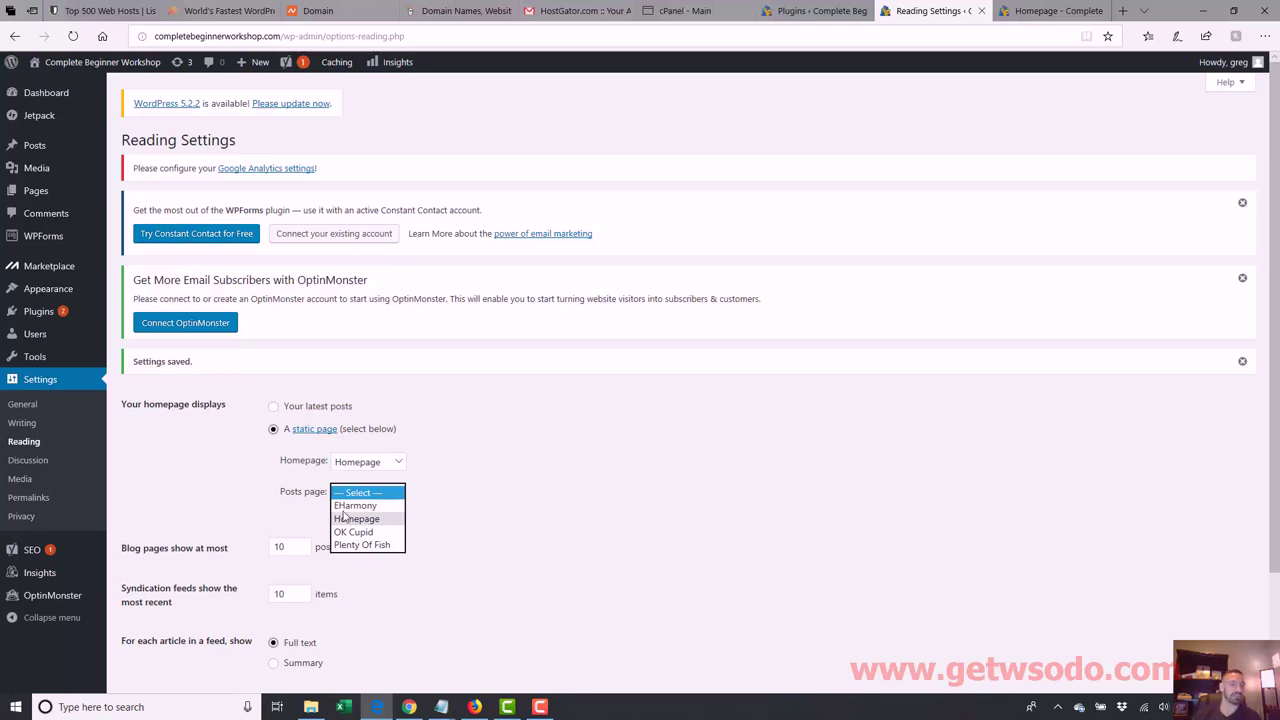
pyautogui.click(306, 458)
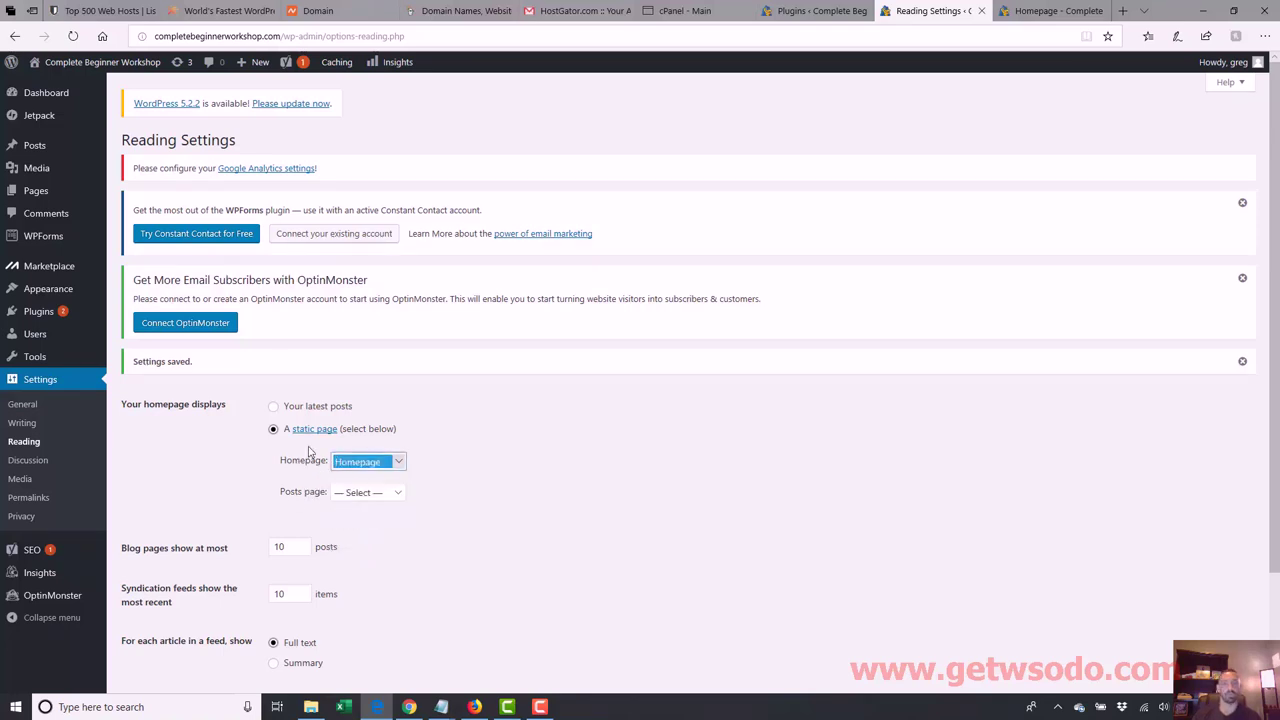
pyautogui.click(268, 408)
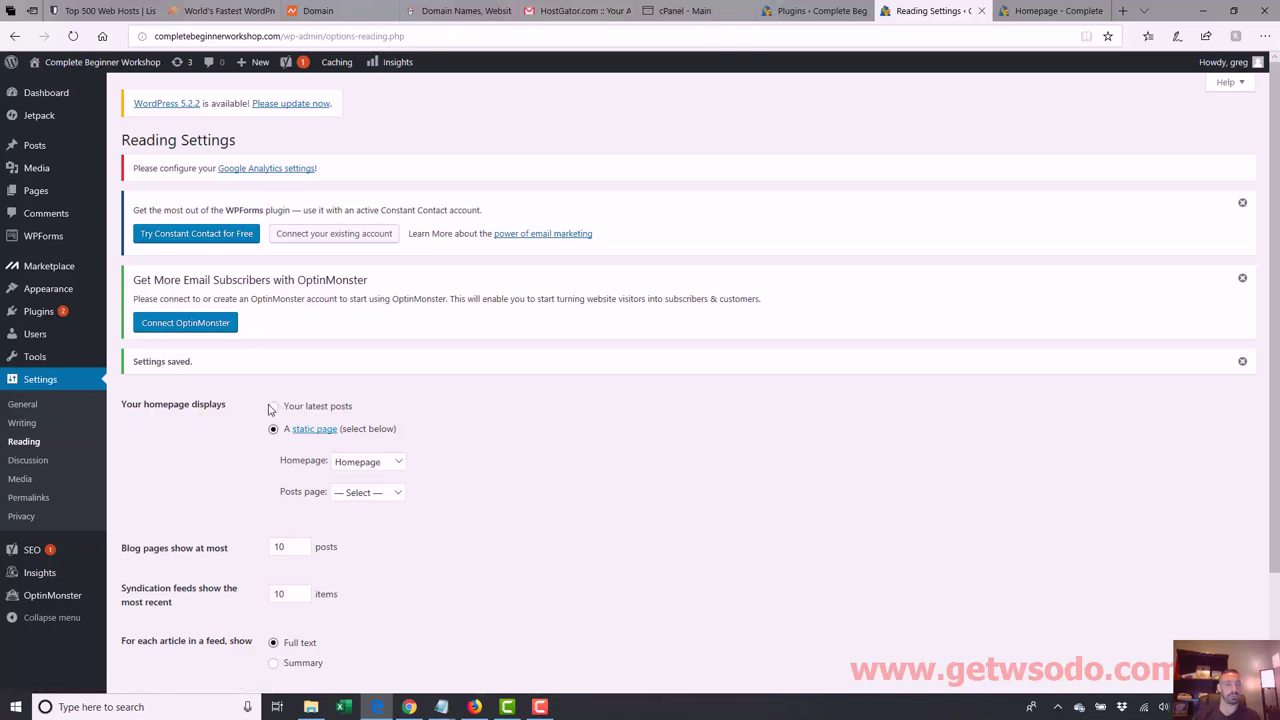
pyautogui.click(270, 407)
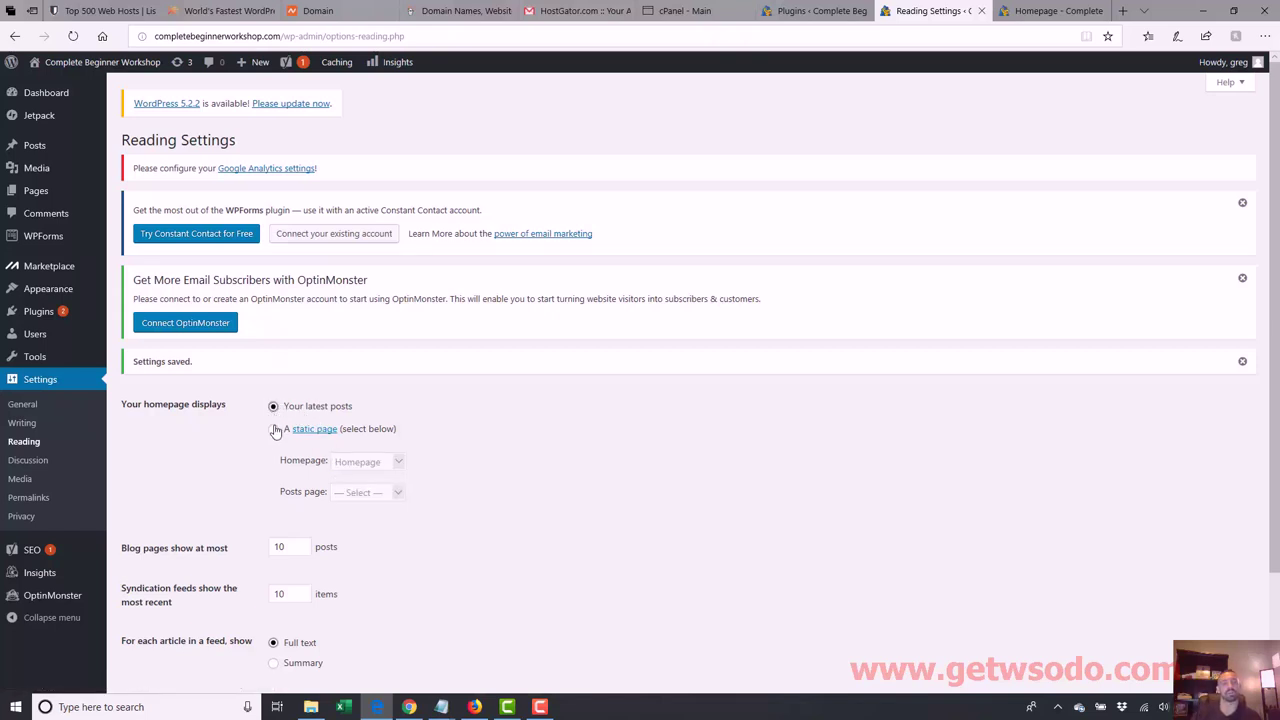
pyautogui.click(274, 429)
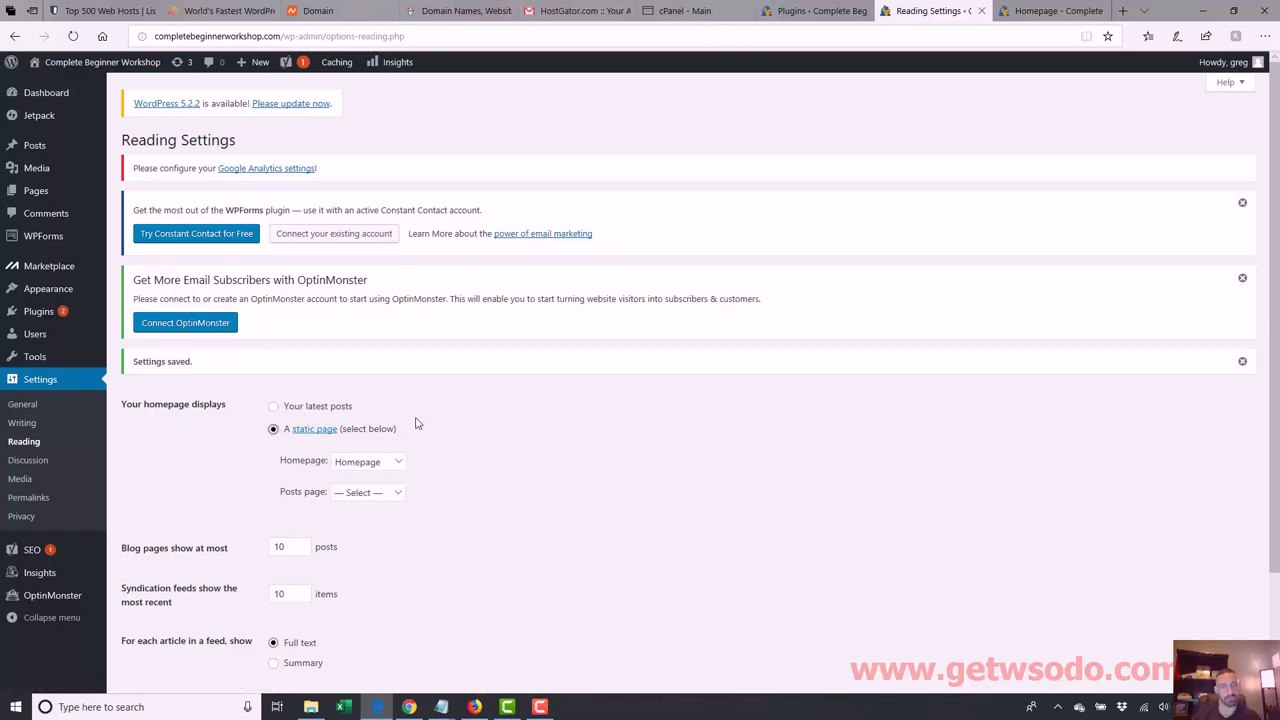
pyautogui.click(1050, 12)
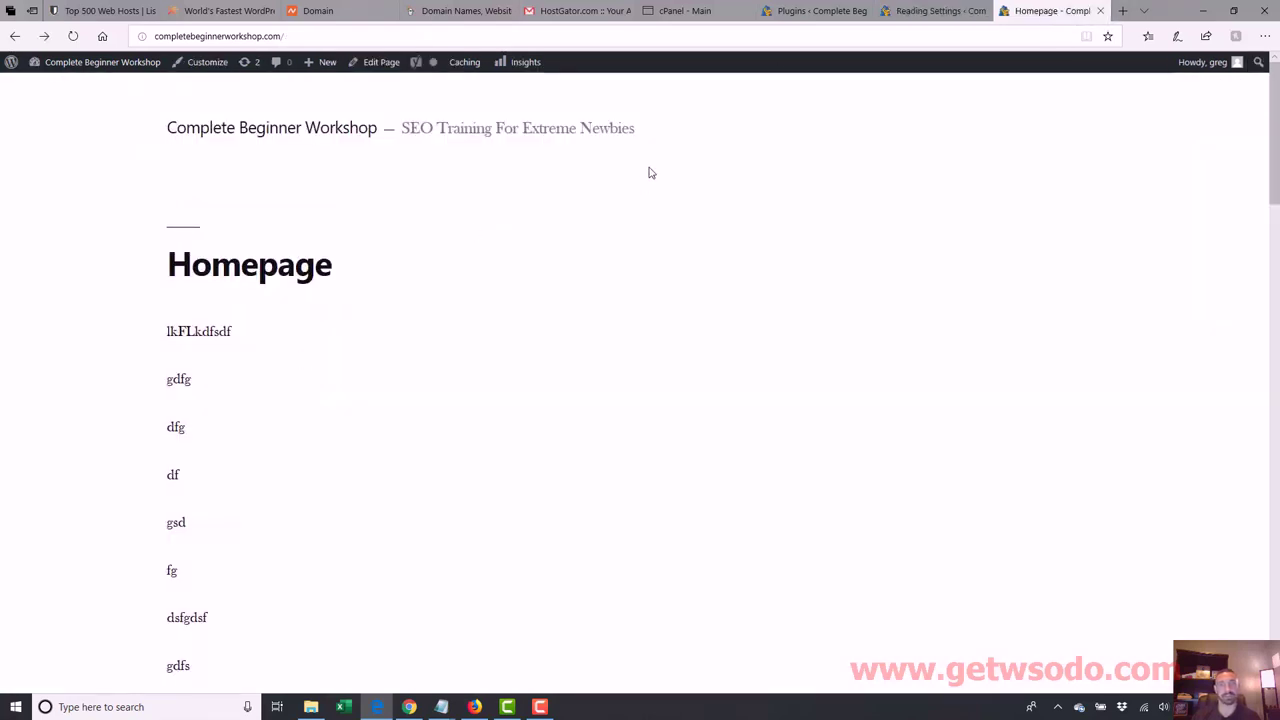
# Step: Switch the homepage display back to your latest posts, save the Reading settings, and view the site's front page
pyautogui.click(930, 11)
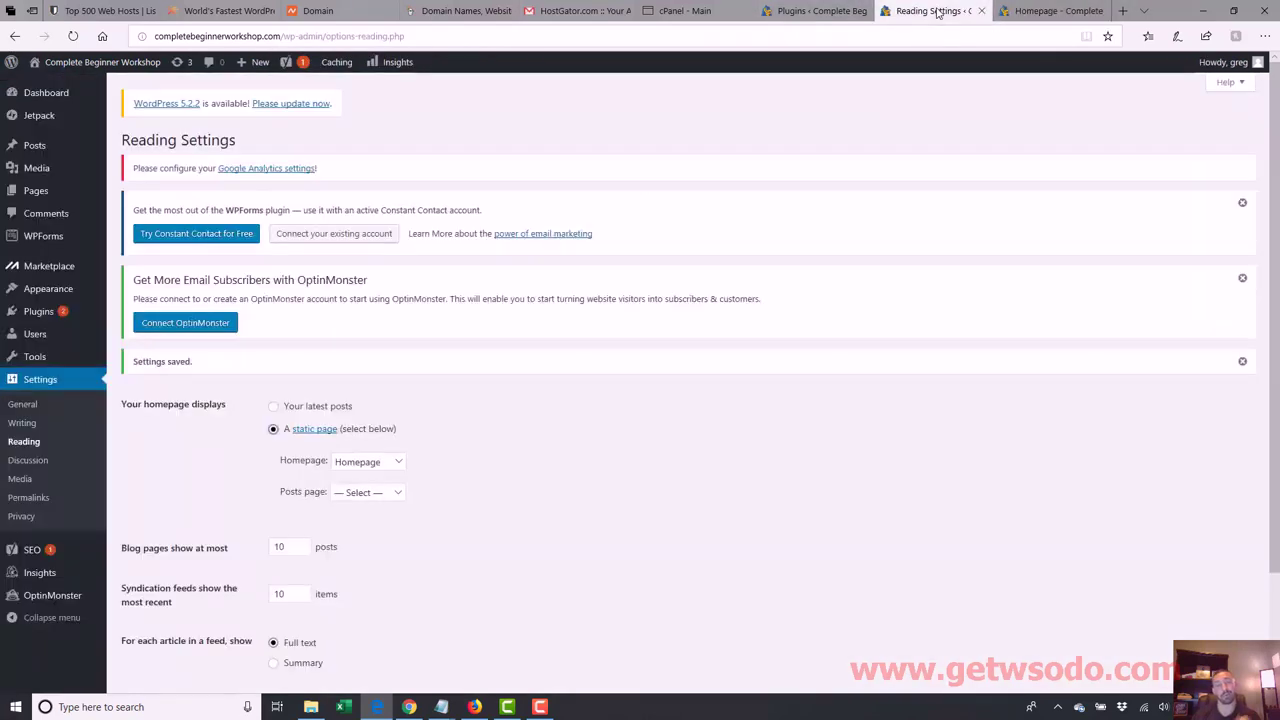
pyautogui.click(273, 406)
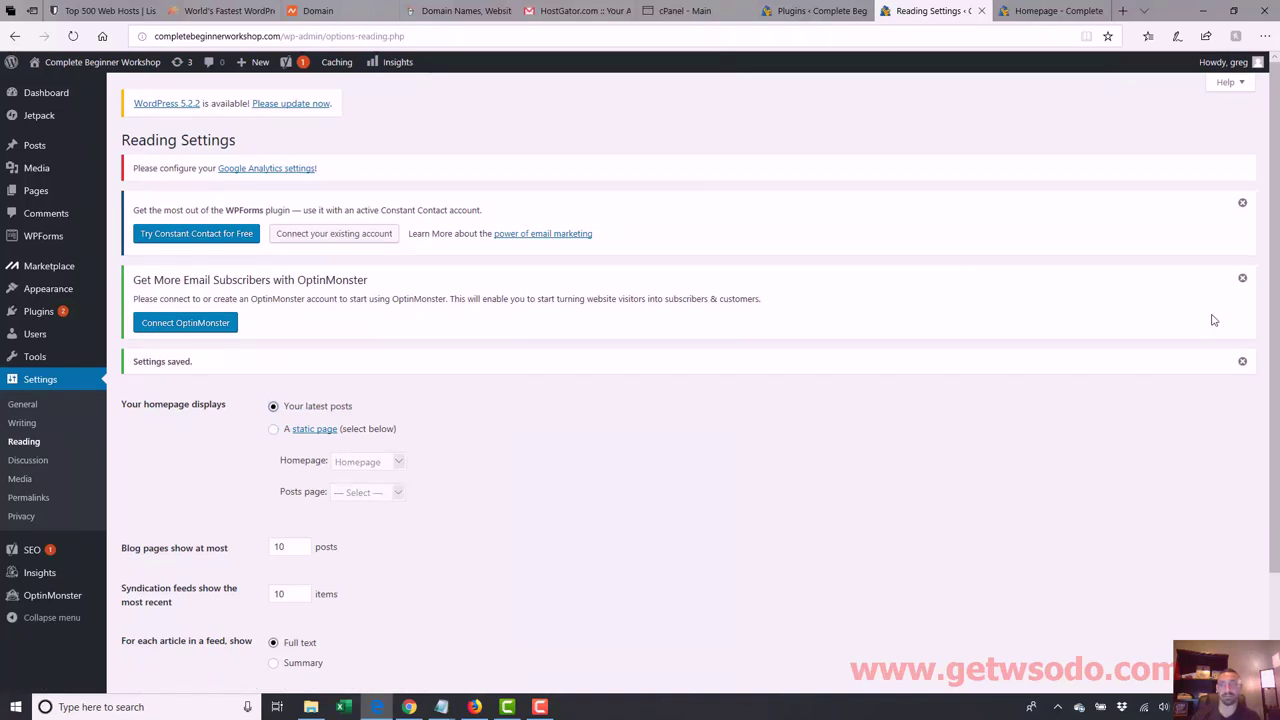
pyautogui.scroll(-3, 660, 450)
pyautogui.click(155, 624)
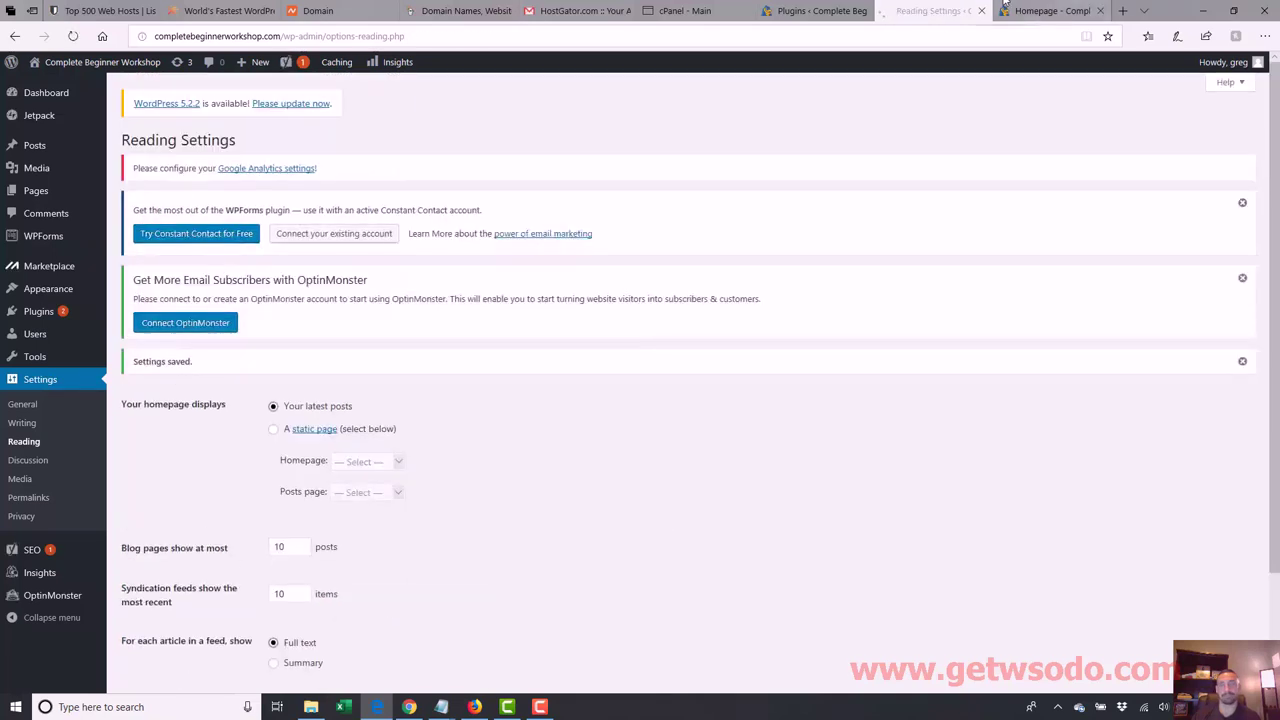
pyautogui.click(1050, 11)
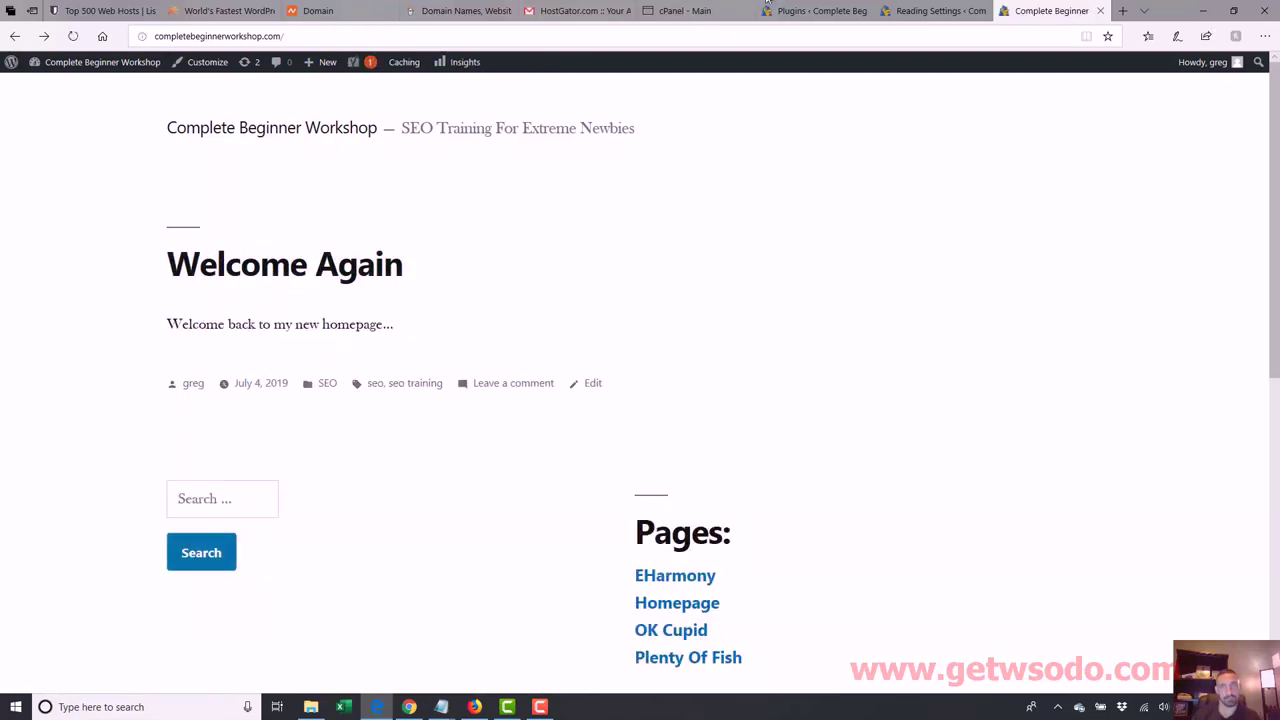
# Step: Set the blog pages to show at most 3 posts in the Reading settings, and check the site's front page
pyautogui.click(935, 11)
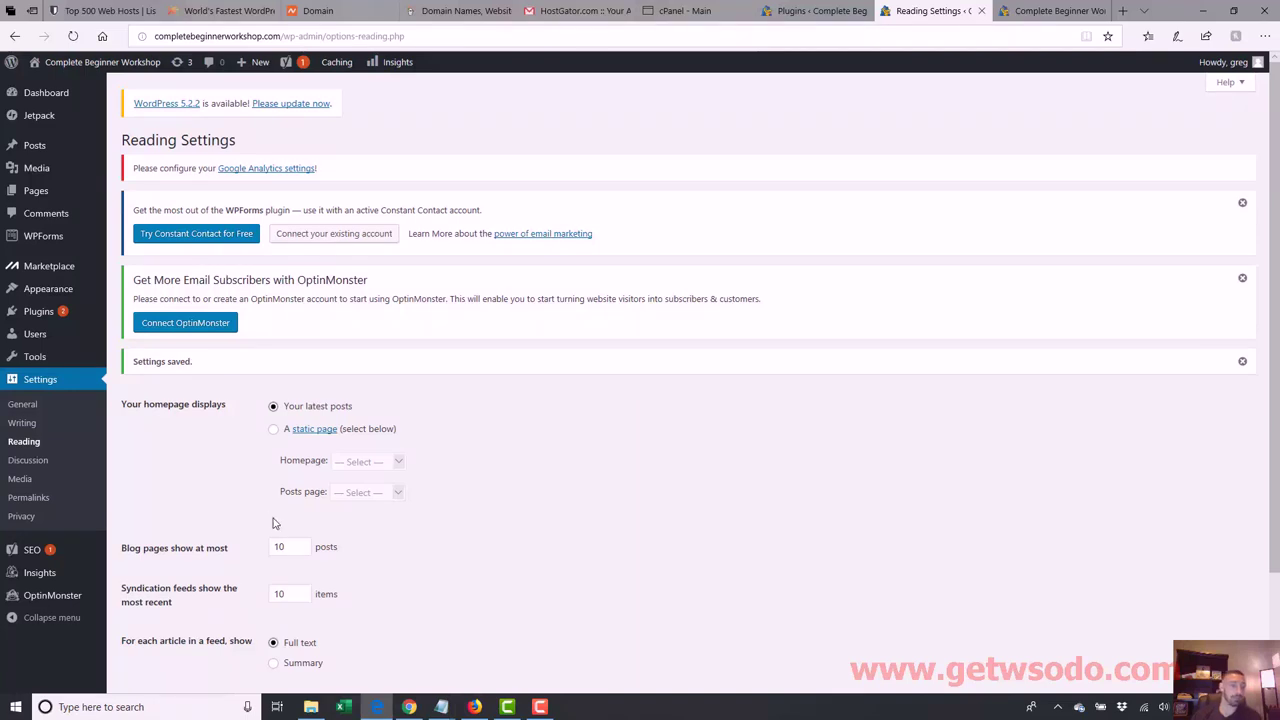
pyautogui.moveTo(288, 545); pyautogui.dragTo(229, 548)
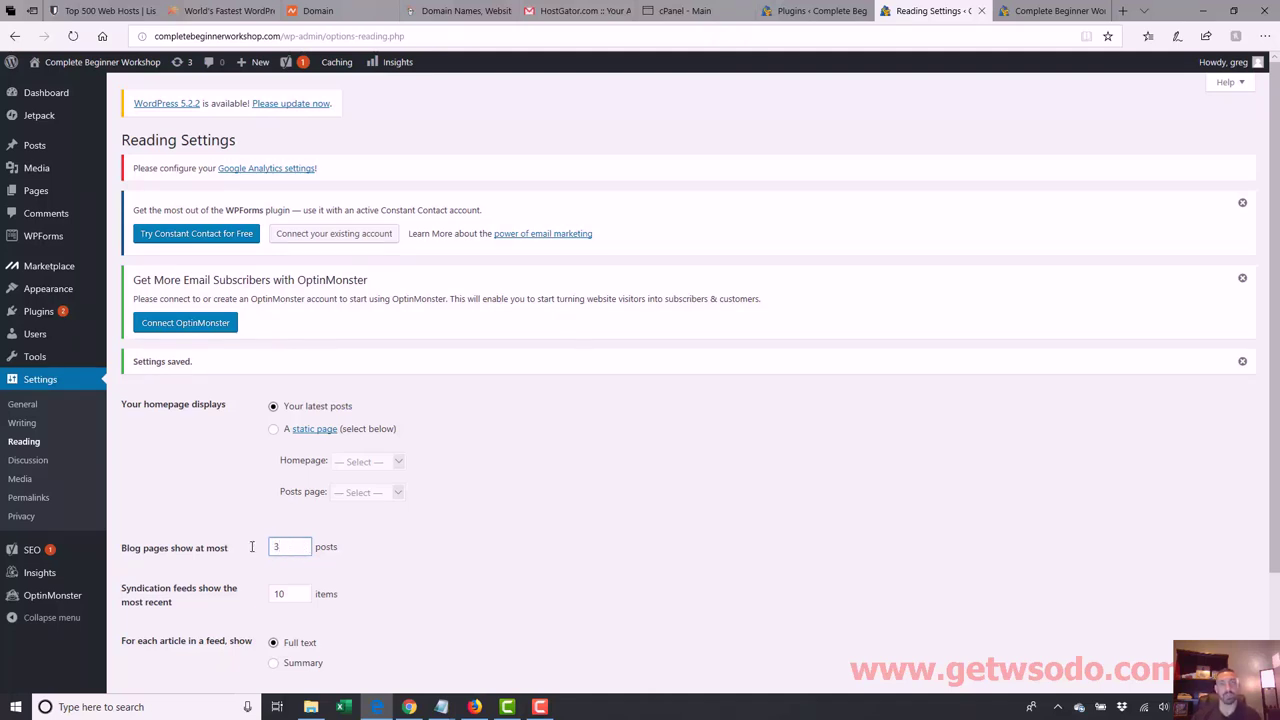
pyautogui.click(1040, 10)
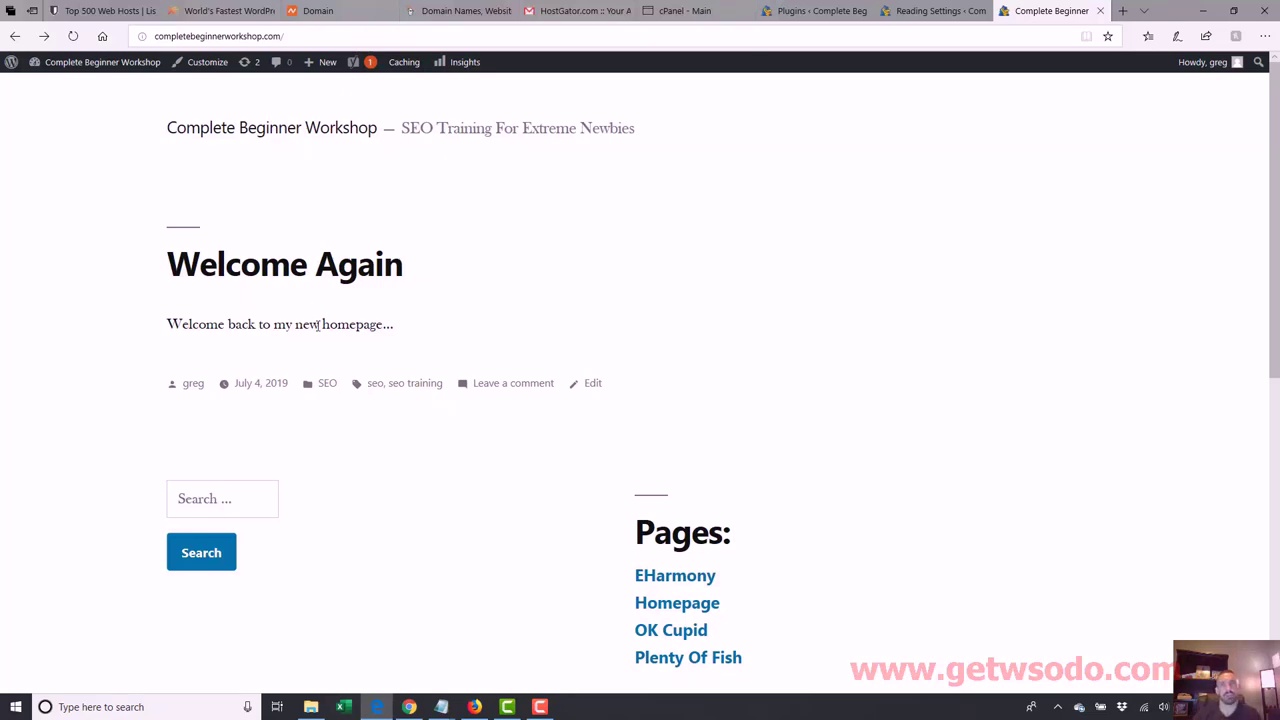
pyautogui.click(910, 9)
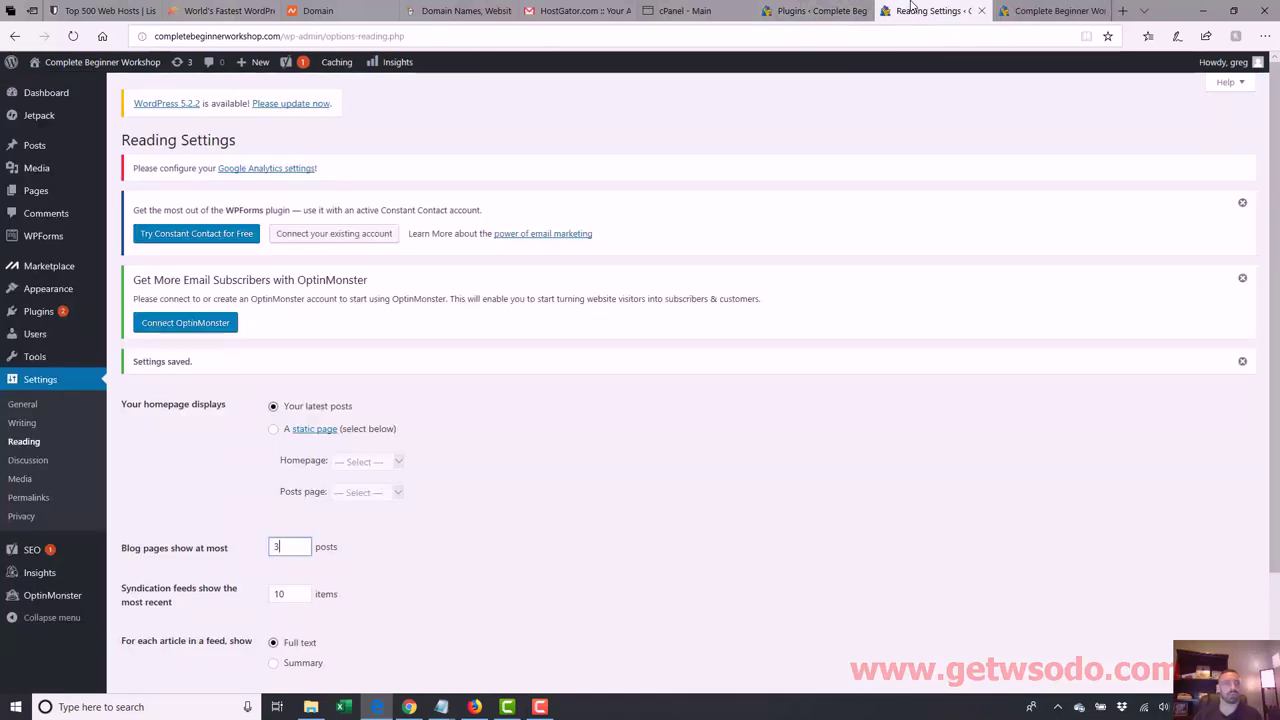
# Step: Open the Welcome Again post for editing and open its Yoast SEO snippet editor
pyautogui.moveTo(77, 157)
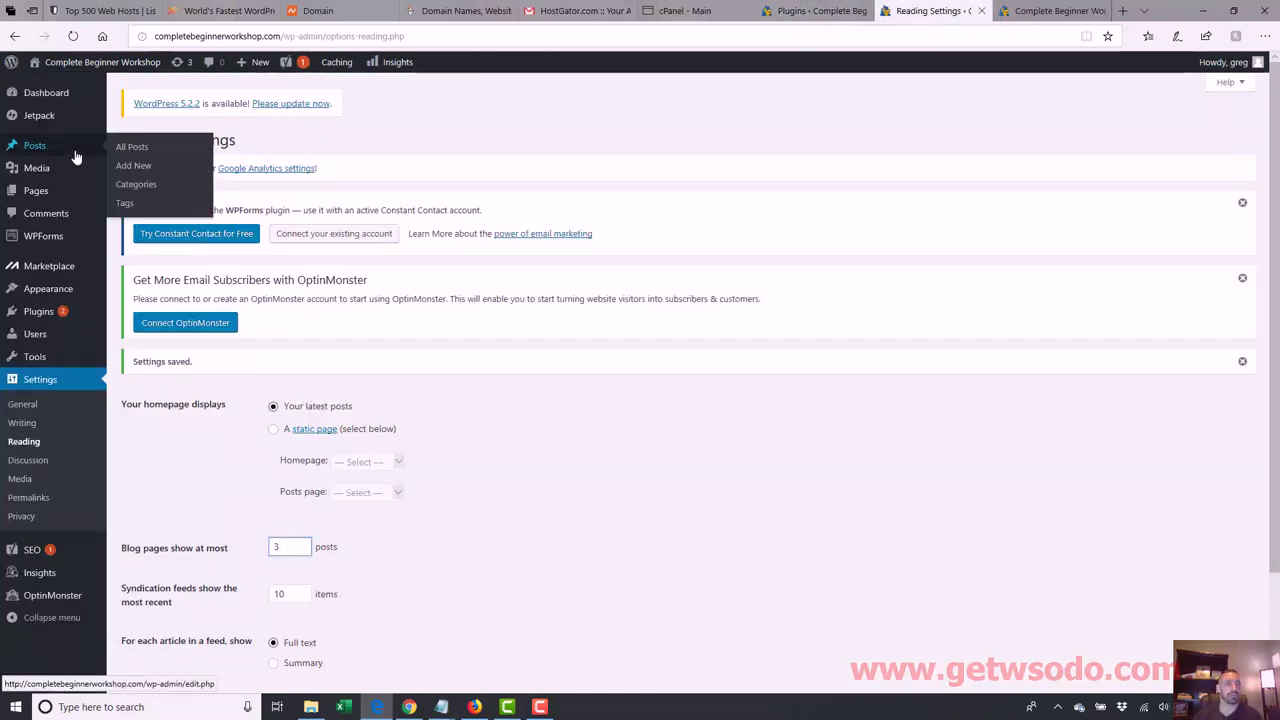
pyautogui.click(139, 151)
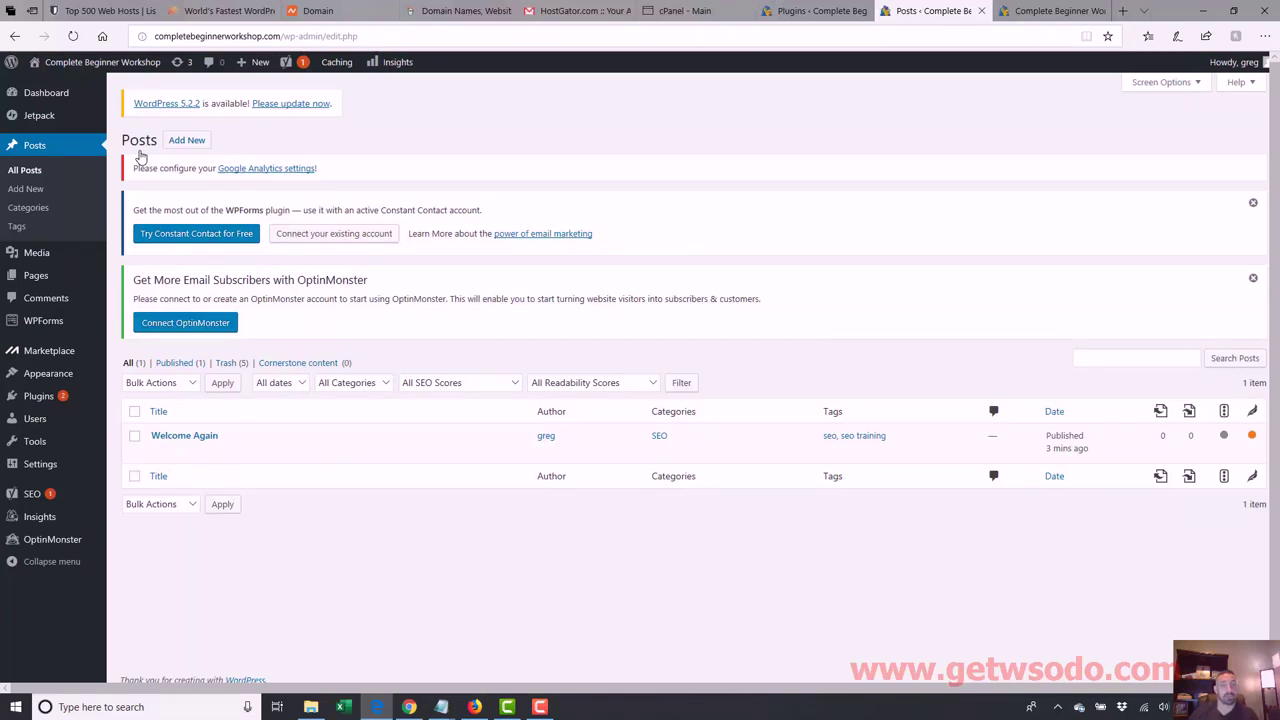
pyautogui.click(178, 440)
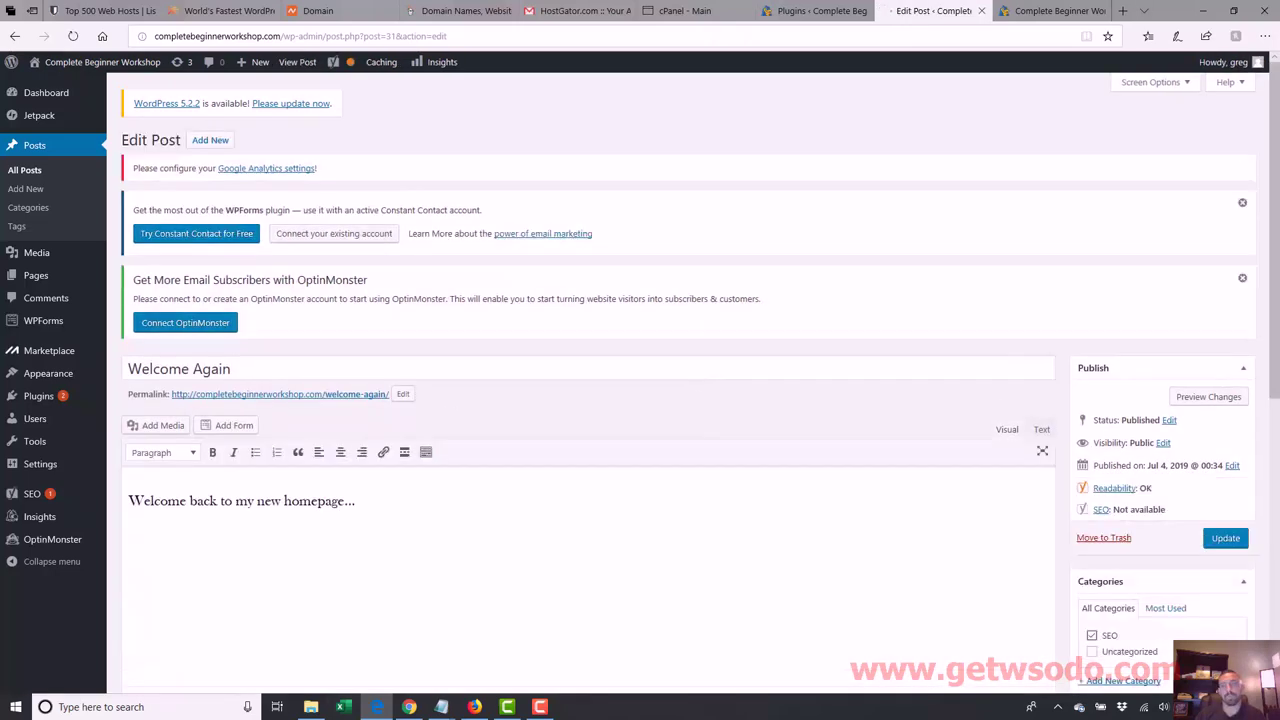
pyautogui.moveTo(1277, 210); pyautogui.dragTo(1277, 510)
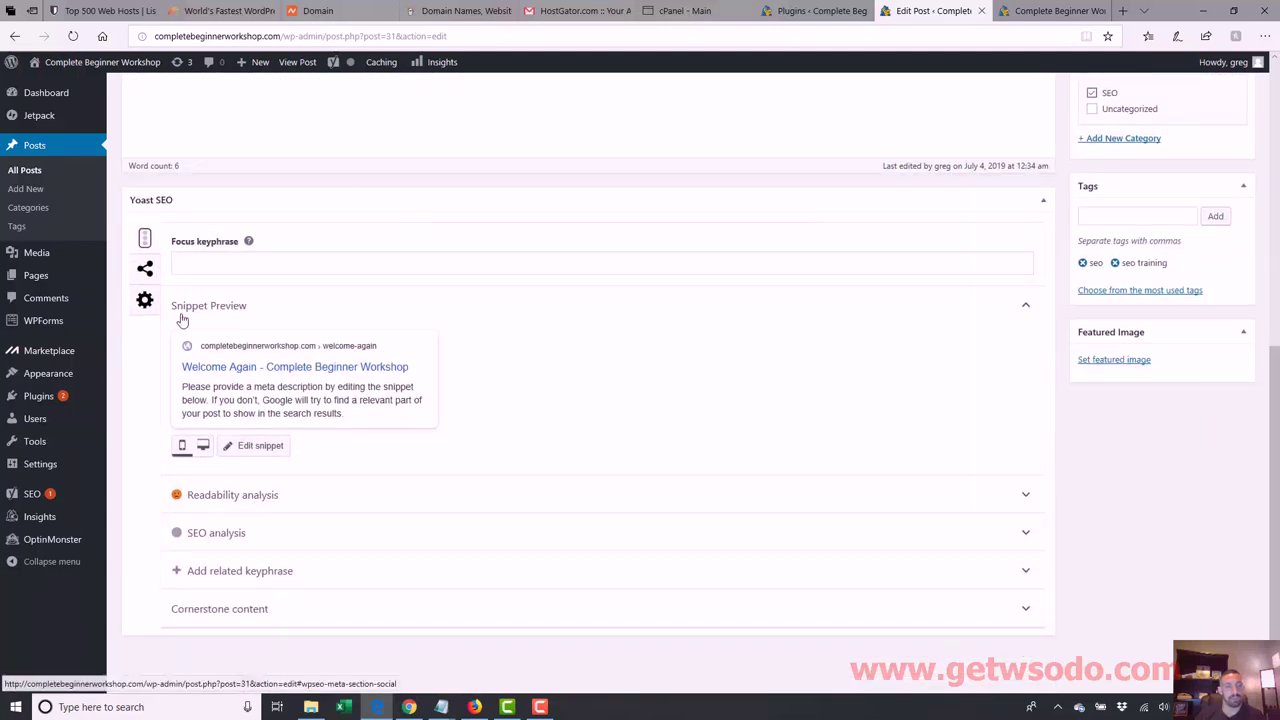
pyautogui.click(258, 370)
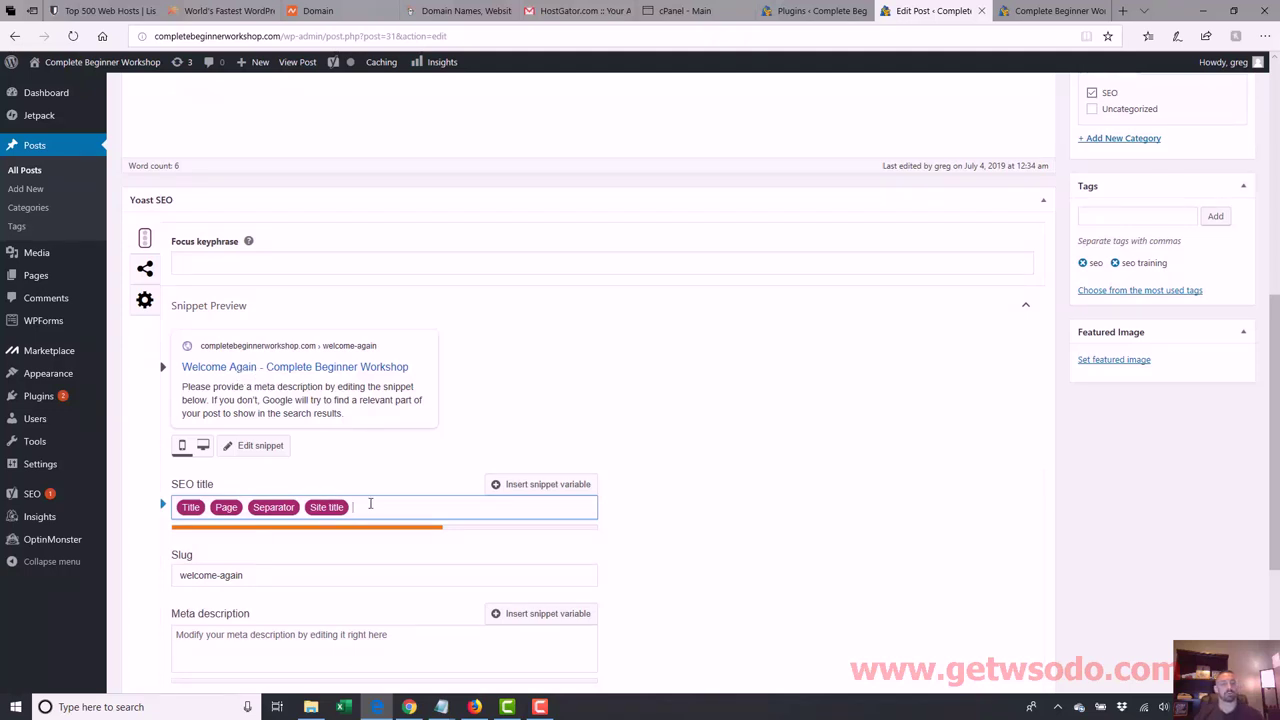
# Step: Compare the snippet variables in the Yoast SEO title with the post's own title
pyautogui.moveTo(369, 505); pyautogui.dragTo(172, 507)
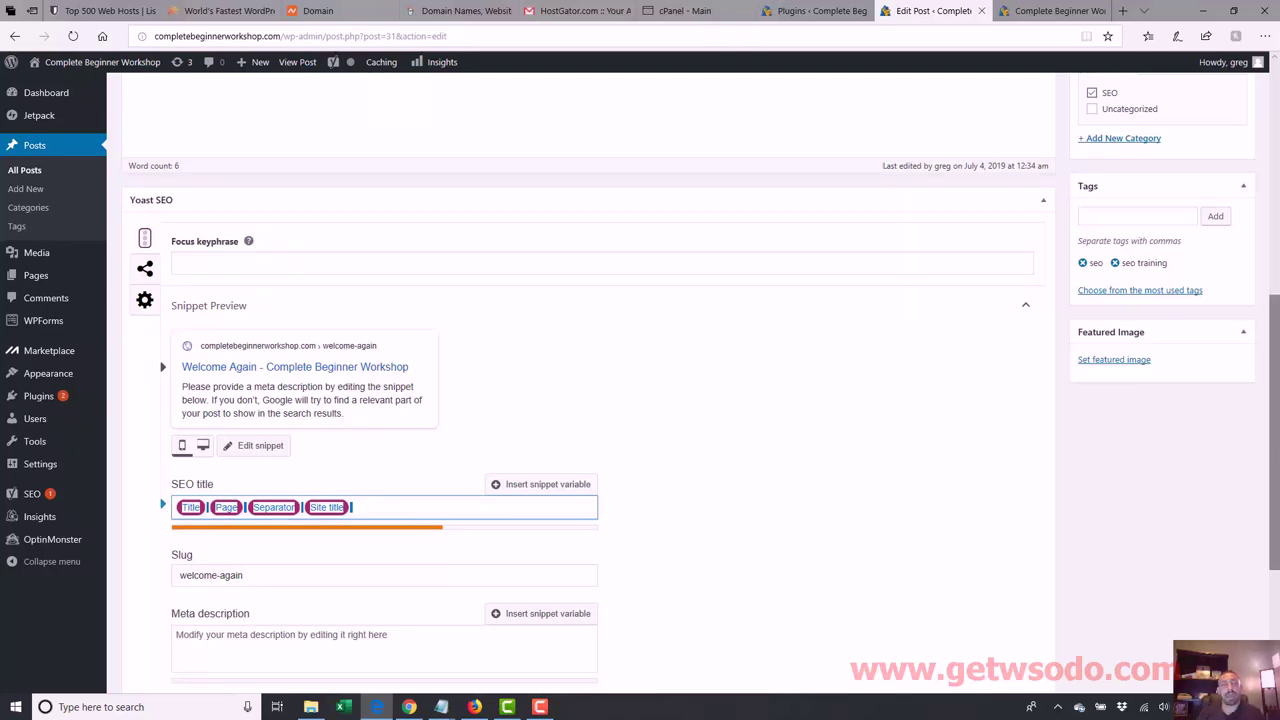
pyautogui.scroll(5, 711, 293)
pyautogui.tripleClick(272, 305)
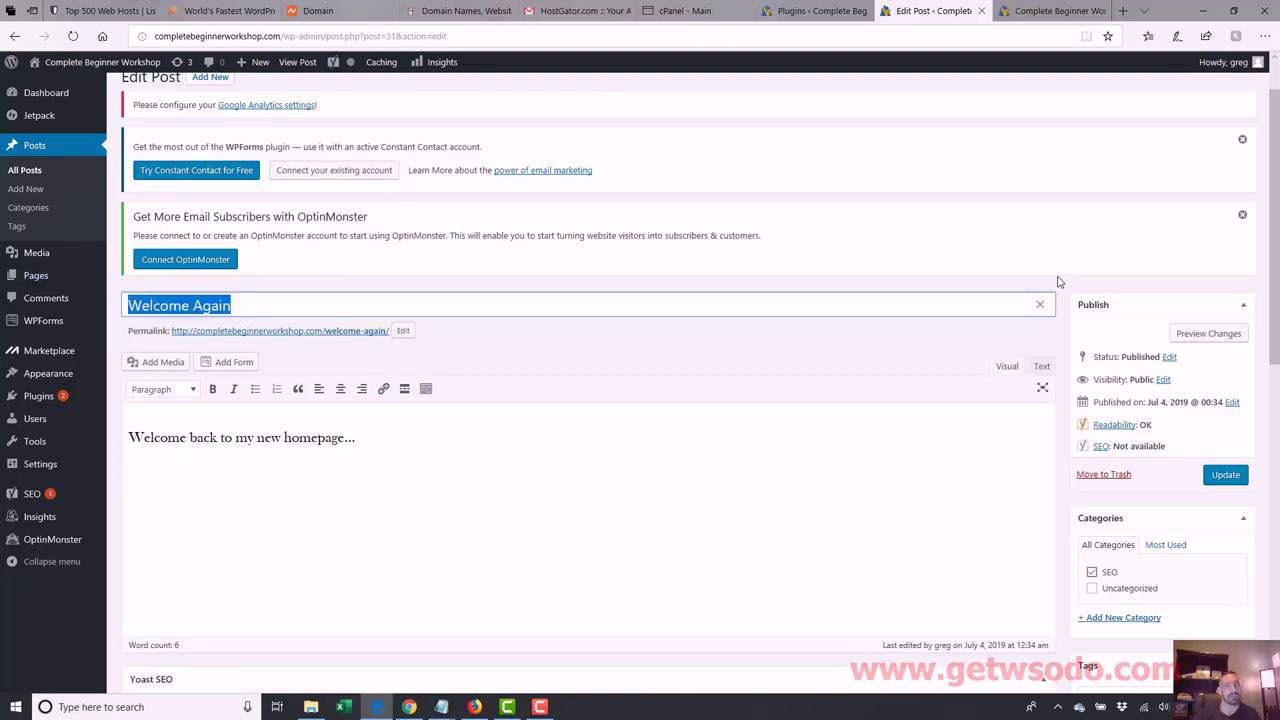
pyautogui.scroll(-5, 660, 465)
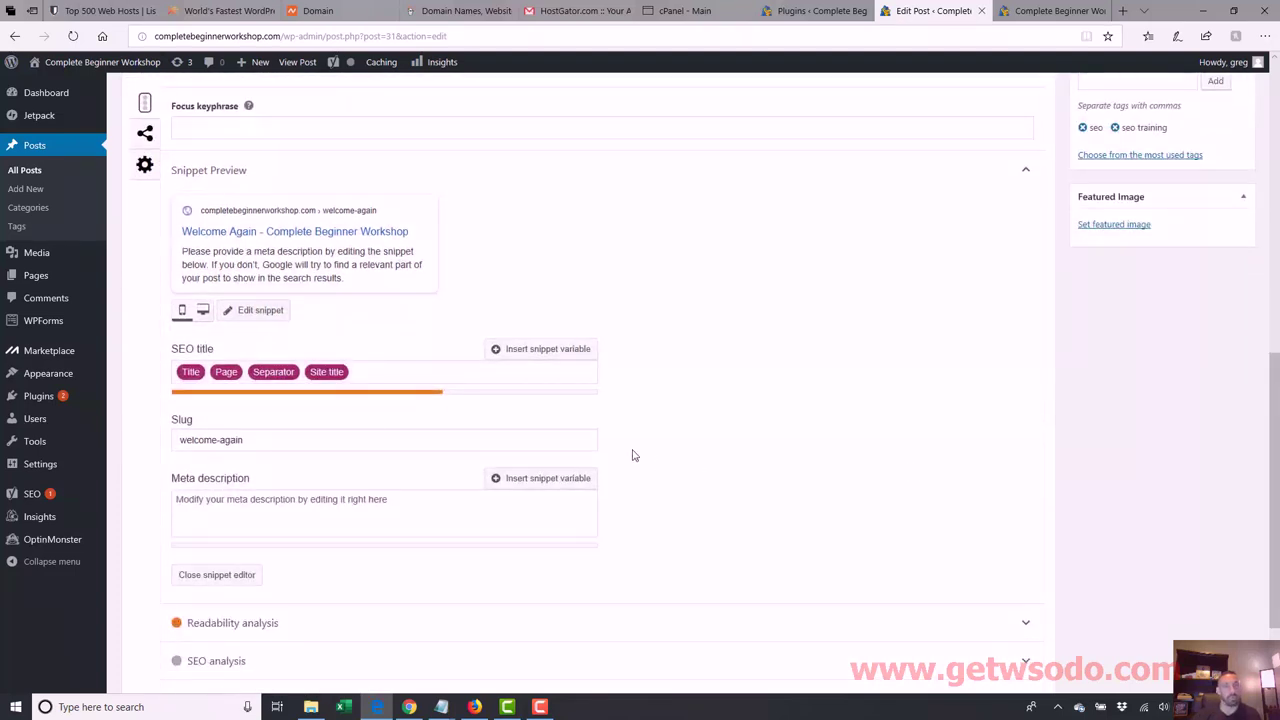
# Step: Replace the snippet variables in the post's SEO title with "Welcome Again - Lets Get This Sucker Going"
pyautogui.click(359, 371)
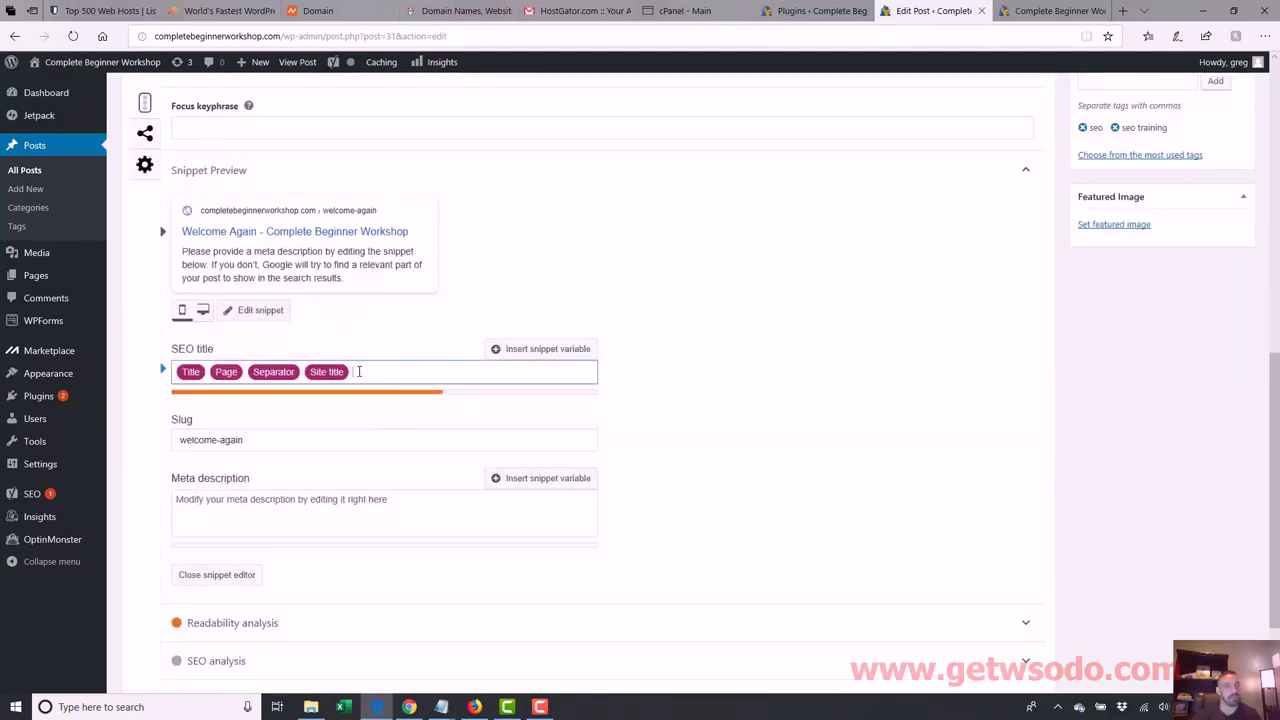
pyautogui.moveTo(357, 371); pyautogui.dragTo(41, 383)
pyautogui.press('BackSpace')
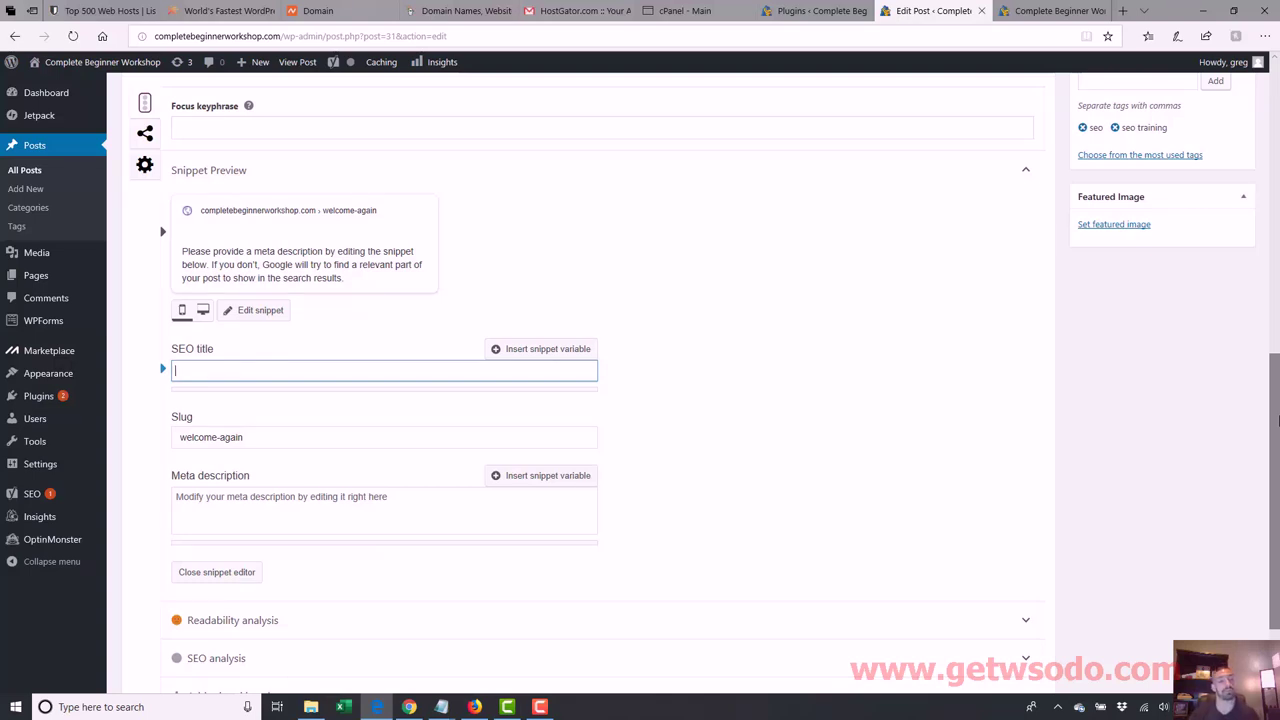
pyautogui.moveTo(1275, 464)
pyautogui.mouseDown()
pyautogui.moveTo(1275, 224)
pyautogui.moveTo(1275, 440)
pyautogui.mouseUp()
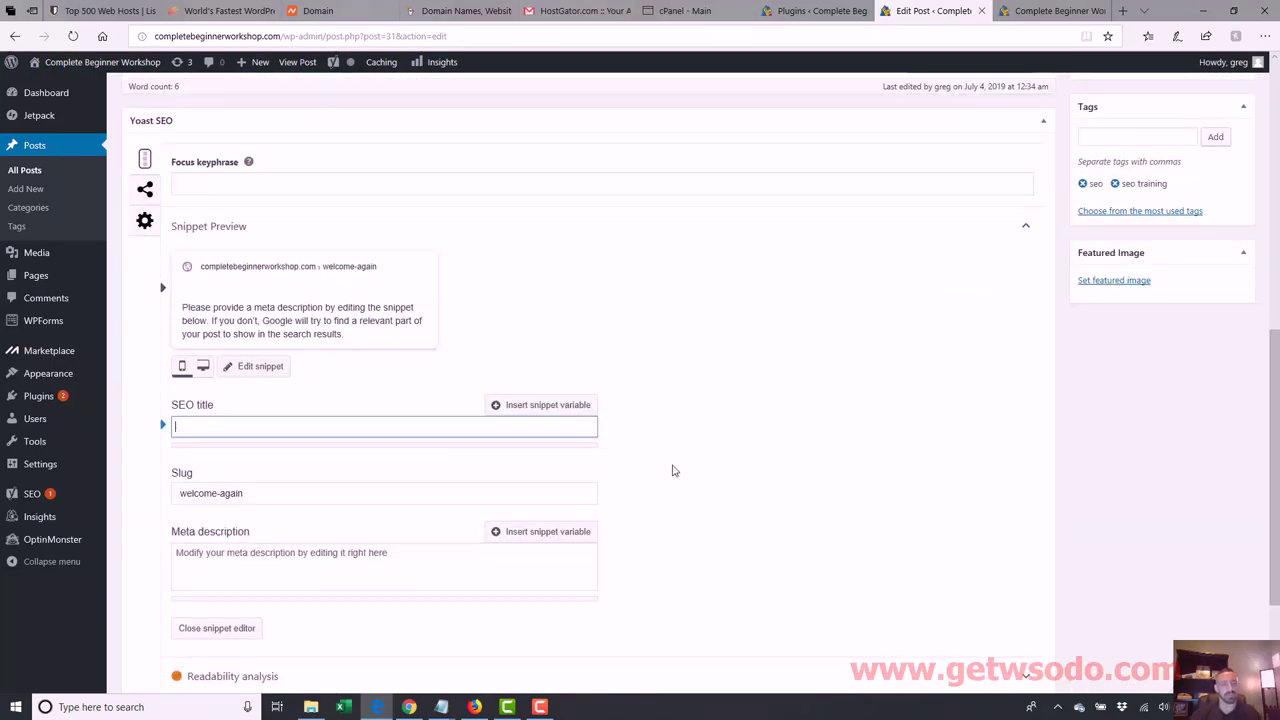
pyautogui.write('elcome Ahain')
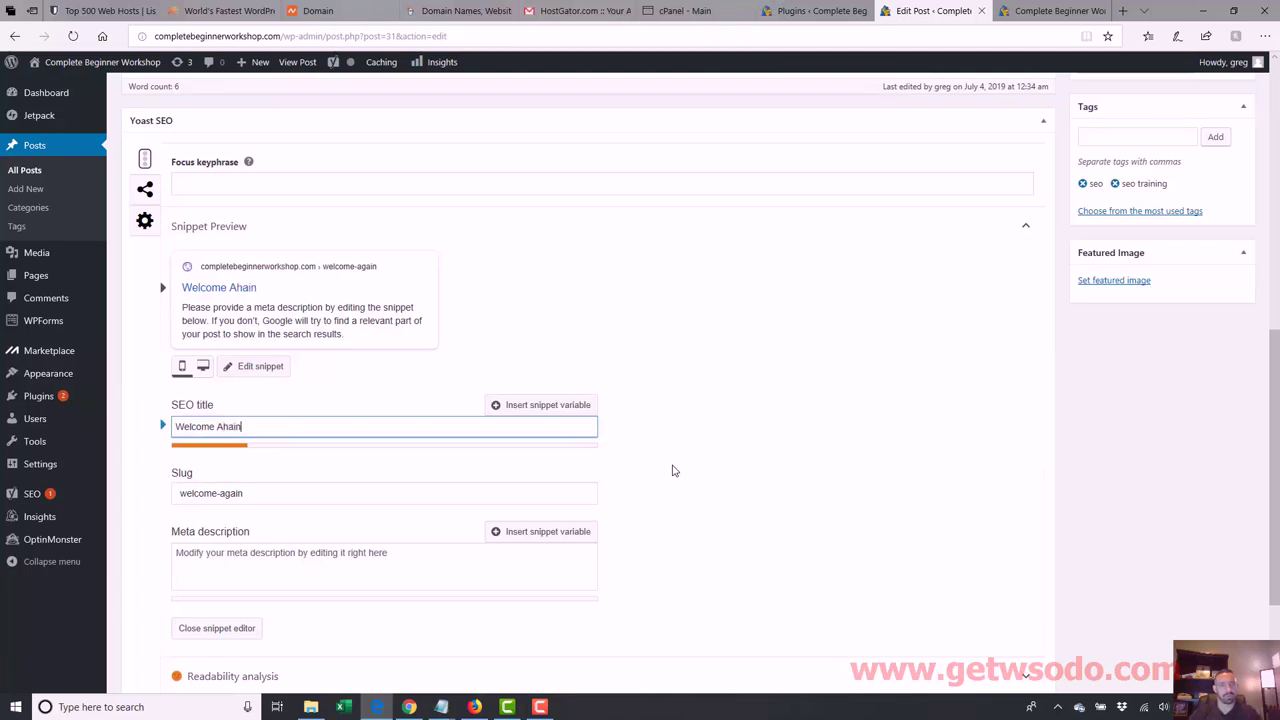
pyautogui.press('BackSpace')
pyautogui.press('BackSpace')
pyautogui.press('BackSpace')
pyautogui.press('BackSpace')
pyautogui.write('gain - Lets Get This Sucker')
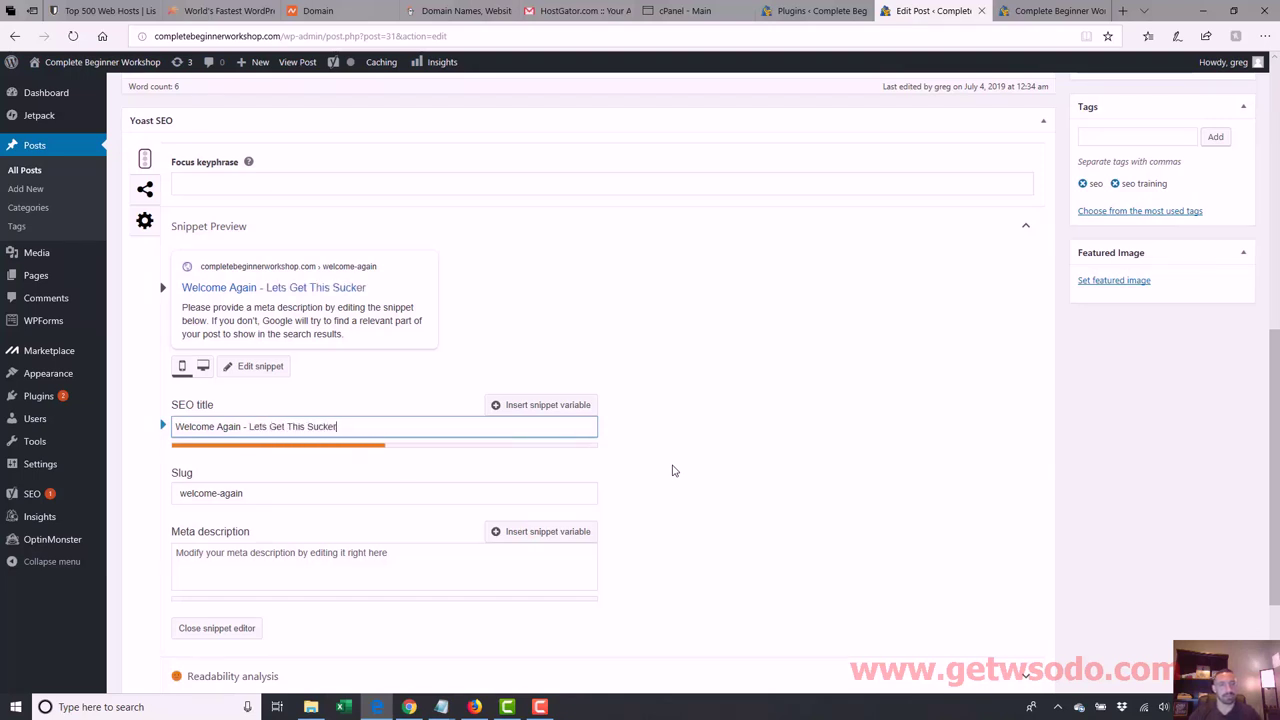
pyautogui.write(' Going')
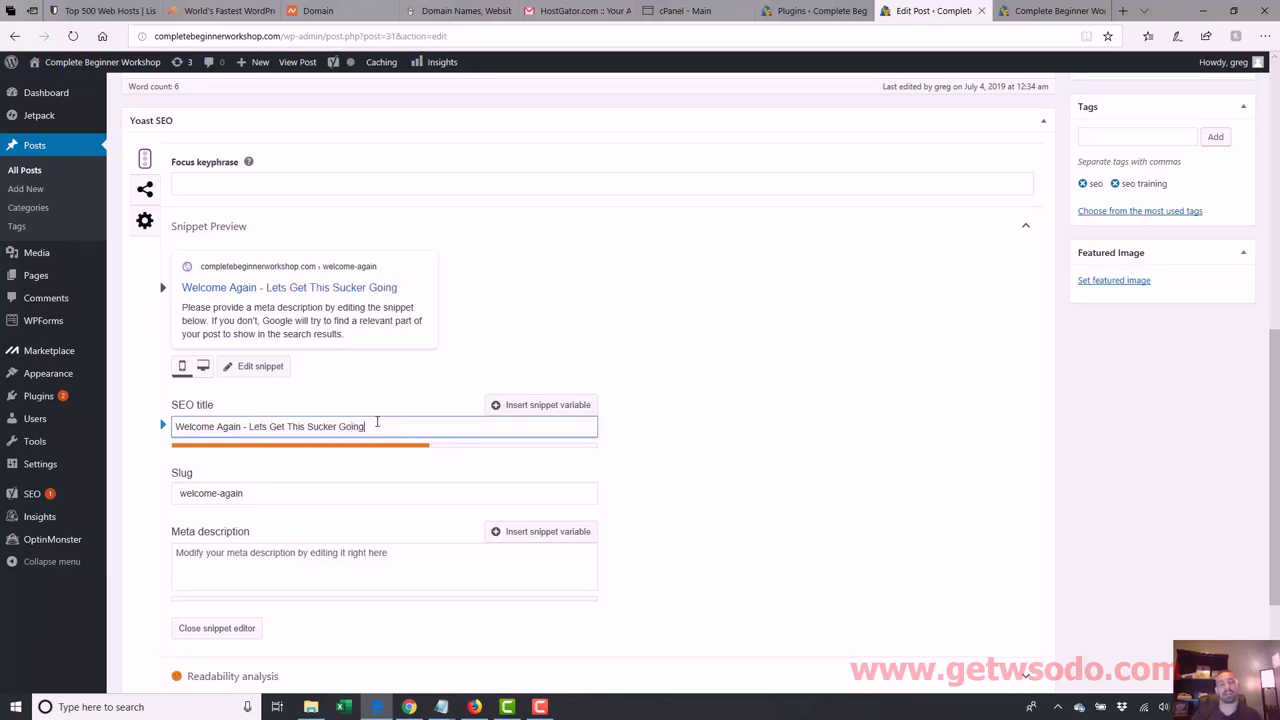
# Step: Review the new SEO title against the post title, and update the Welcome Again post
pyautogui.tripleClick(349, 427)
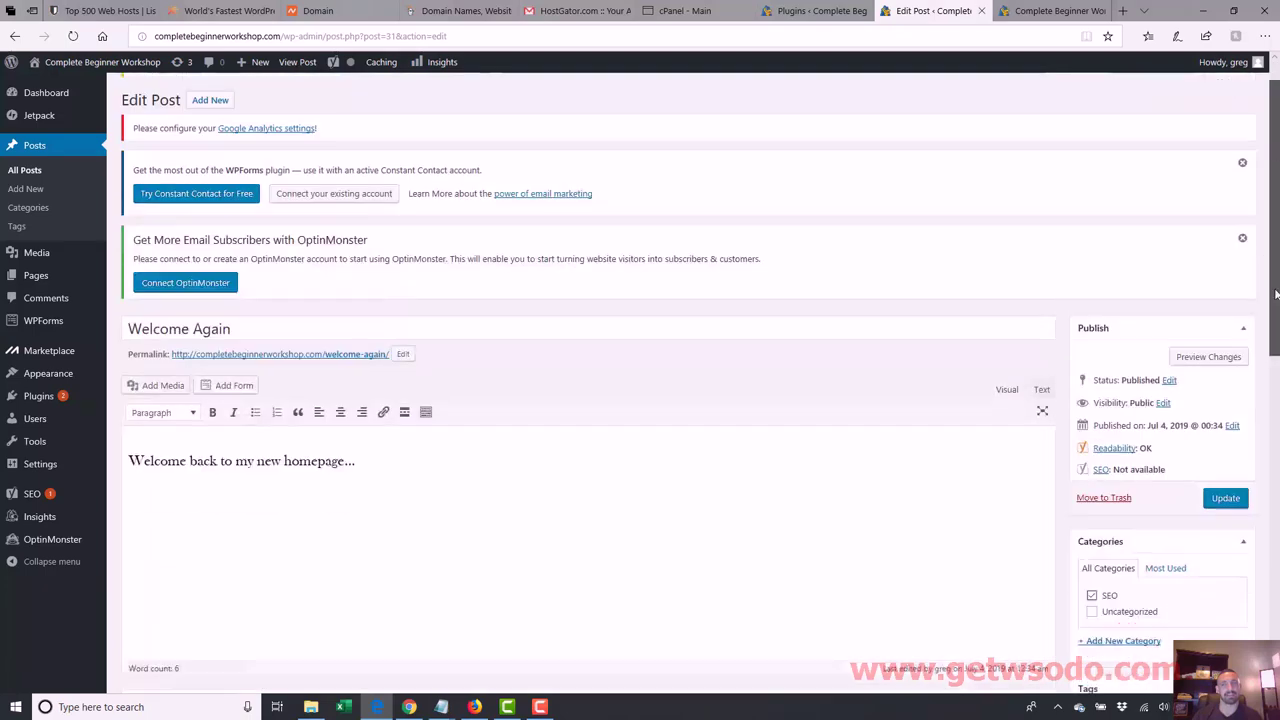
pyautogui.scroll(-7, 727, 523)
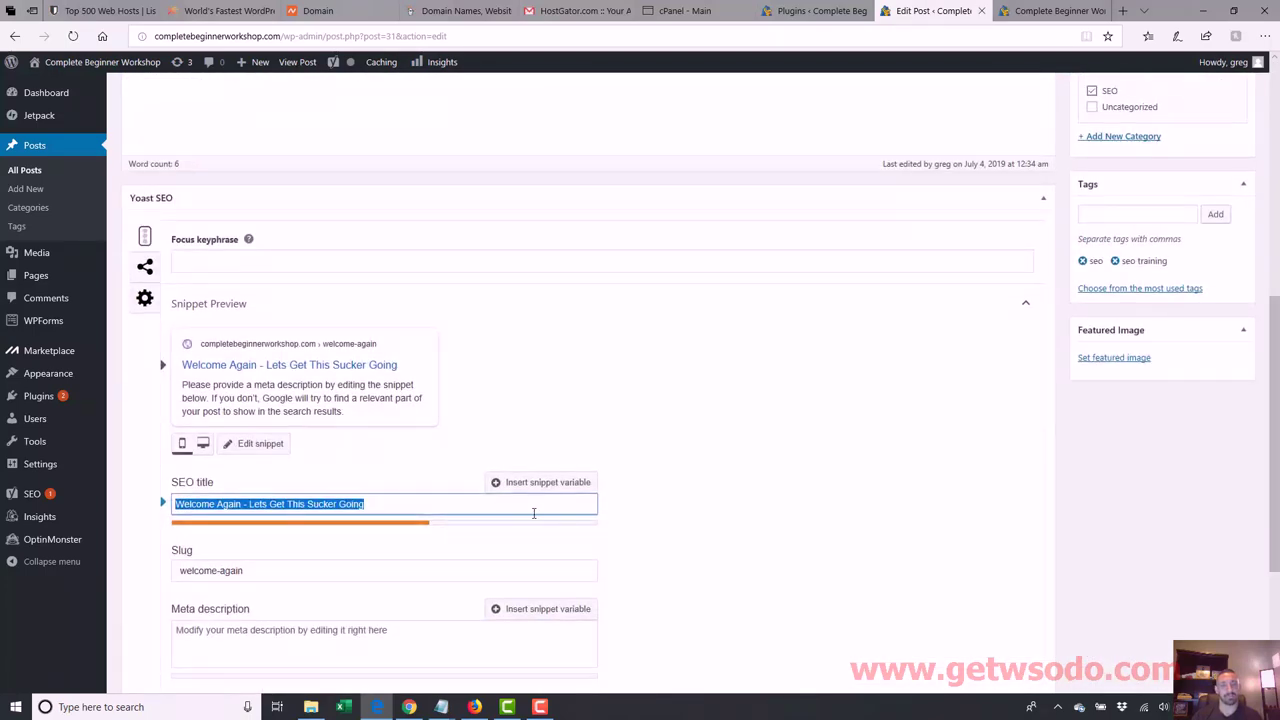
pyautogui.scroll(5, 1232, 487)
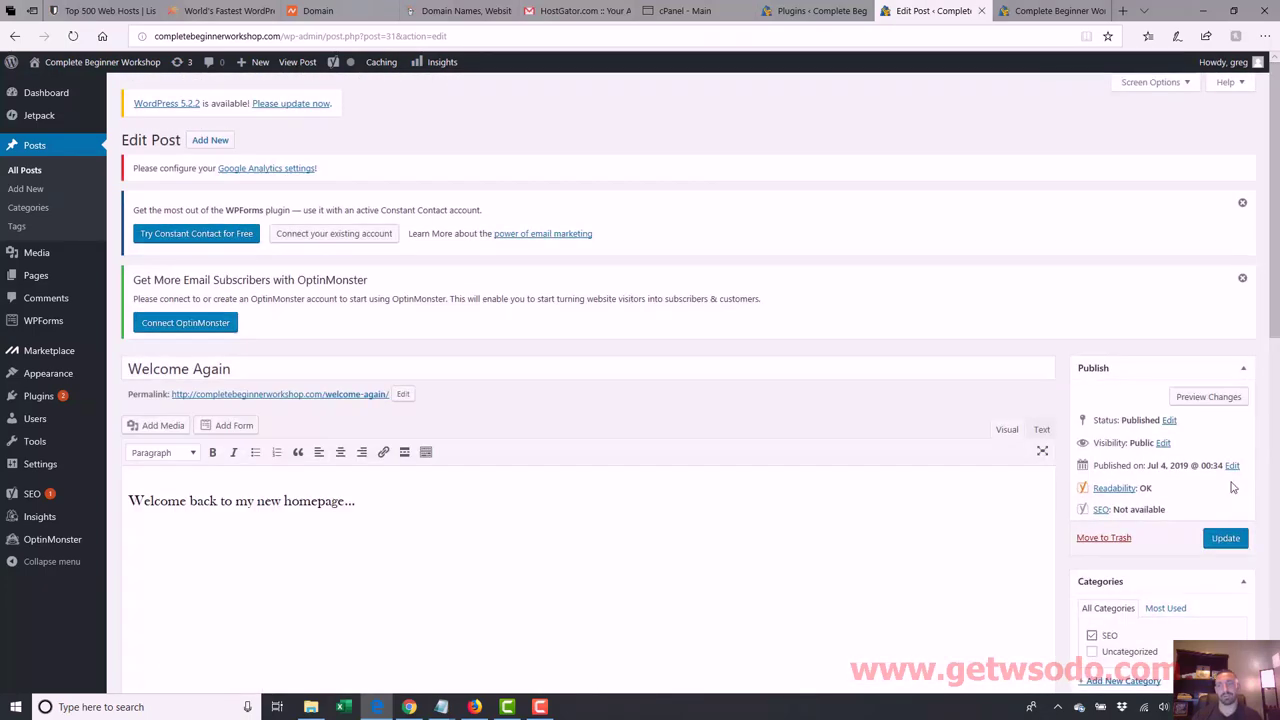
pyautogui.click(1225, 540)
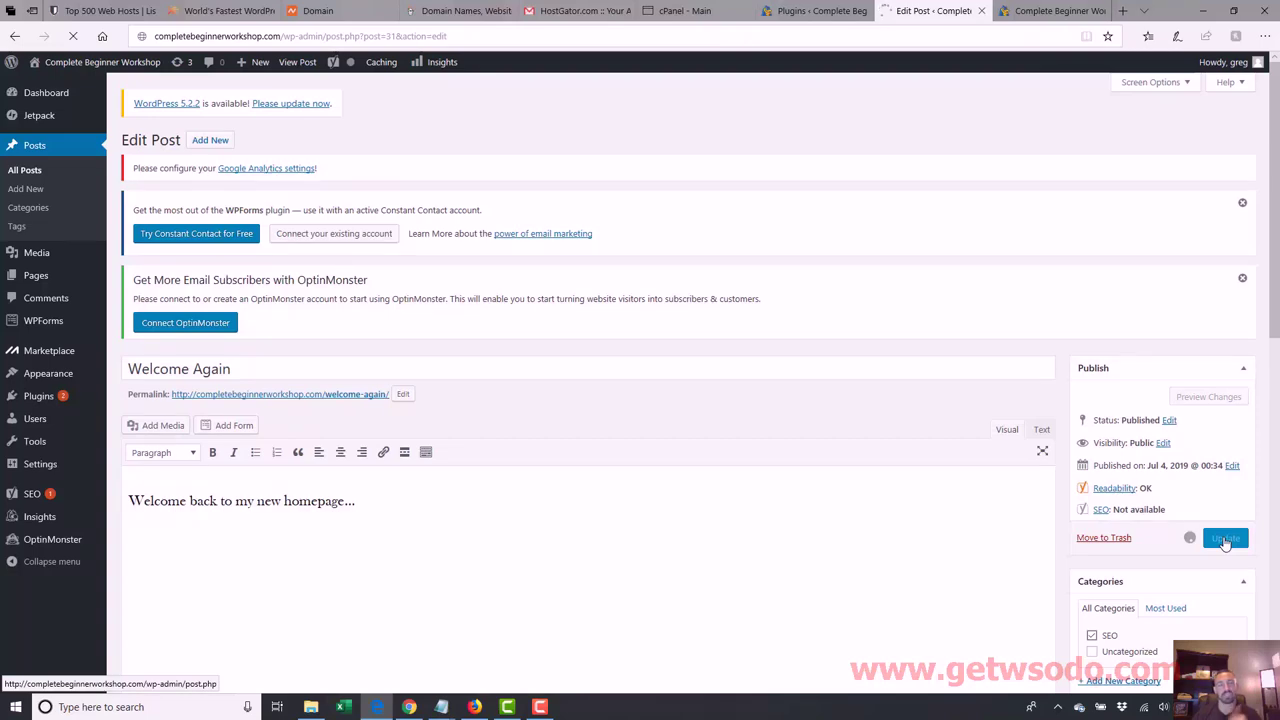
pyautogui.scroll(-5, 1276, 490)
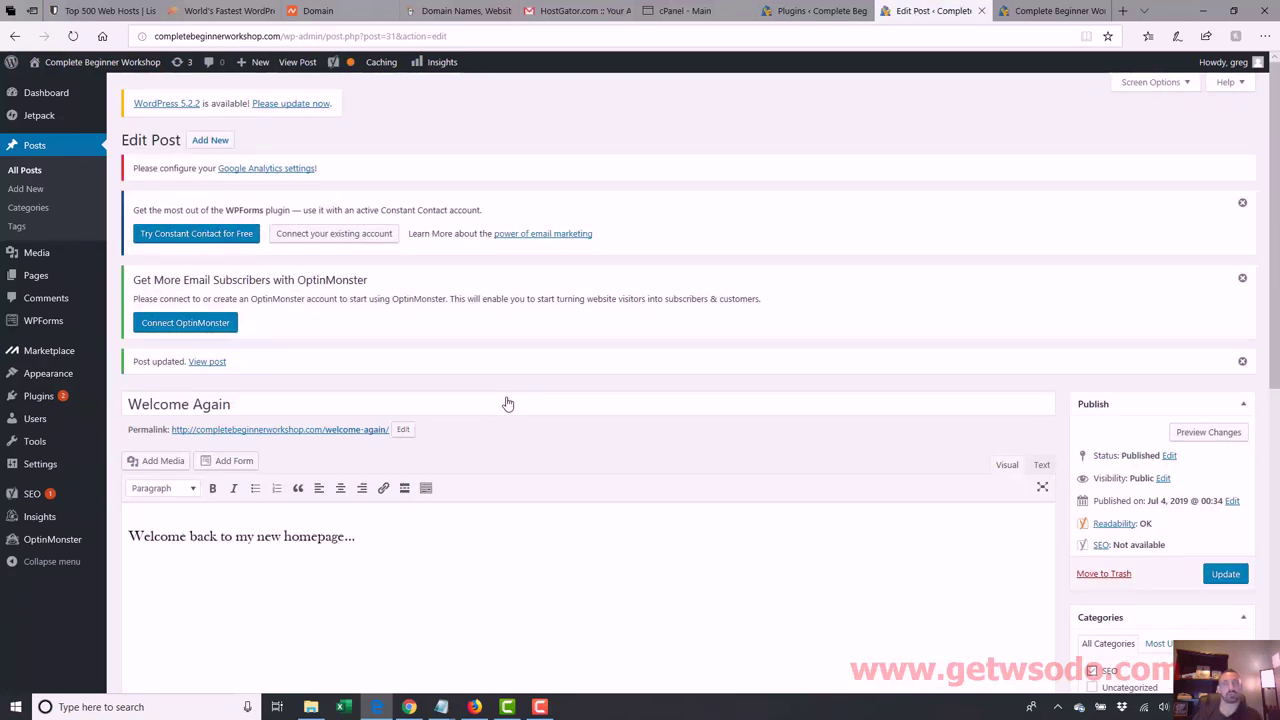
# Step: View the live Welcome Again post from its permalink in a new browser tab, and close that tab and the front page tab
pyautogui.rightClick(357, 432)
pyautogui.click(366, 447)
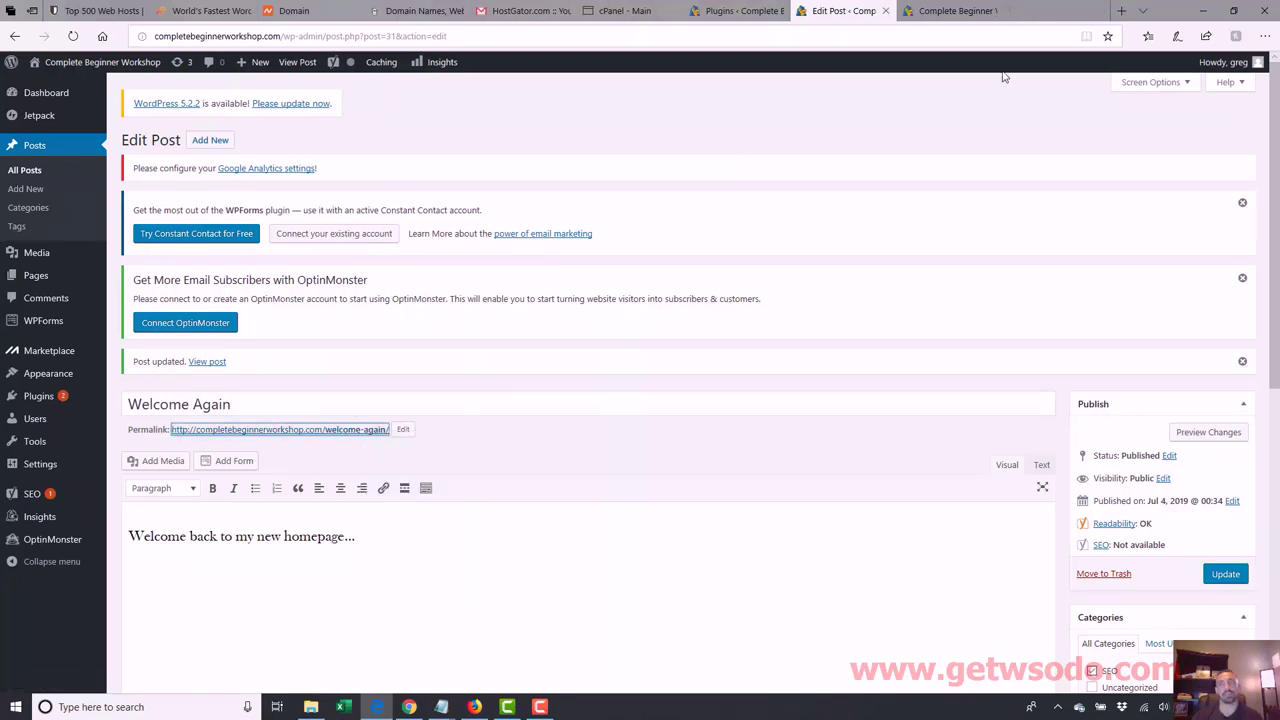
pyautogui.moveTo(1048, 10)
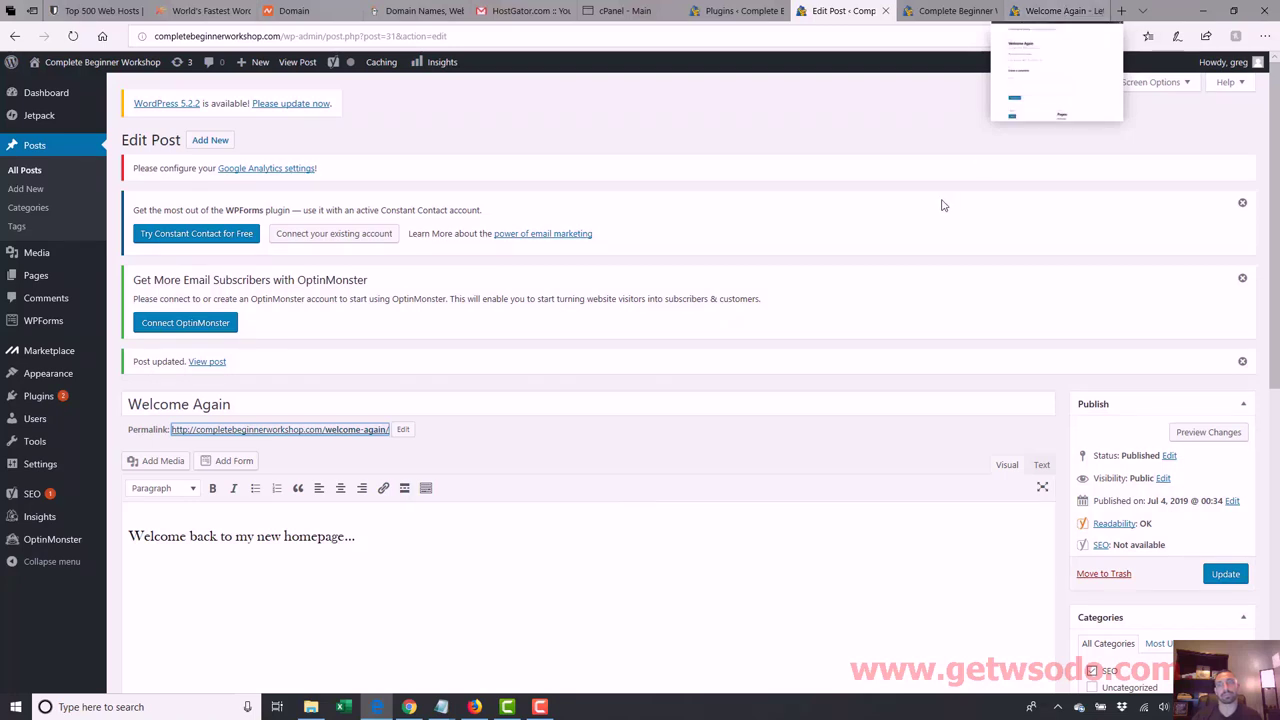
pyautogui.click(1054, 12)
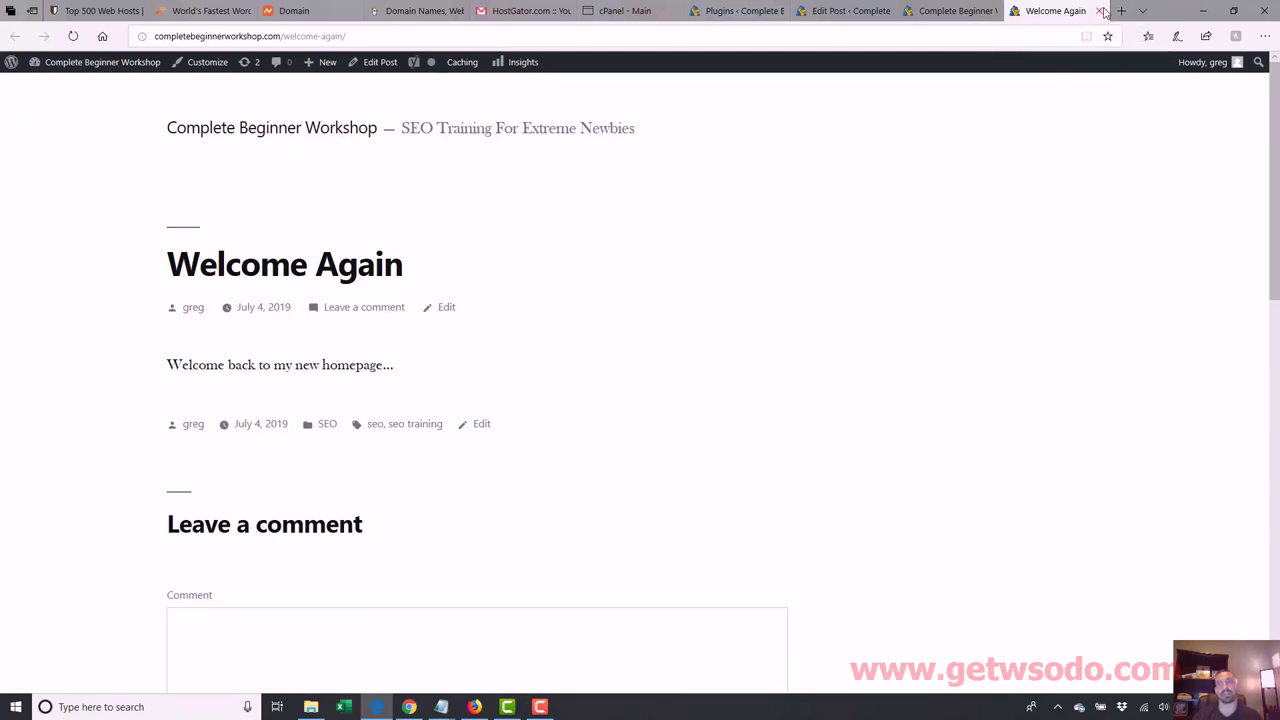
pyautogui.click(1099, 11)
pyautogui.click(1101, 11)
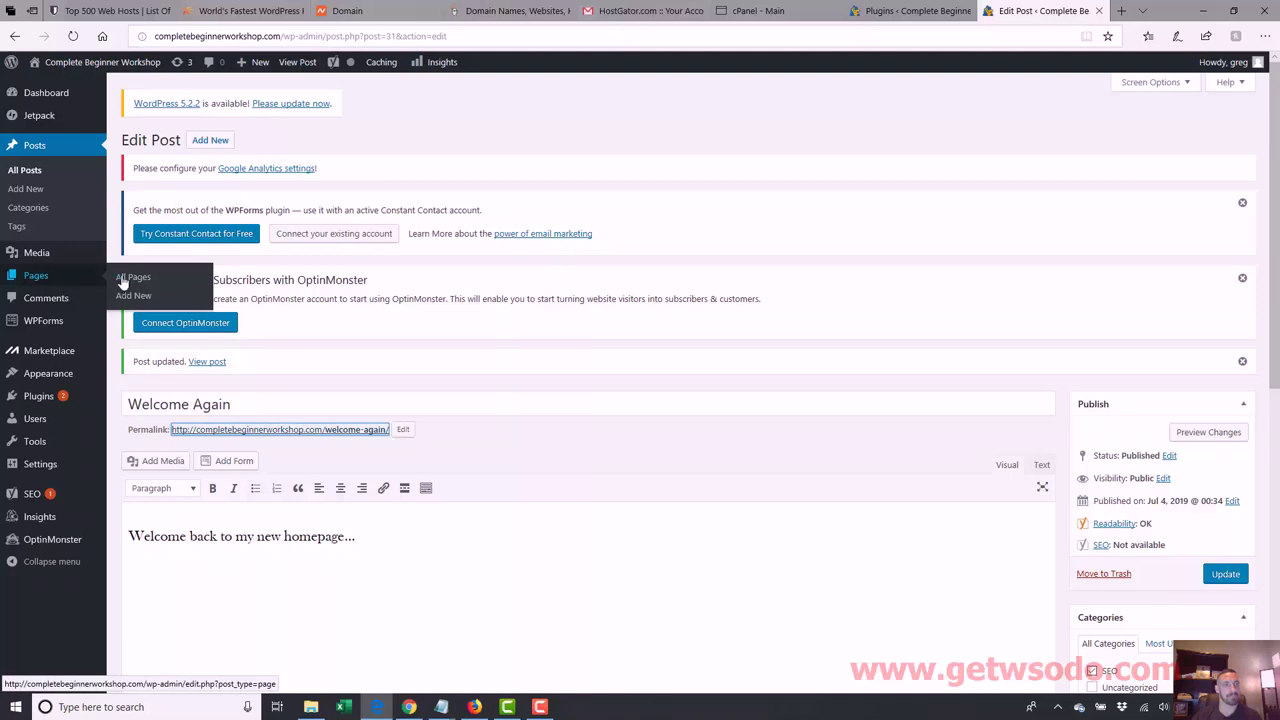
# Step: Open the EHarmony page for editing, and view its live version from the permalink in a new browser tab
pyautogui.click(123, 280)
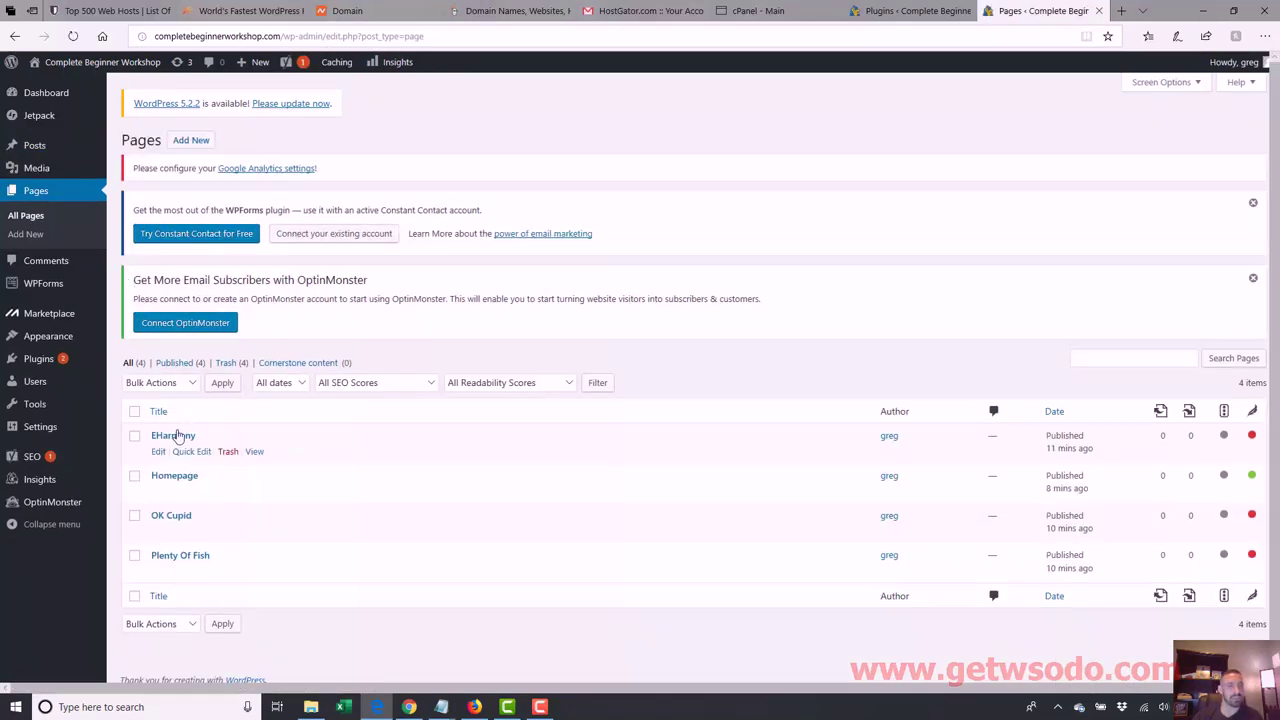
pyautogui.click(175, 437)
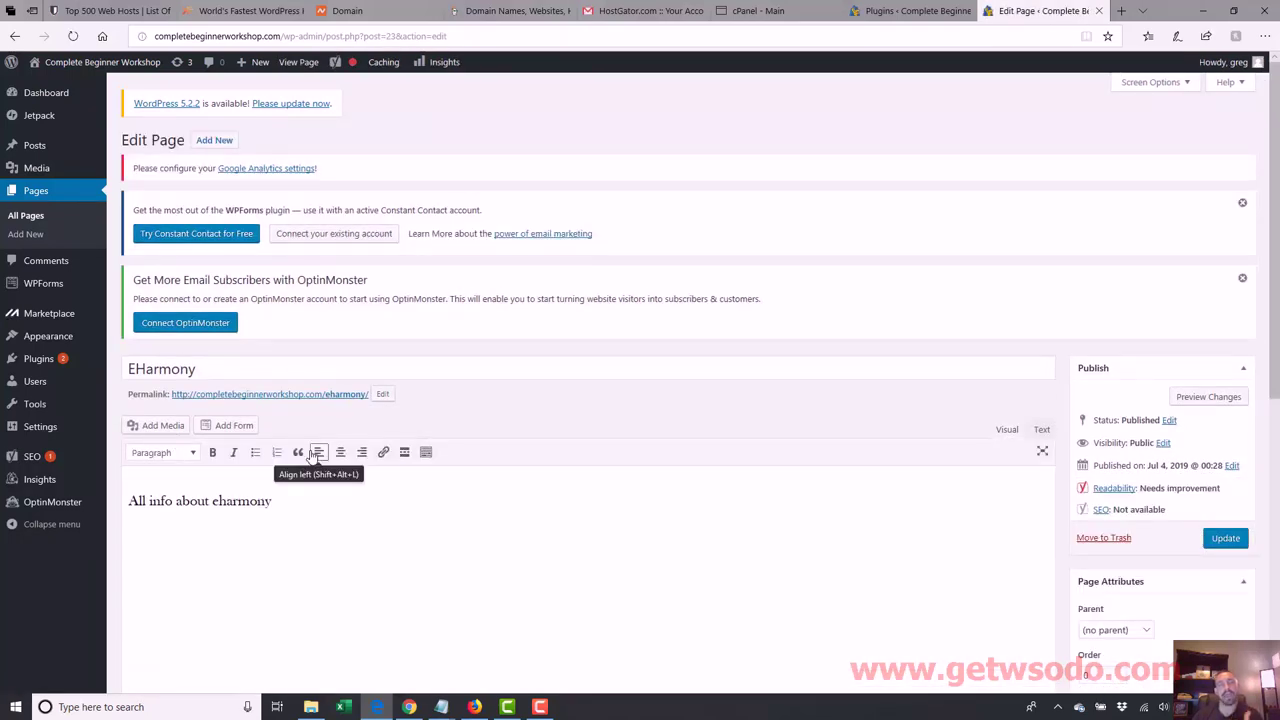
pyautogui.rightClick(297, 393)
pyautogui.click(330, 406)
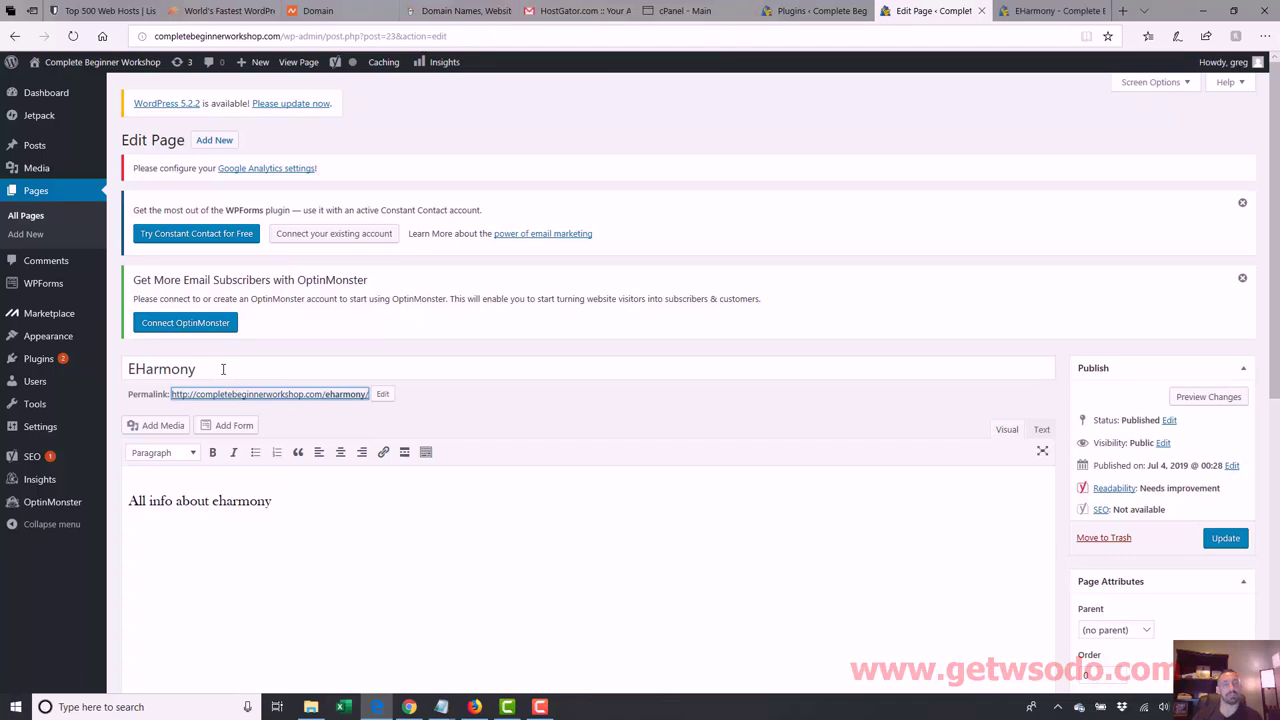
pyautogui.click(1068, 13)
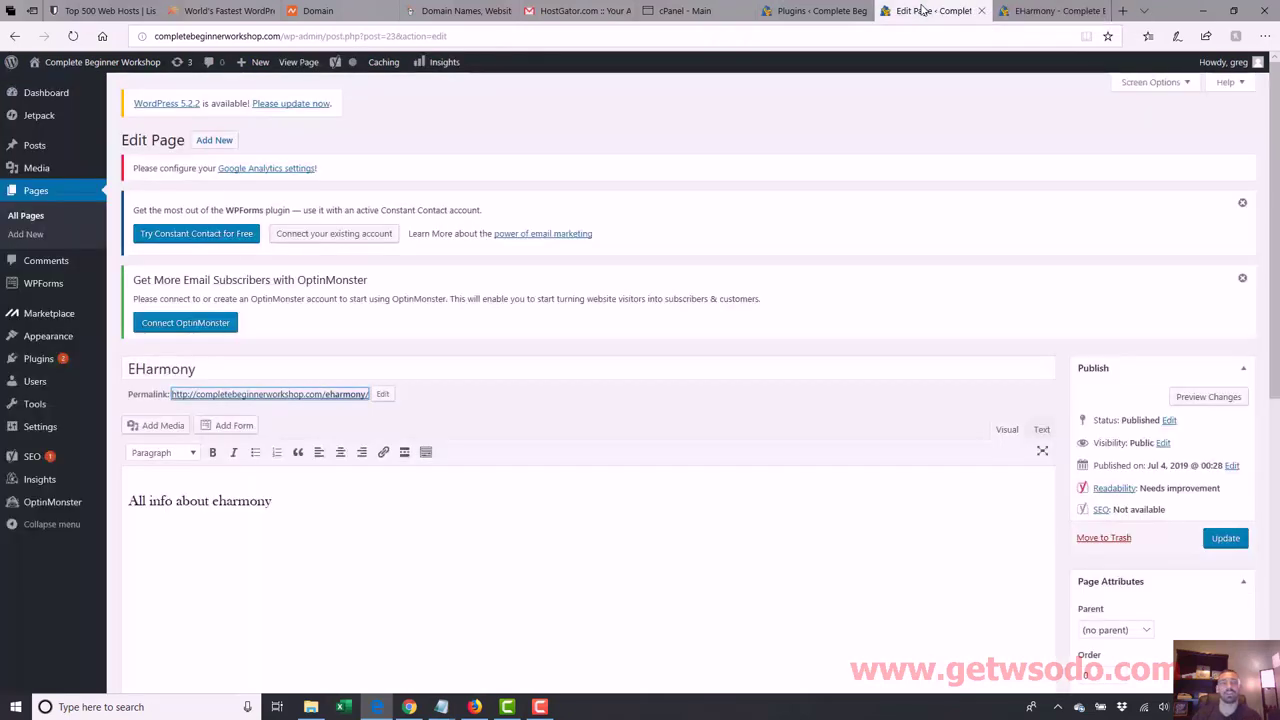
pyautogui.click(930, 11)
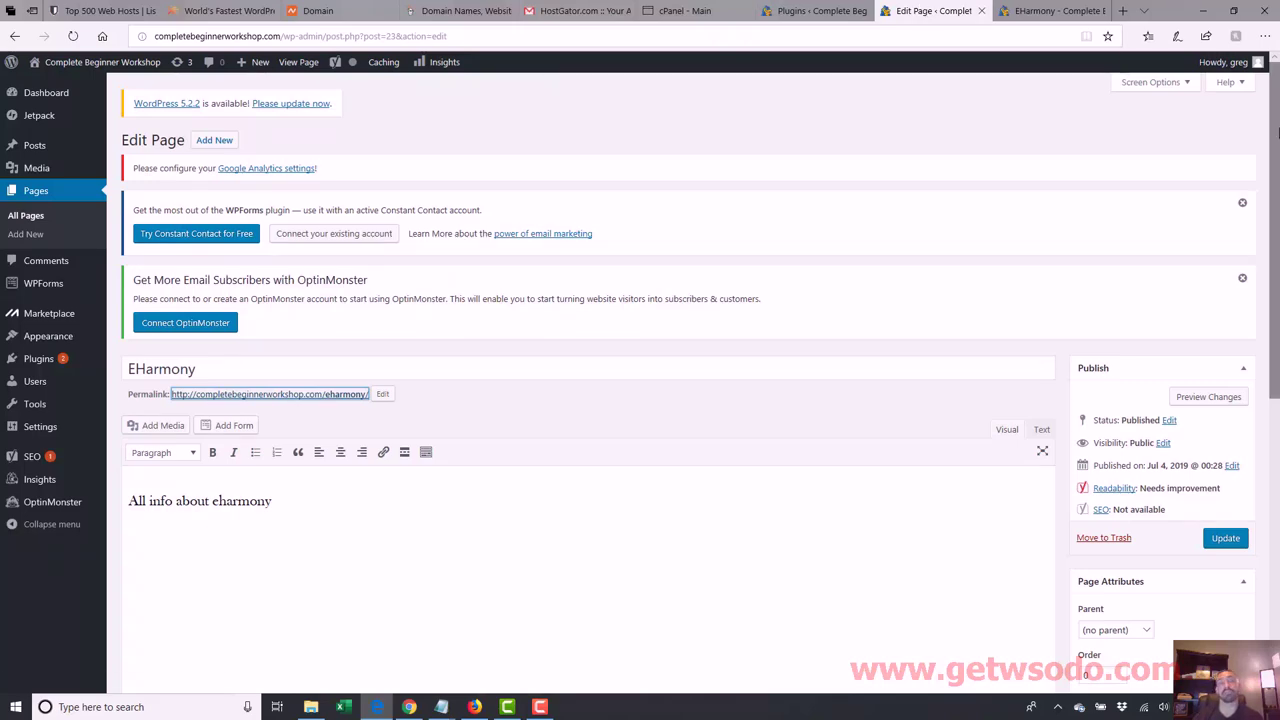
# Step: Open the EHarmony page's Yoast snippet for editing and clear all snippet variables from its SEO title
pyautogui.scroll(-3, 1277, 367)
pyautogui.scroll(-1, 1277, 367)
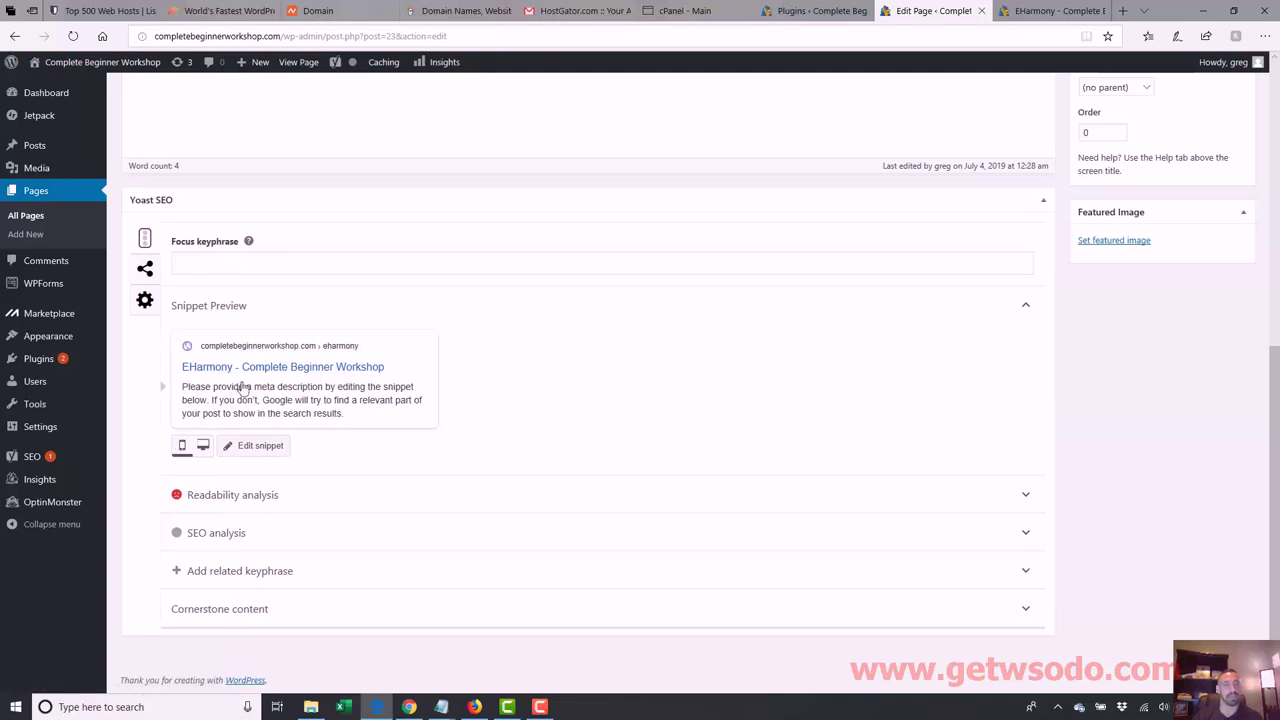
pyautogui.click(300, 372)
pyautogui.moveTo(360, 507); pyautogui.dragTo(112, 521)
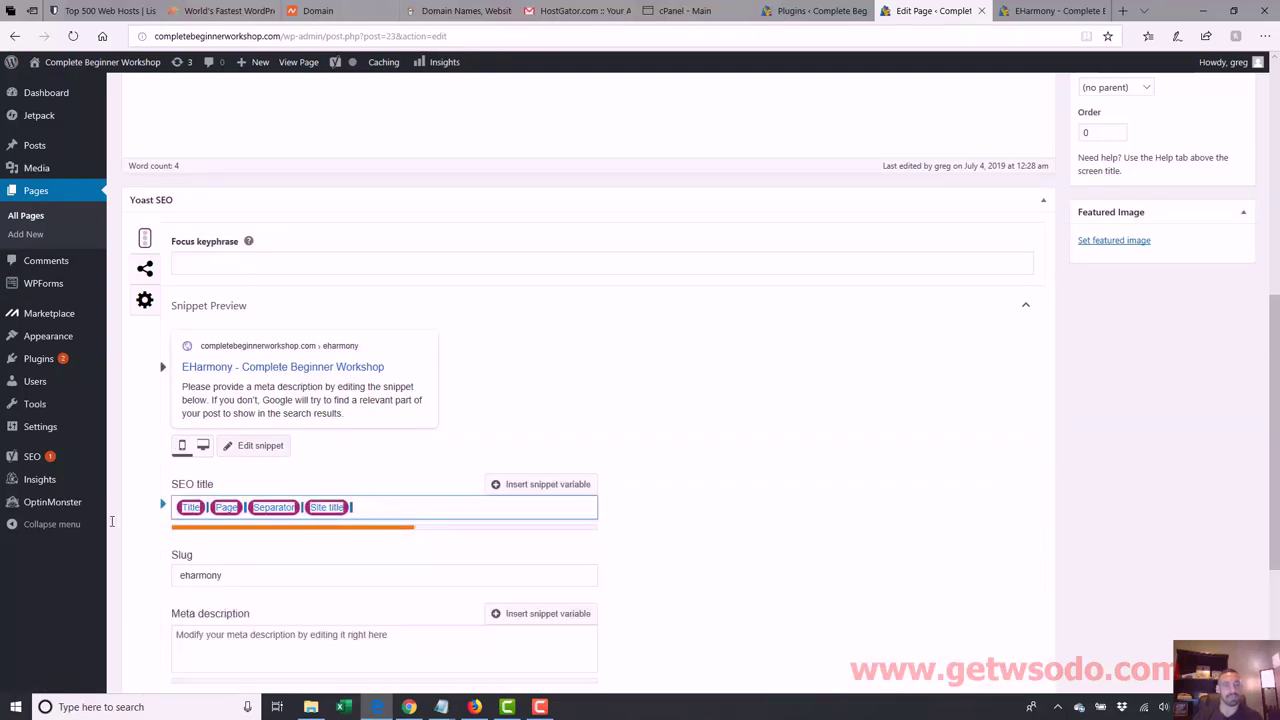
pyautogui.press('BackSpace')
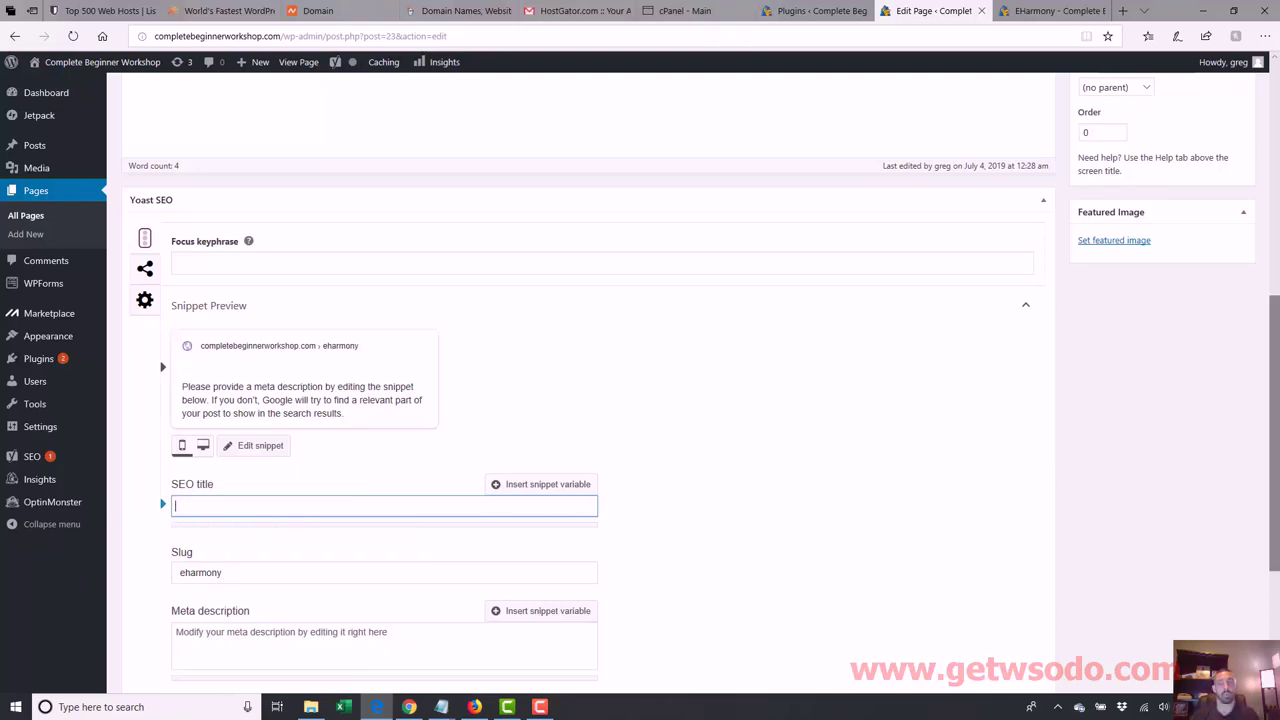
pyautogui.scroll(3, 1273, 508)
pyautogui.scroll(2, 1268, 492)
pyautogui.scroll(-4, 1268, 492)
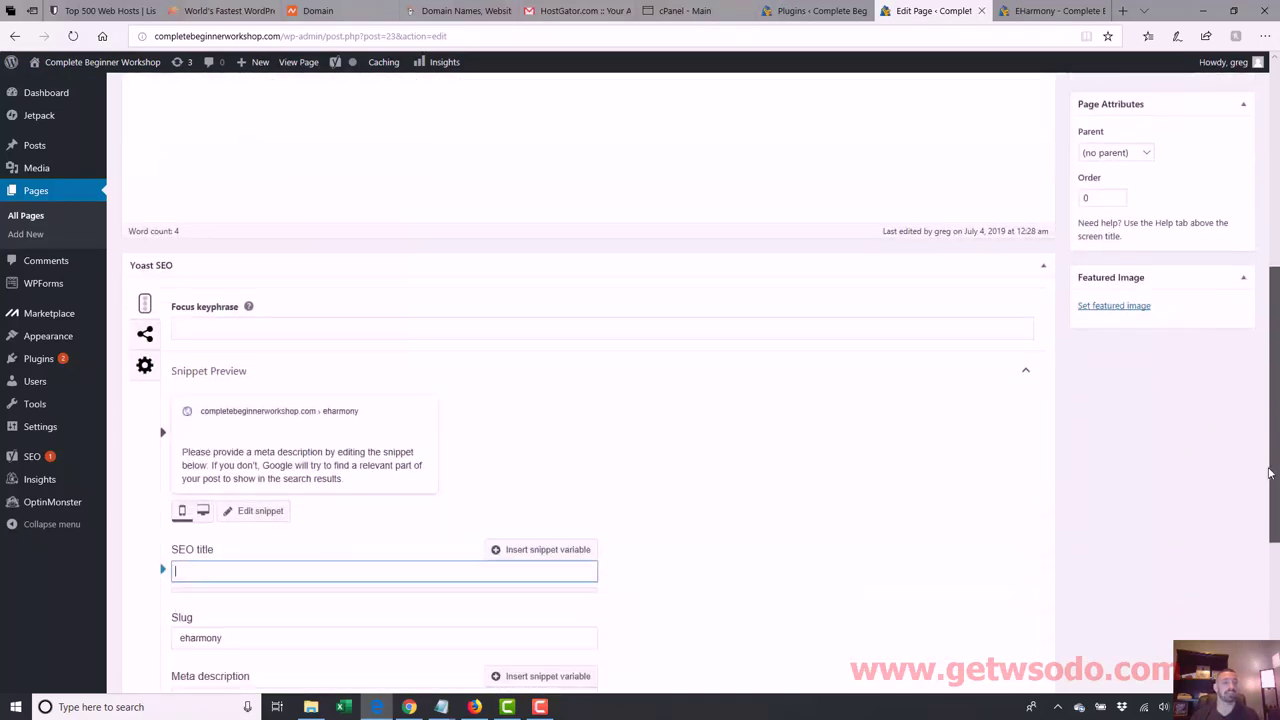
# Step: Enter "Eharmony Review For 2019 | Find Out if EHarmony Is A Scam" as the page's SEO title
pyautogui.write('Eharmon')
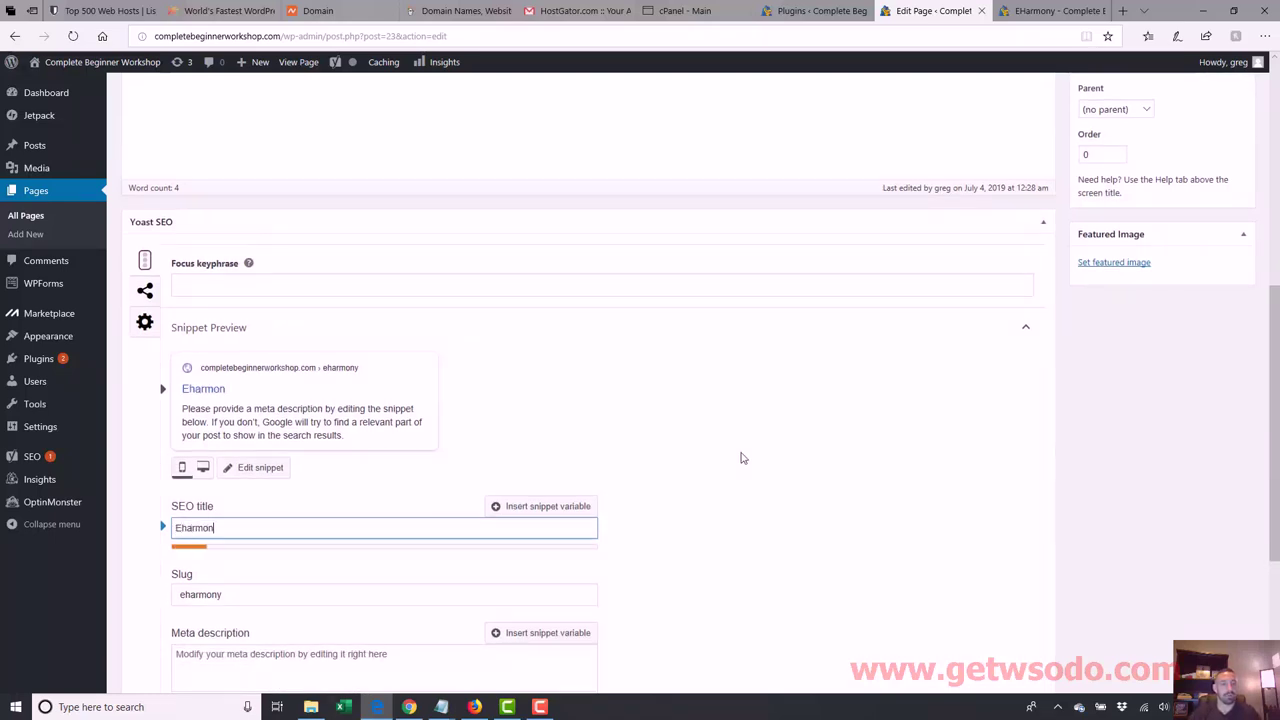
pyautogui.write('y Review For ')
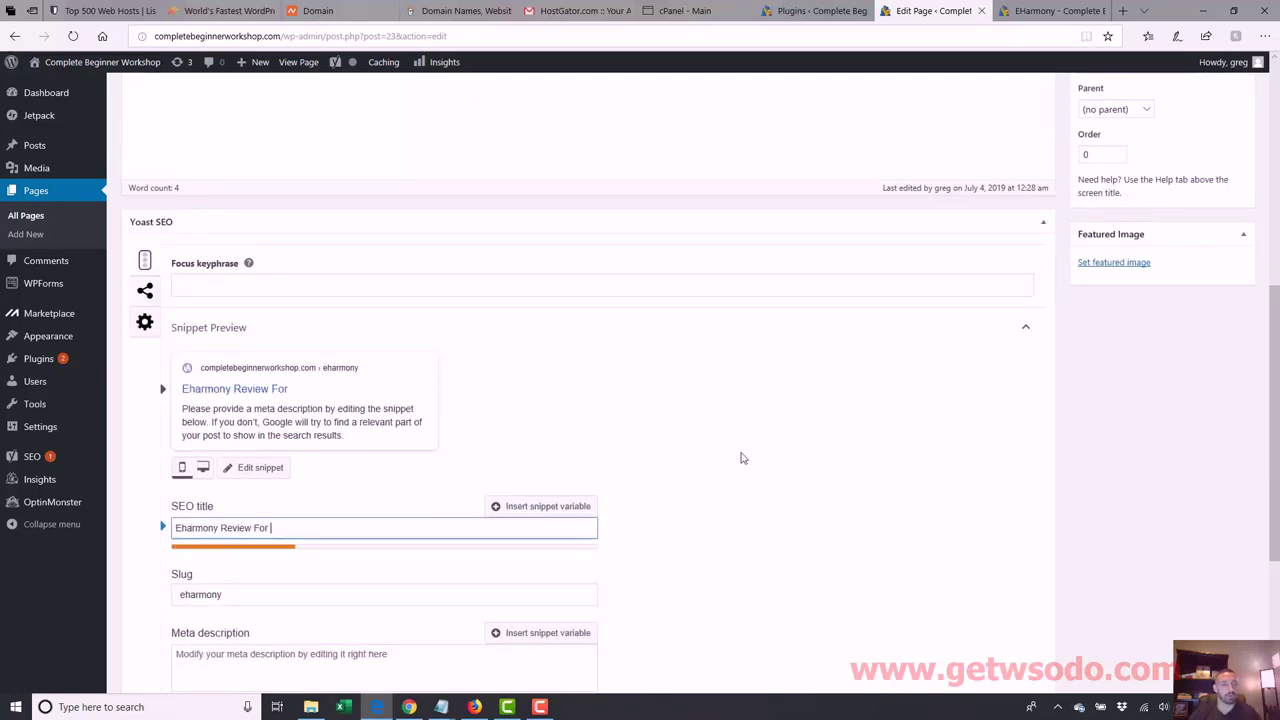
pyautogui.write('2019 | Find Out If')
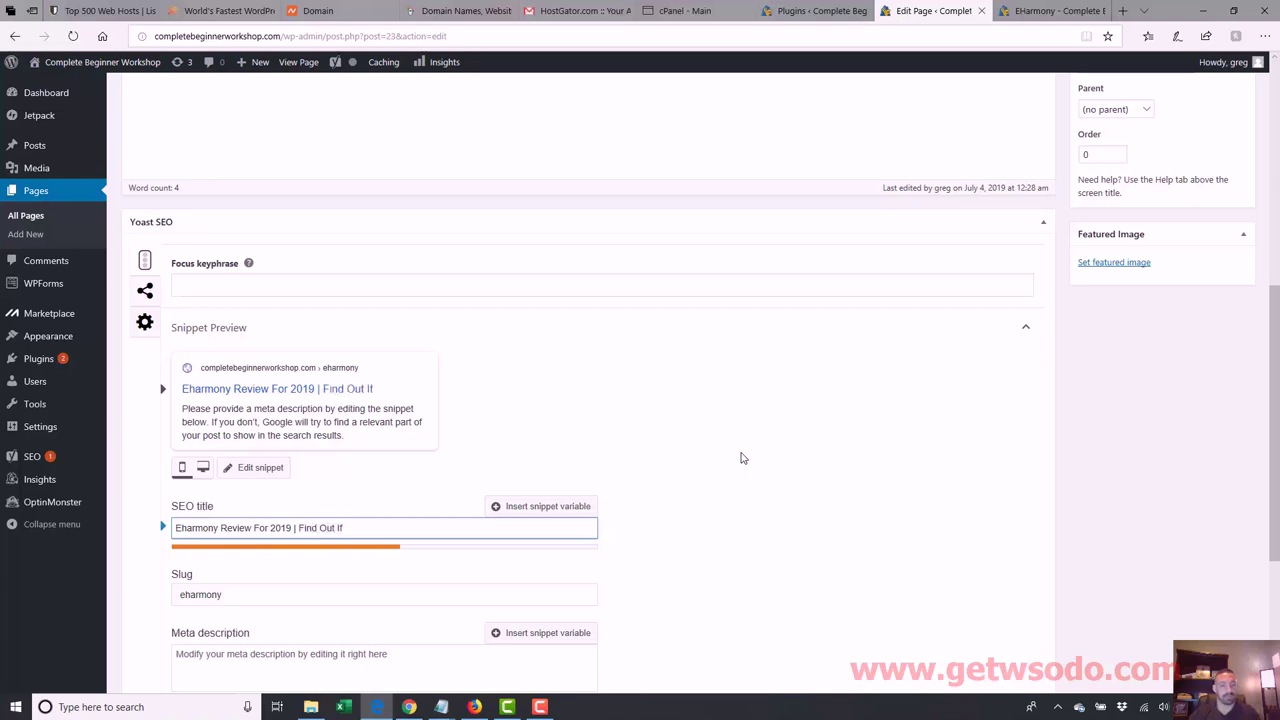
pyautogui.press('BackSpace')
pyautogui.press('BackSpace')
pyautogui.press('BackSpace')
pyautogui.press('BackSpace')
pyautogui.press('BackSpace')
pyautogui.press('BackSpace')
pyautogui.press('BackSpace')
pyautogui.press('BackSpace')
pyautogui.write('Find Out if')
pyautogui.press('BackSpace')
pyautogui.press('BackSpace')
pyautogui.press('BackSpace')
pyautogui.write('if EHarmony I')
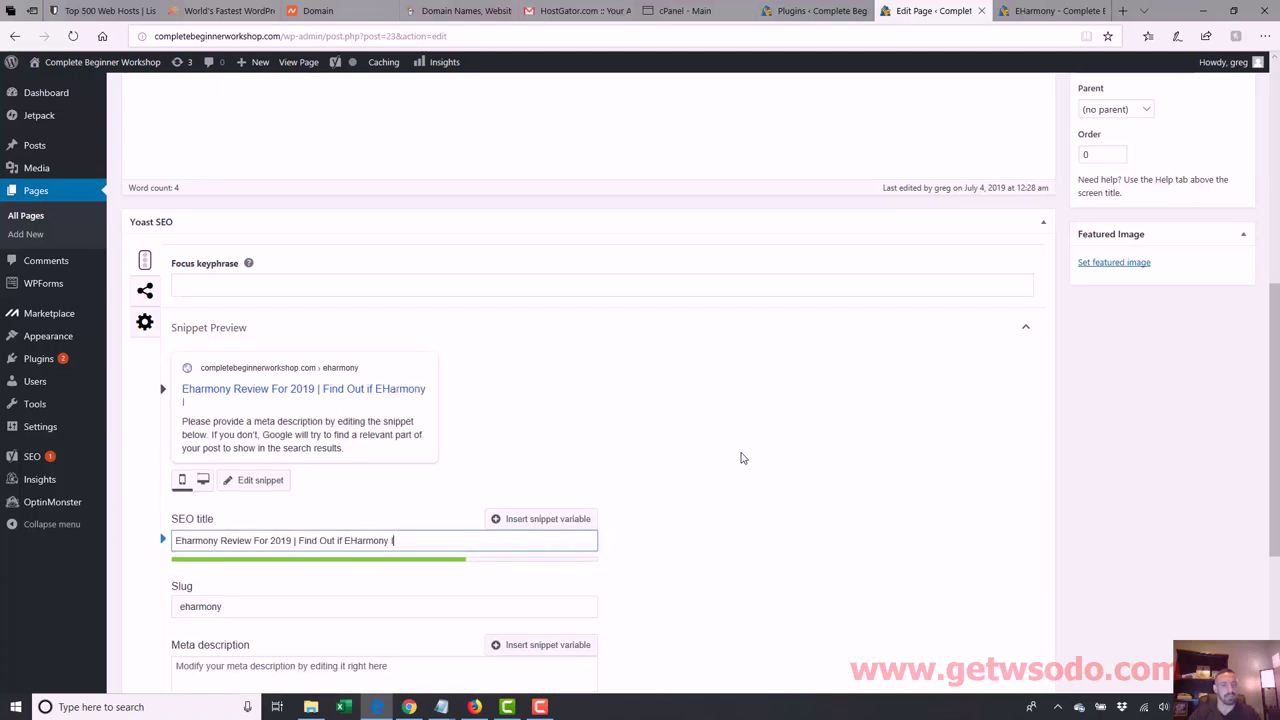
pyautogui.write('s A Scam')
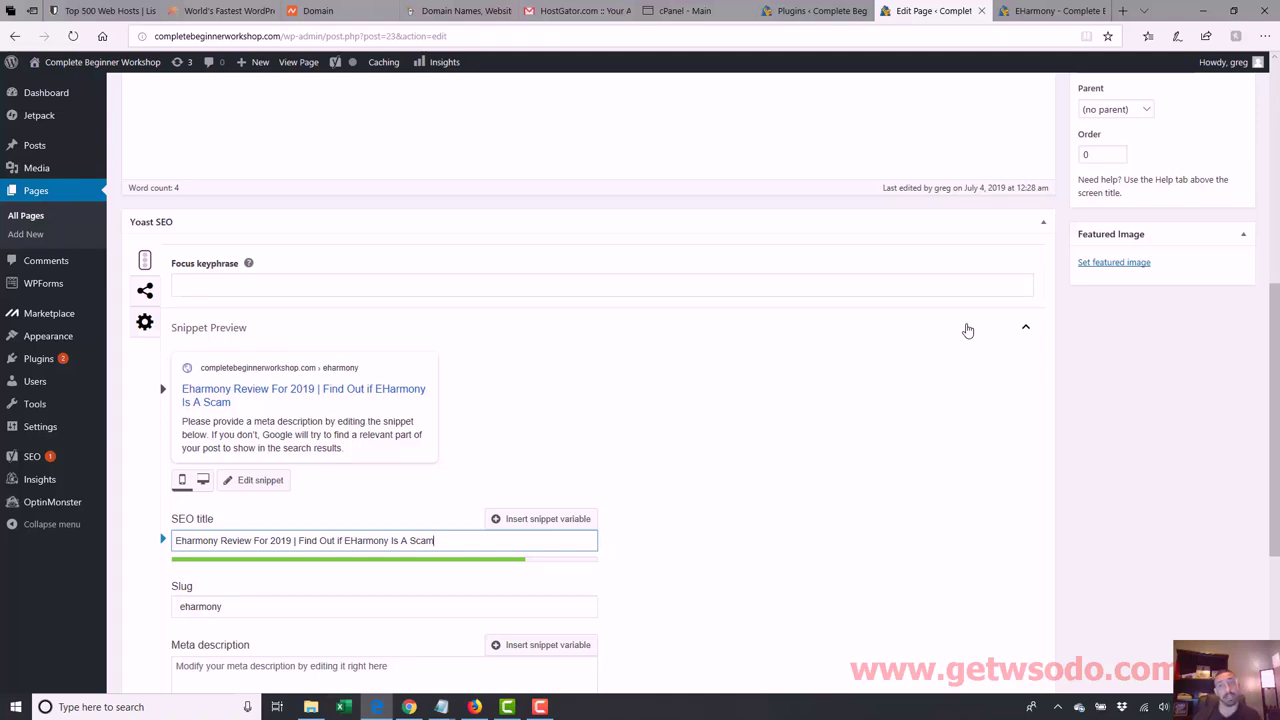
# Step: Compare the live EHarmony page and its browser title with the new SEO title in the page editor
pyautogui.click(1050, 14)
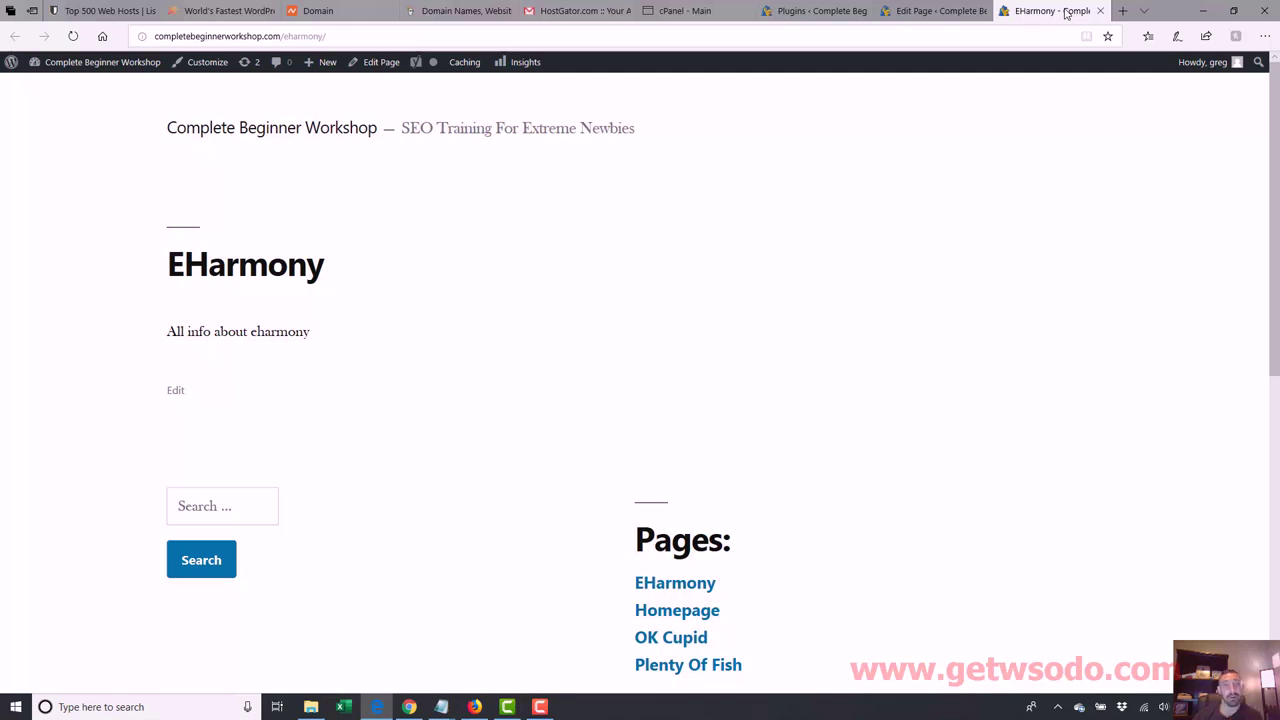
pyautogui.click(932, 11)
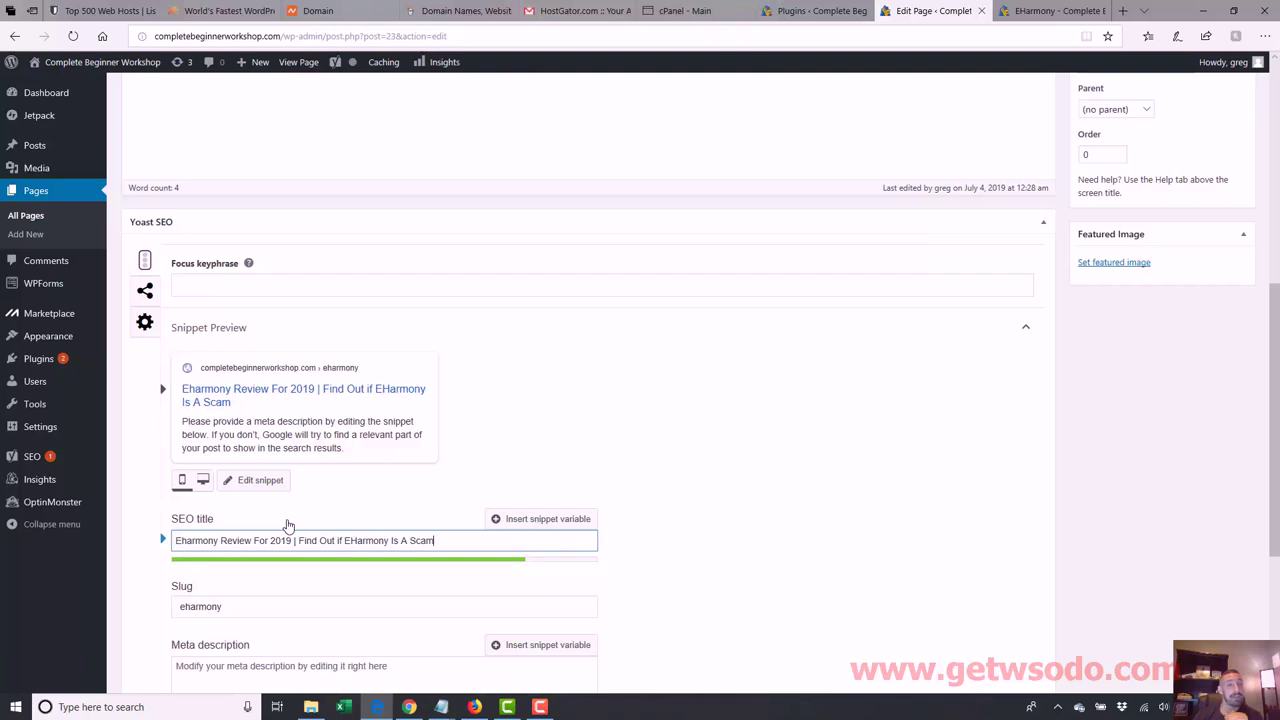
pyautogui.moveTo(180, 542); pyautogui.dragTo(448, 548)
pyautogui.click(222, 541)
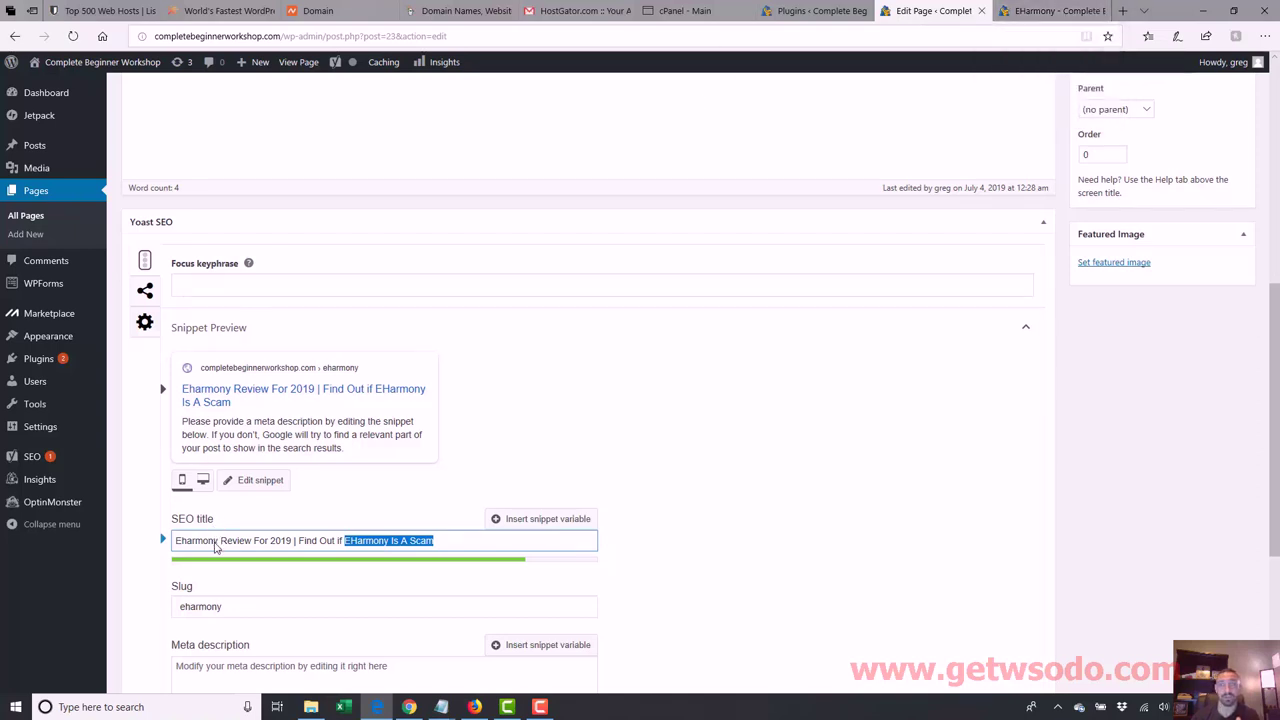
pyautogui.moveTo(1077, 12)
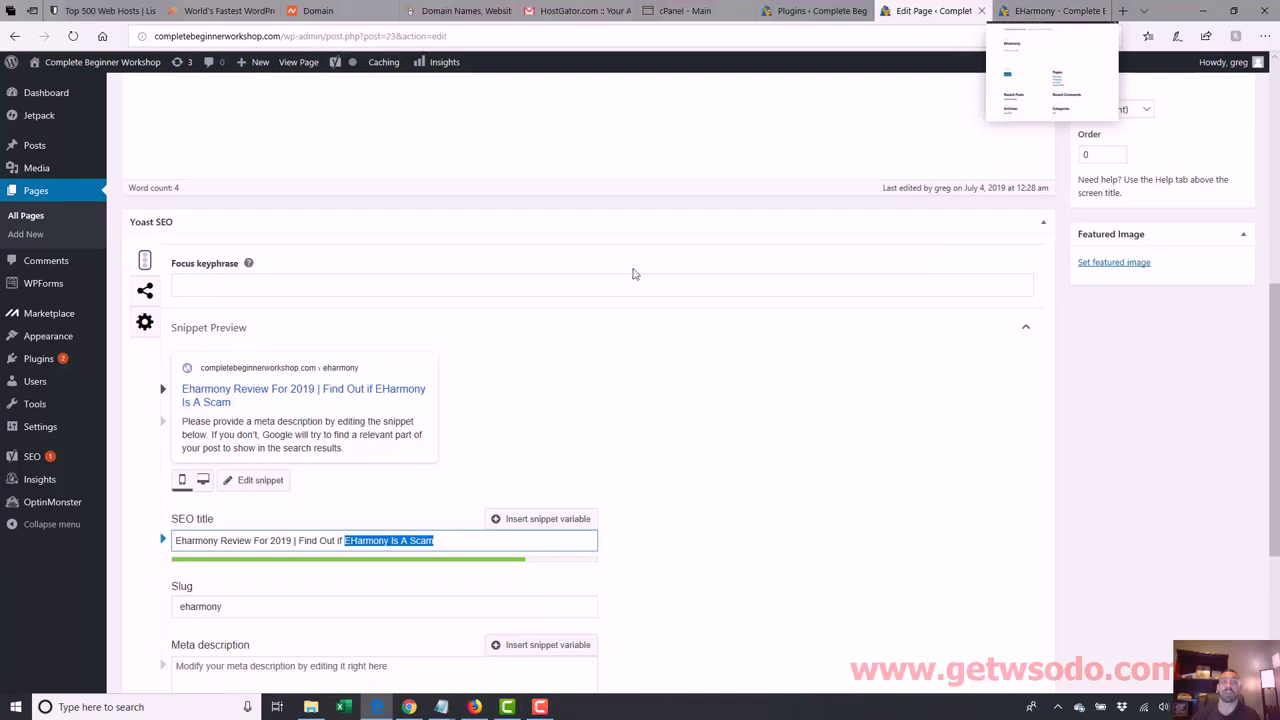
# Step: Examine the two halves of the SEO title, the Eharmony review phrase and the scam phrase, by highlighting each
pyautogui.click(250, 543)
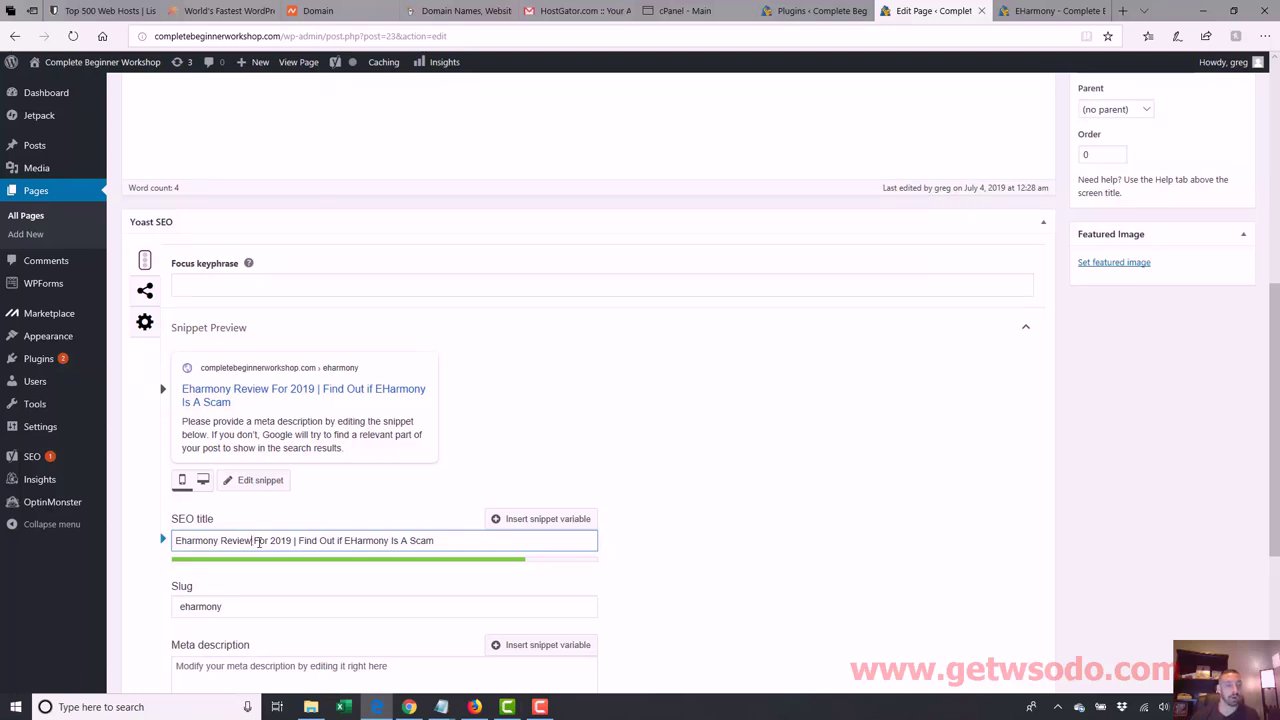
pyautogui.doubleClick(250, 541)
pyautogui.moveTo(250, 541); pyautogui.dragTo(176, 541)
pyautogui.click(224, 562)
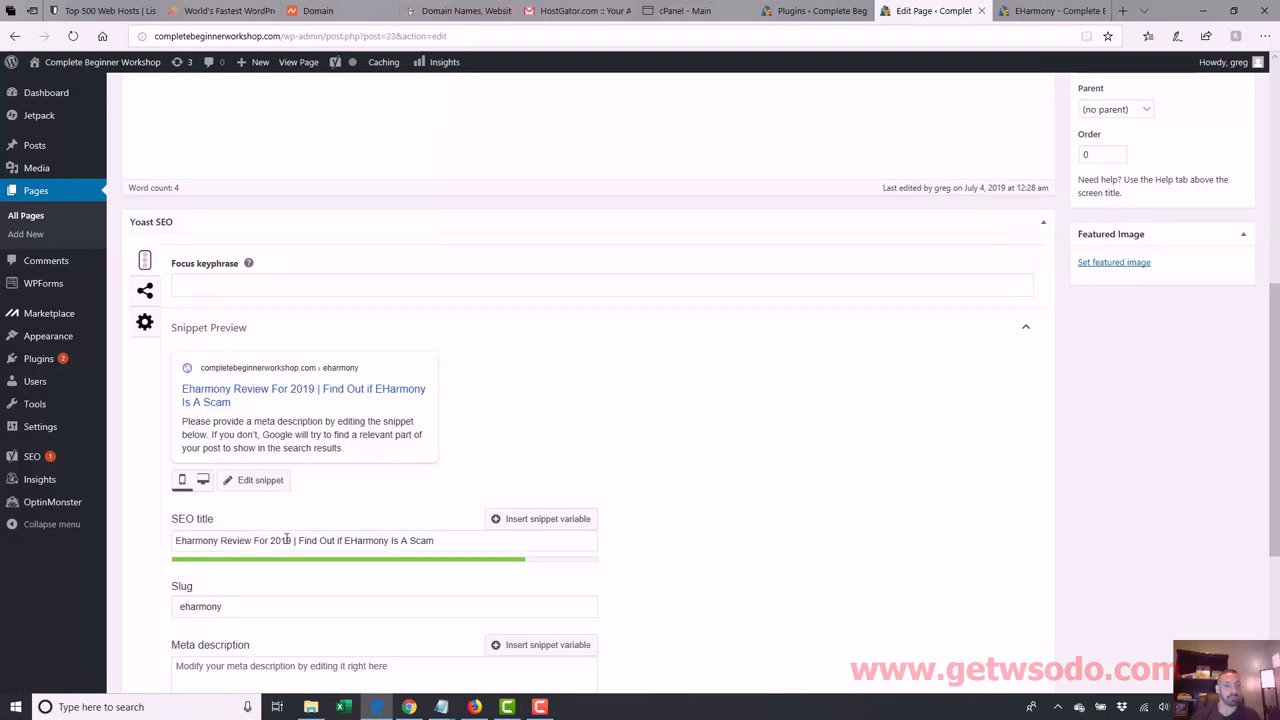
pyautogui.moveTo(287, 540); pyautogui.dragTo(176, 541)
pyautogui.click(336, 541)
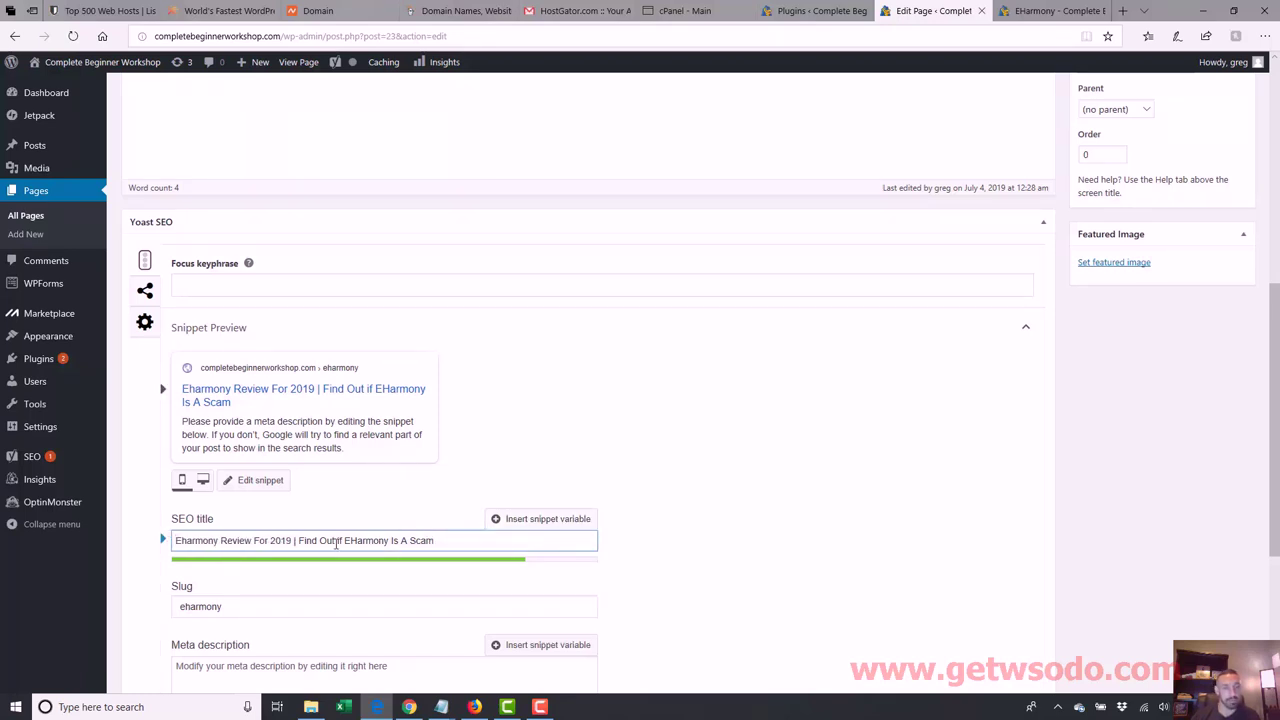
pyautogui.moveTo(336, 541); pyautogui.dragTo(486, 540)
pyautogui.click(401, 545)
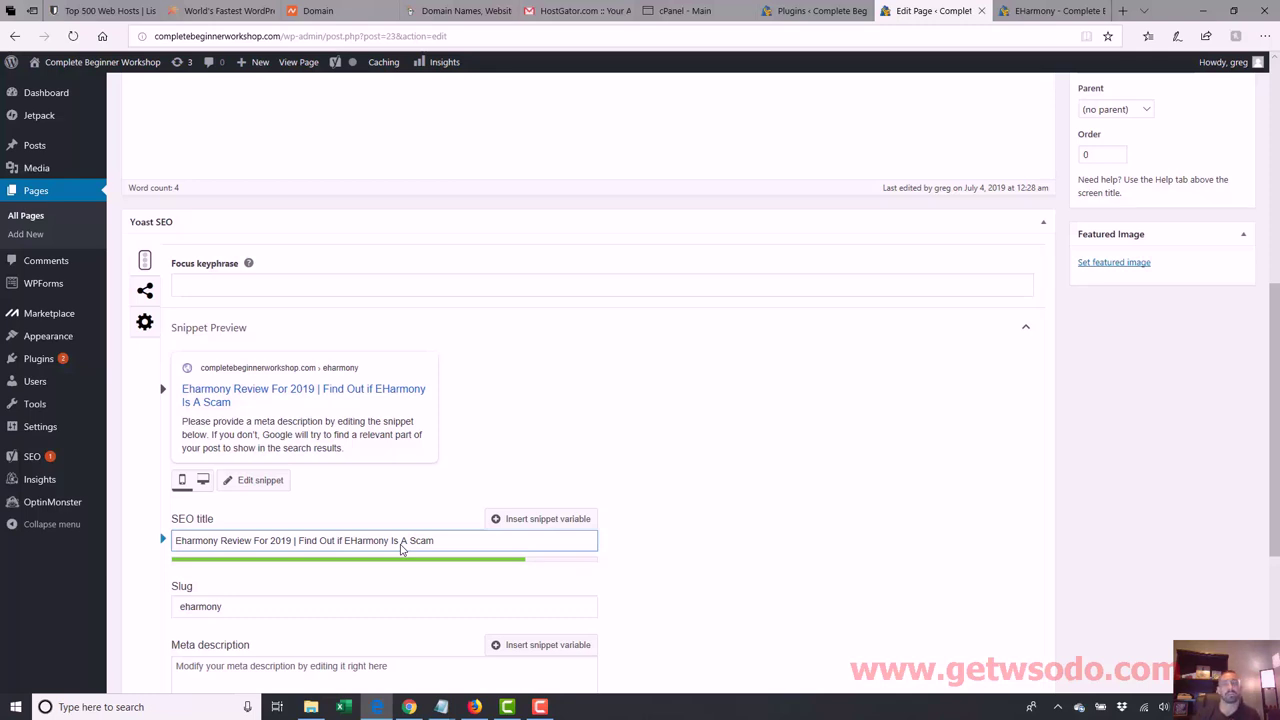
# Step: Check the EHarmony page's heading and content against its snippet preview, and bring up the empty meta description for editing
pyautogui.moveTo(1276, 426); pyautogui.dragTo(1277, 440)
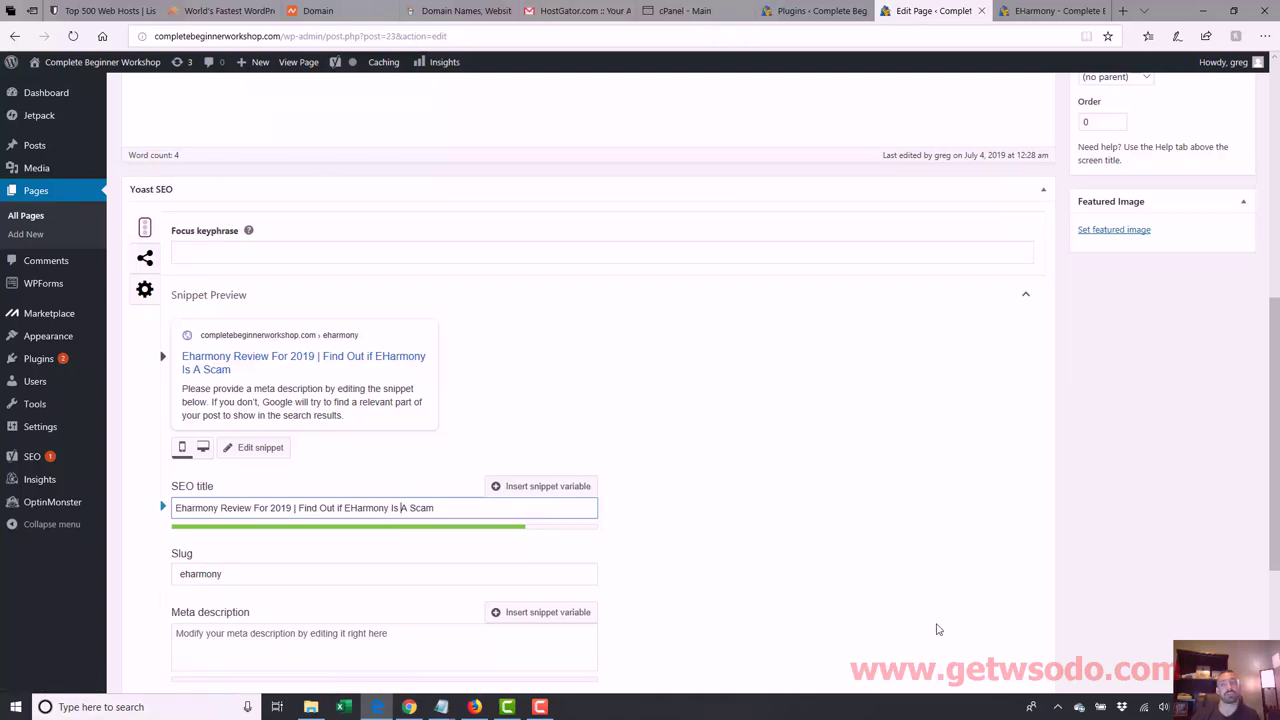
pyautogui.scroll(5, 938, 629)
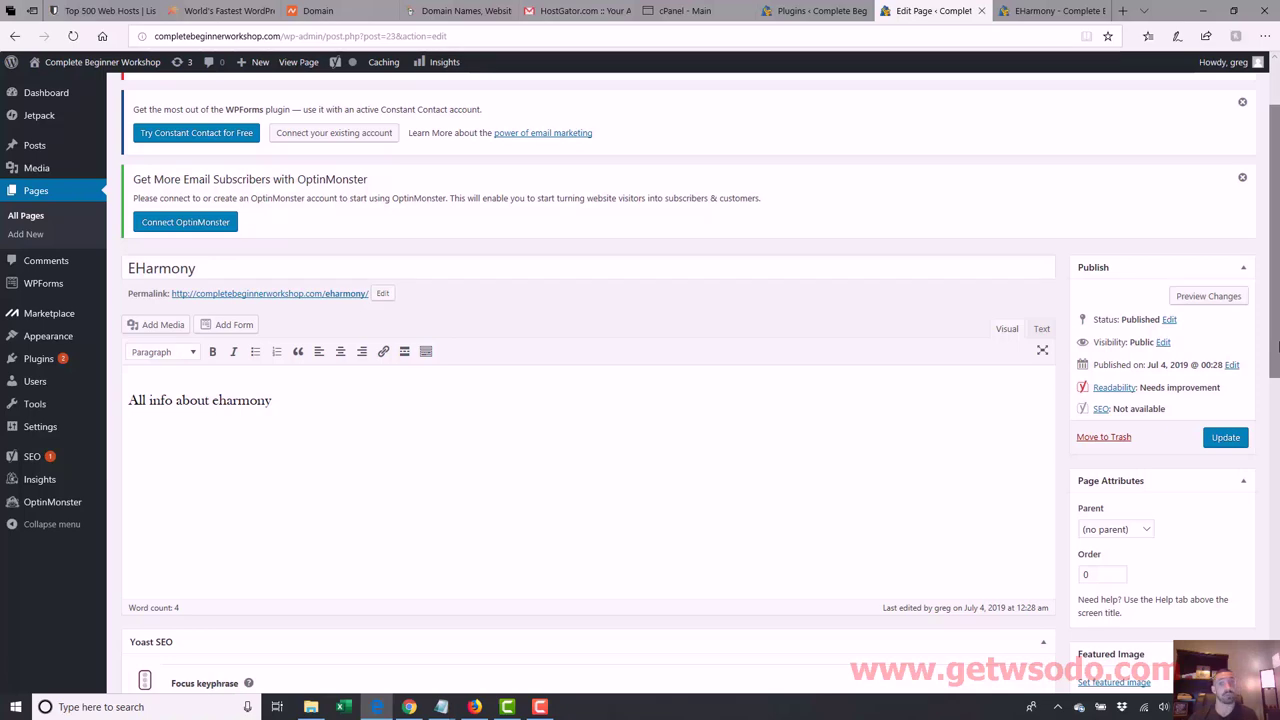
pyautogui.scroll(-5, 1277, 345)
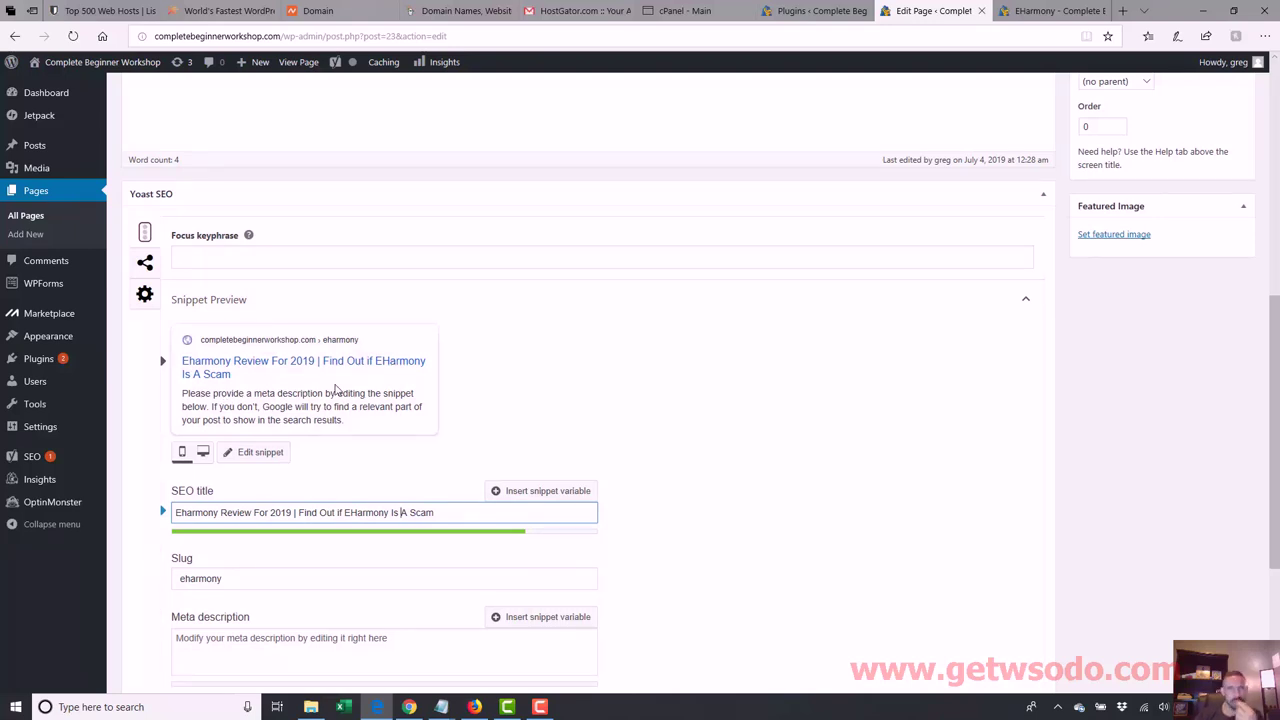
pyautogui.click(252, 454)
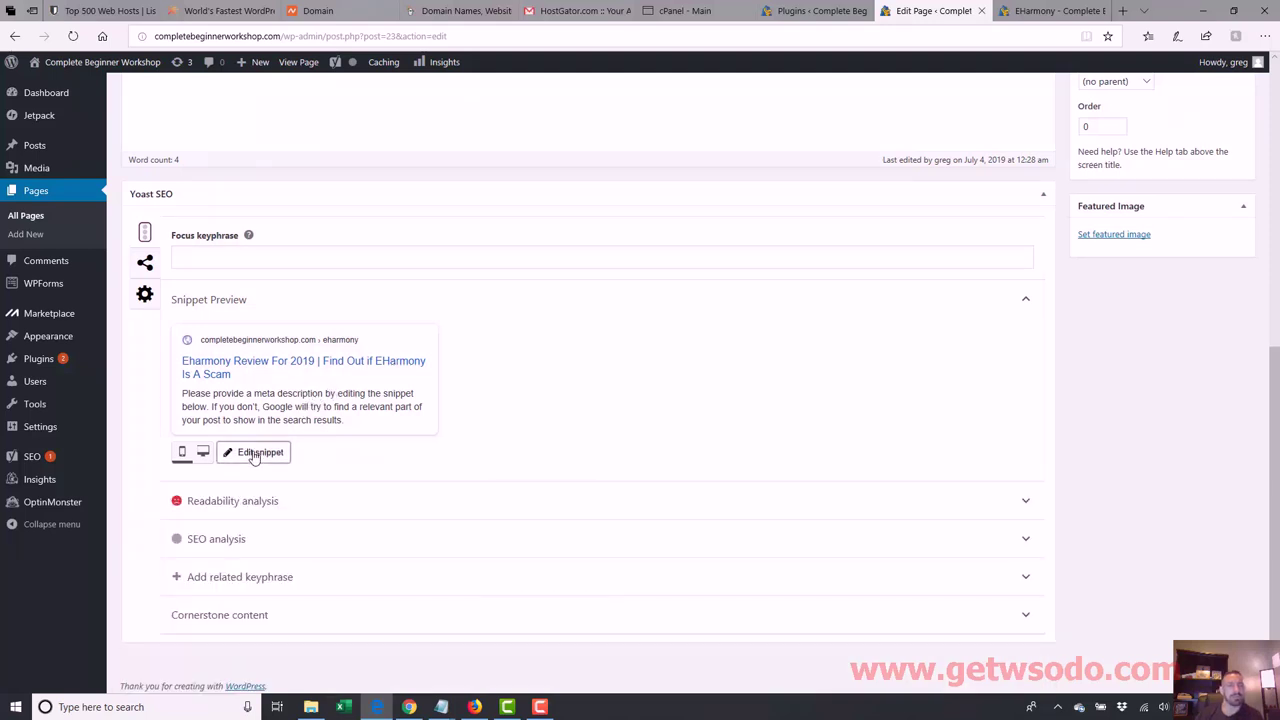
pyautogui.click(258, 452)
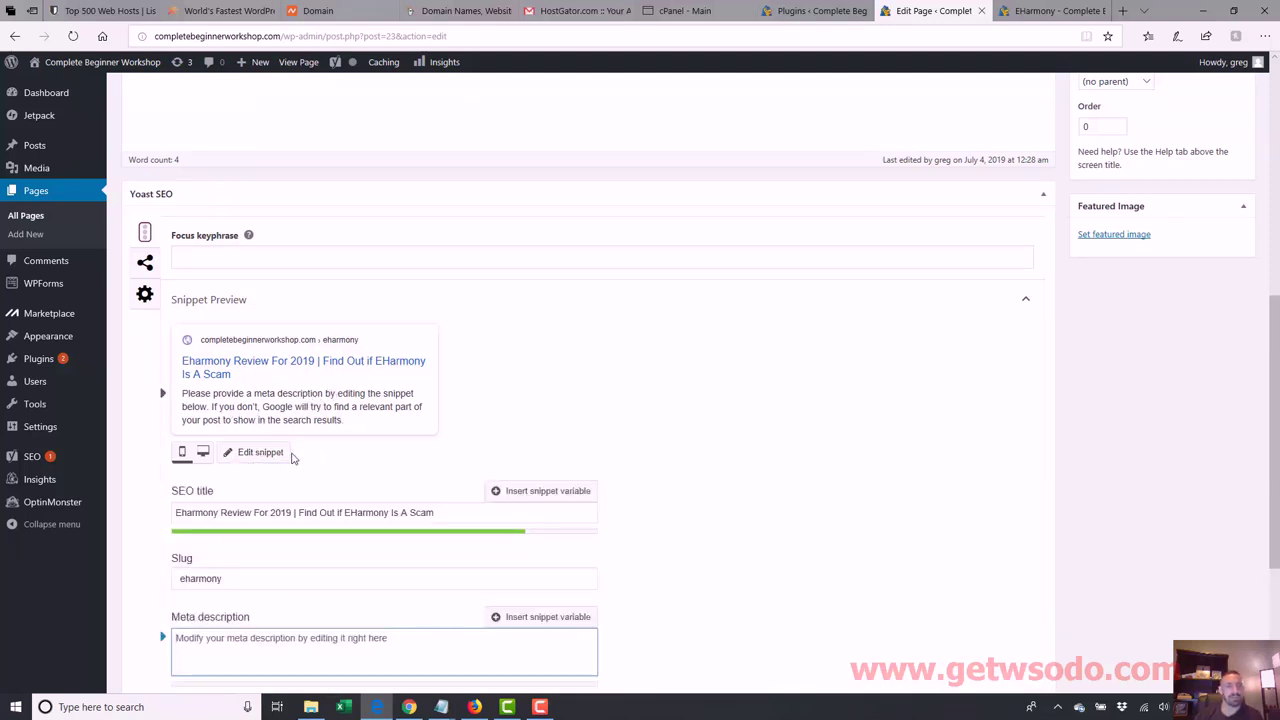
pyautogui.click(268, 637)
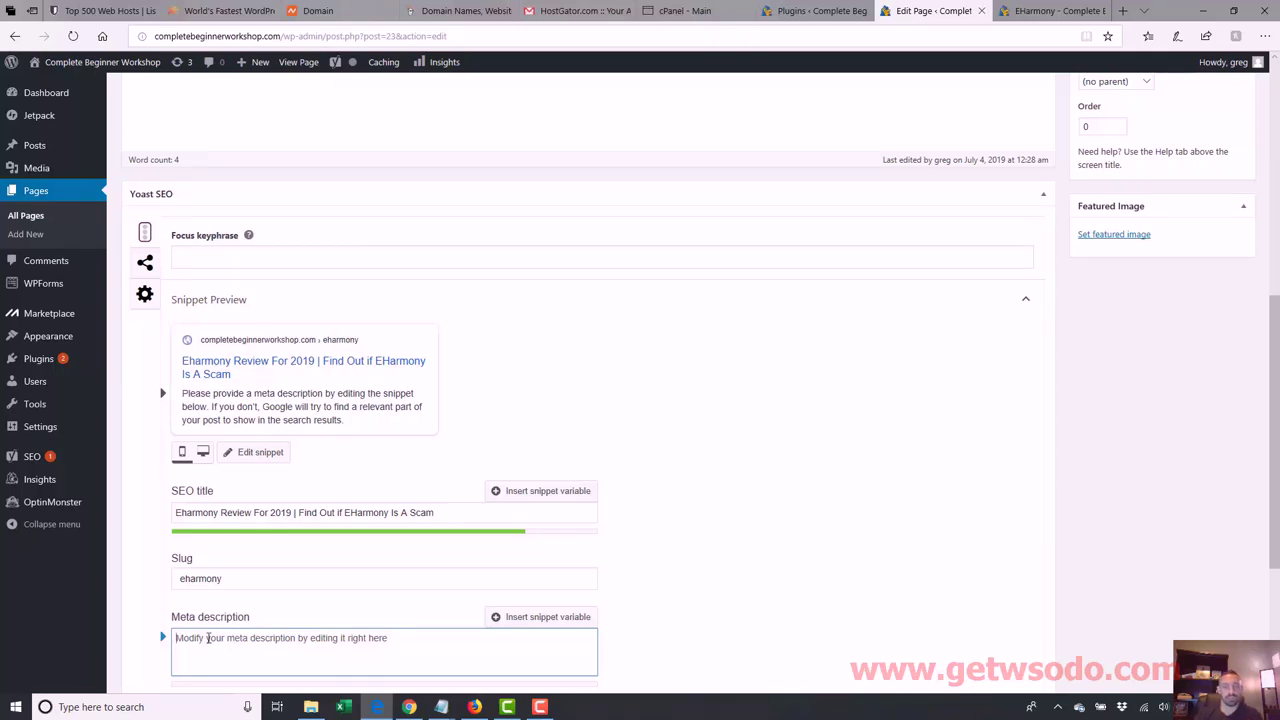
# Step: Switch to the Chrome incognito window and open google.com in a new tab
pyautogui.click(411, 707)
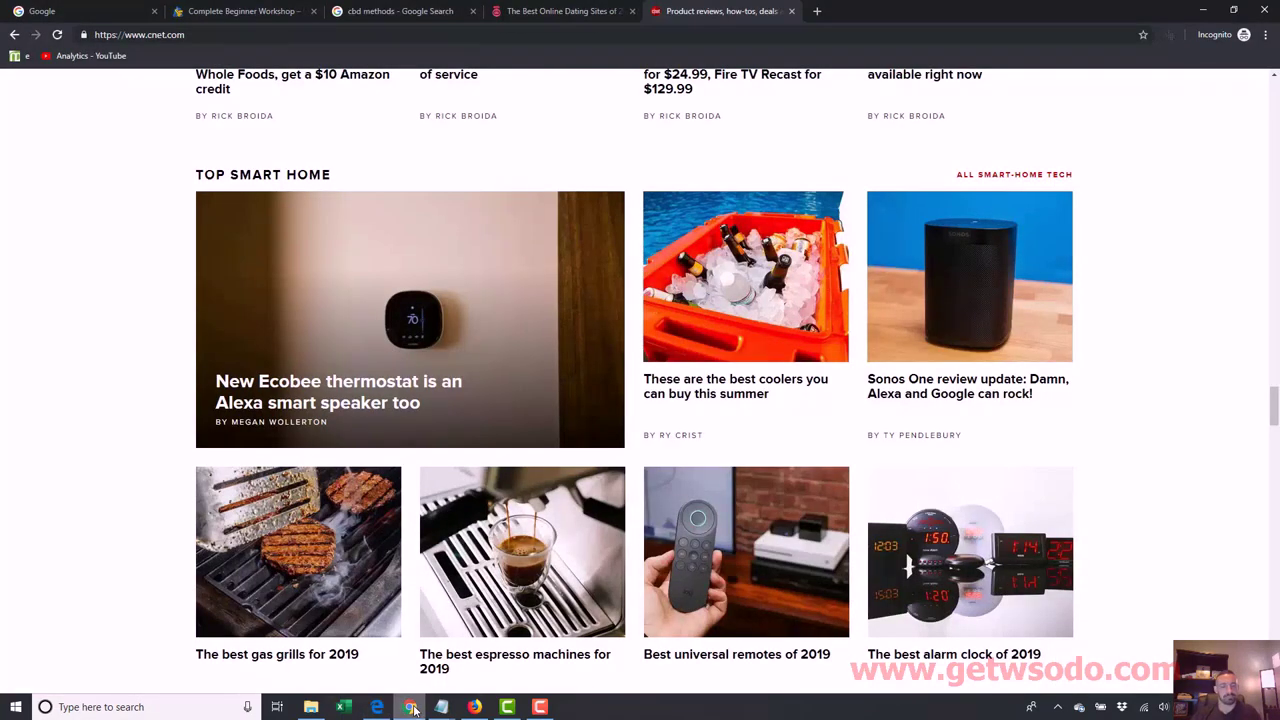
pyautogui.hotkey('ctrl', 't')
pyautogui.write('googl.c')
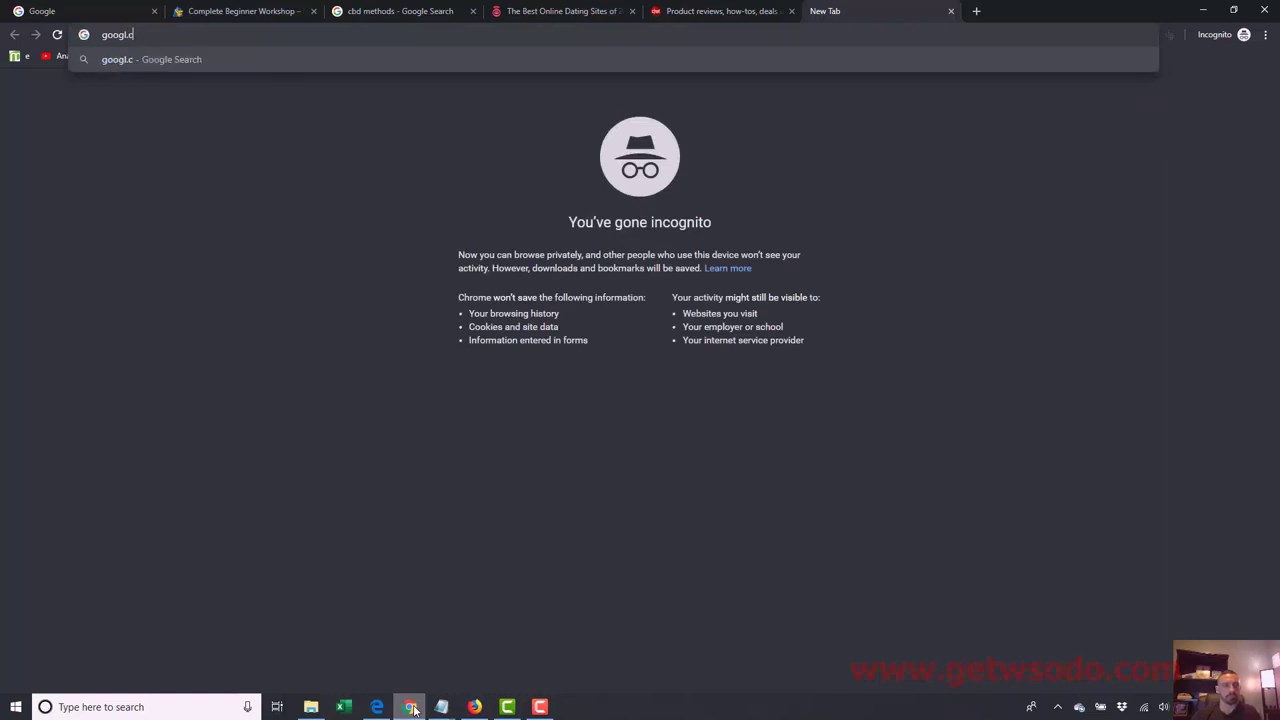
pyautogui.press('BackSpace')
pyautogui.press('BackSpace')
pyautogui.write('e.com')
pyautogui.press('Return')
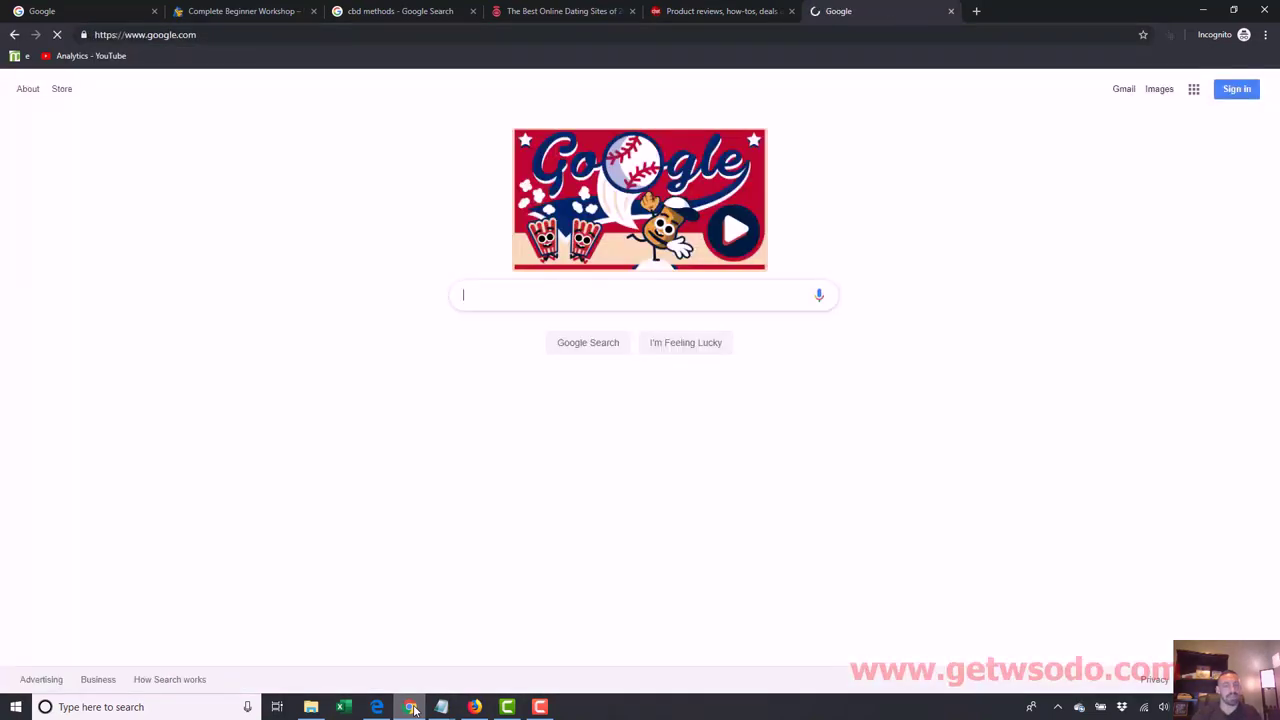
# Step: Search Google for "best dating sites" and highlight the description text under the CNET result
pyautogui.write('best d')
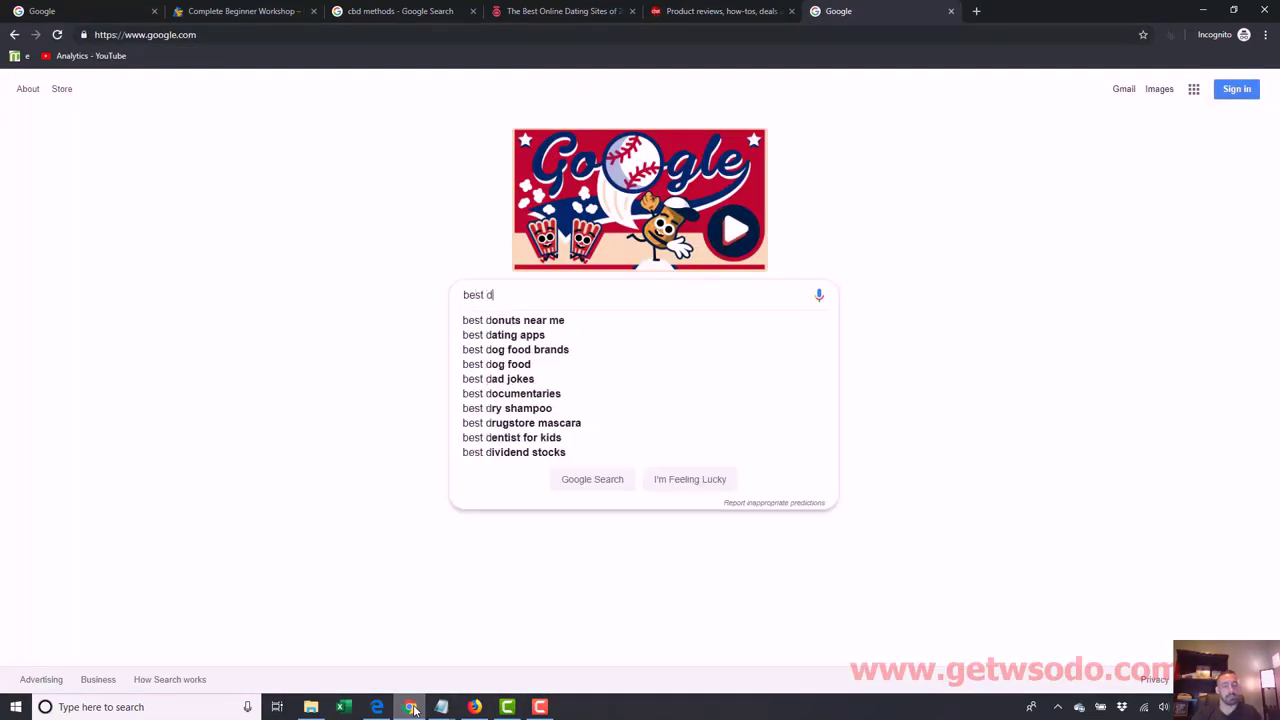
pyautogui.write('ating sites')
pyautogui.press('Return')
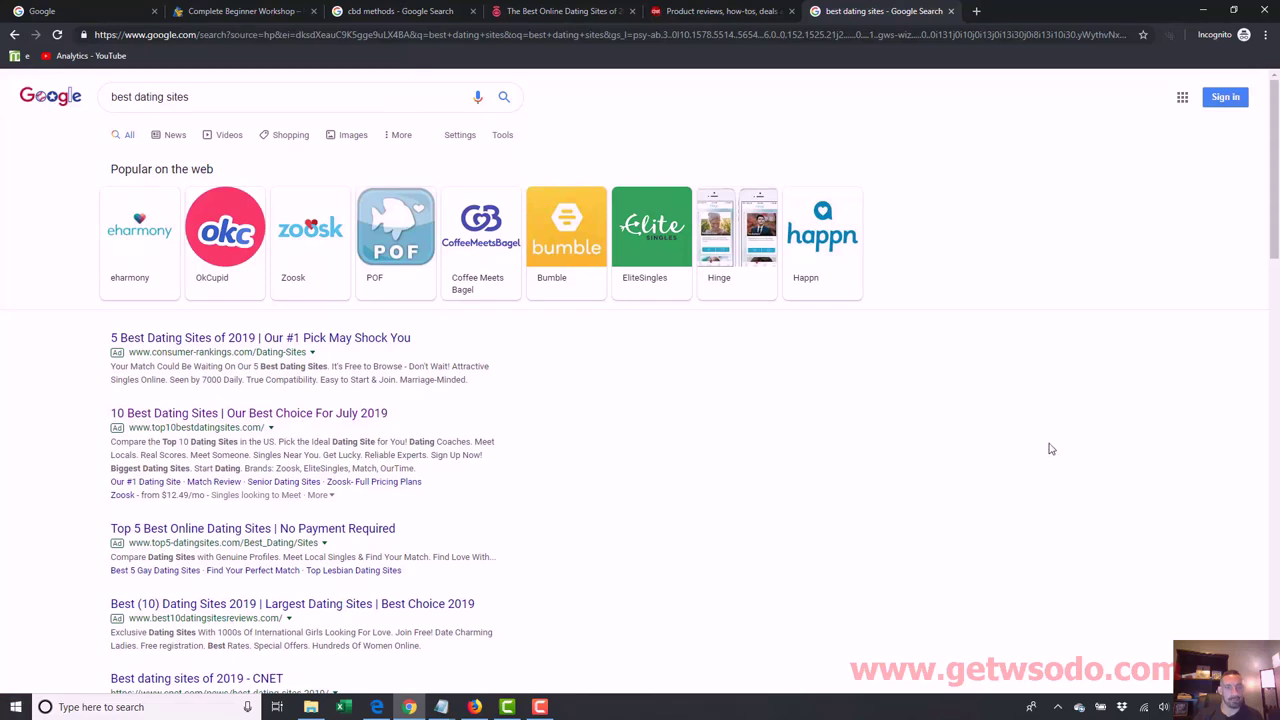
pyautogui.scroll(-4, 386, 334)
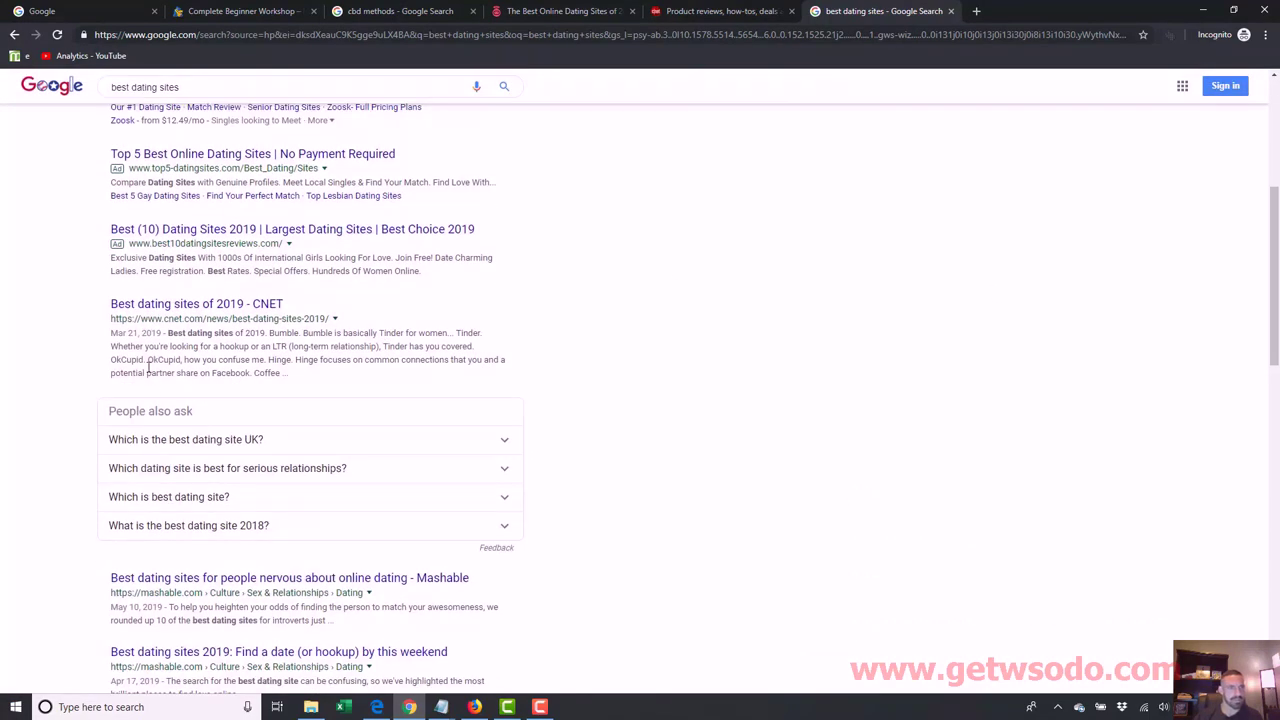
pyautogui.moveTo(111, 335); pyautogui.dragTo(289, 372)
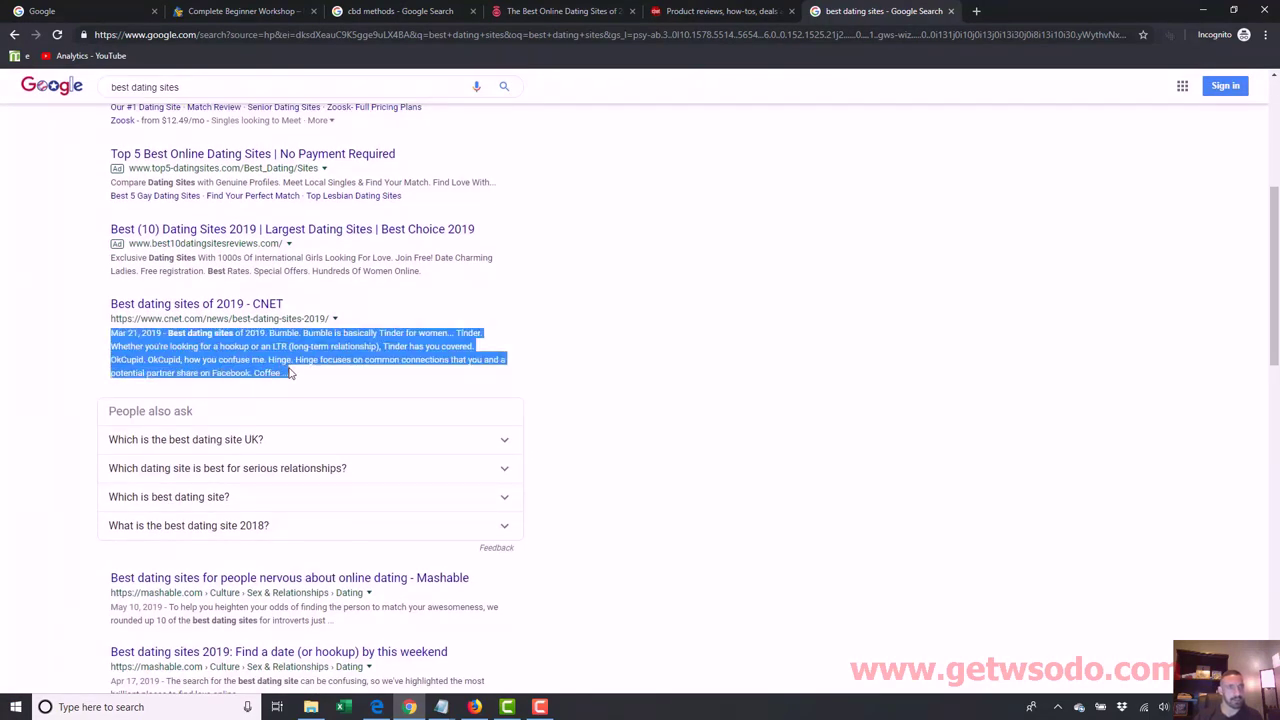
# Step: Return to the EHarmony page editor in Edge and review the page content against the snippet's SEO title and meta description fields
pyautogui.click(376, 707)
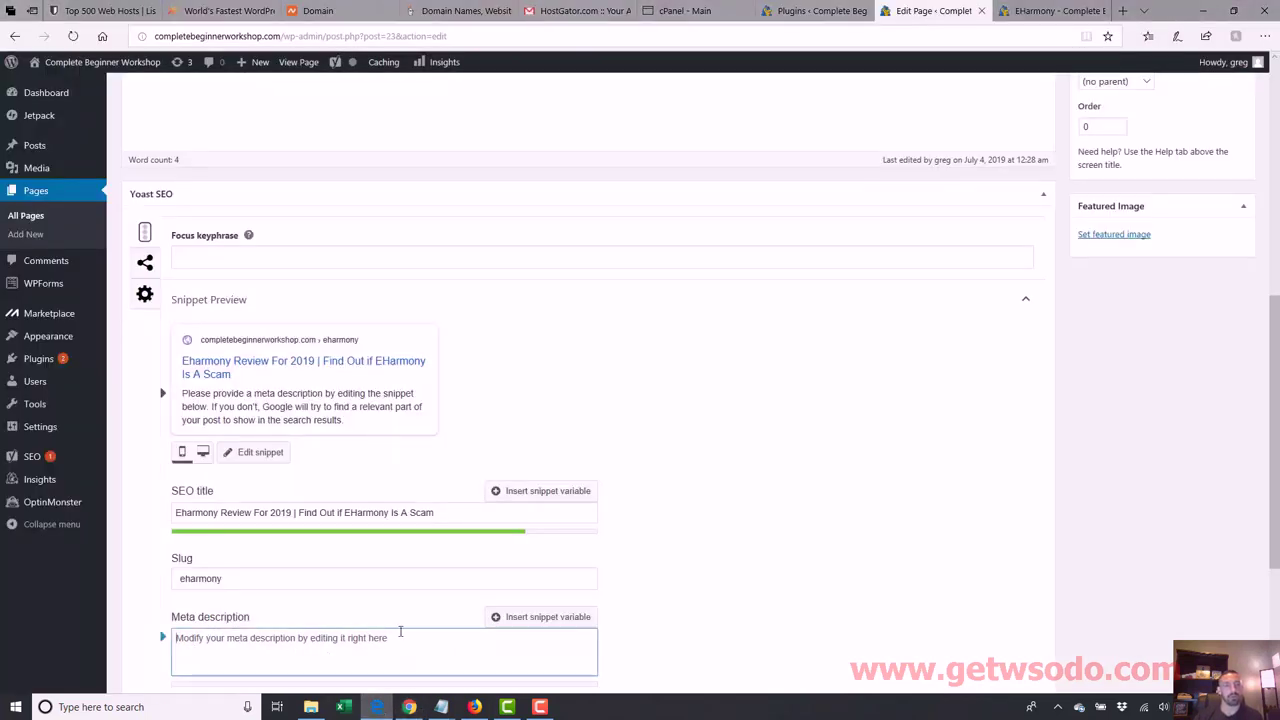
pyautogui.moveTo(1273, 310); pyautogui.dragTo(1273, 150)
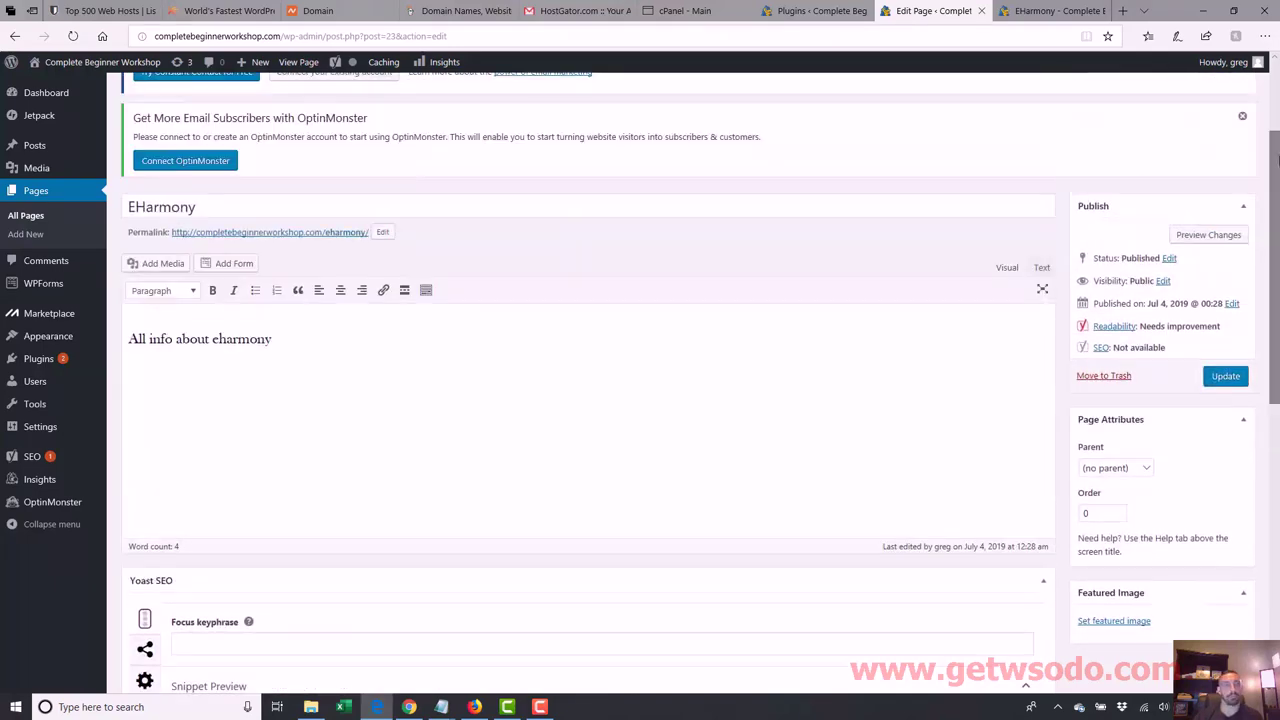
pyautogui.click(564, 332)
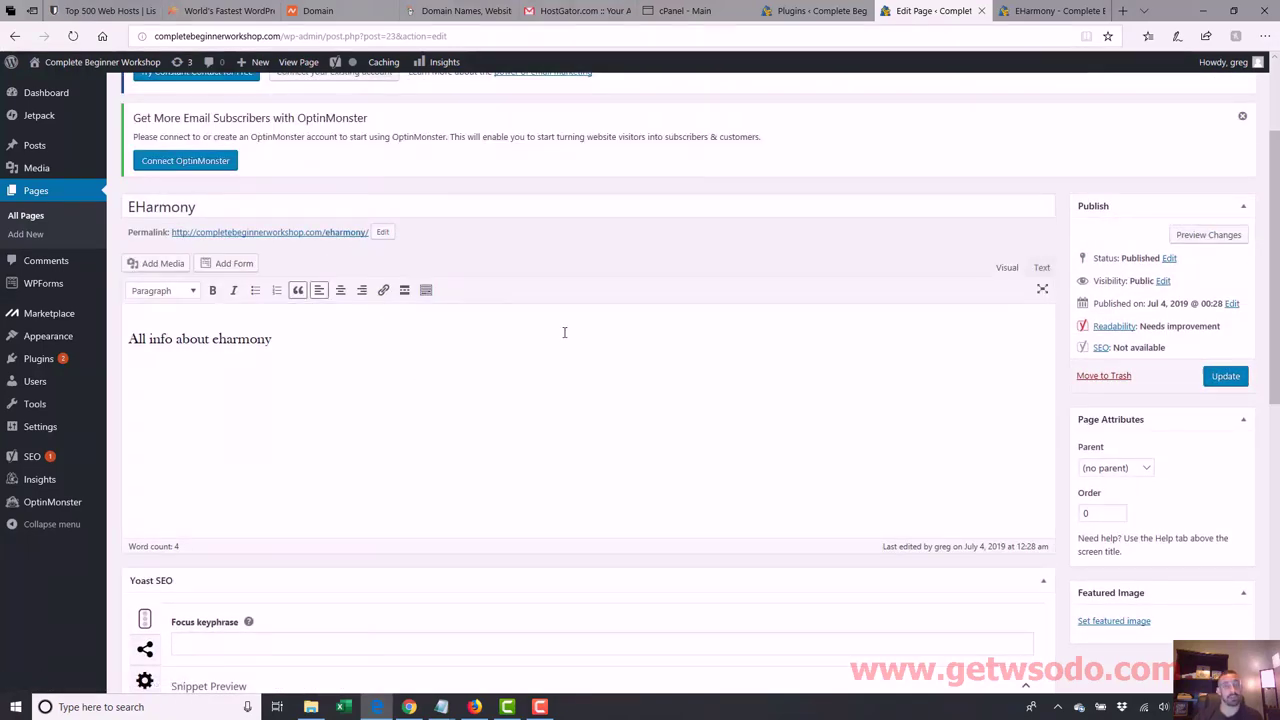
pyautogui.scroll(-7, 564, 332)
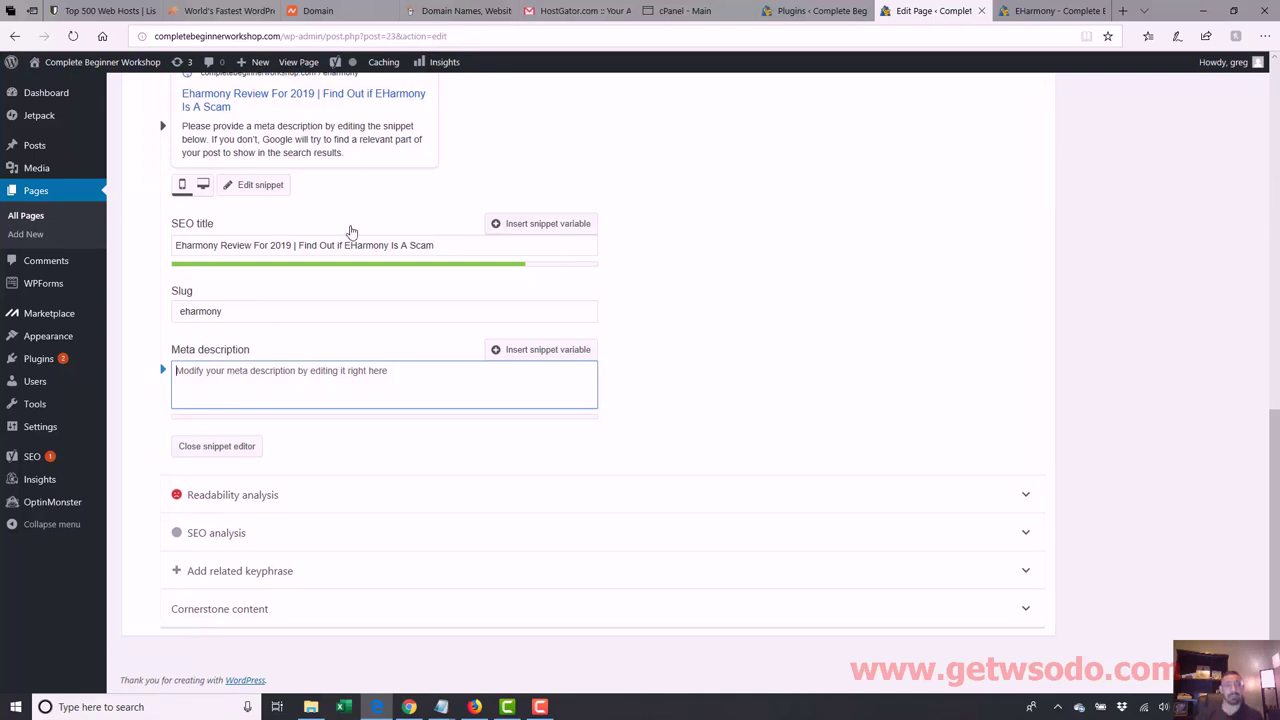
pyautogui.click(297, 245)
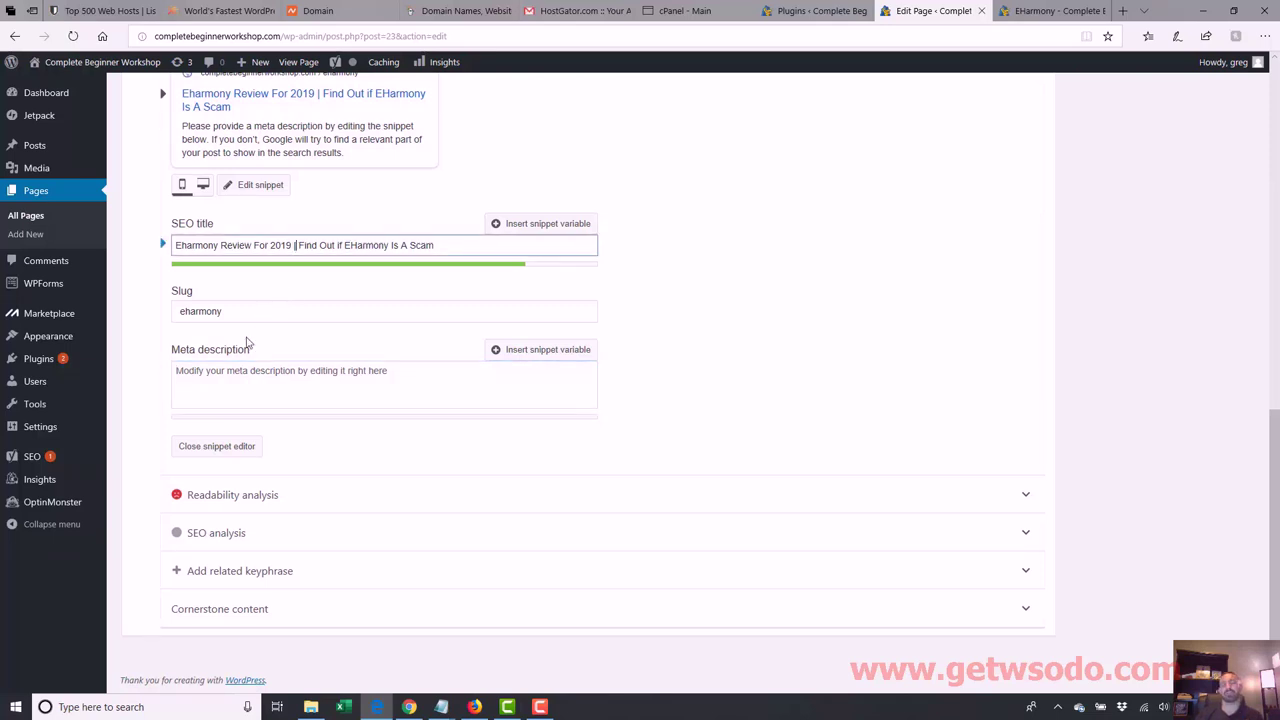
# Step: Highlight "Eharmony Review For 2019" in the SEO title and return the cursor to the empty meta description
pyautogui.click(193, 372)
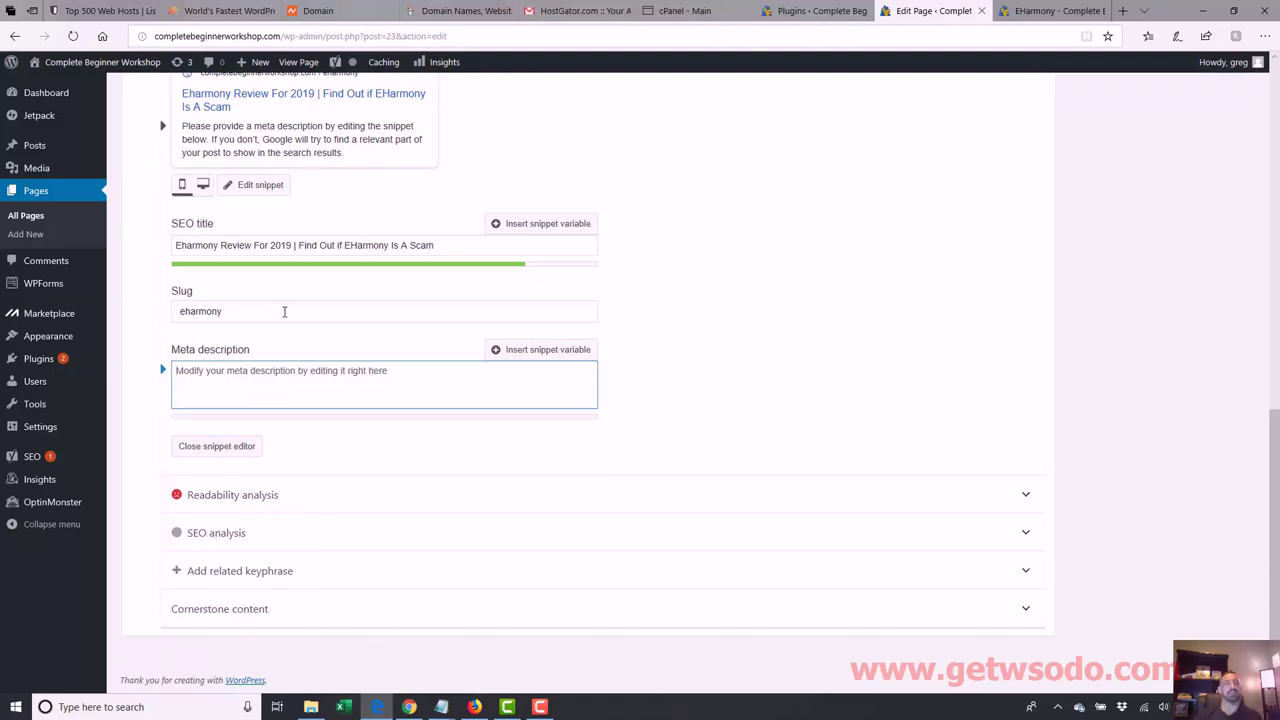
pyautogui.moveTo(292, 245); pyautogui.dragTo(176, 245)
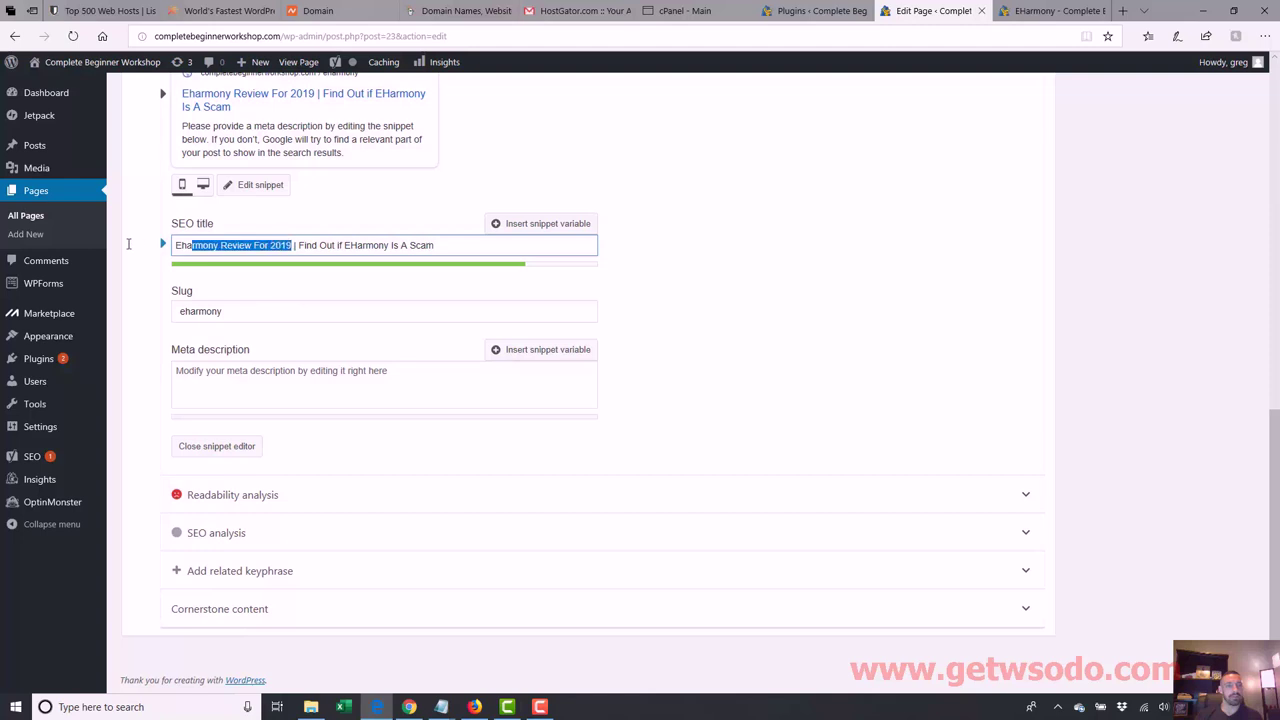
pyautogui.click(390, 385)
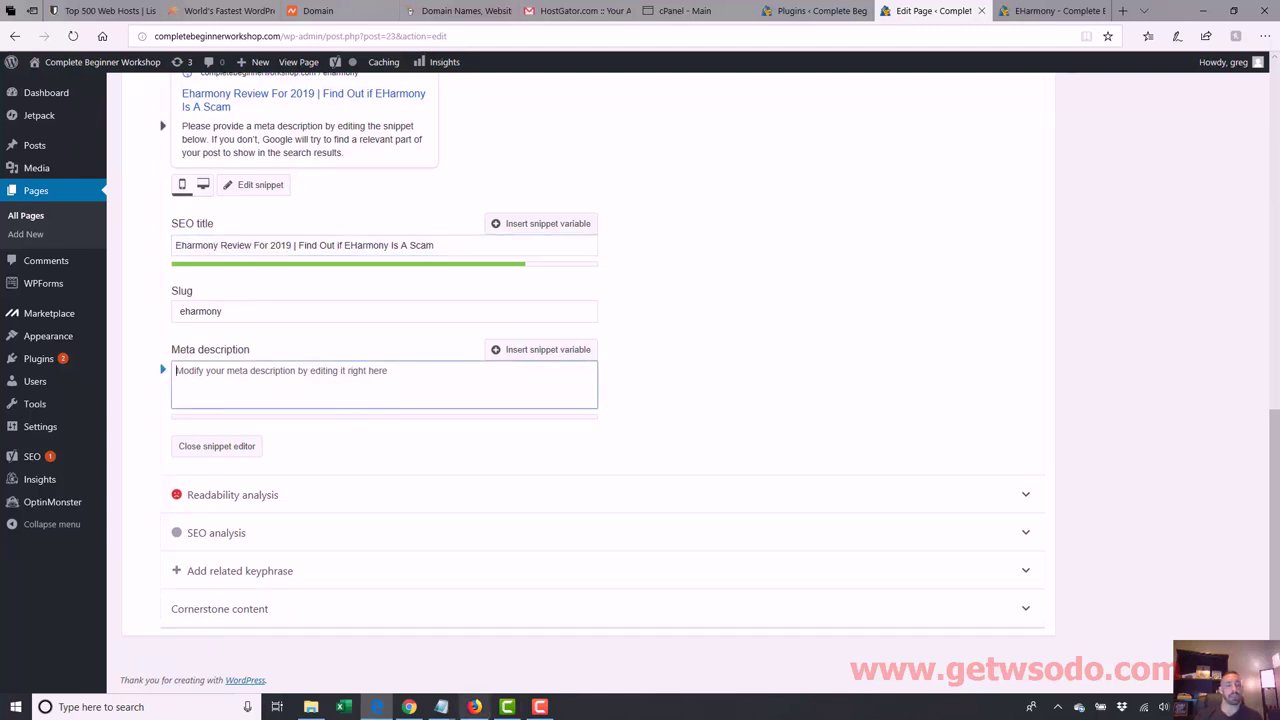
# Step: Switch to the Chrome incognito window and highlight the CNET result's title, description and URL in turn
pyautogui.click(409, 707)
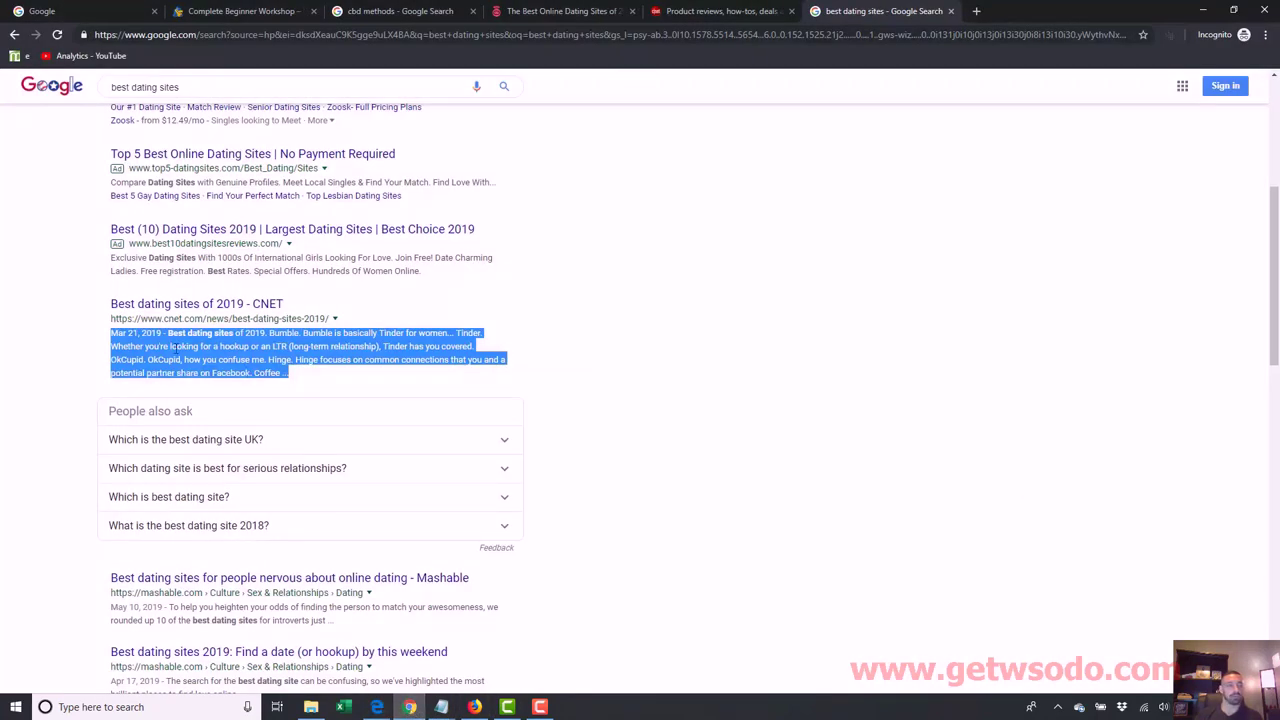
pyautogui.moveTo(108, 303); pyautogui.dragTo(281, 302)
pyautogui.moveTo(108, 335); pyautogui.dragTo(308, 383)
pyautogui.moveTo(109, 318); pyautogui.dragTo(305, 320)
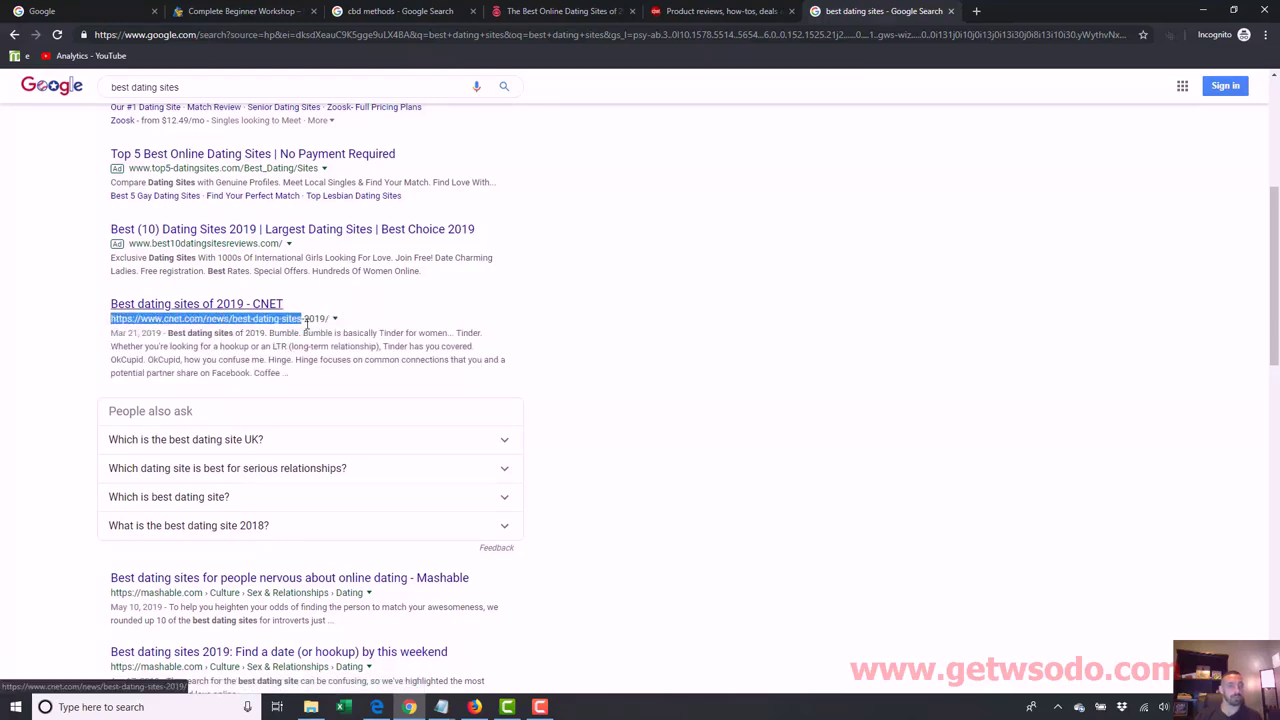
# Step: Return to the EHarmony page editor in Edge and highlight the page's permalink
pyautogui.click(376, 707)
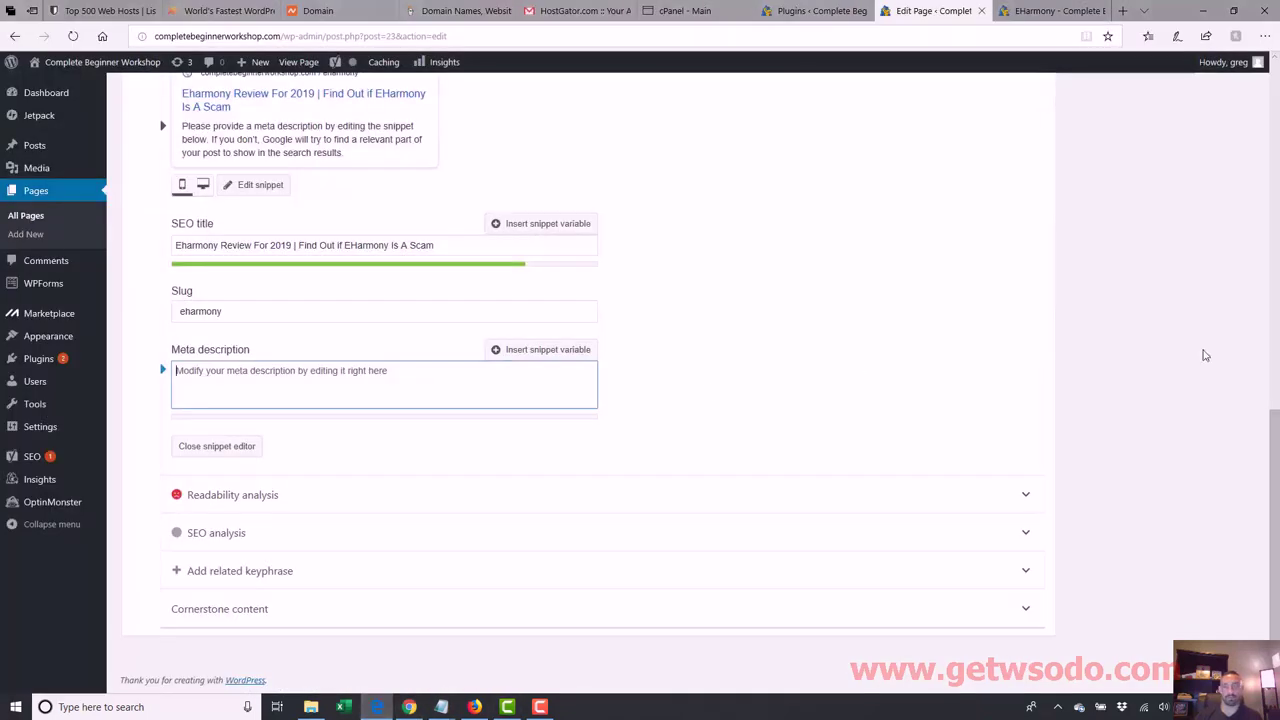
pyautogui.scroll(10, 700, 300)
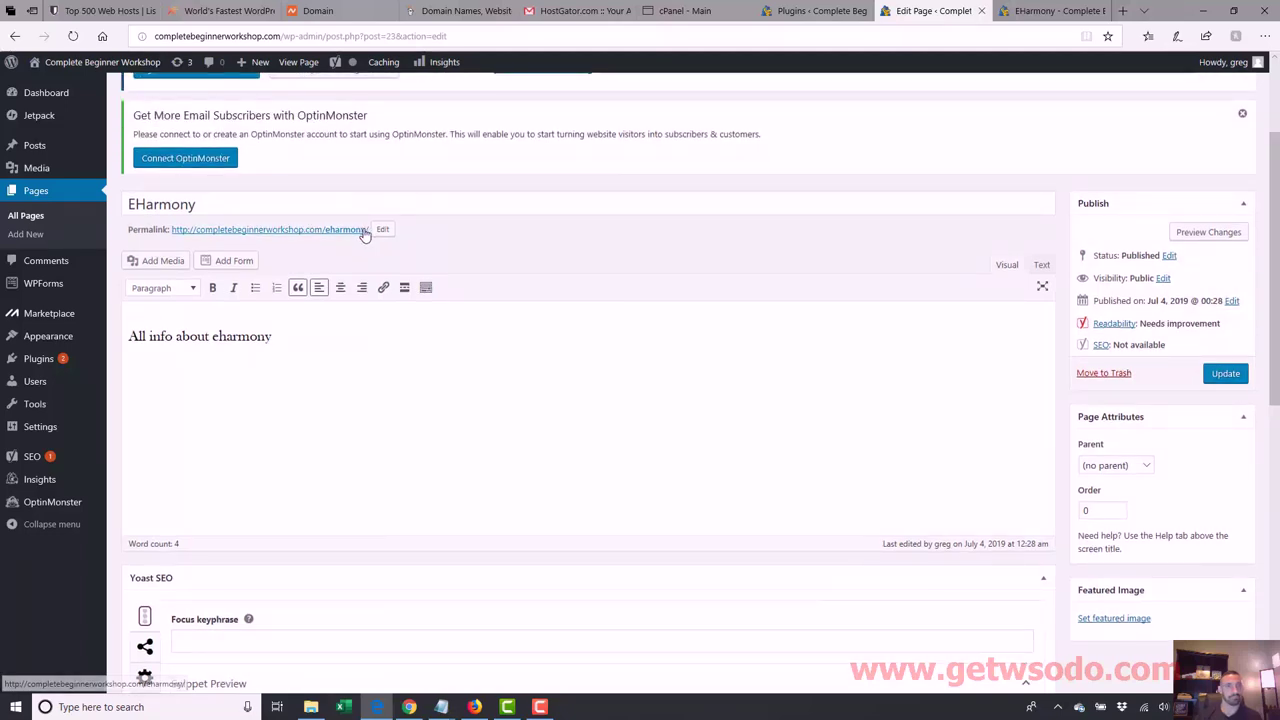
pyautogui.moveTo(370, 231); pyautogui.dragTo(171, 230)
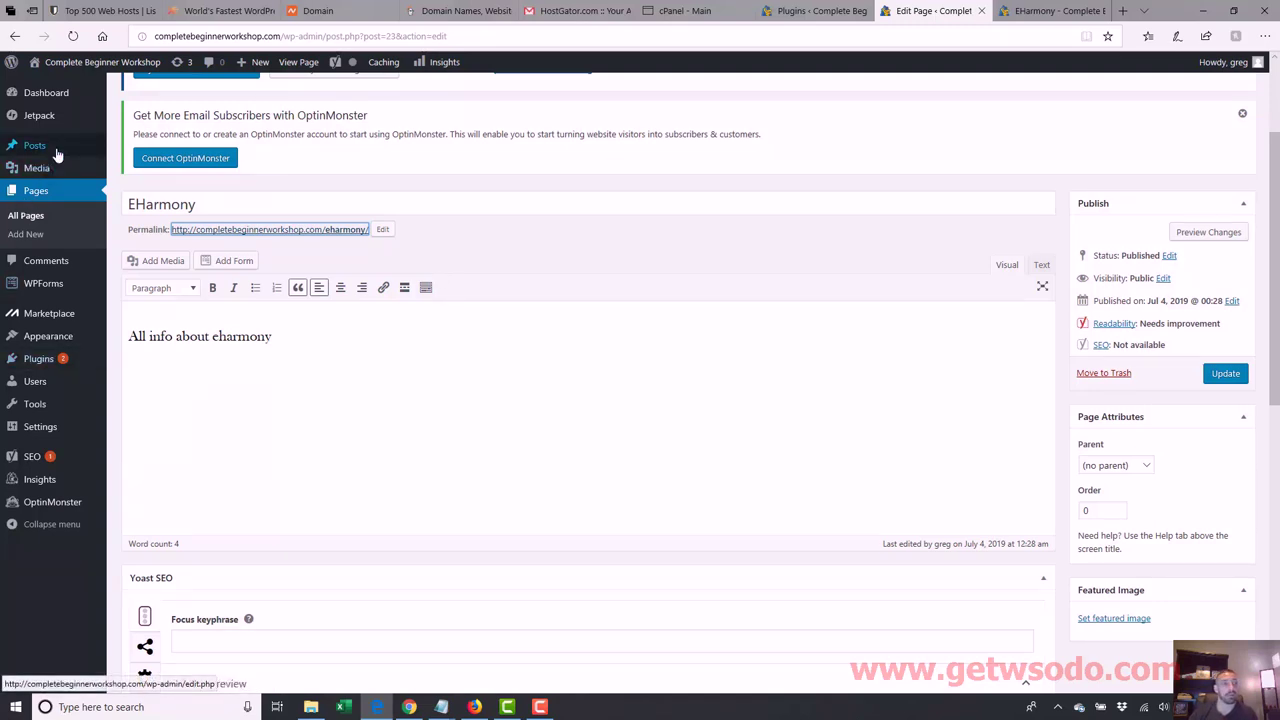
# Step: Open the list of all posts and move the "Welcome Again" post to the trash
pyautogui.moveTo(57, 148)
pyautogui.click(133, 150)
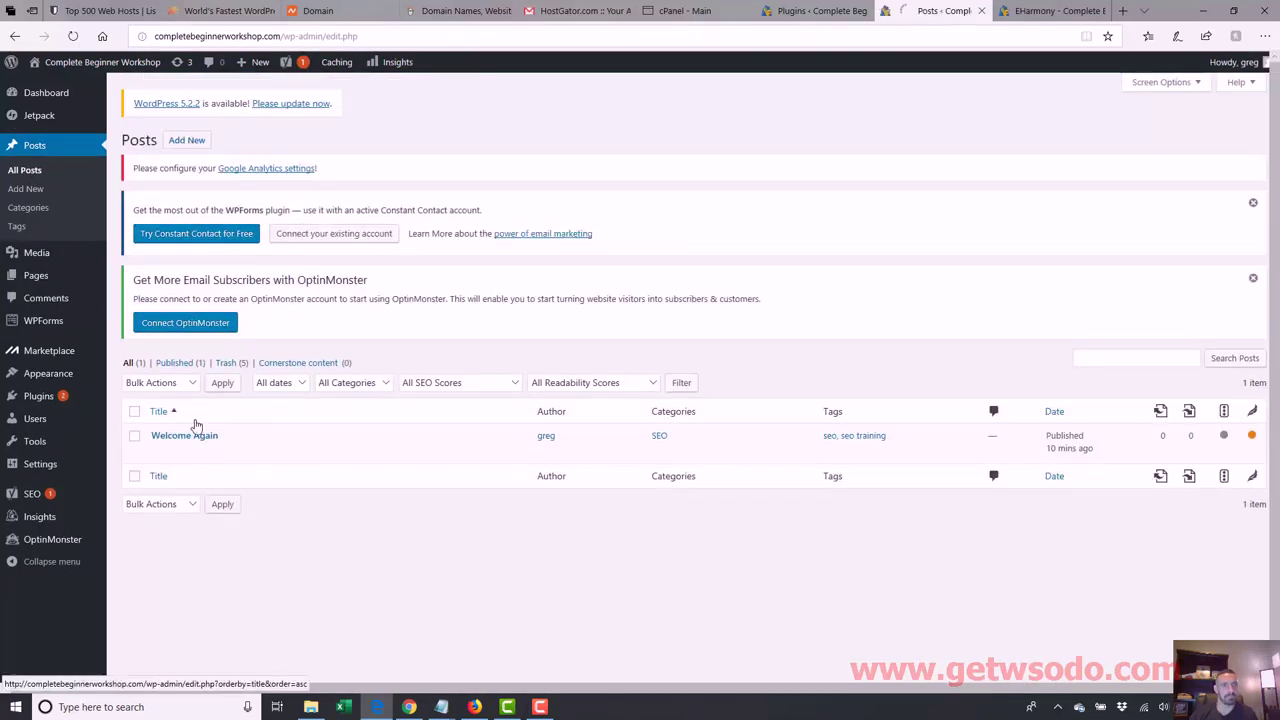
pyautogui.moveTo(214, 443)
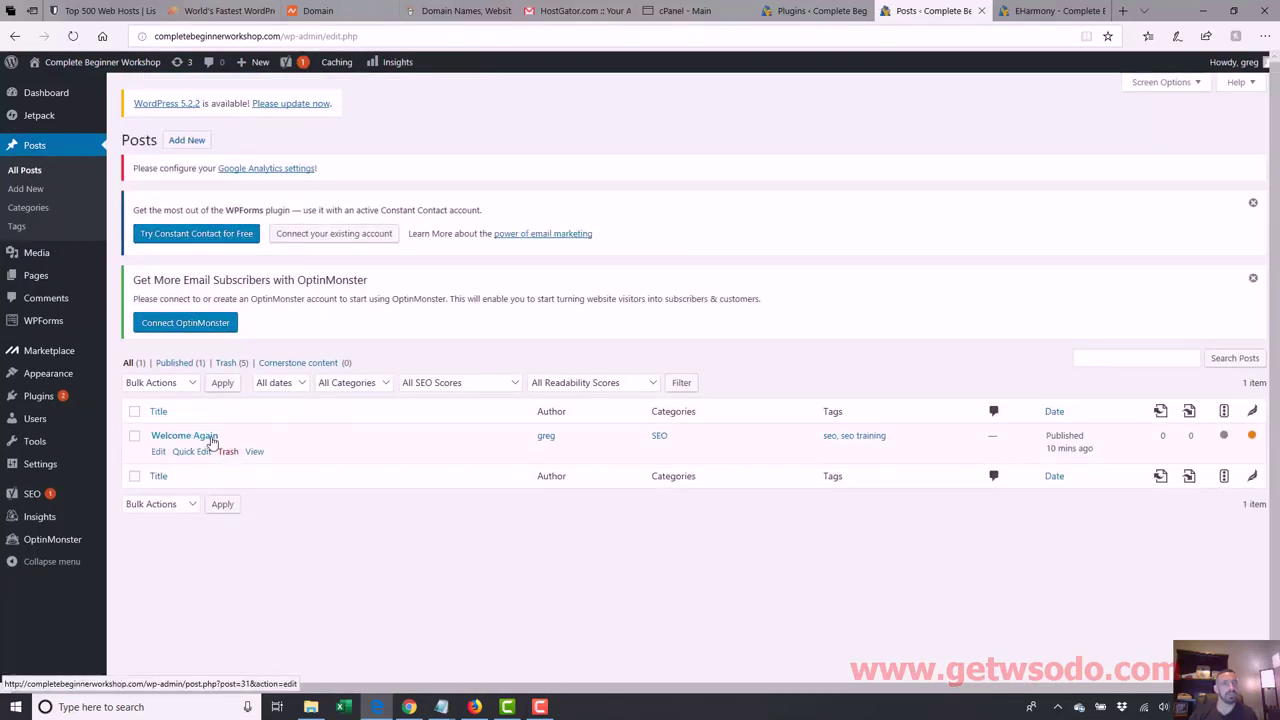
pyautogui.click(228, 452)
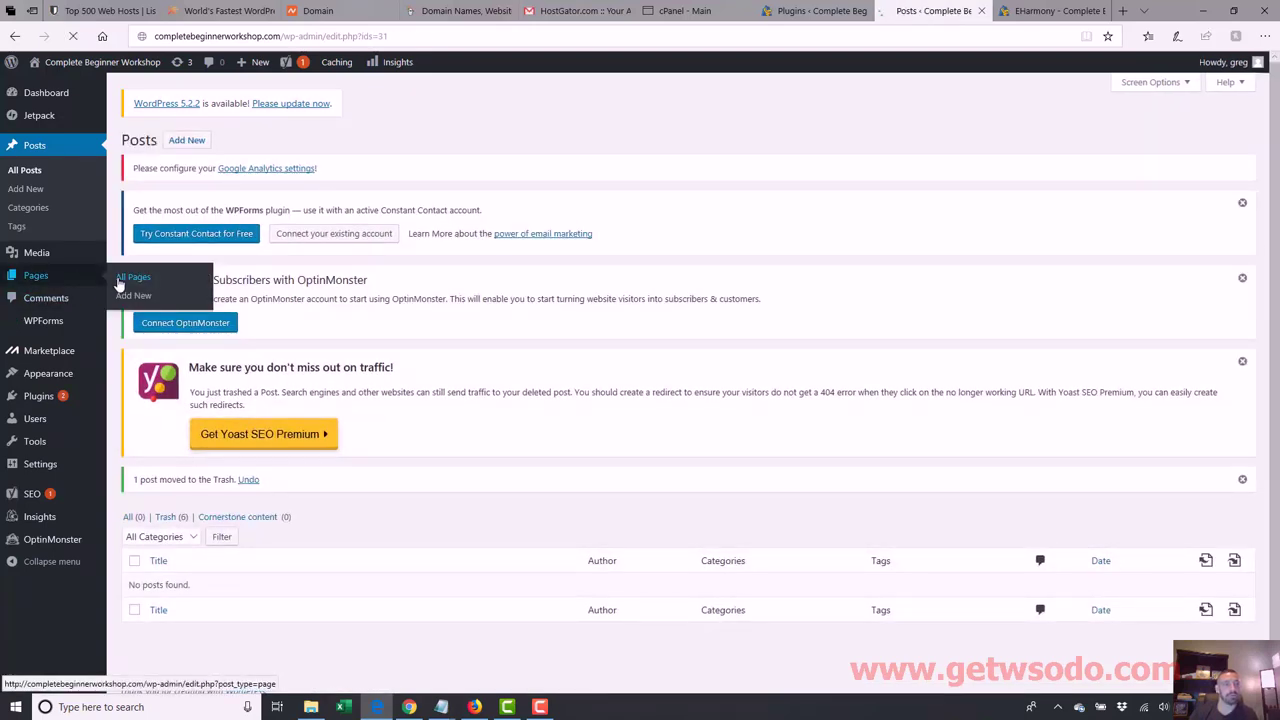
# Step: Check the list of pages, then set the site's homepage to the static page "Homepage" in the Reading settings and save
pyautogui.click(45, 277)
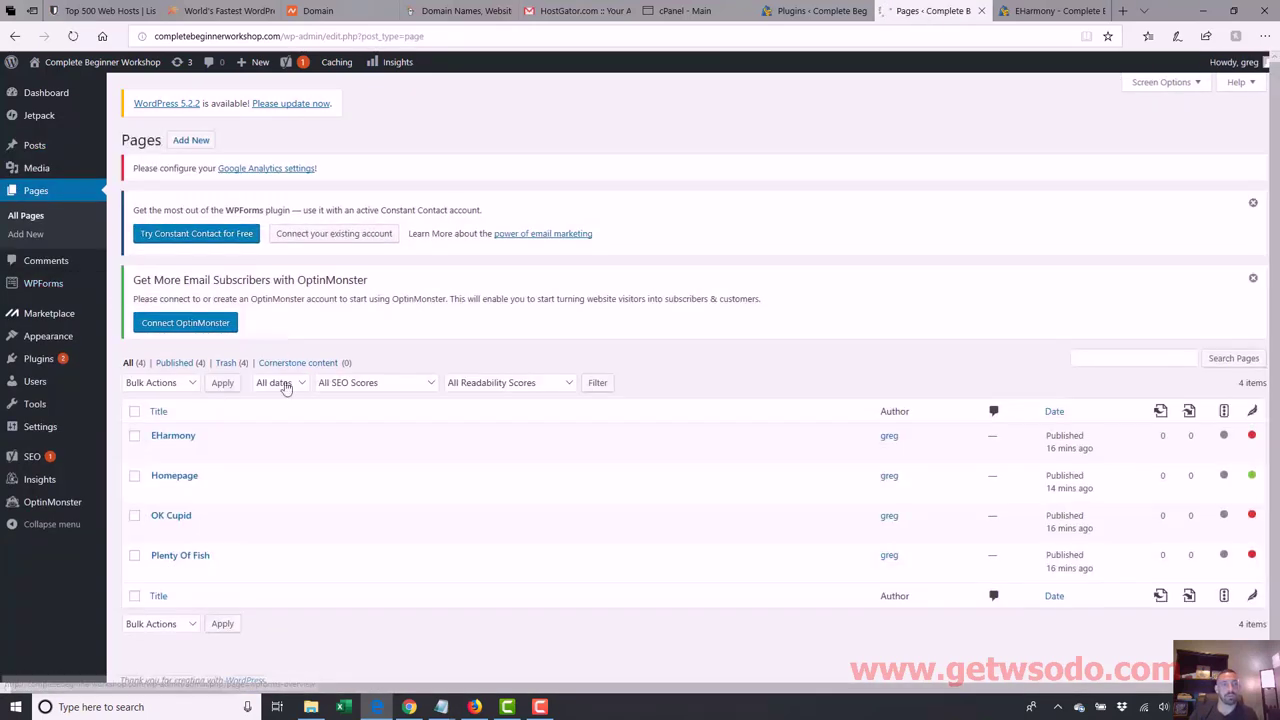
pyautogui.moveTo(91, 428)
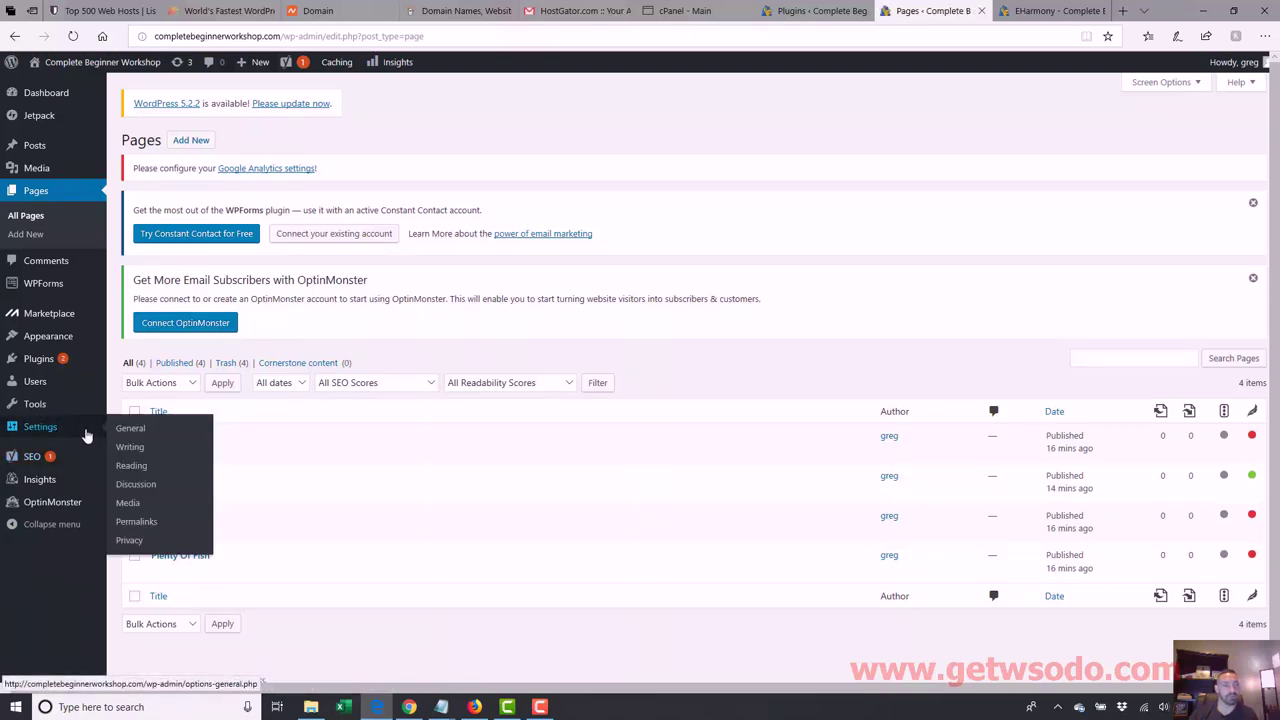
pyautogui.click(133, 467)
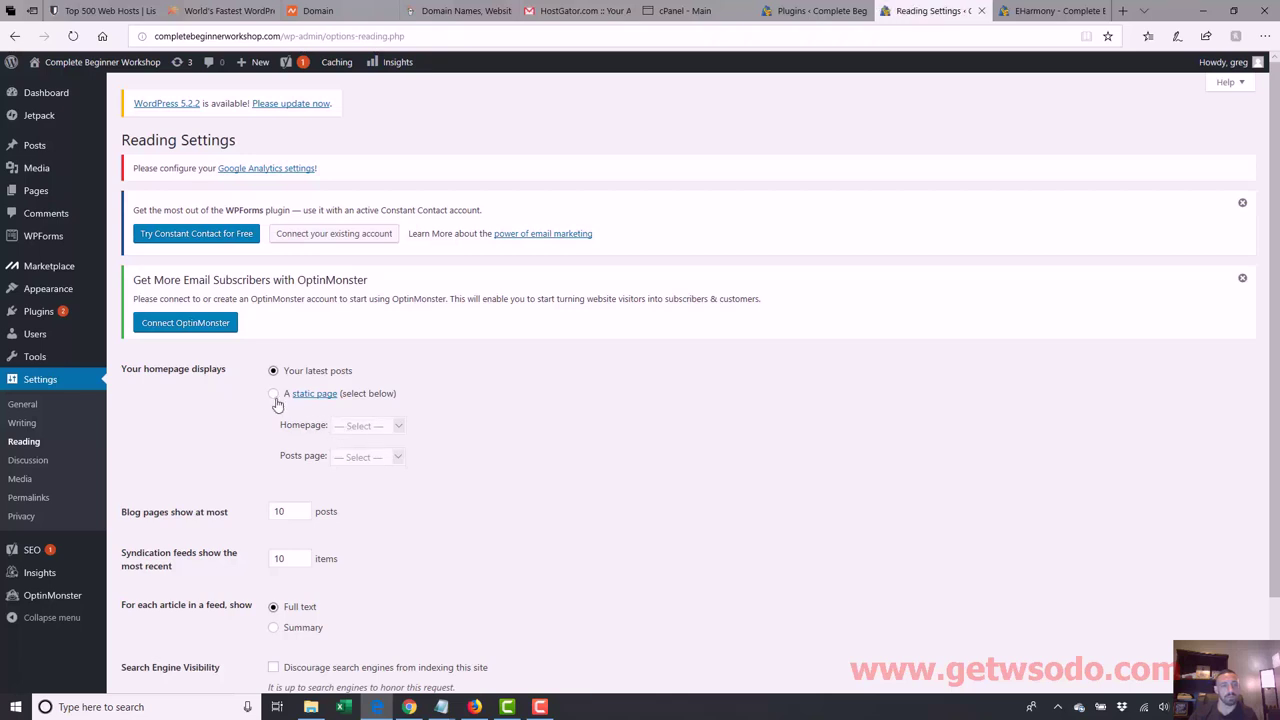
pyautogui.click(272, 394)
pyautogui.click(360, 426)
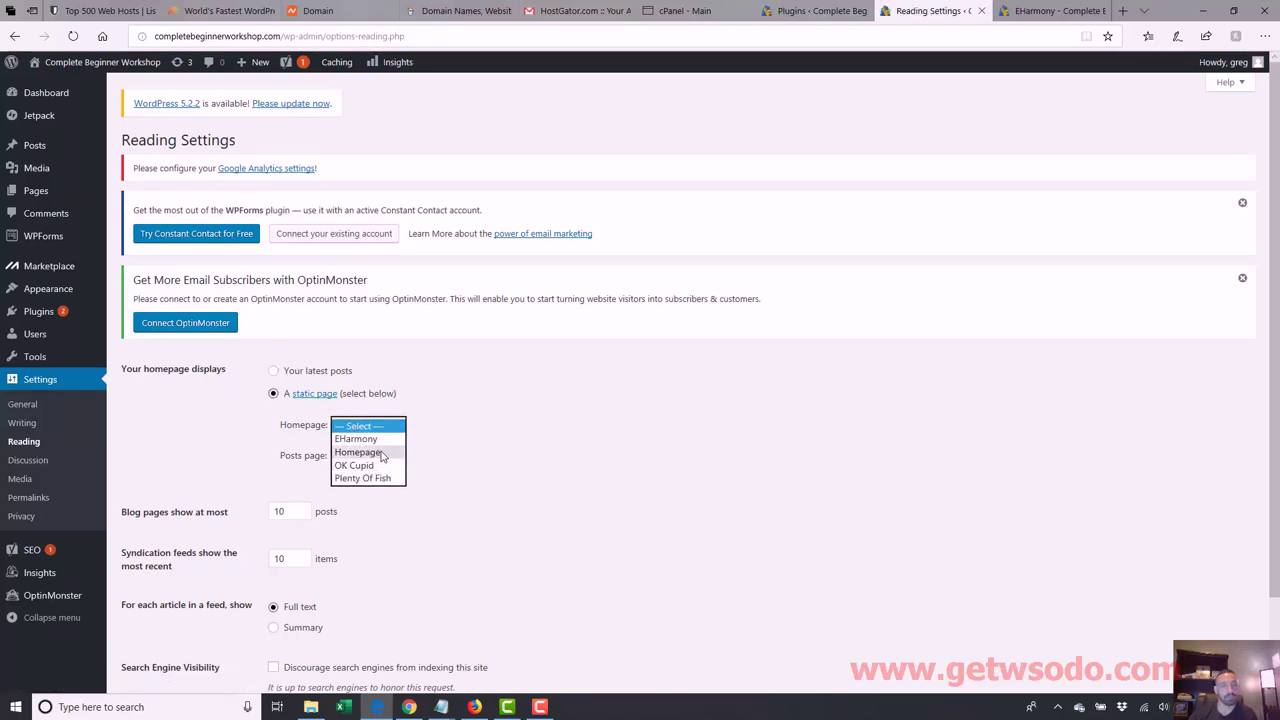
pyautogui.click(380, 453)
pyautogui.scroll(-2, 380, 457)
pyautogui.click(152, 624)
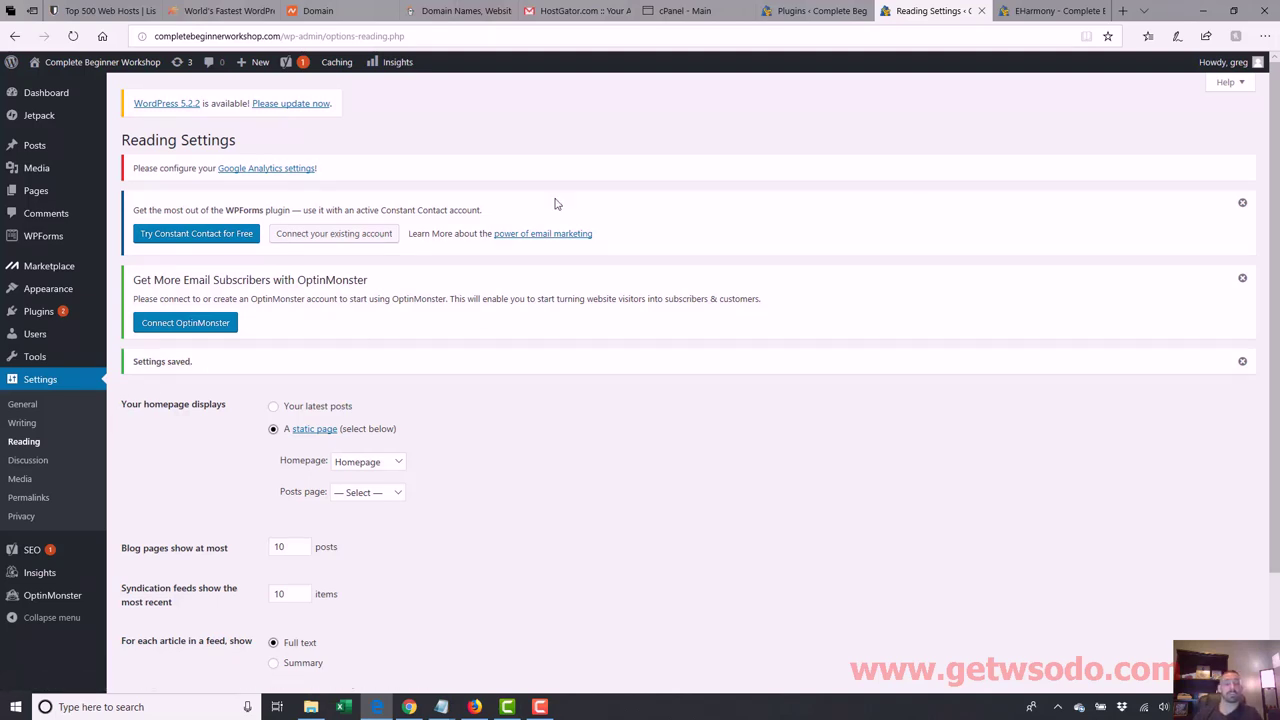
# Step: Load the site root completebeginnerworkshop.com in place of the EHarmony page and review the homepage down to its footer
pyautogui.click(1030, 10)
pyautogui.click(978, 38)
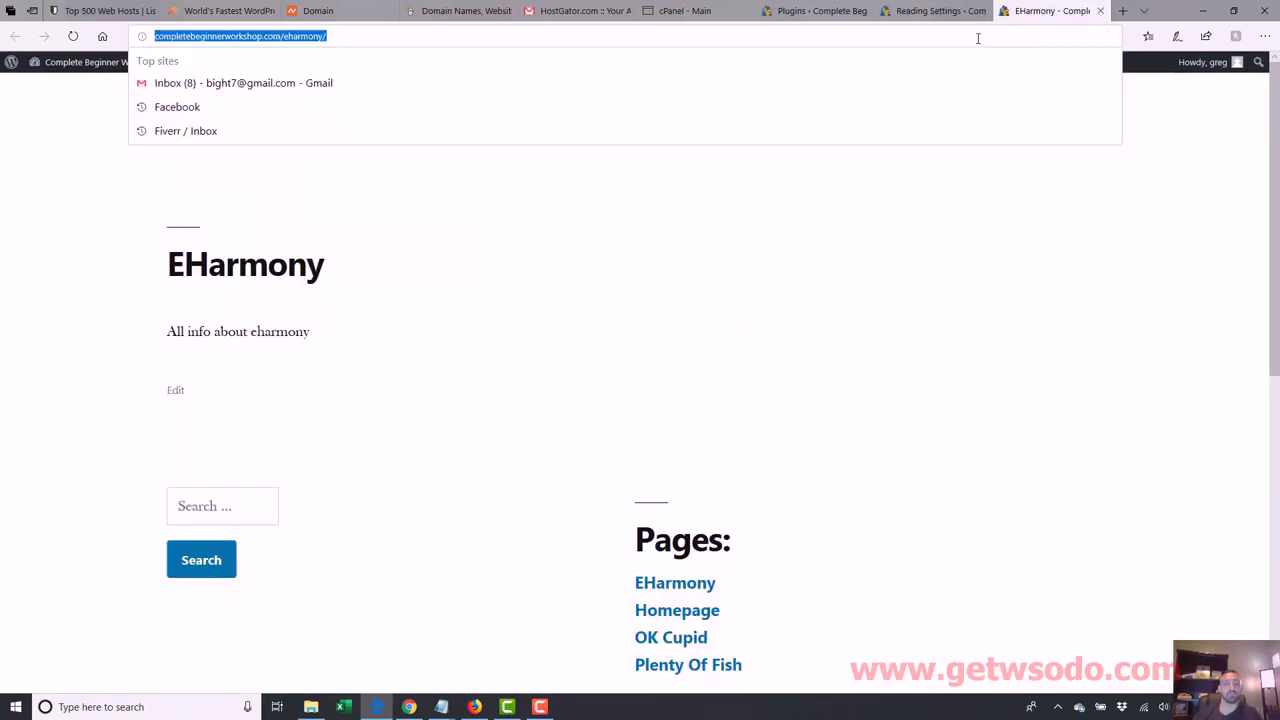
pyautogui.click(284, 36)
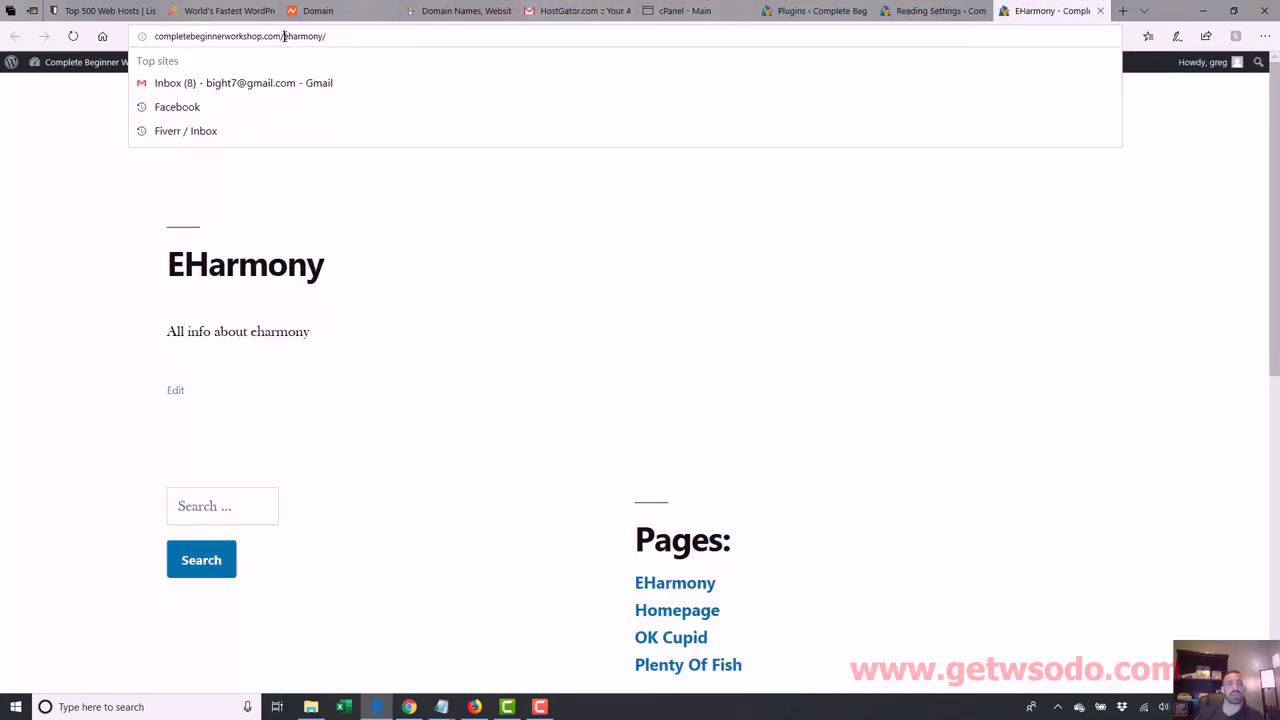
pyautogui.moveTo(284, 36); pyautogui.dragTo(557, 77)
pyautogui.press('BackSpace')
pyautogui.press('Return')
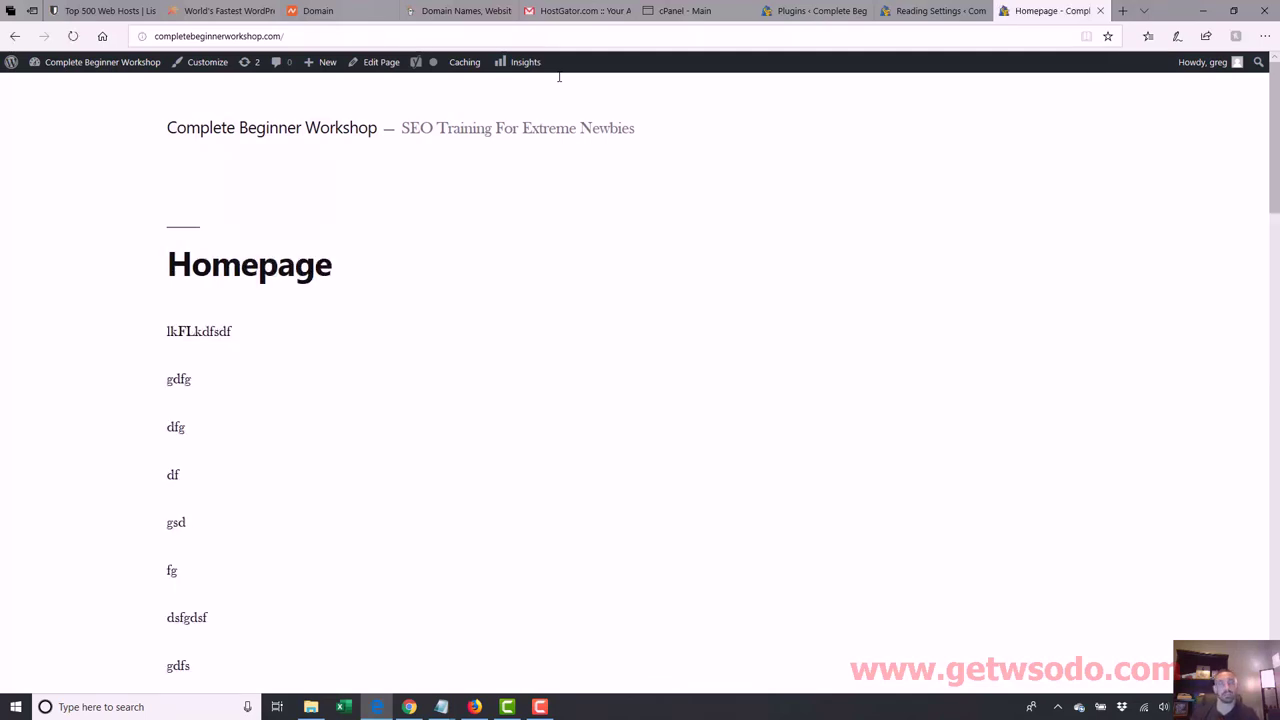
pyautogui.scroll(-10, 977, 211)
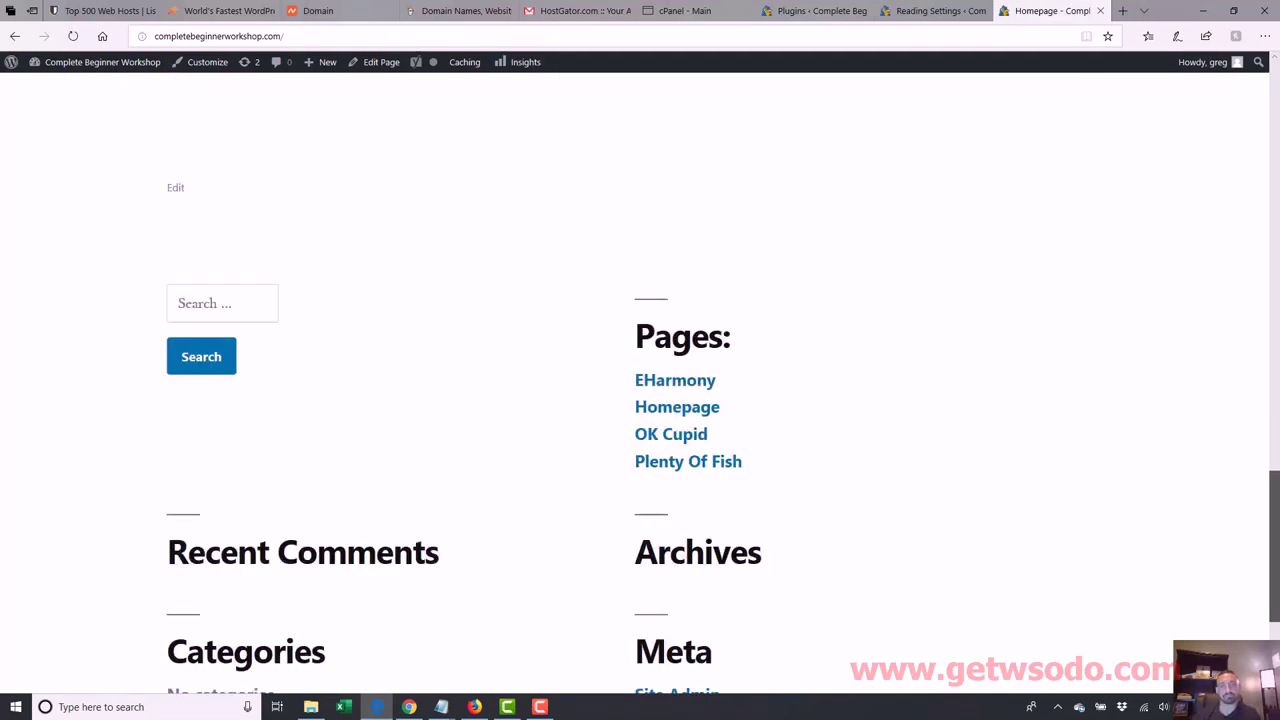
pyautogui.scroll(-3, 1277, 535)
pyautogui.scroll(5, 1277, 535)
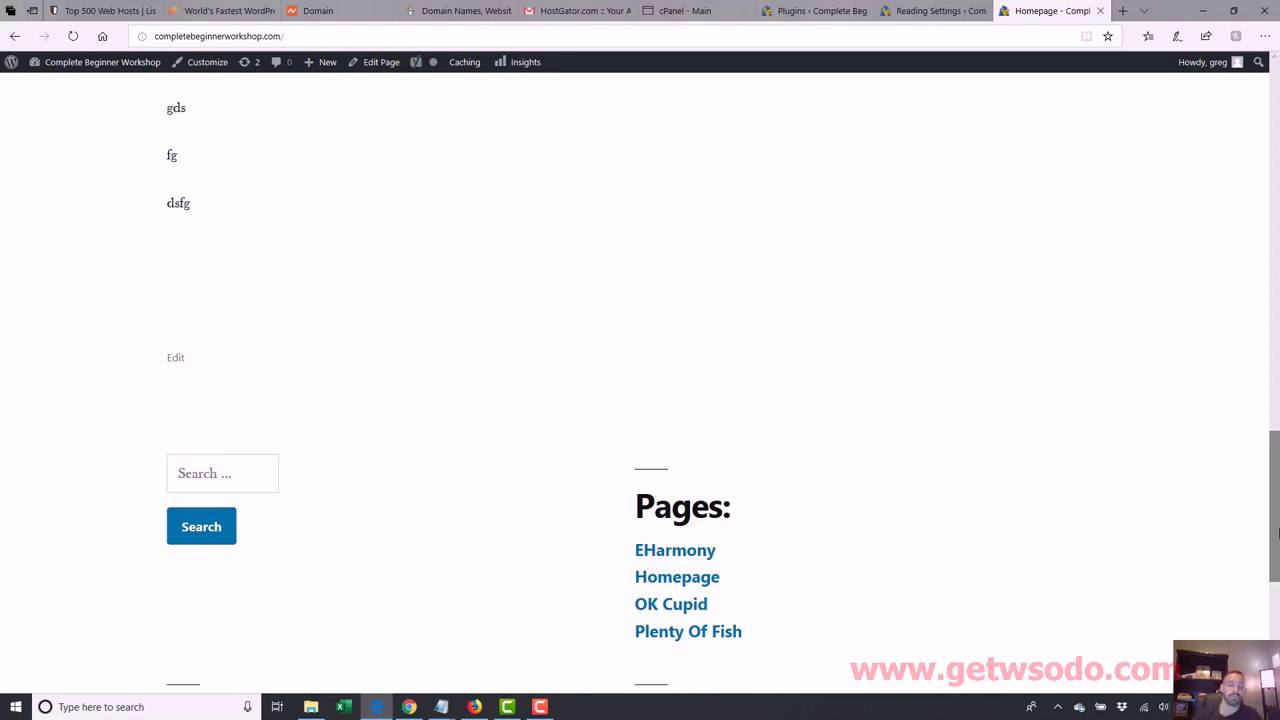
pyautogui.moveTo(1278, 533); pyautogui.dragTo(1278, 637)
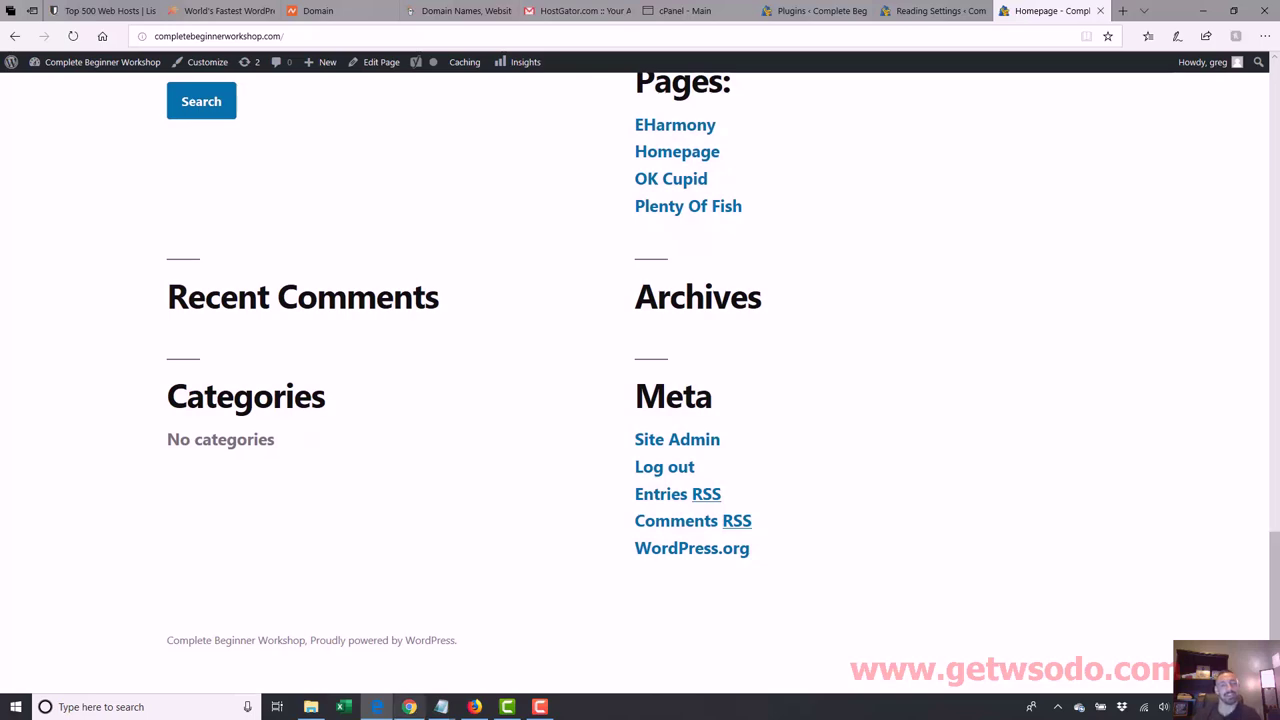
# Step: Switch to the Chrome incognito window and bring up the Top10 page "The Best Online Dating Sites of 2019"
pyautogui.click(409, 707)
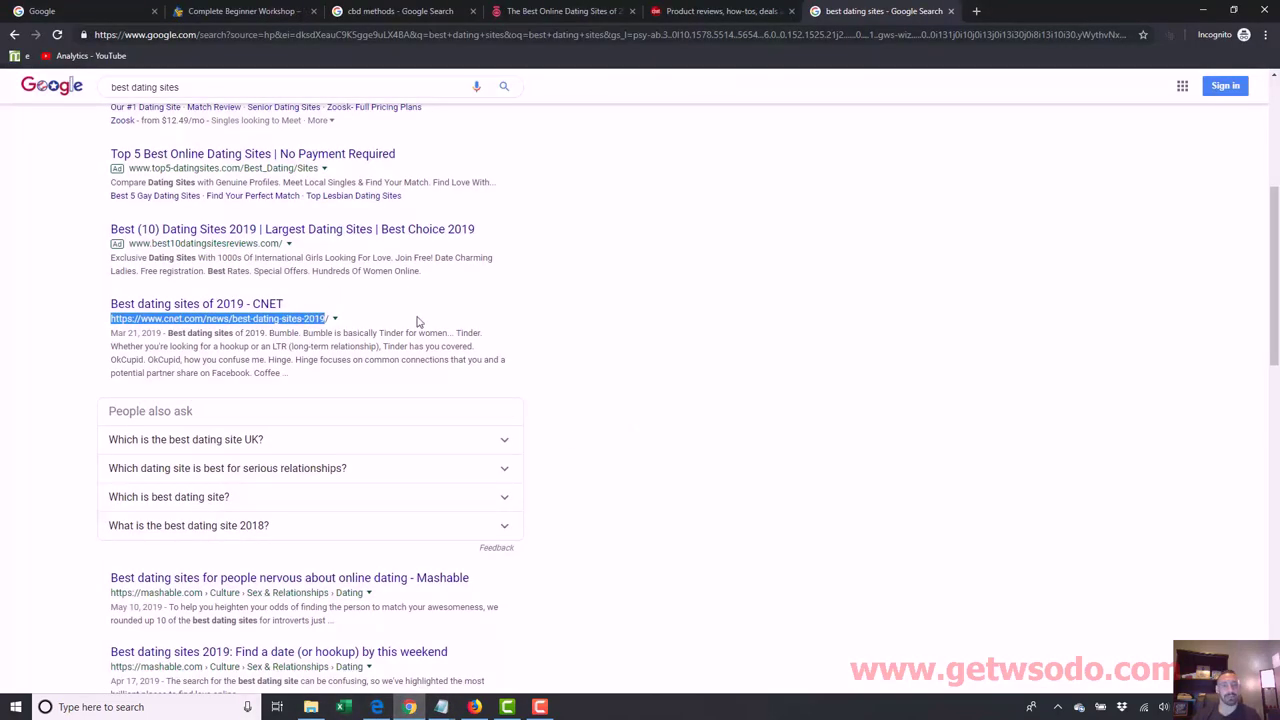
pyautogui.click(690, 11)
pyautogui.click(562, 11)
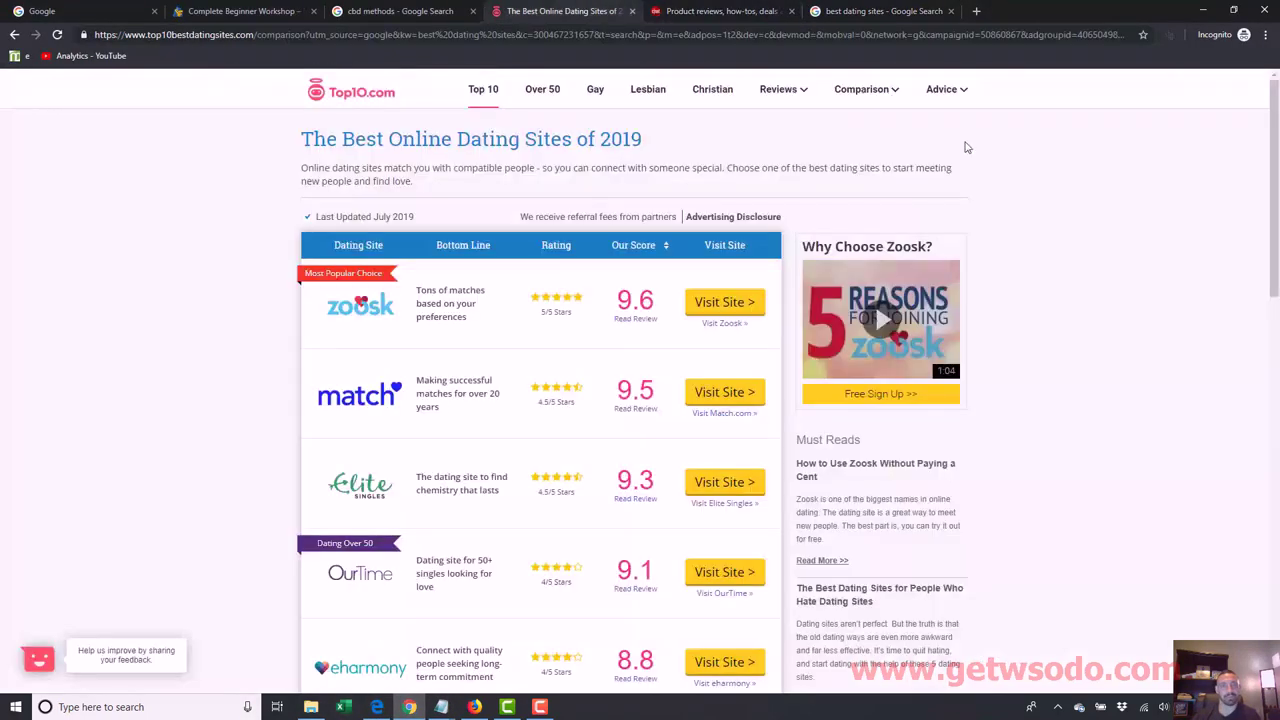